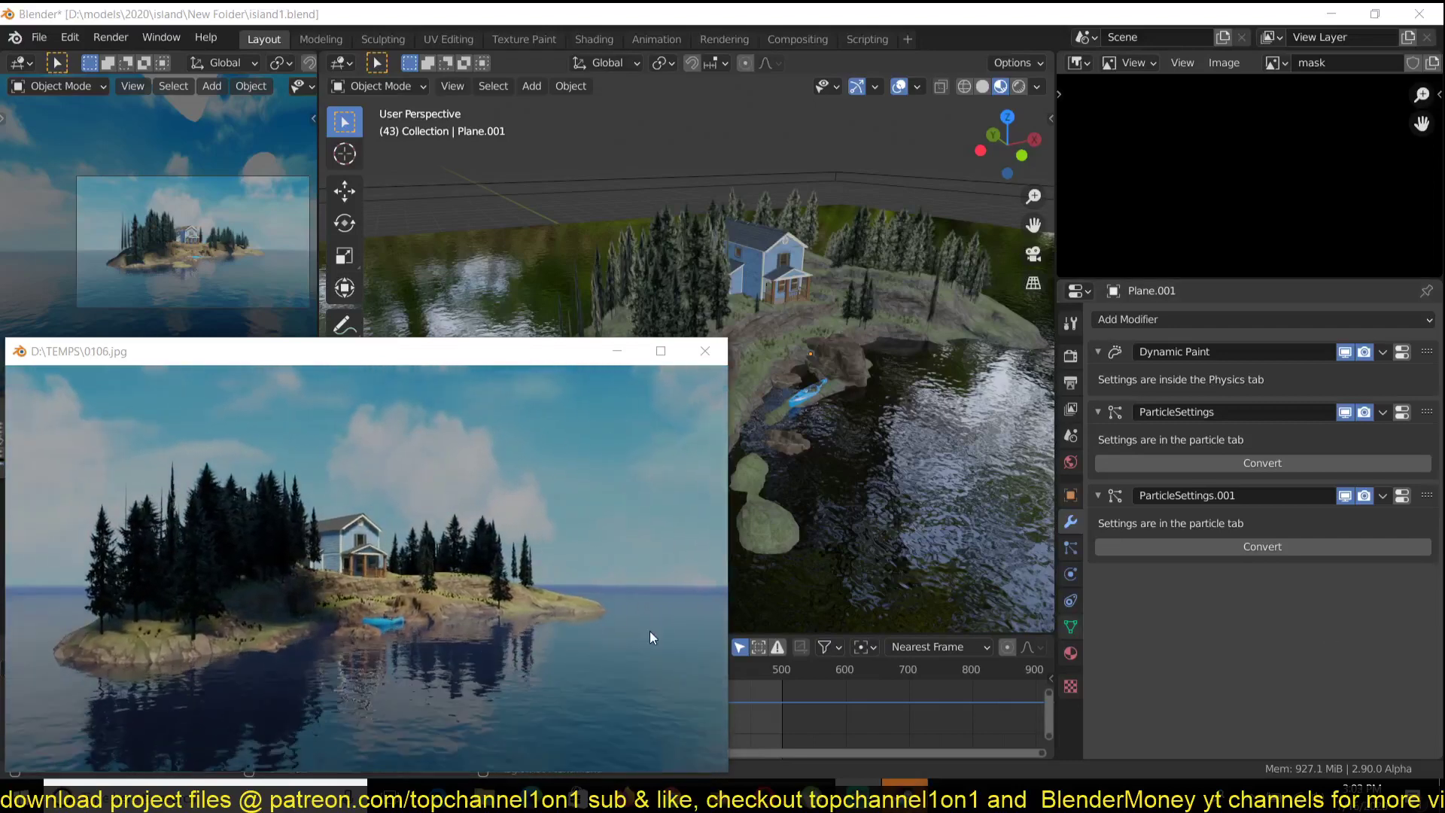
# Move the rendered animation player window and look at the BlenderMoney and TopChannel1on1 YouTube video pages in the browsers
pyautogui.moveTo(441, 350); pyautogui.dragTo(558, 234)
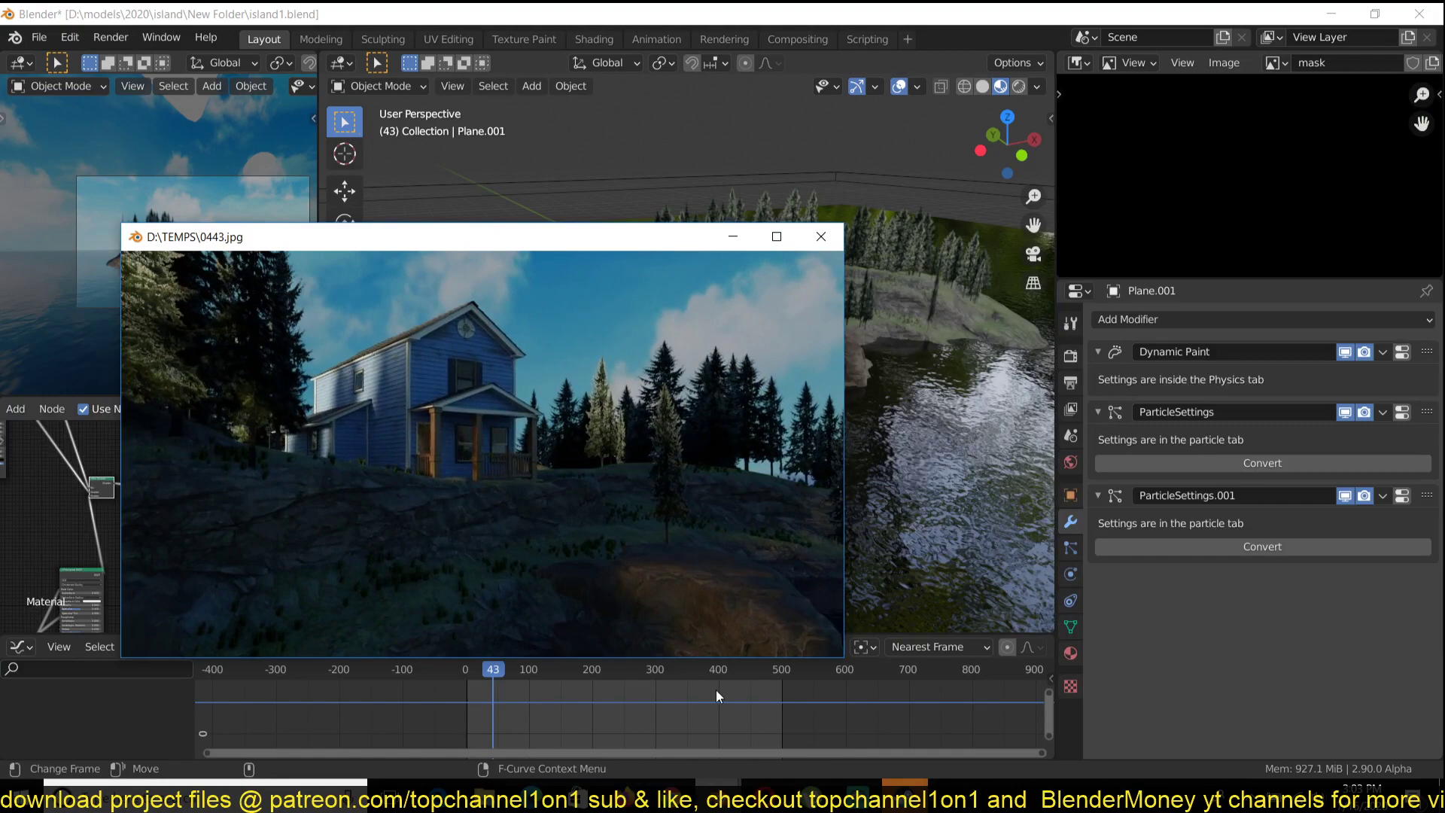
pyautogui.click(629, 789)
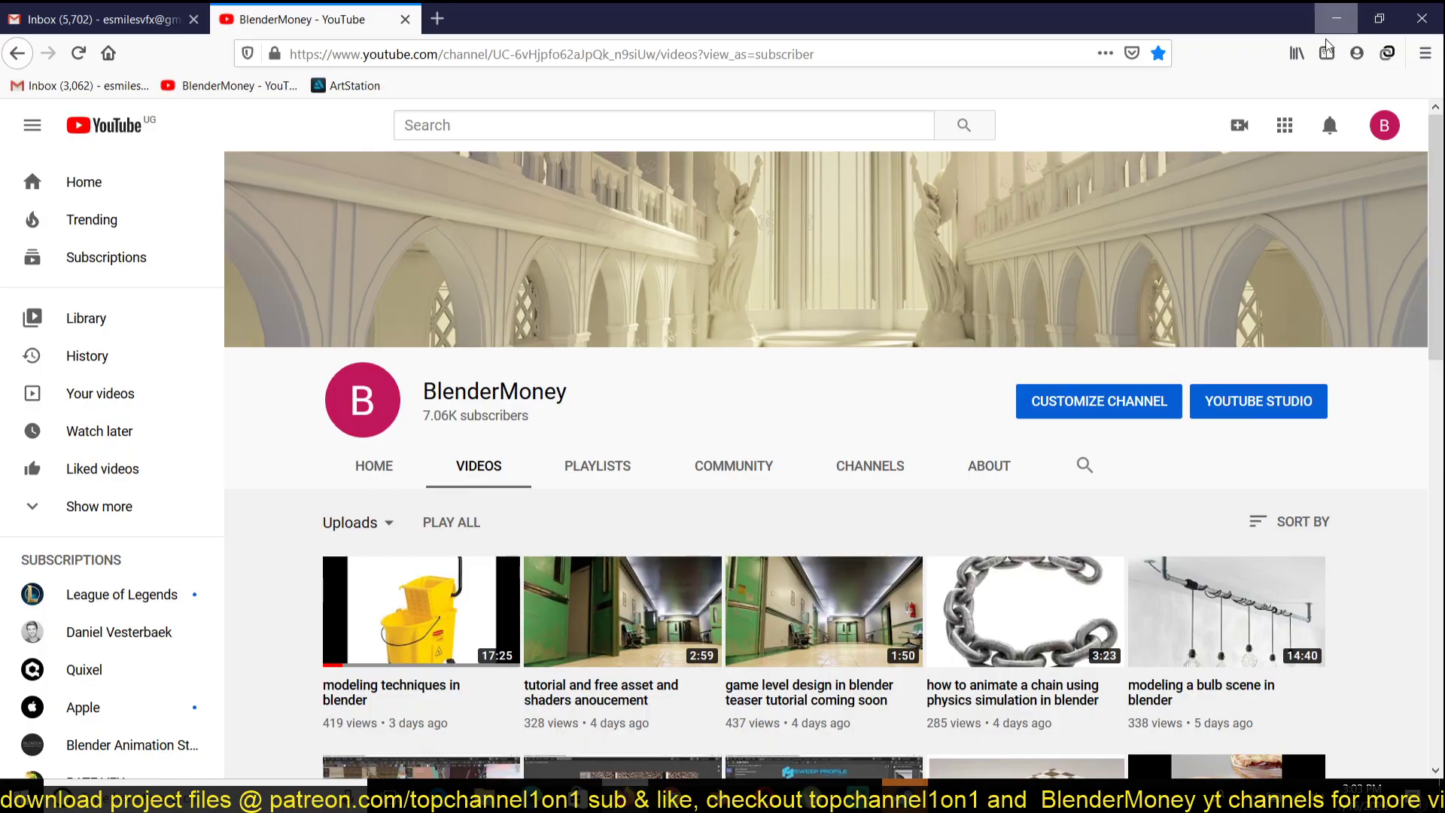
pyautogui.click(1336, 18)
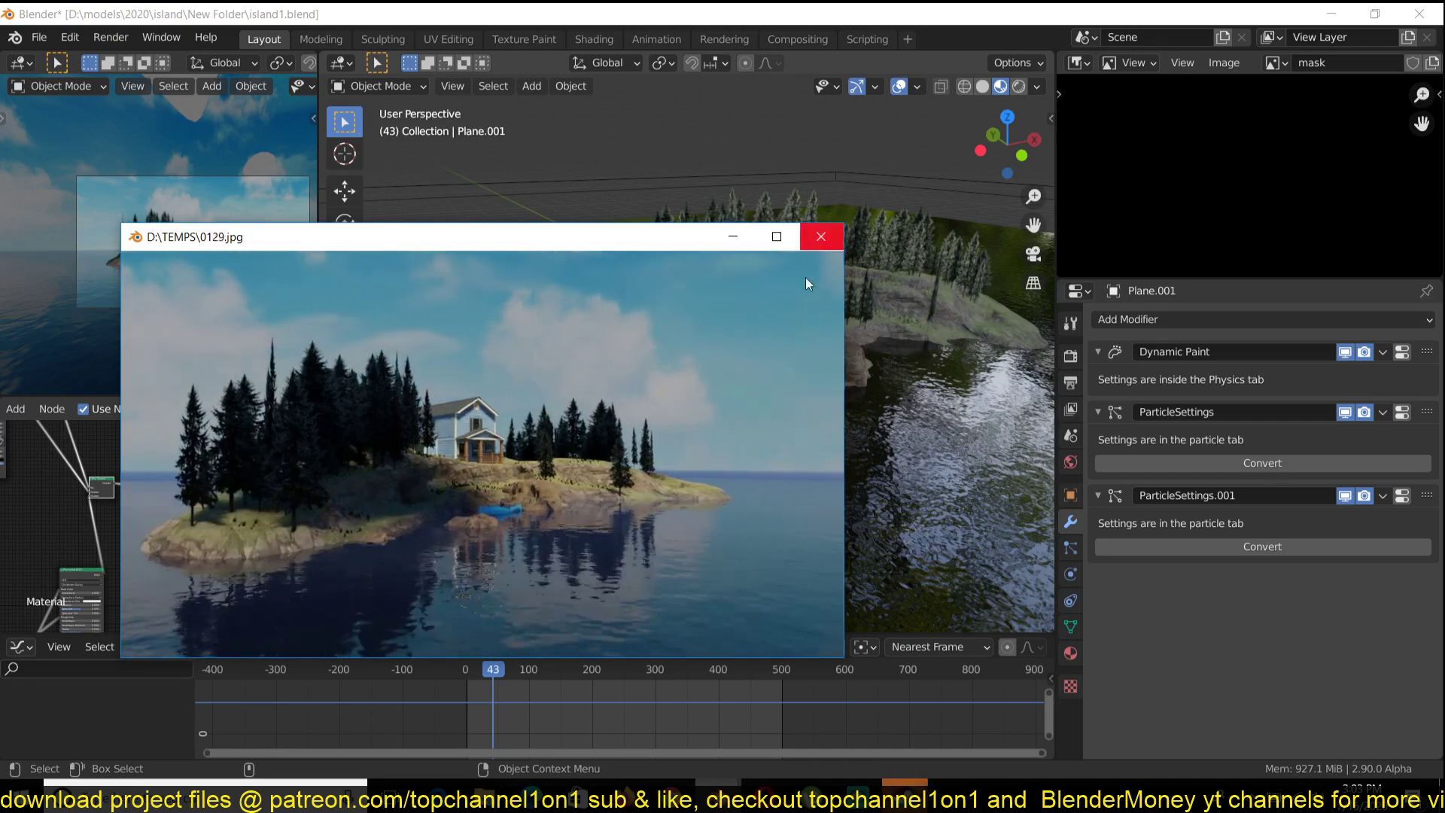
pyautogui.moveTo(545, 431); pyautogui.dragTo(191, 467)
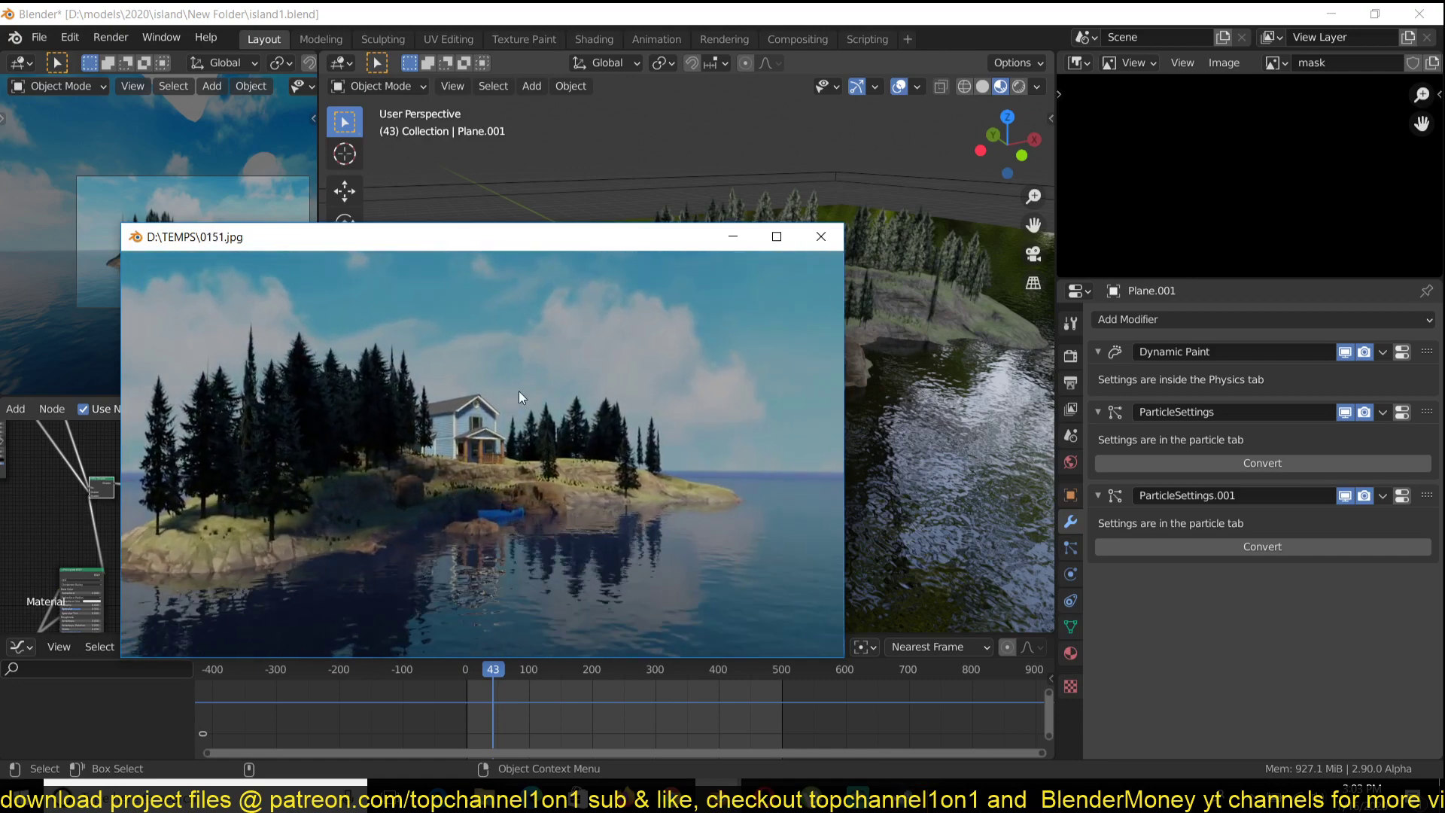
pyautogui.click(671, 794)
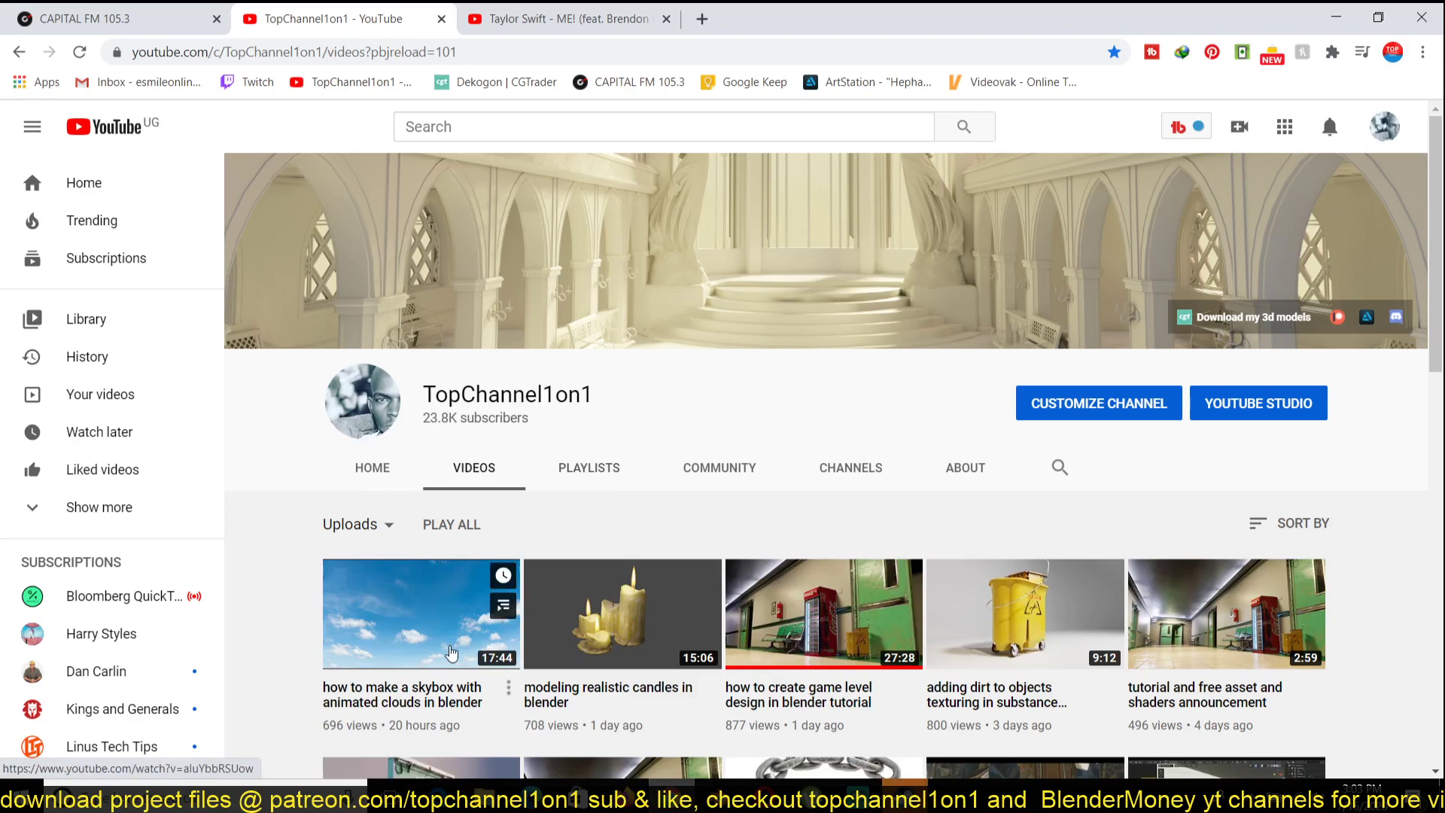
pyautogui.click(452, 652)
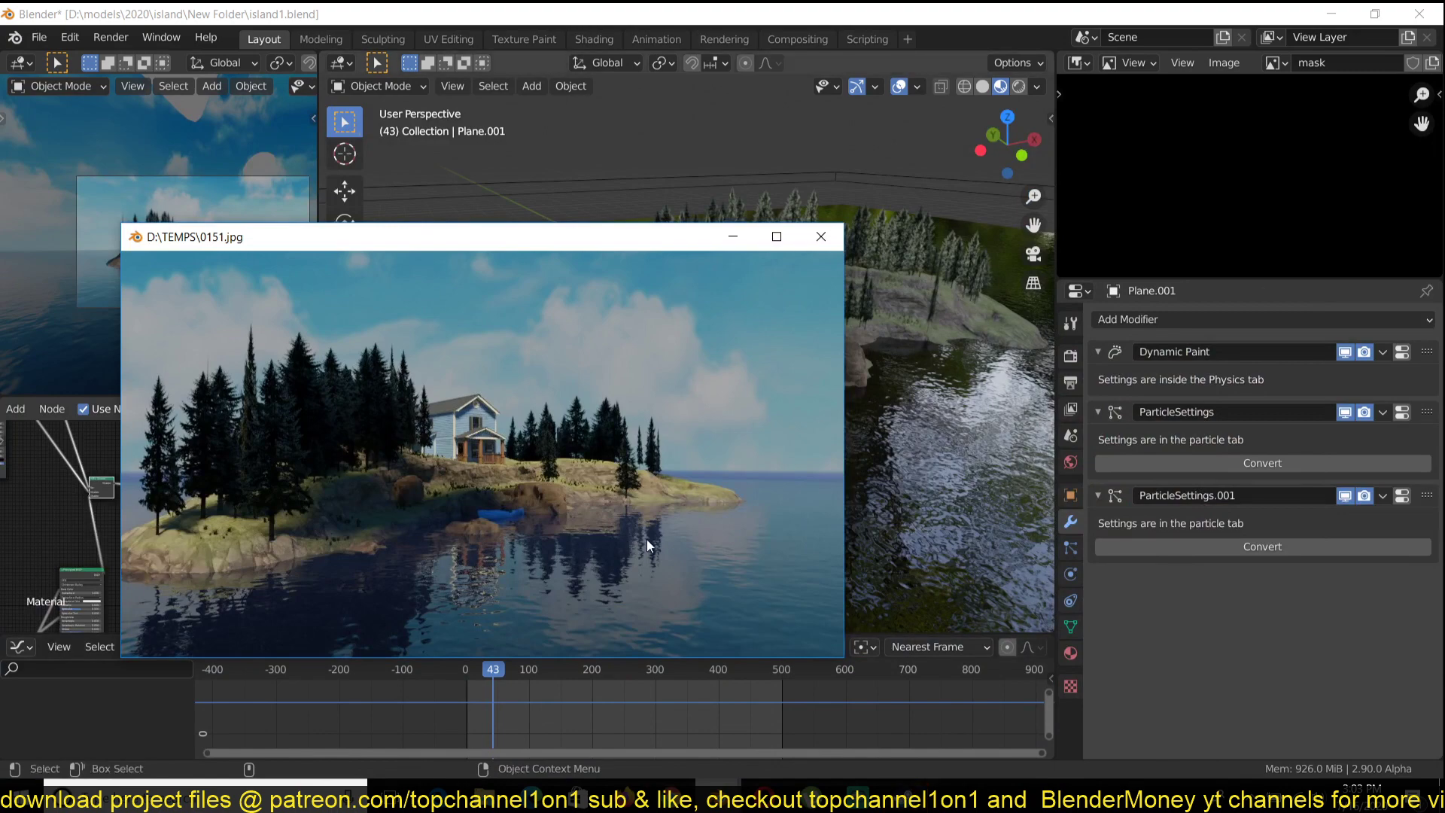
# Scrub through the rendered island animation and minimize its player window
pyautogui.moveTo(647, 540); pyautogui.dragTo(182, 553)
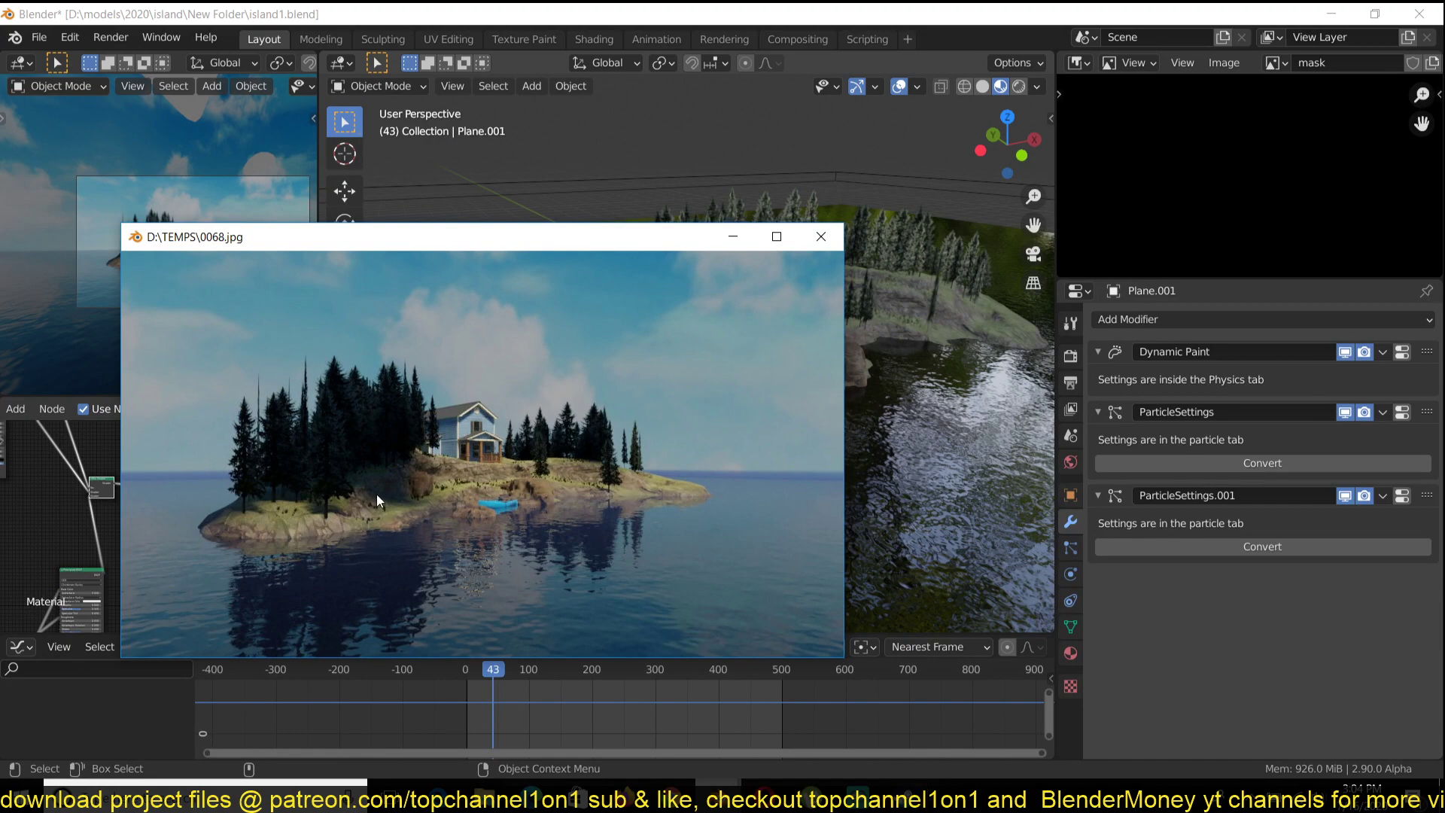
pyautogui.moveTo(528, 489); pyautogui.dragTo(454, 498)
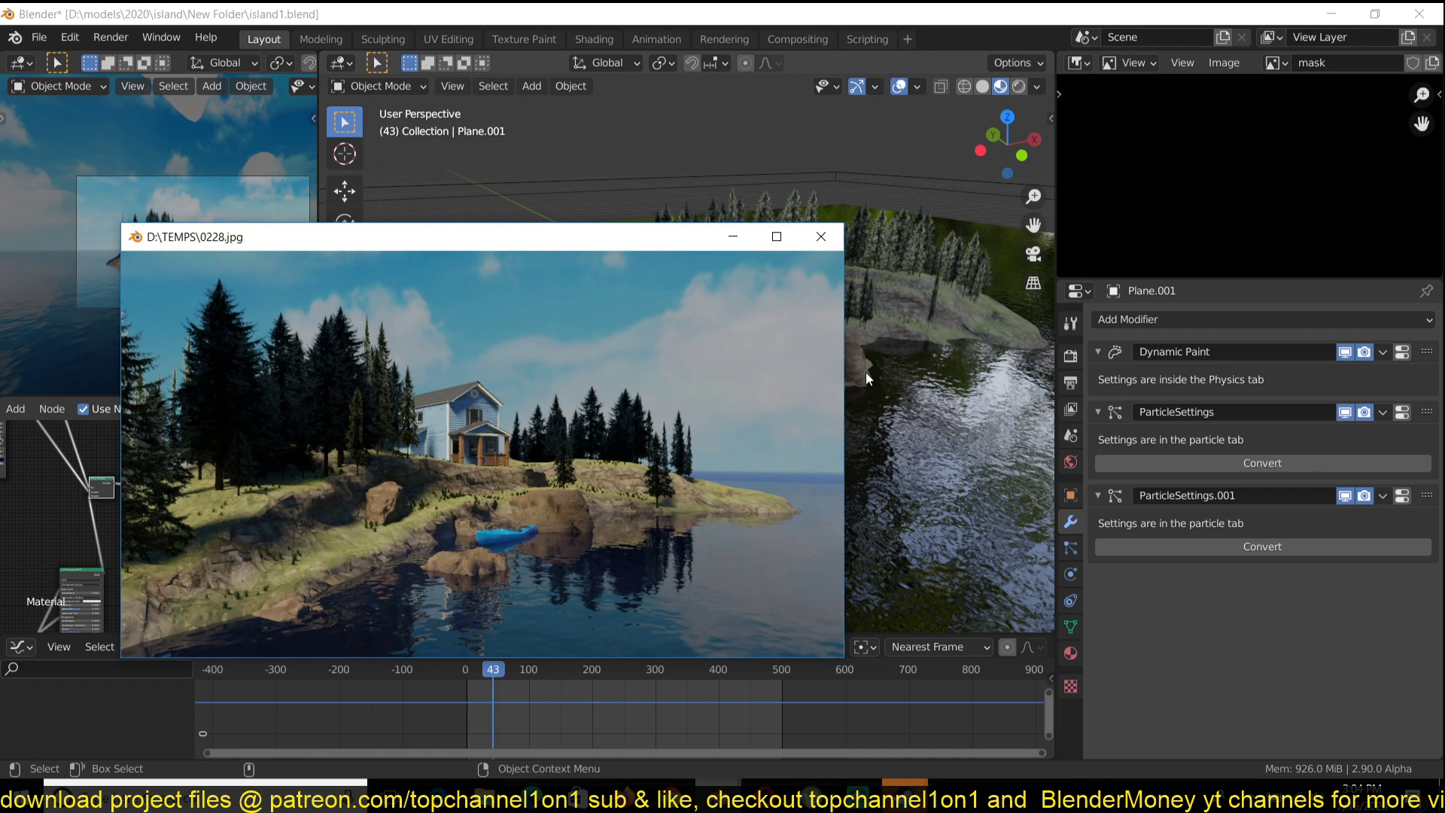
pyautogui.click(729, 237)
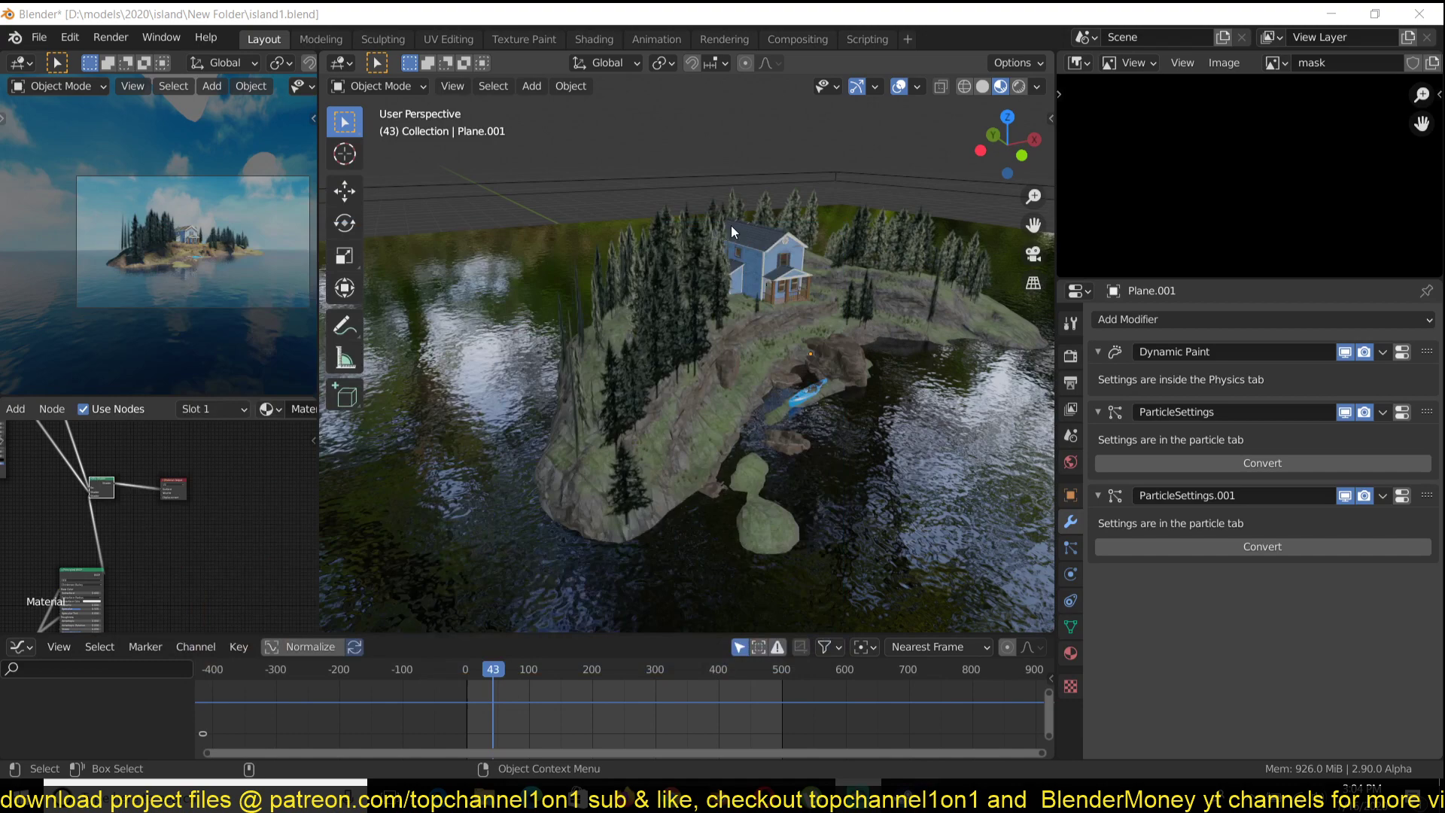
# Select the island terrain and hide its Dynamic Paint, ParticleSettings and ParticleSettings.001 modifiers in the viewport
pyautogui.scroll(6, 752, 258)
pyautogui.keyDown('shift'); pyautogui.moveTo(787, 277); pyautogui.dragTo(734, 324, button='middle'); pyautogui.keyUp('shift')
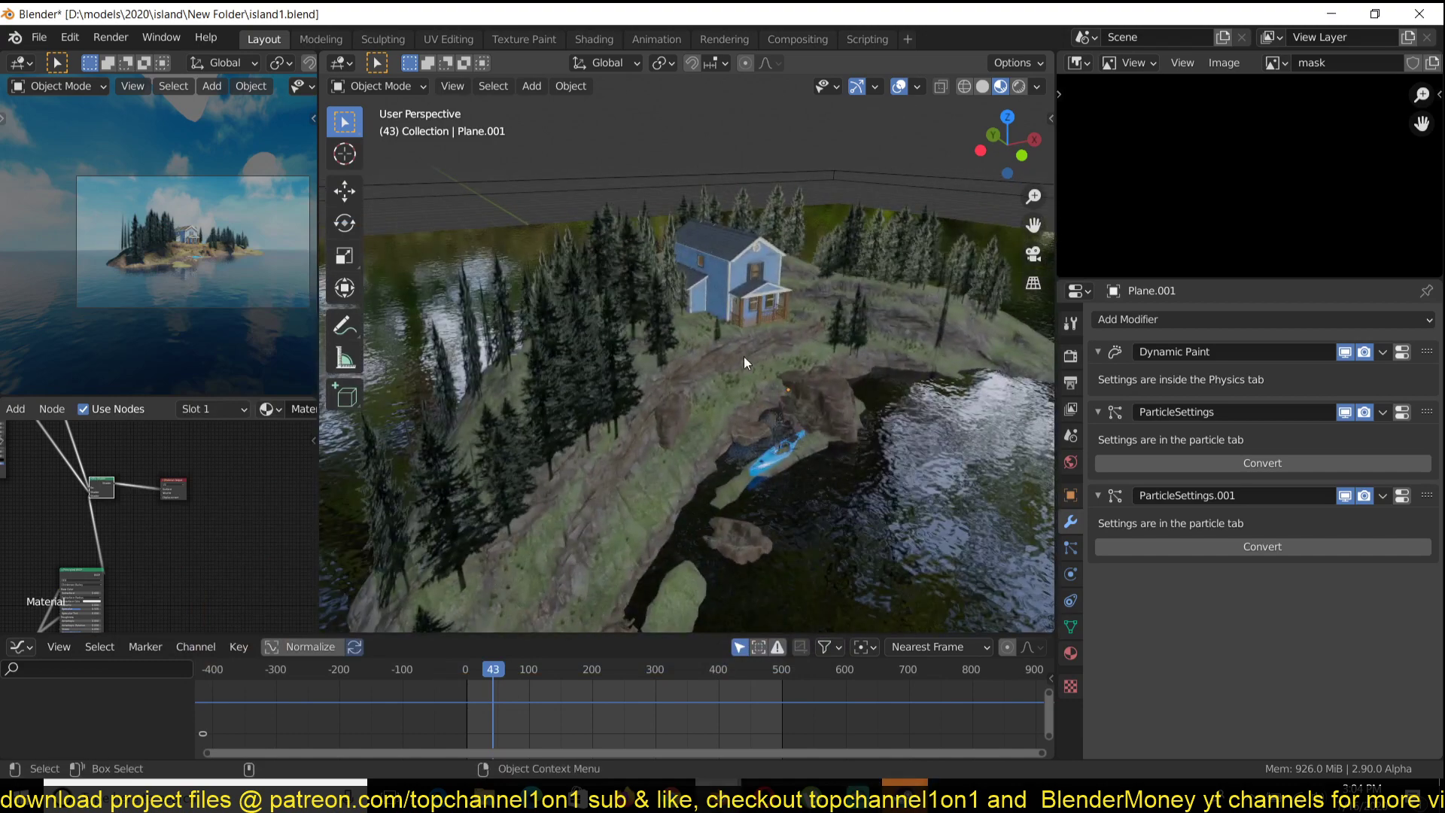
pyautogui.click(743, 355)
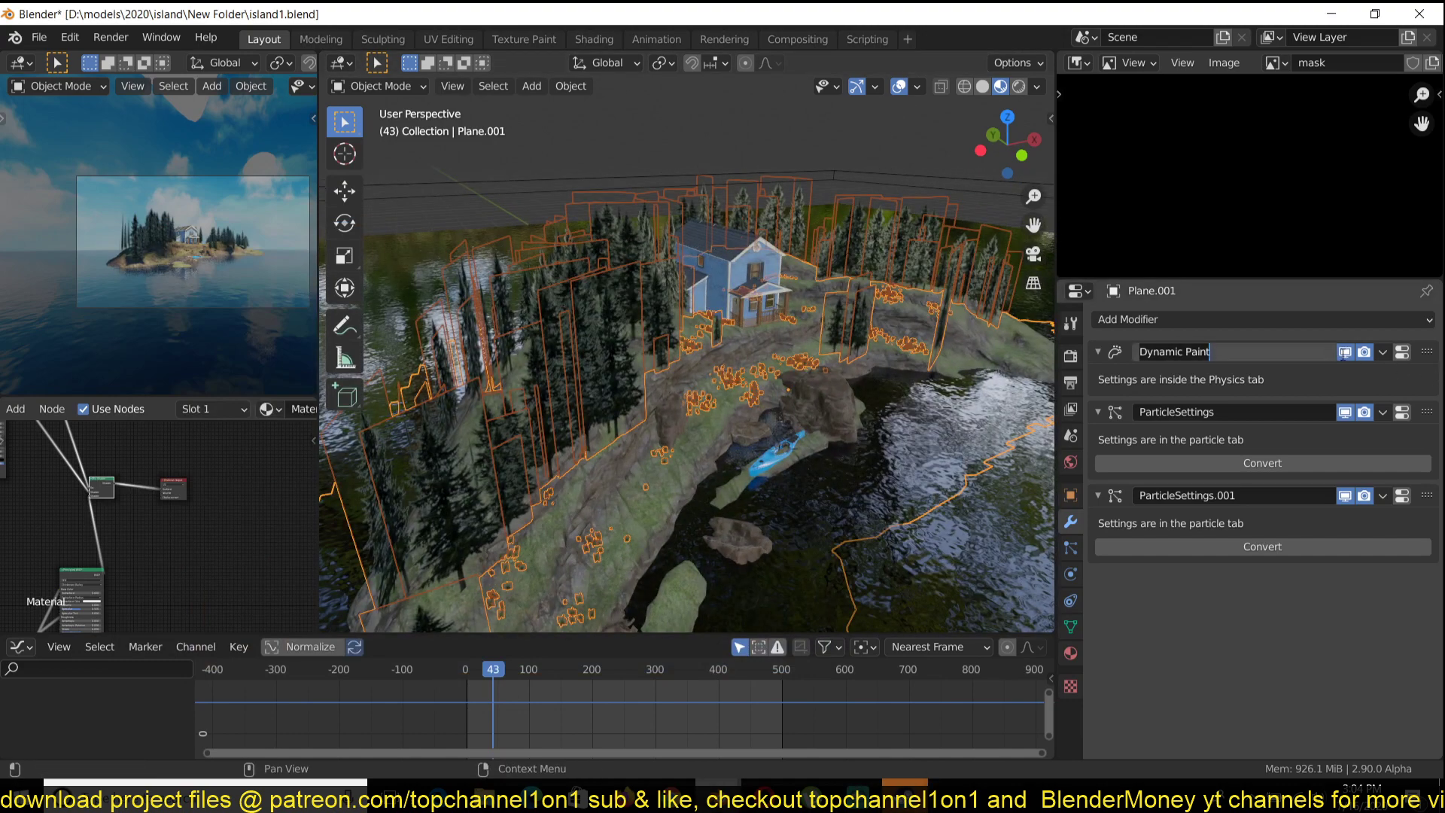
pyautogui.click(1338, 403)
pyautogui.click(1343, 414)
pyautogui.click(1342, 438)
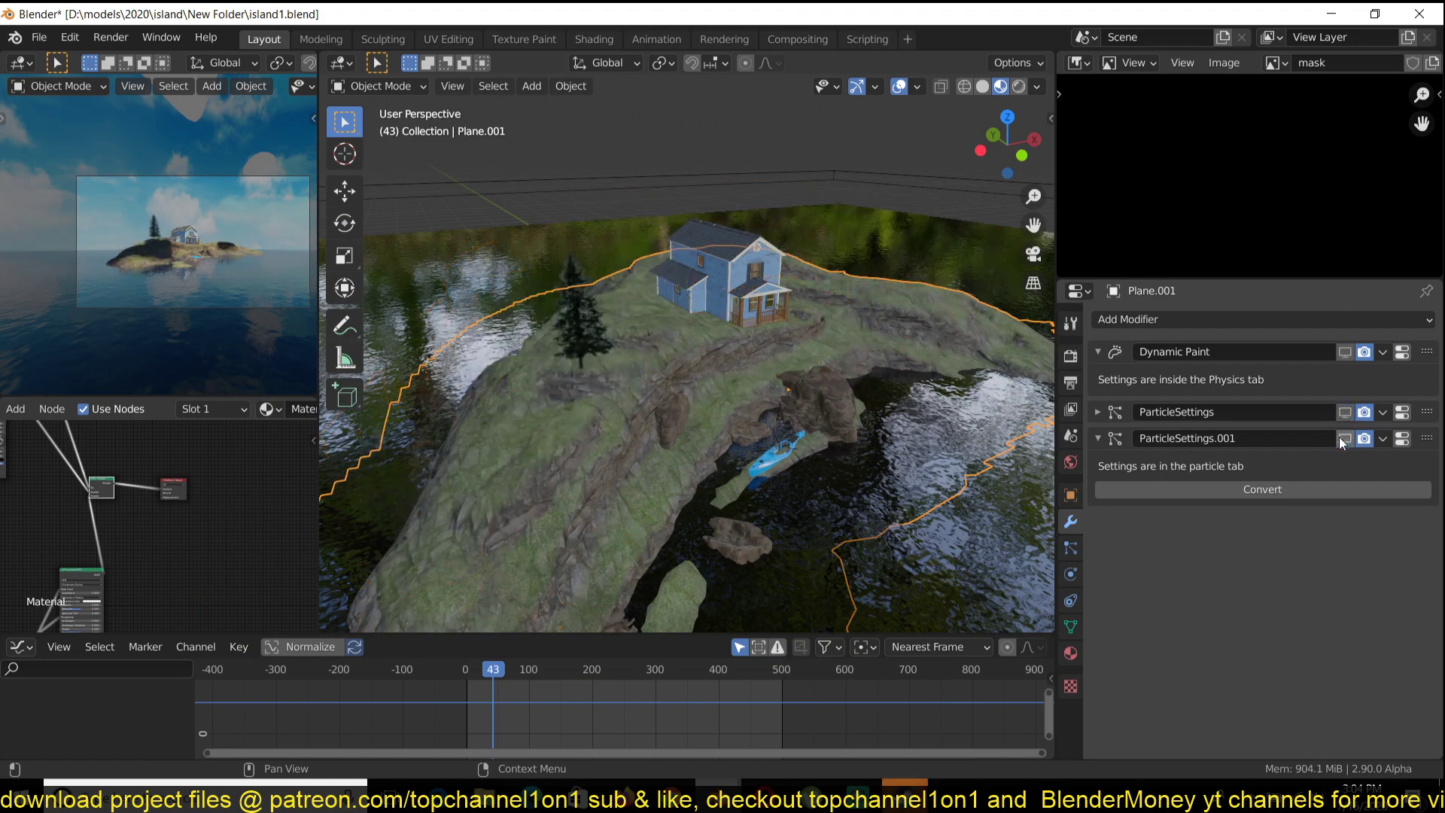
# Isolate the terrain in local view and switch it to Sculpt Mode
pyautogui.press('KP_Divide')
pyautogui.scroll(6, 701, 356)
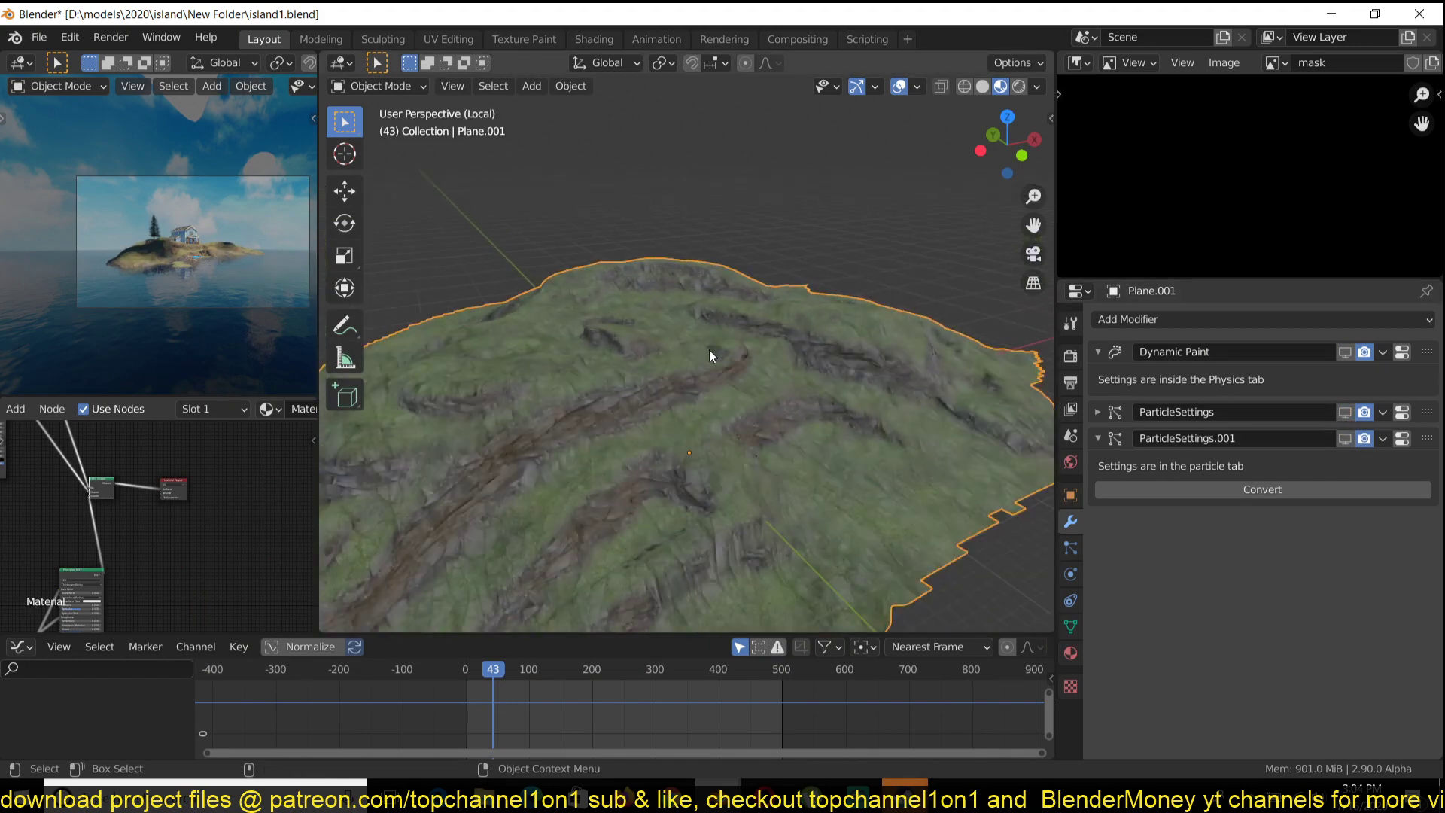
pyautogui.moveTo(690, 341); pyautogui.dragTo(554, 283, button='middle')
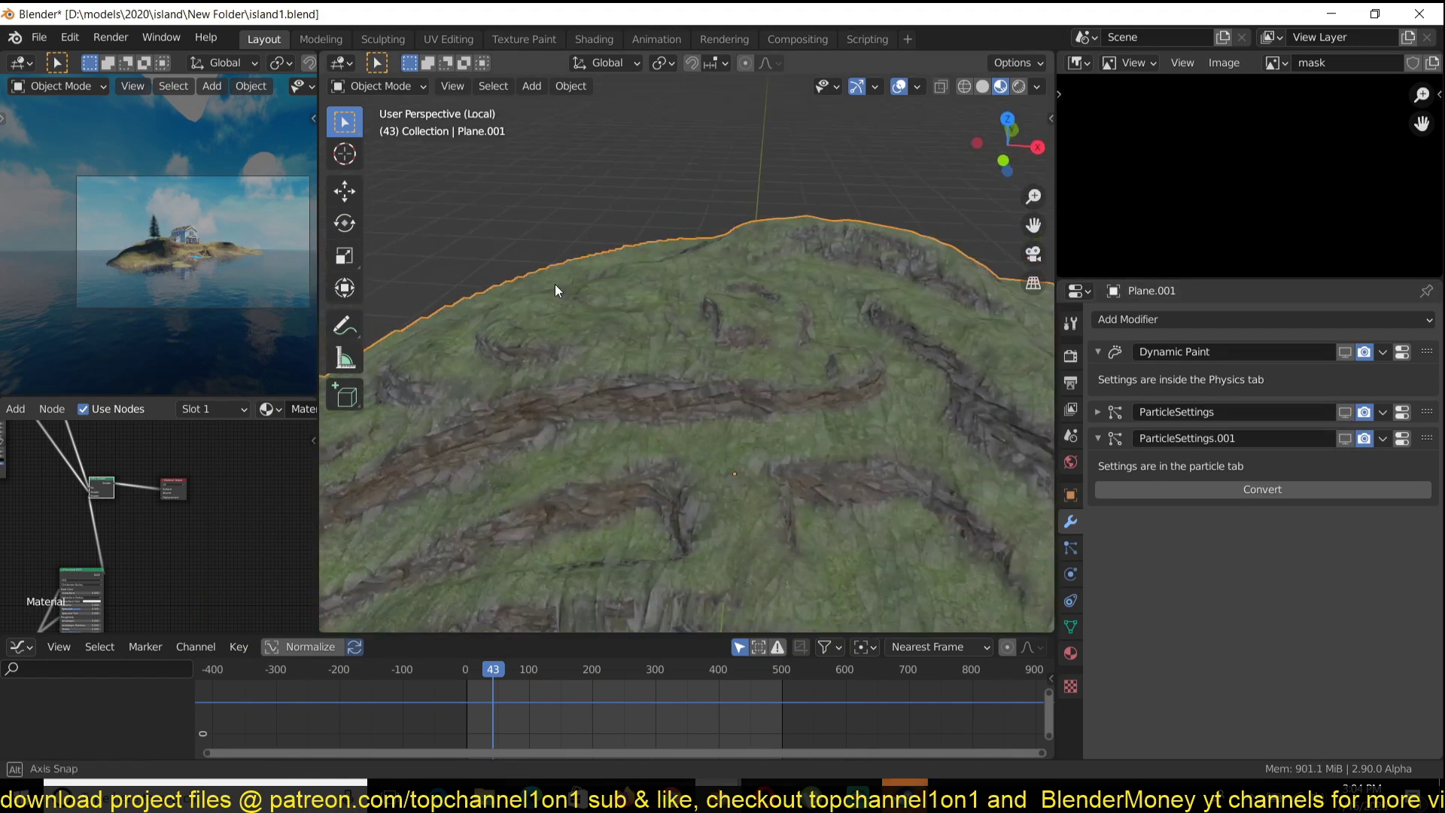
pyautogui.click(411, 87)
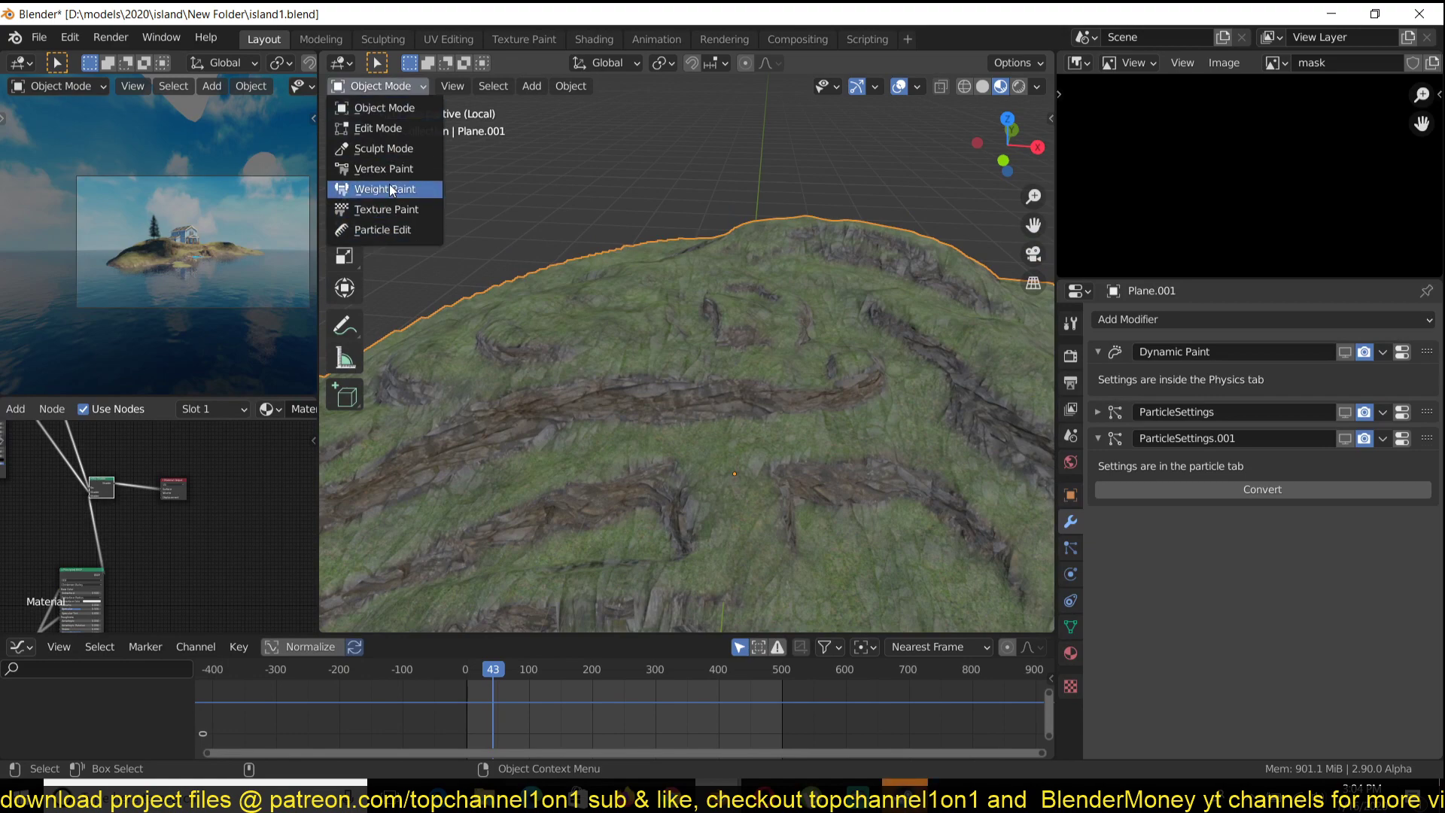
pyautogui.click(385, 149)
# Sculpt raised ledges on the terrain's lower grassy slope near its jagged edge with the Clay Strips brush
pyautogui.moveTo(637, 290)
pyautogui.mouseDown(button='middle')
pyautogui.moveTo(715, 342)
pyautogui.moveTo(831, 320)
pyautogui.mouseUp(button='middle')
pyautogui.moveTo(713, 331); pyautogui.dragTo(908, 283, button='middle')
pyautogui.moveTo(784, 463); pyautogui.dragTo(554, 500)
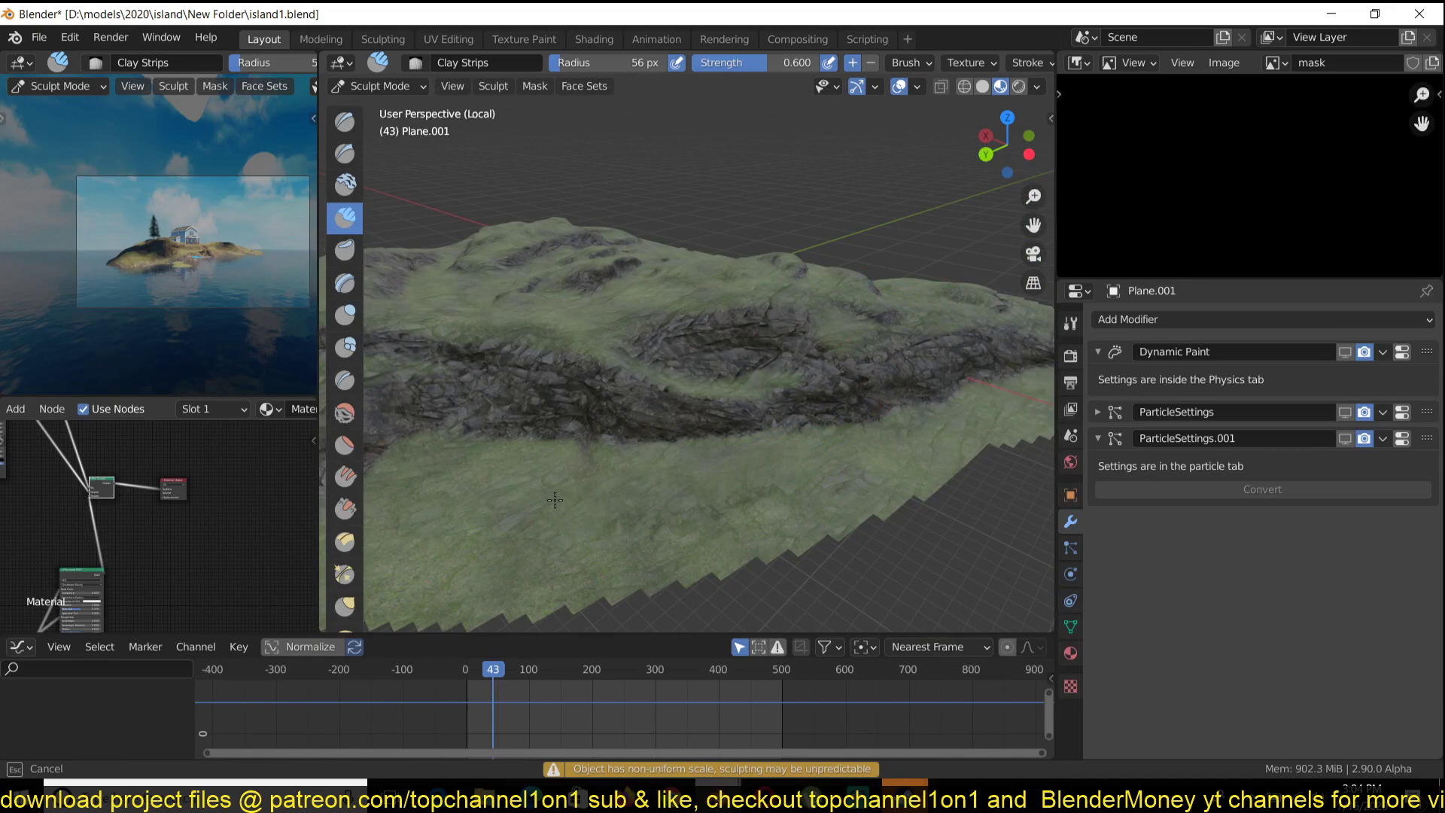
pyautogui.moveTo(741, 471)
pyautogui.mouseDown(button='middle')
pyautogui.moveTo(715, 432)
pyautogui.moveTo(666, 421)
pyautogui.moveTo(620, 511)
pyautogui.moveTo(741, 477)
pyautogui.moveTo(686, 467)
pyautogui.mouseUp(button='middle')
pyautogui.moveTo(473, 546)
pyautogui.mouseDown()
pyautogui.moveTo(606, 530)
pyautogui.moveTo(452, 580)
pyautogui.moveTo(639, 510)
pyautogui.moveTo(629, 437)
pyautogui.moveTo(625, 474)
pyautogui.mouseUp()
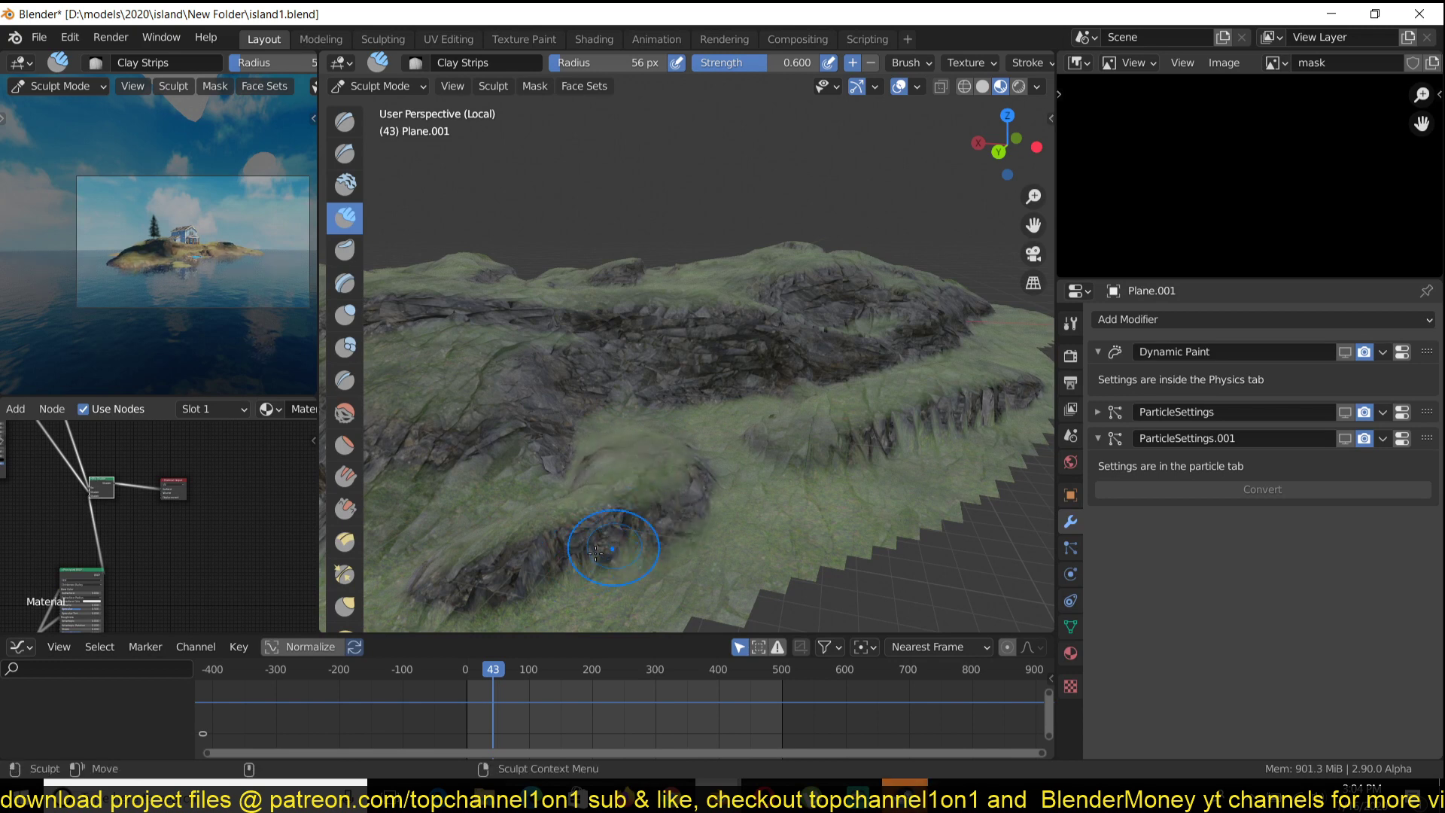
pyautogui.moveTo(595, 553); pyautogui.dragTo(648, 516, button='middle')
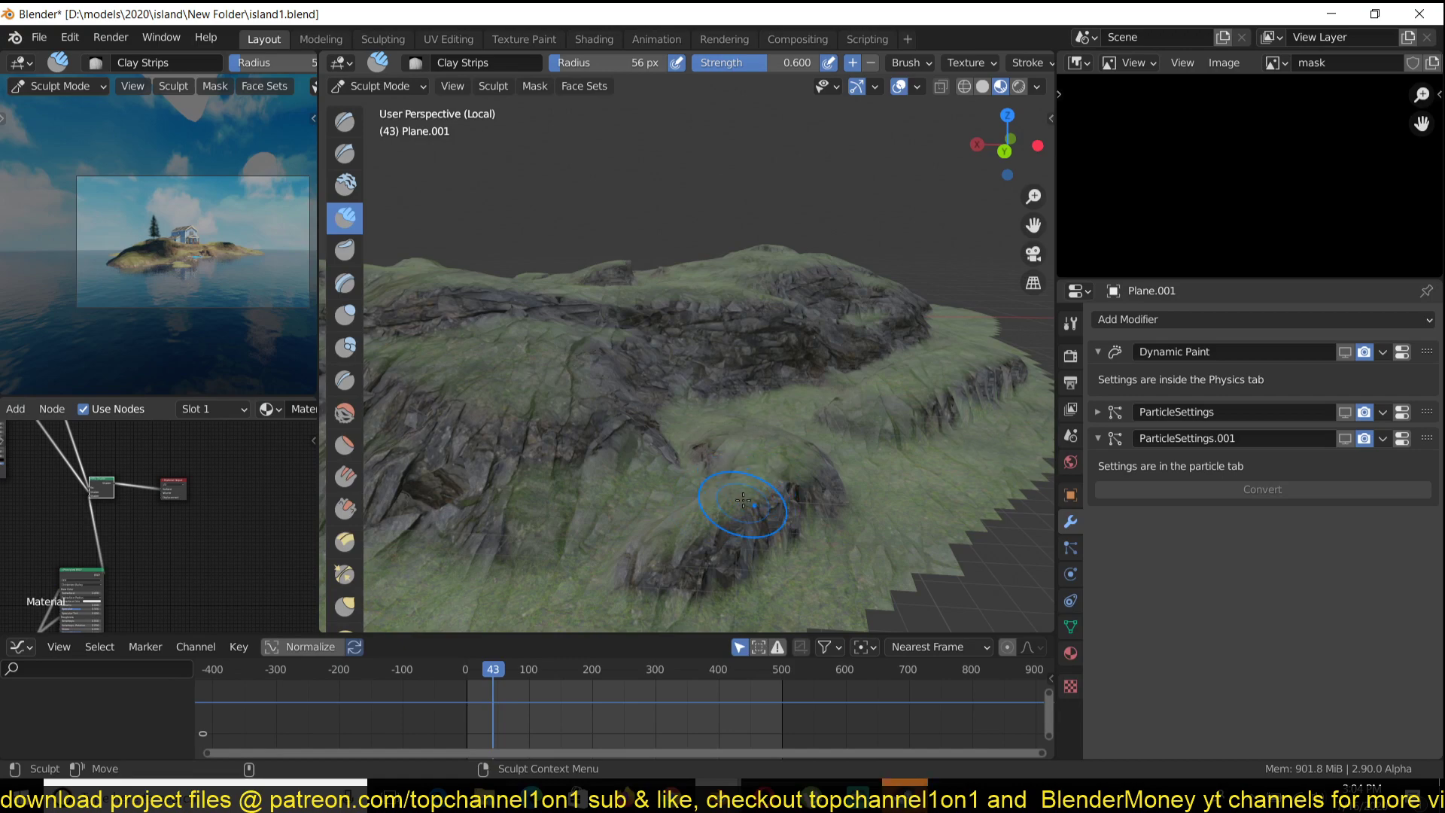
# Sculpt a long ledge across the grassy slope below the brown rock bands on the terrain's other side
pyautogui.moveTo(775, 453)
pyautogui.mouseDown(button='middle')
pyautogui.moveTo(823, 354)
pyautogui.moveTo(634, 378)
pyautogui.moveTo(596, 364)
pyautogui.mouseUp(button='middle')
pyautogui.scroll(-5, 790, 374)
pyautogui.scroll(6, 635, 377)
pyautogui.scroll(-3, 597, 364)
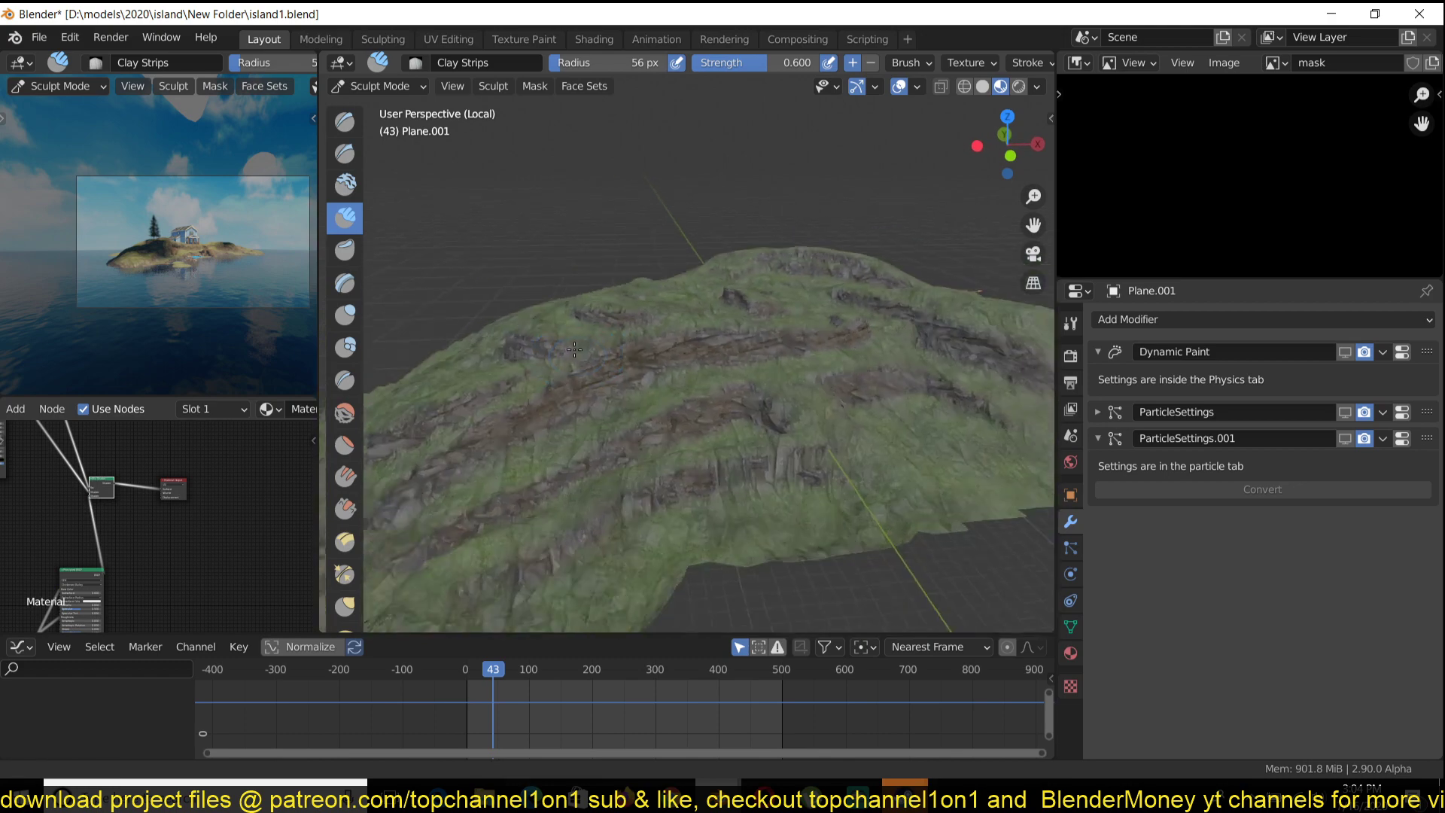
pyautogui.scroll(3, 715, 348)
pyautogui.moveTo(678, 384)
pyautogui.mouseDown(button='middle')
pyautogui.moveTo(716, 348)
pyautogui.moveTo(683, 400)
pyautogui.mouseUp(button='middle')
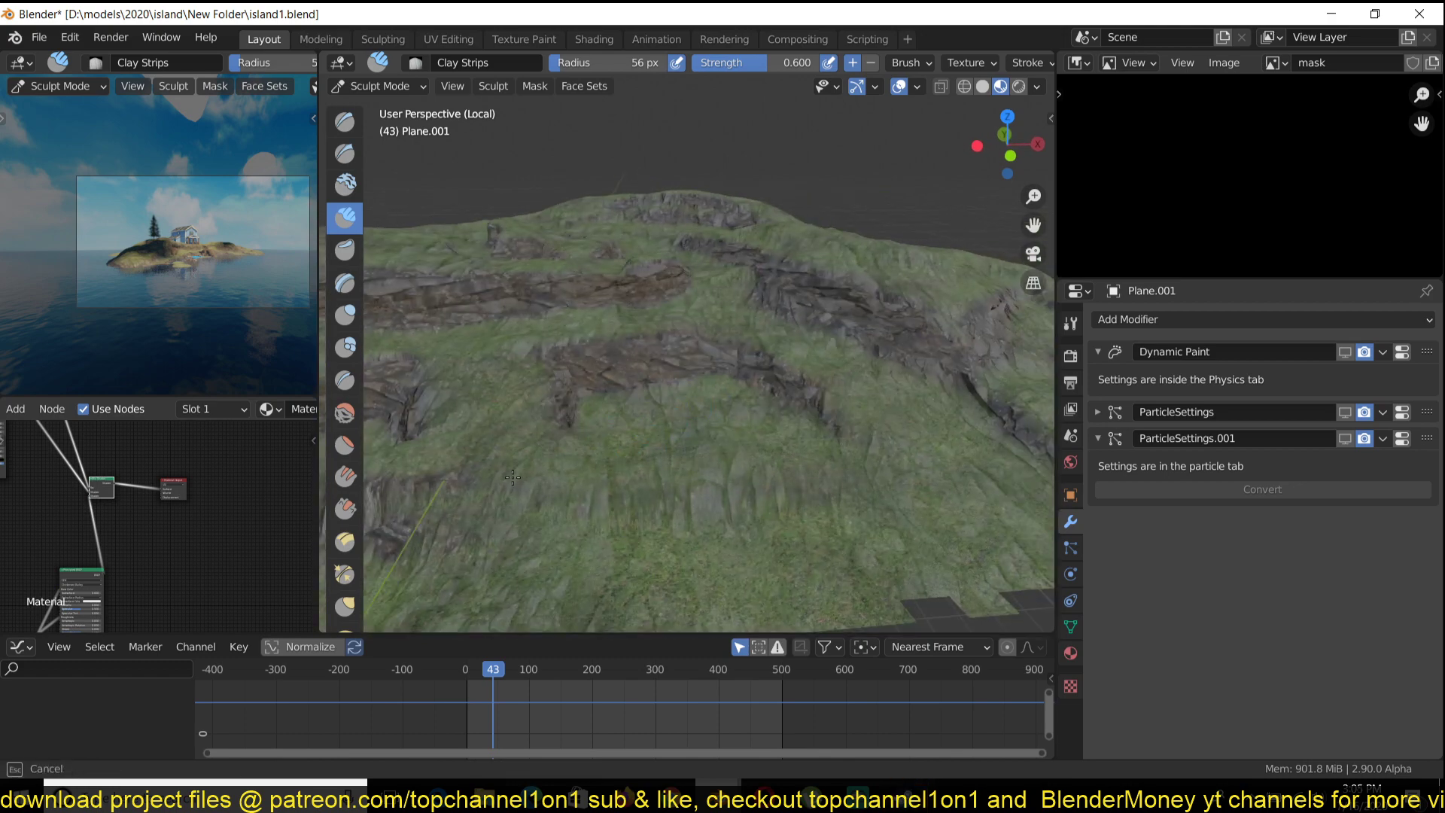
pyautogui.moveTo(512, 477)
pyautogui.mouseDown(button='middle')
pyautogui.moveTo(643, 498)
pyautogui.moveTo(746, 462)
pyautogui.mouseUp(button='middle')
pyautogui.moveTo(883, 399)
pyautogui.mouseDown(button='middle')
pyautogui.moveTo(482, 420)
pyautogui.moveTo(670, 484)
pyautogui.moveTo(636, 482)
pyautogui.mouseUp(button='middle')
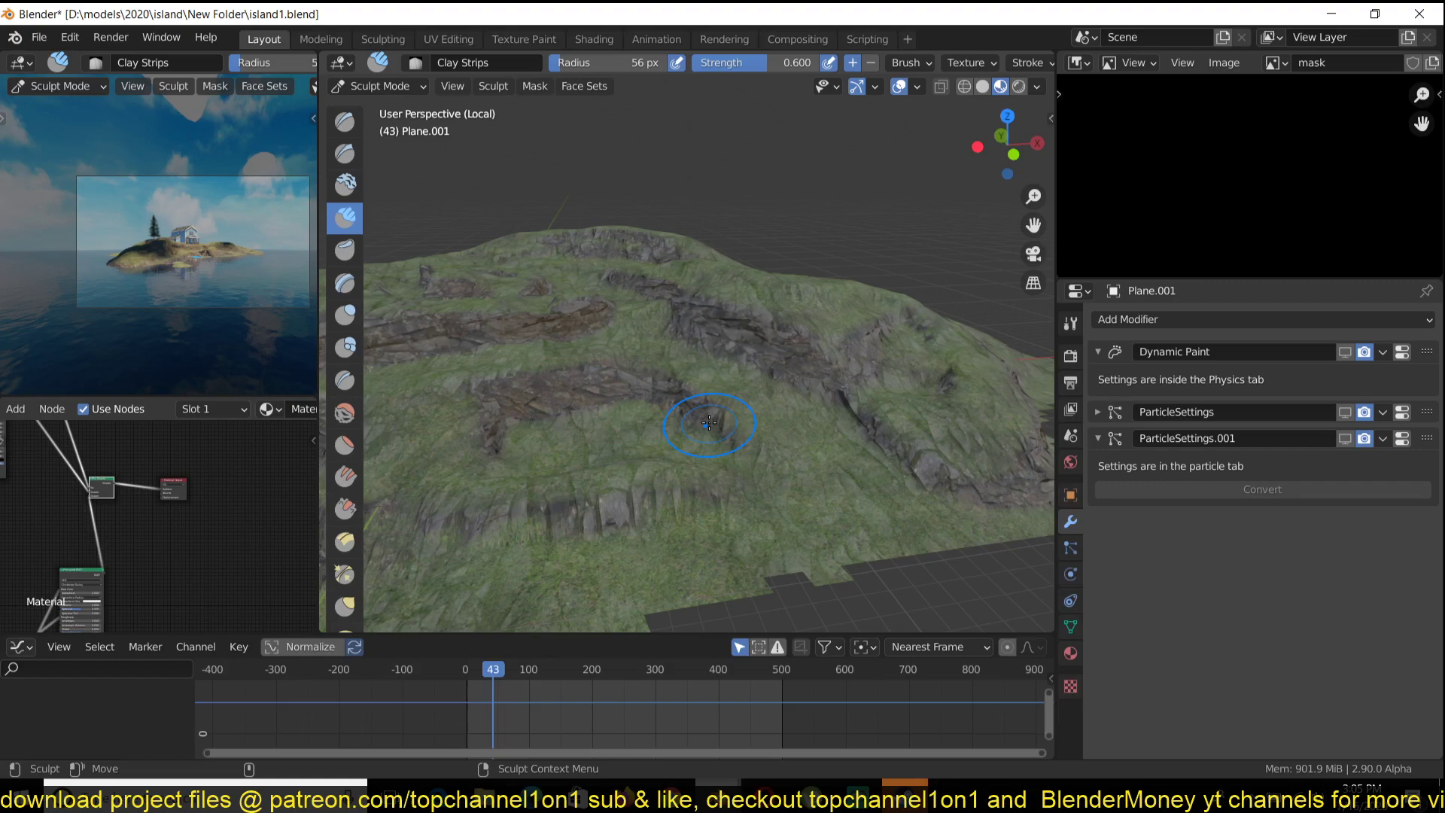
# Add Clay Strips strokes on the smooth grass beside the new ledge to extend its steep face
pyautogui.moveTo(736, 445); pyautogui.dragTo(657, 445, button='middle')
pyautogui.scroll(3, 658, 445)
pyautogui.moveTo(607, 464); pyautogui.dragTo(491, 524)
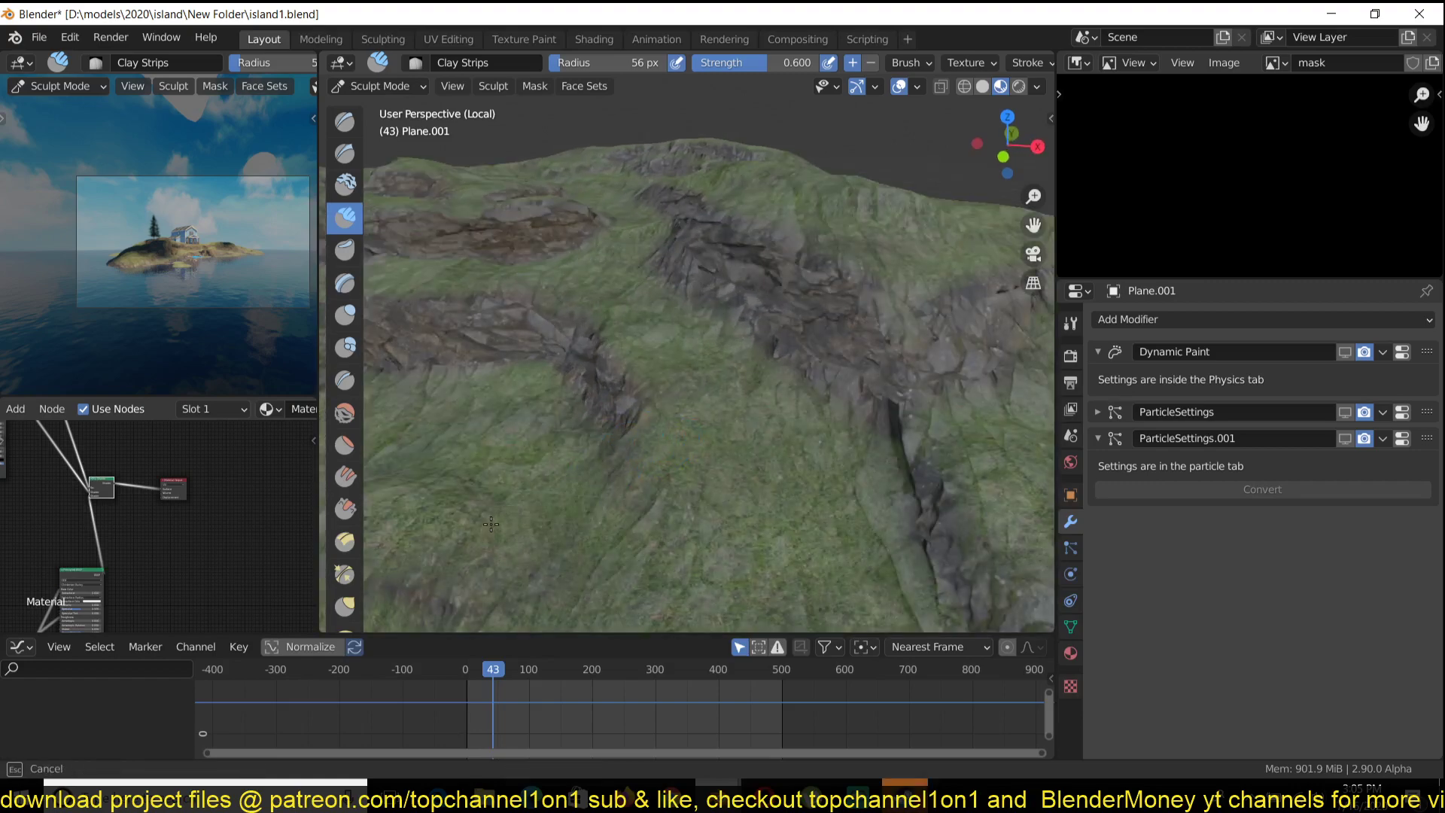
pyautogui.moveTo(617, 461); pyautogui.dragTo(534, 498, button='middle')
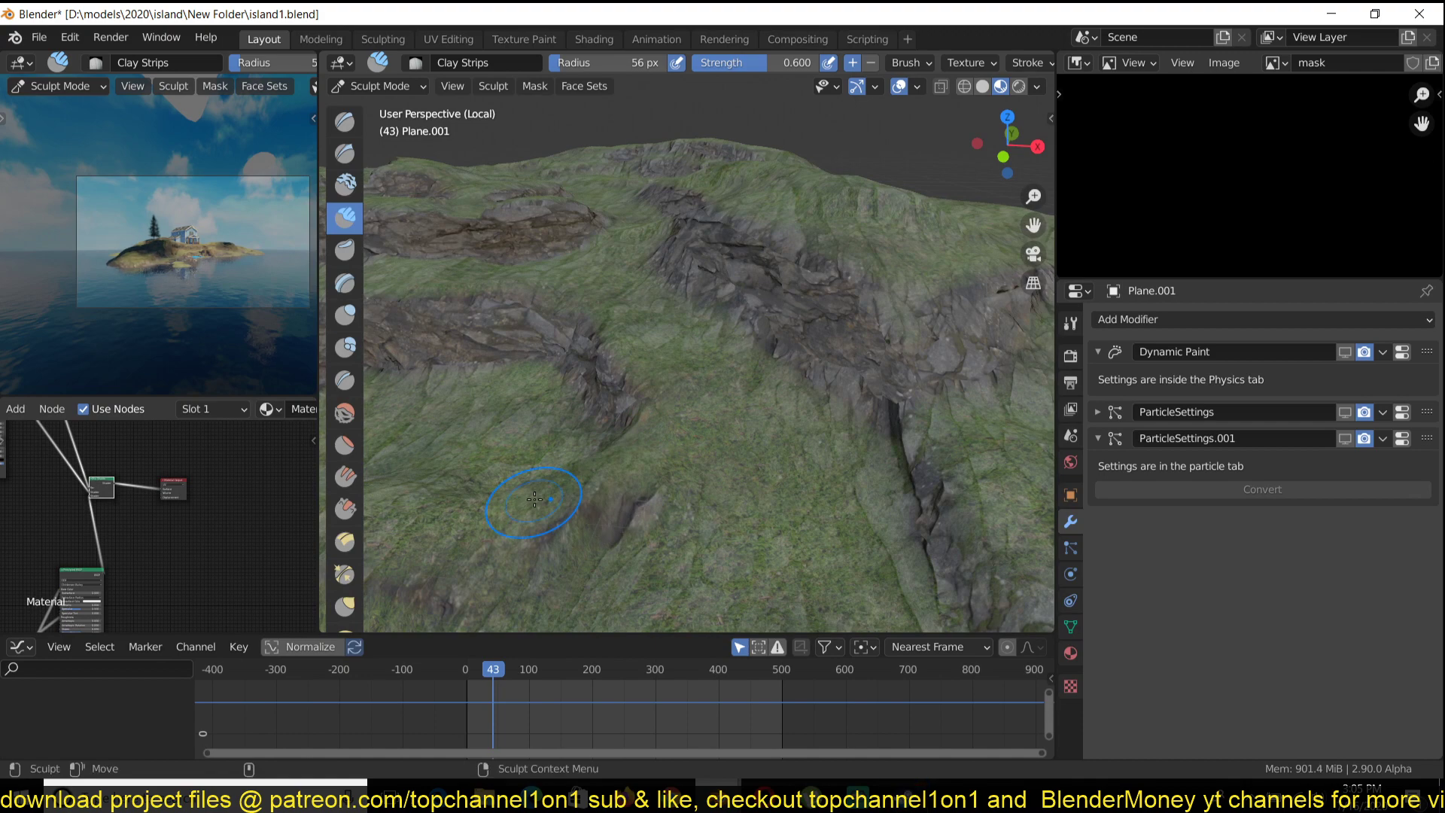
pyautogui.scroll(4, 534, 499)
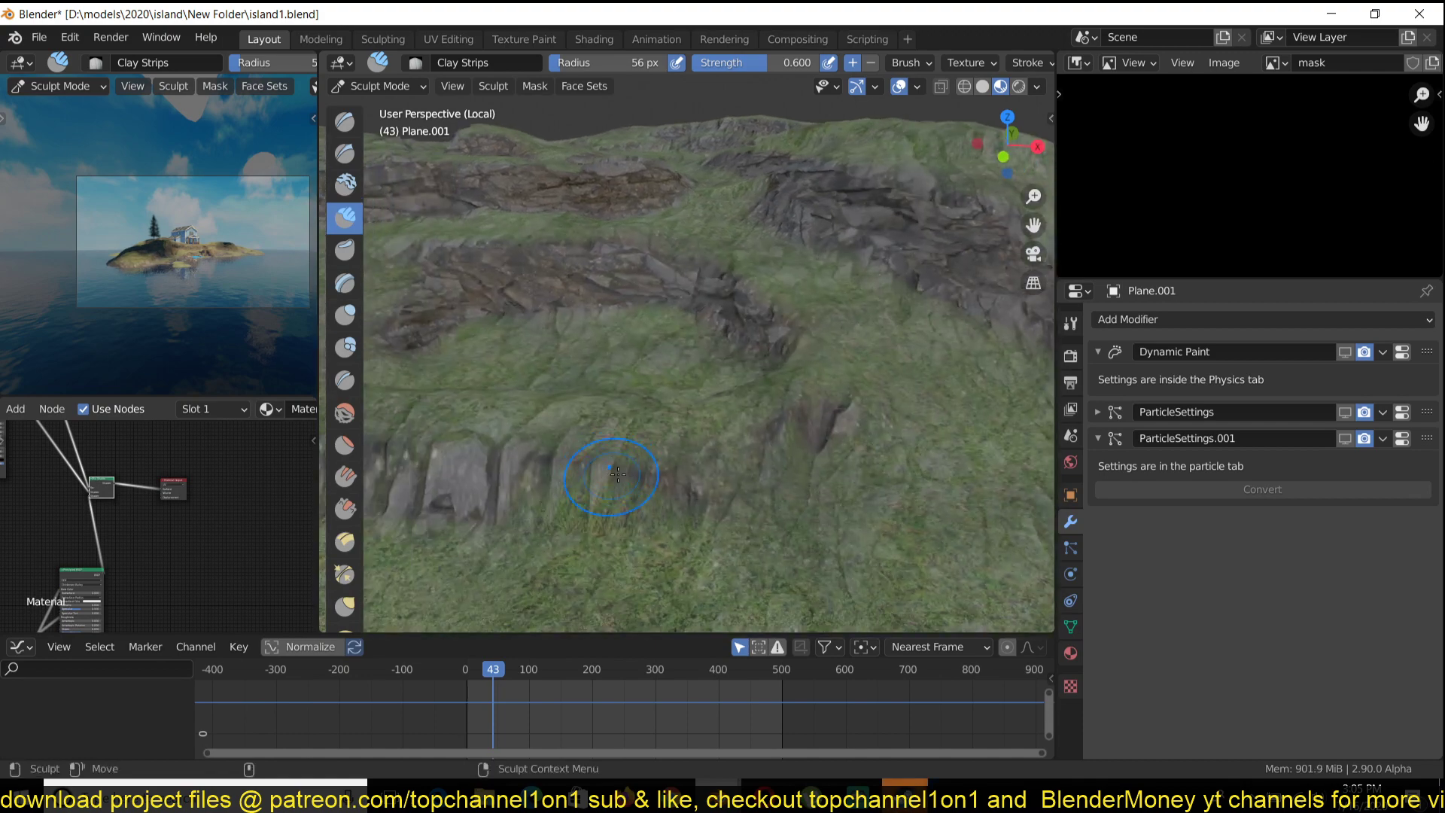
# Build up the ledge further into a steeper cliff with Clay Strips and return the terrain to Object Mode
pyautogui.keyDown('shift'); pyautogui.moveTo(785, 435); pyautogui.dragTo(427, 470, button='middle'); pyautogui.keyUp('shift')
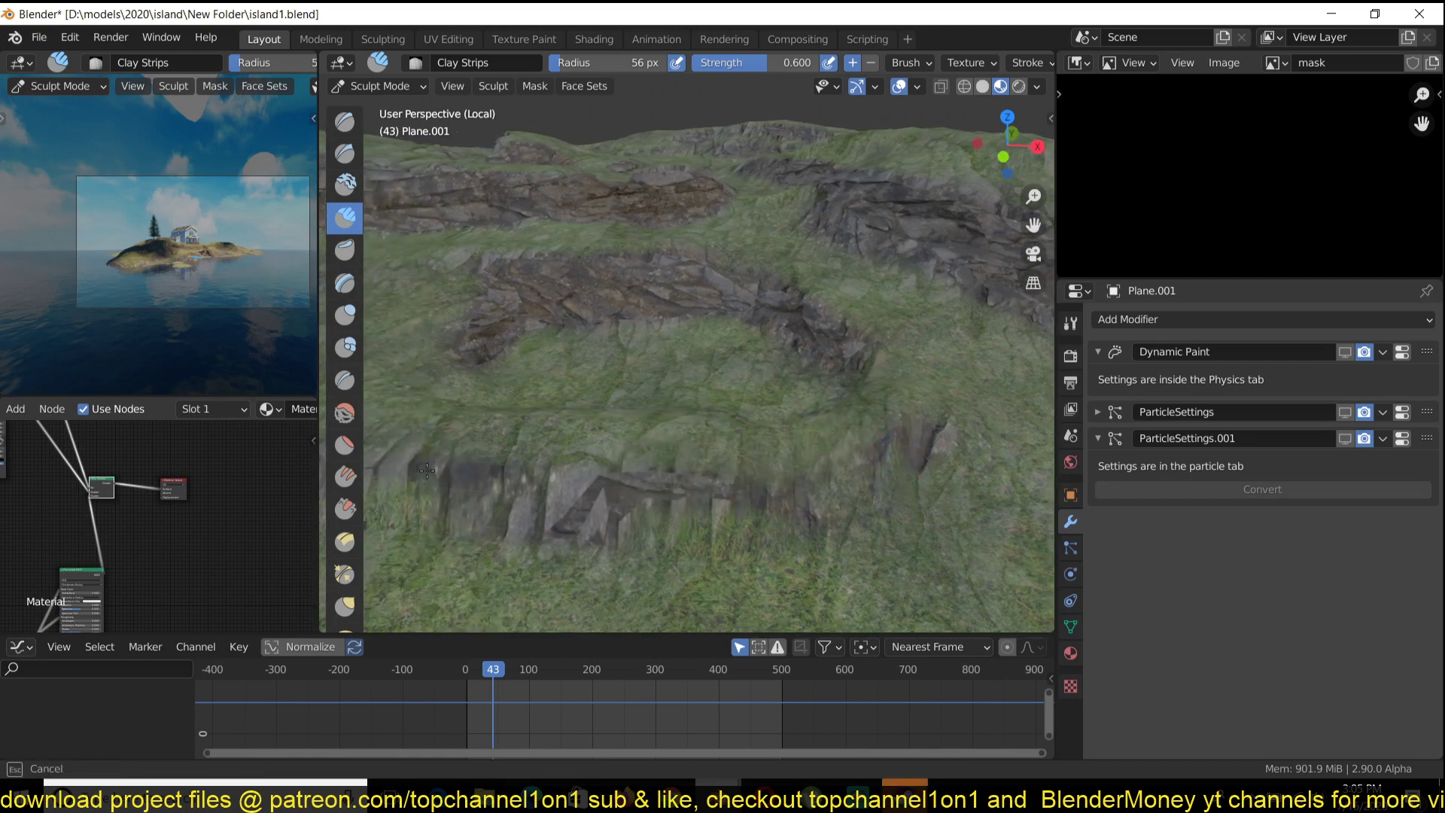
pyautogui.keyDown('shift'); pyautogui.moveTo(543, 452); pyautogui.dragTo(544, 452, button='middle'); pyautogui.keyUp('shift')
pyautogui.scroll(-2, 566, 447)
pyautogui.moveTo(646, 428); pyautogui.dragTo(725, 358, button='middle')
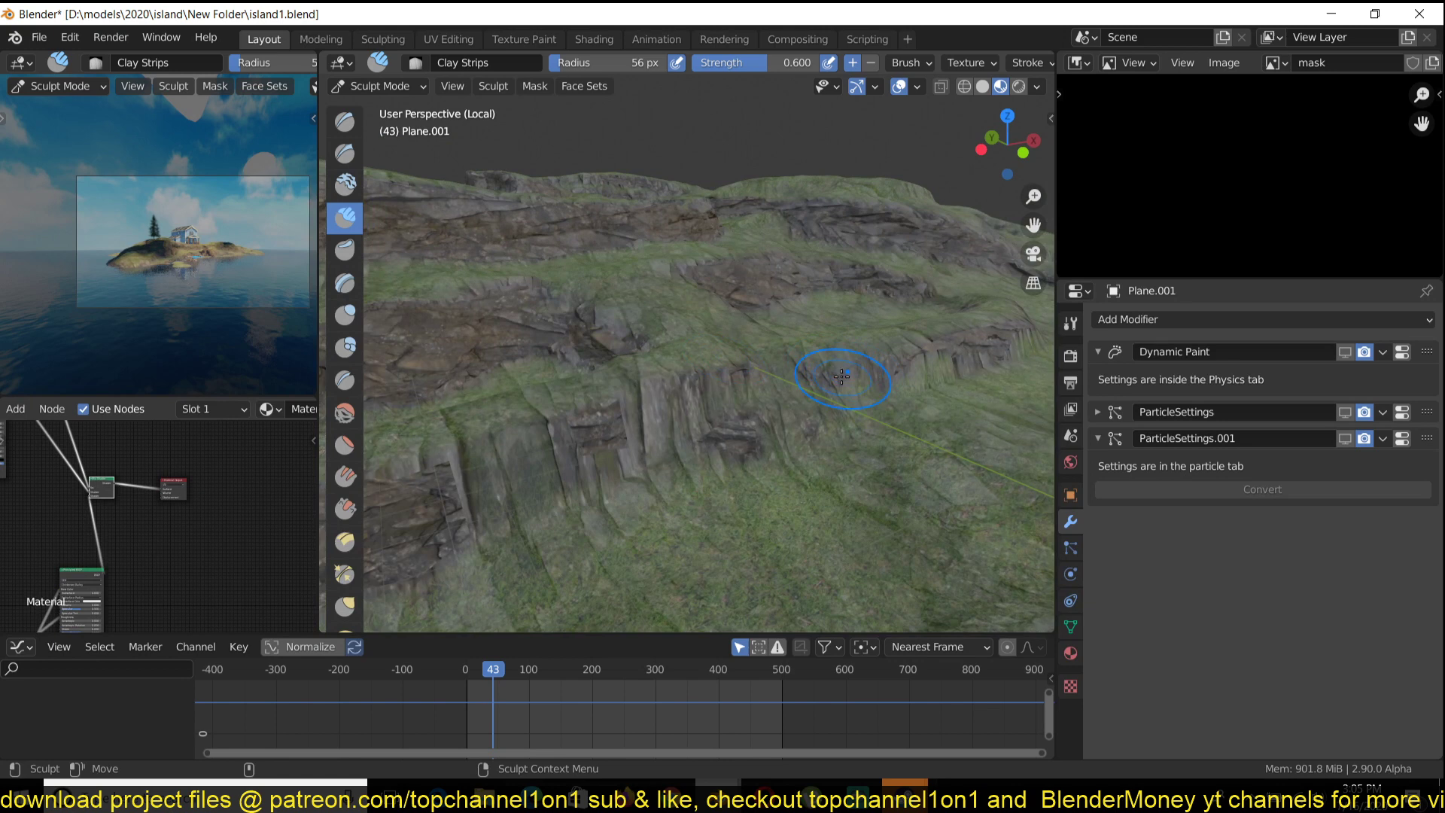
pyautogui.moveTo(841, 377); pyautogui.dragTo(474, 421)
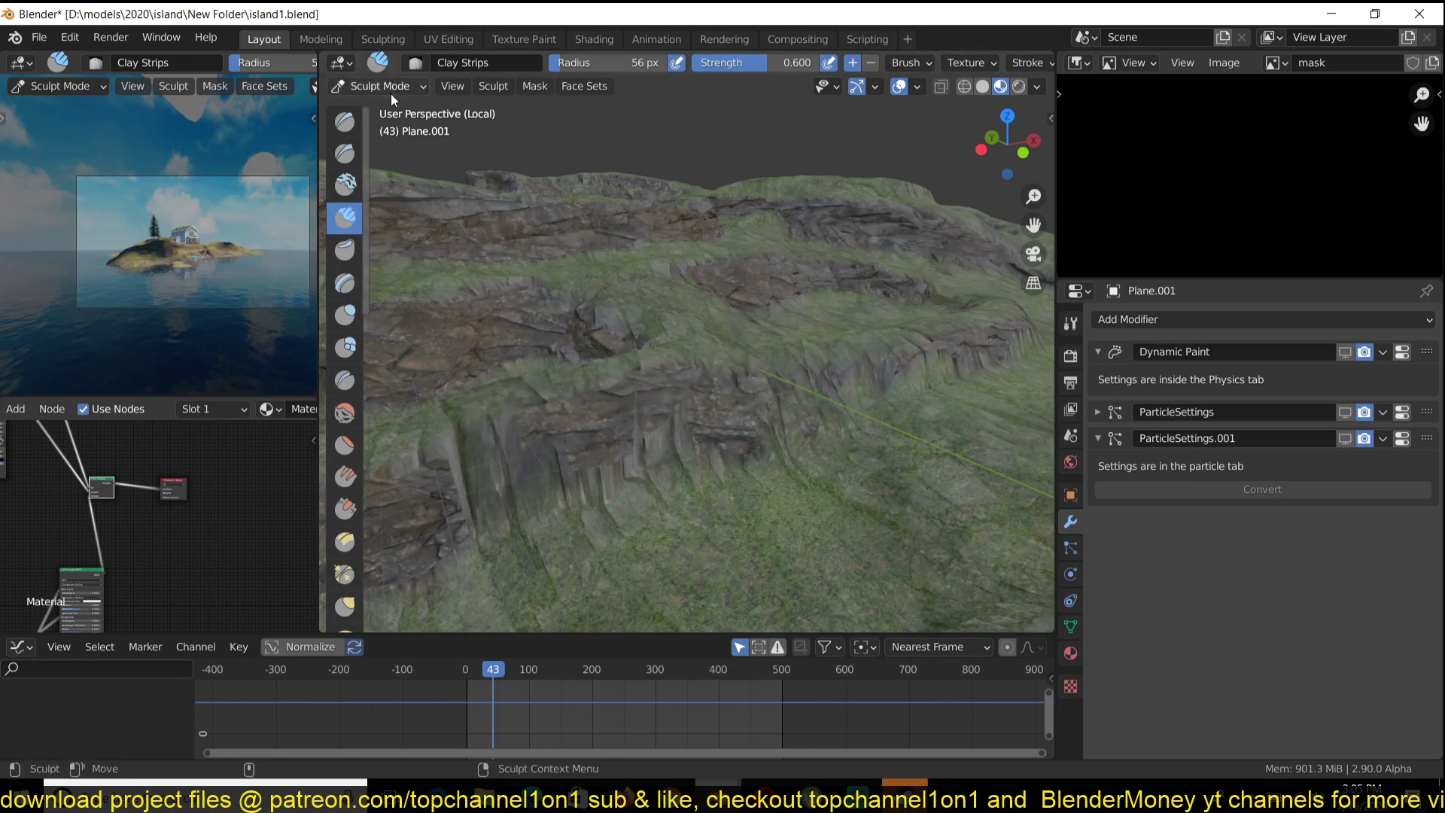
pyautogui.click(359, 87)
pyautogui.click(377, 104)
# Preview the grass shader and the rock shader of the terrain material separately through the node viewer
pyautogui.scroll(-3, 146, 536)
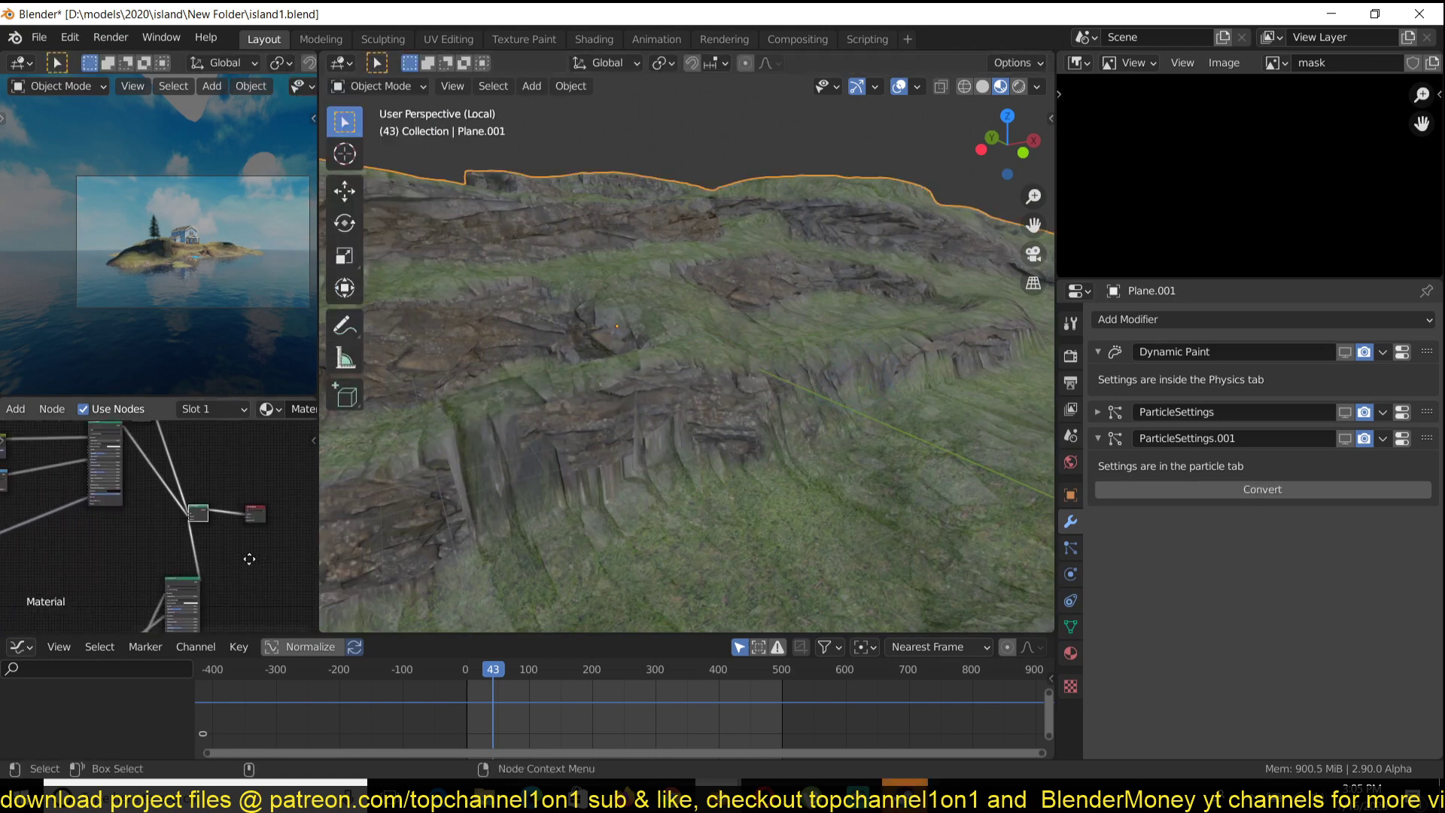
pyautogui.moveTo(155, 523); pyautogui.dragTo(211, 513, button='middle')
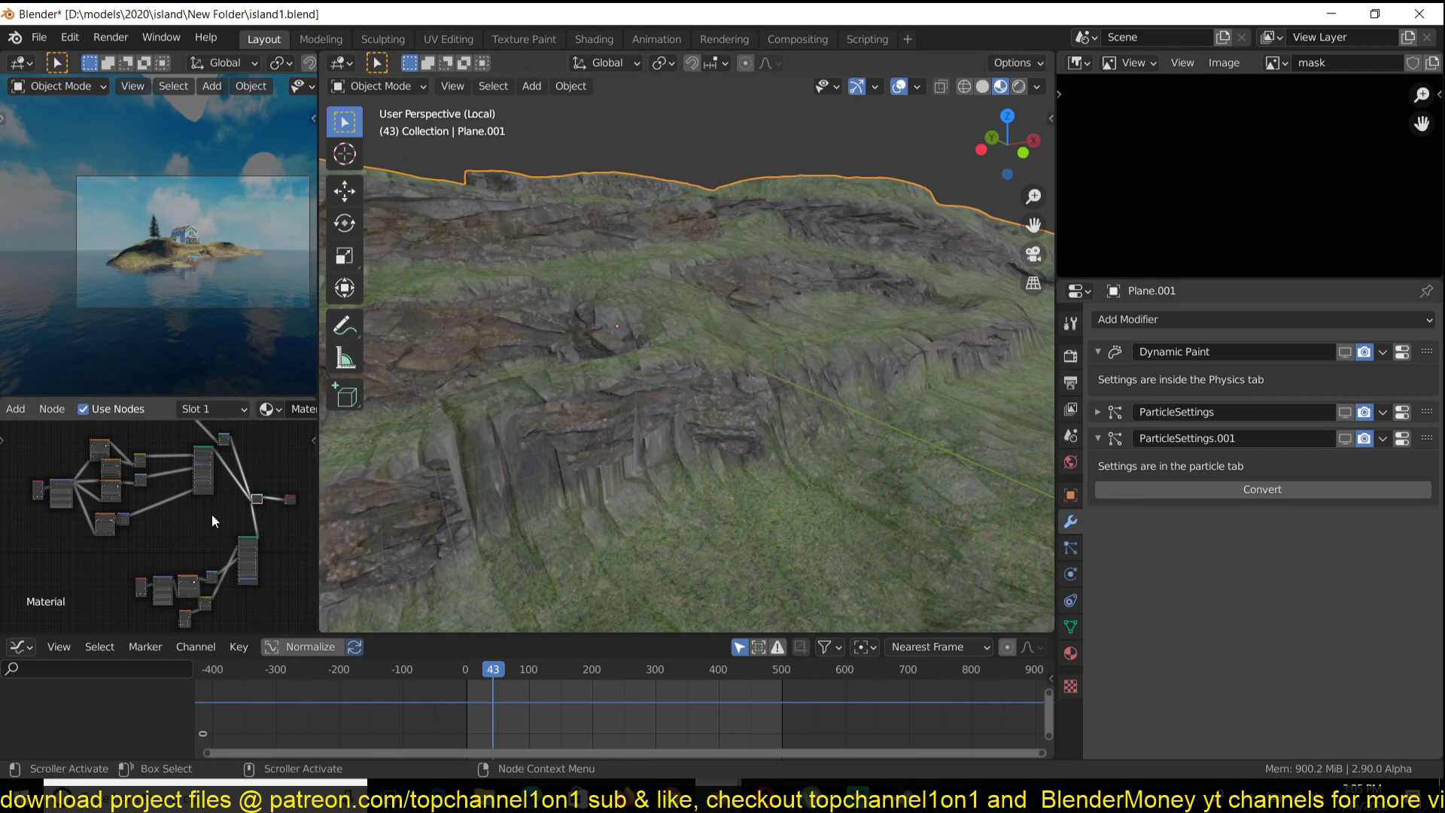
pyautogui.click(192, 525)
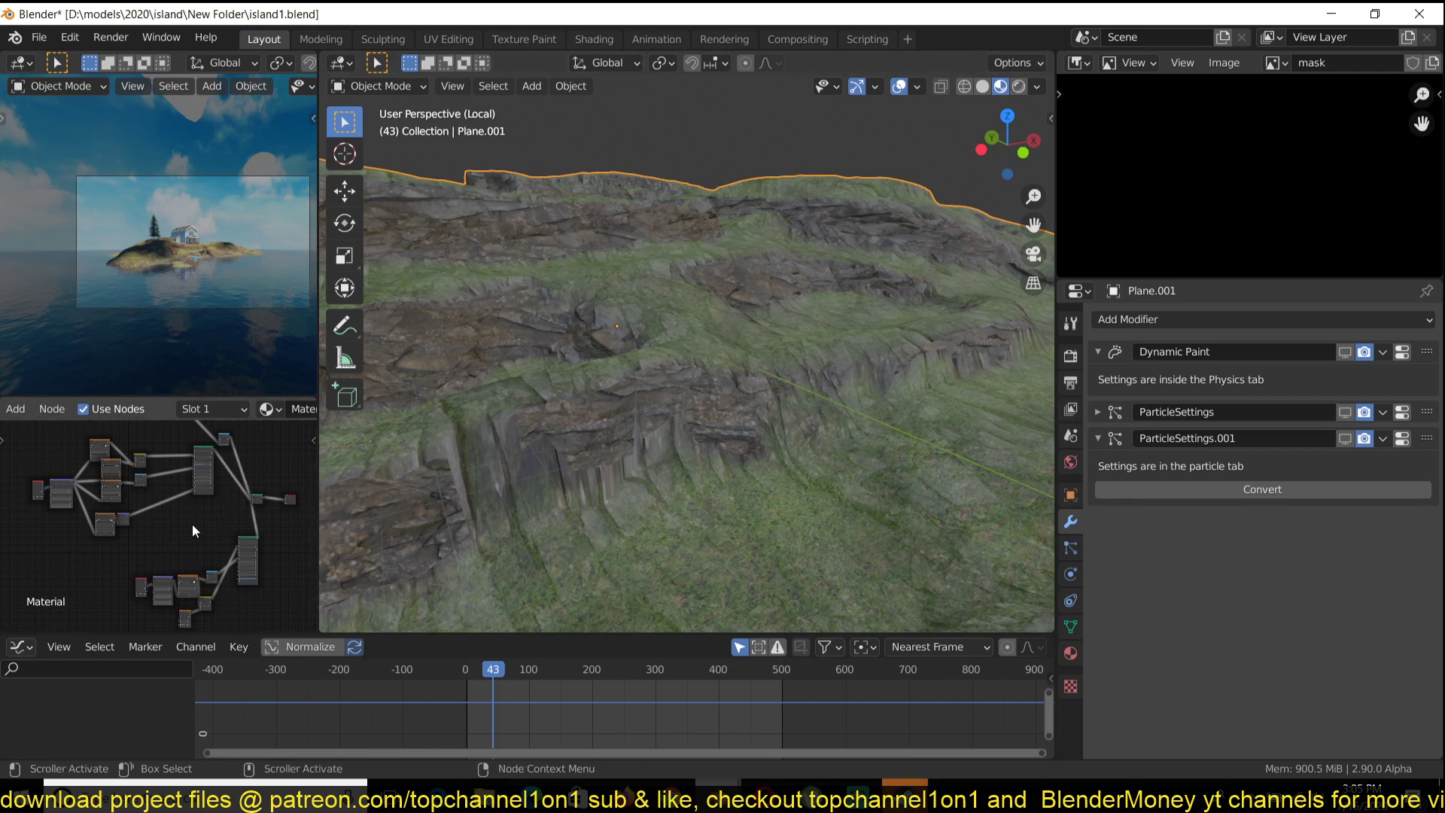
pyautogui.moveTo(183, 531); pyautogui.dragTo(211, 588, button='middle')
pyautogui.moveTo(92, 438); pyautogui.dragTo(251, 479)
pyautogui.moveTo(182, 588); pyautogui.dragTo(155, 503, button='middle')
pyautogui.moveTo(111, 525); pyautogui.dragTo(212, 600)
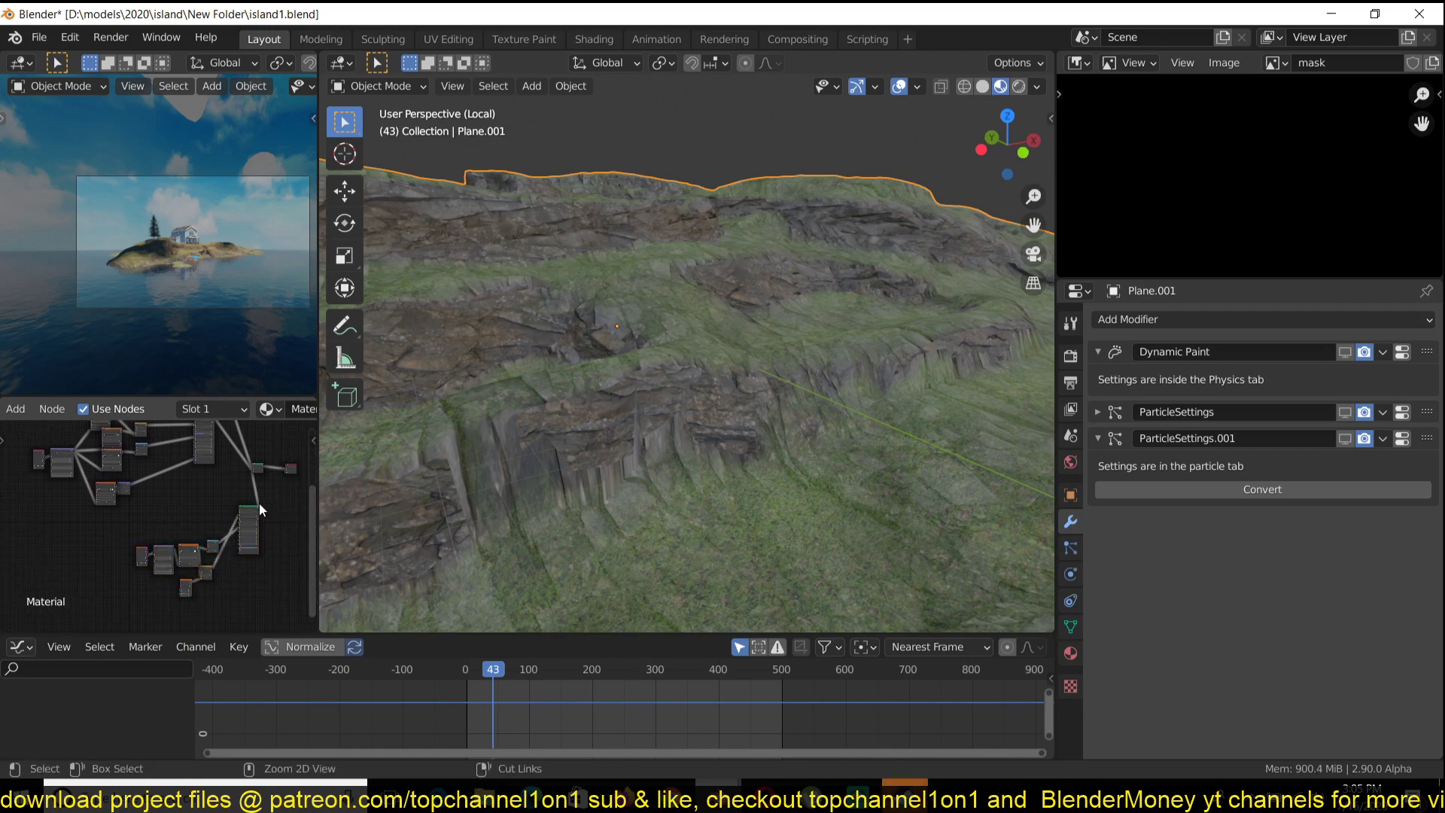
pyautogui.keyDown('ctrl'); pyautogui.keyDown('shift'); pyautogui.click(252, 508); pyautogui.keyUp('shift'); pyautogui.keyUp('ctrl')
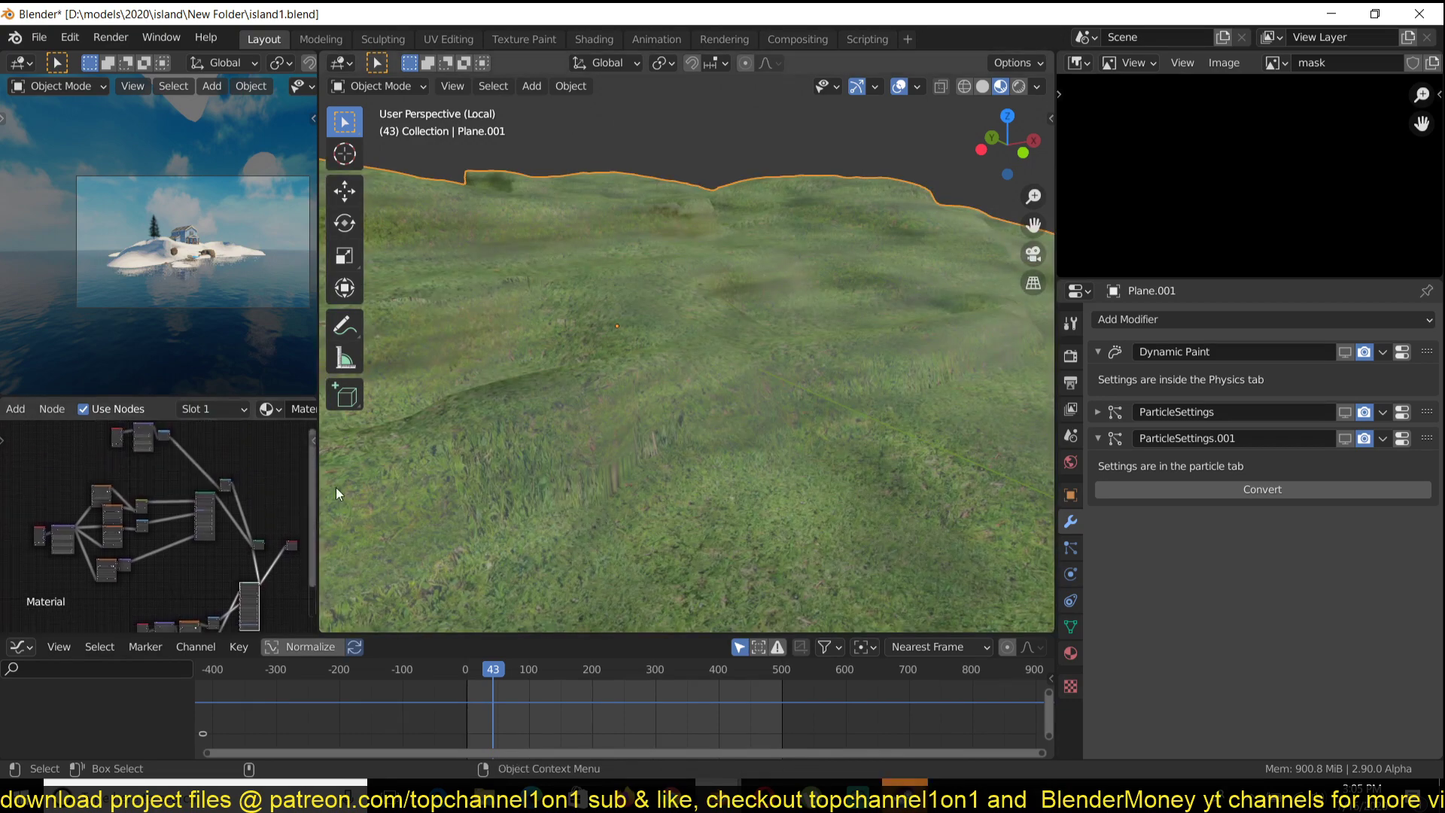
pyautogui.scroll(3, 245, 512)
pyautogui.keyDown('ctrl'); pyautogui.keyDown('shift'); pyautogui.click(208, 520); pyautogui.keyUp('shift'); pyautogui.keyUp('ctrl')
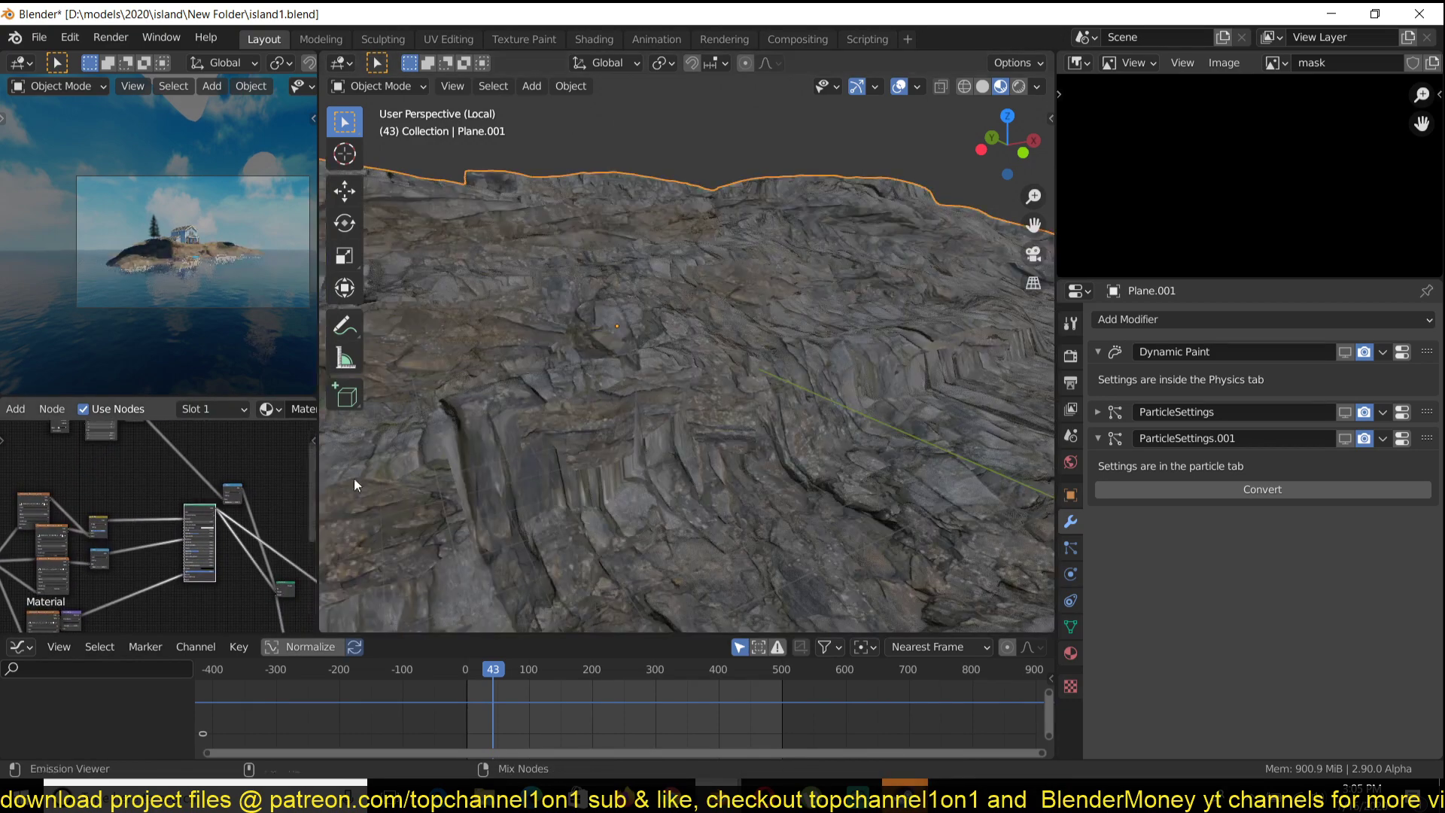
# Preview the black-and-white mask node that blends the two shaders and inspect it on the terrain's slopes
pyautogui.moveTo(232, 495); pyautogui.dragTo(224, 526, button='middle')
pyautogui.keyDown('ctrl'); pyautogui.keyDown('shift'); pyautogui.click(228, 522); pyautogui.keyUp('shift'); pyautogui.keyUp('ctrl')
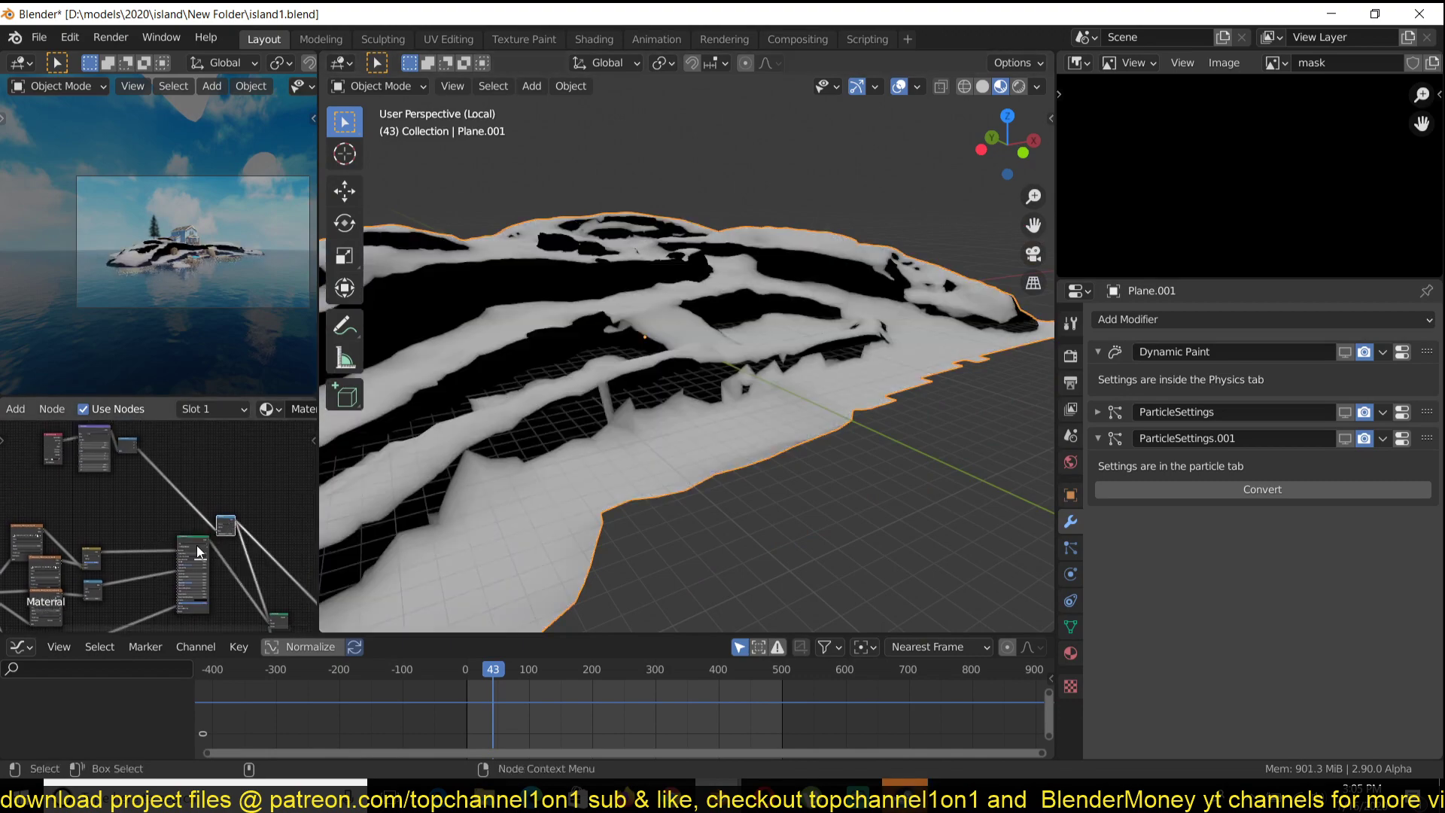
pyautogui.moveTo(689, 332); pyautogui.dragTo(716, 345, button='middle')
pyautogui.scroll(4, 742, 358)
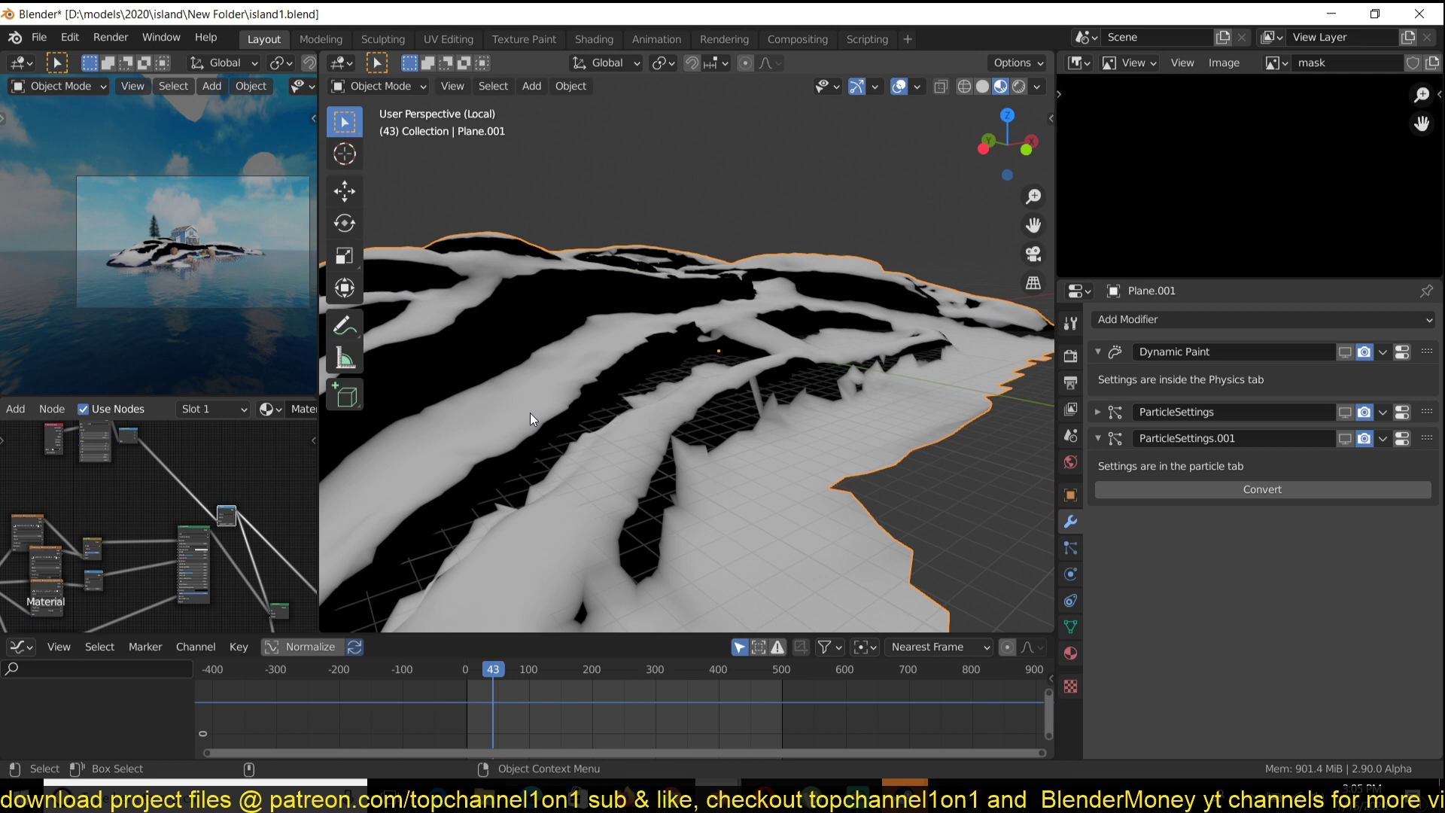
# Preview the Texture Coordinate node's Normal output on the terrain
pyautogui.scroll(10, 219, 502)
pyautogui.moveTo(171, 487); pyautogui.dragTo(194, 516, button='middle')
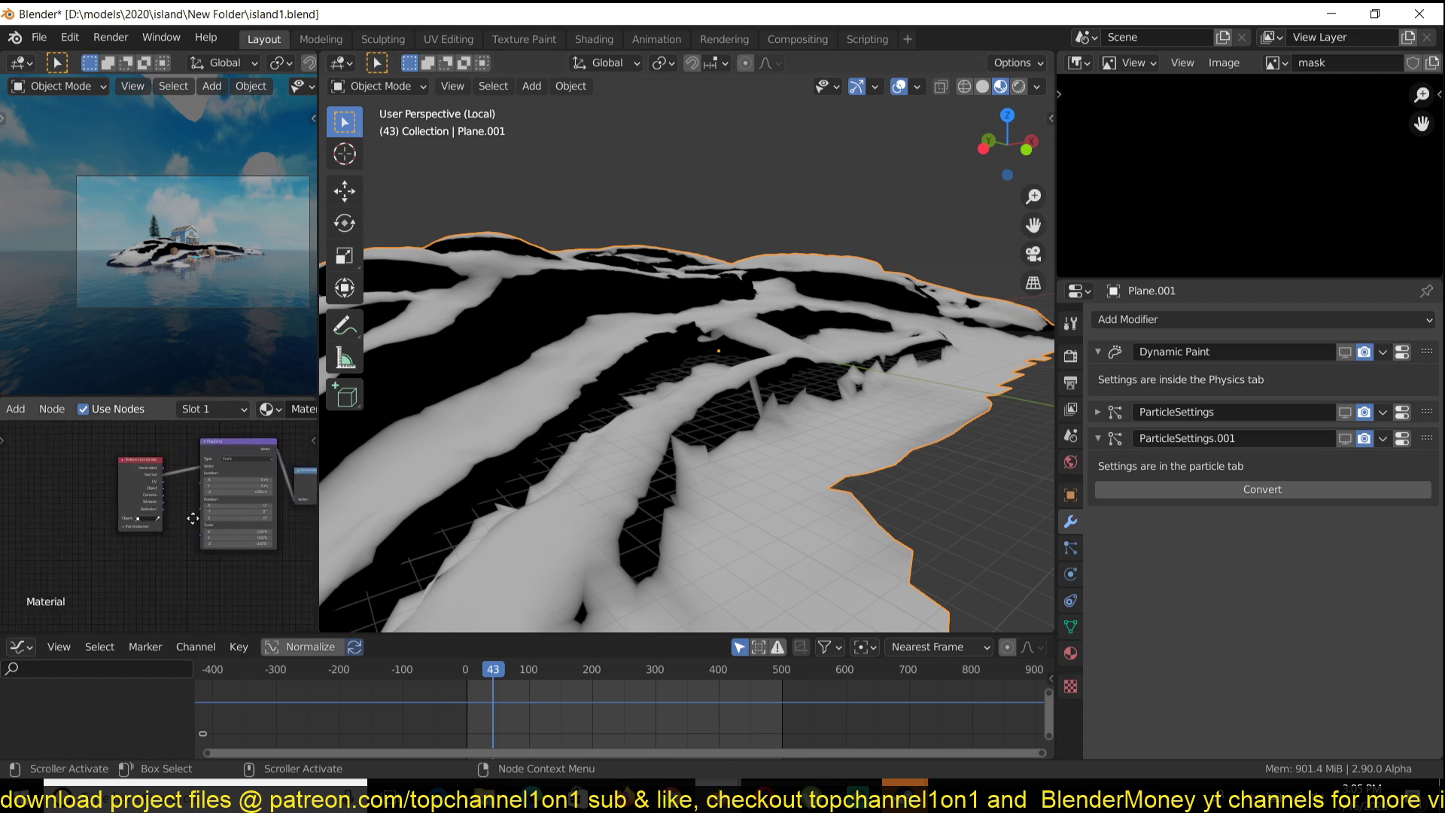
pyautogui.scroll(2, 143, 471)
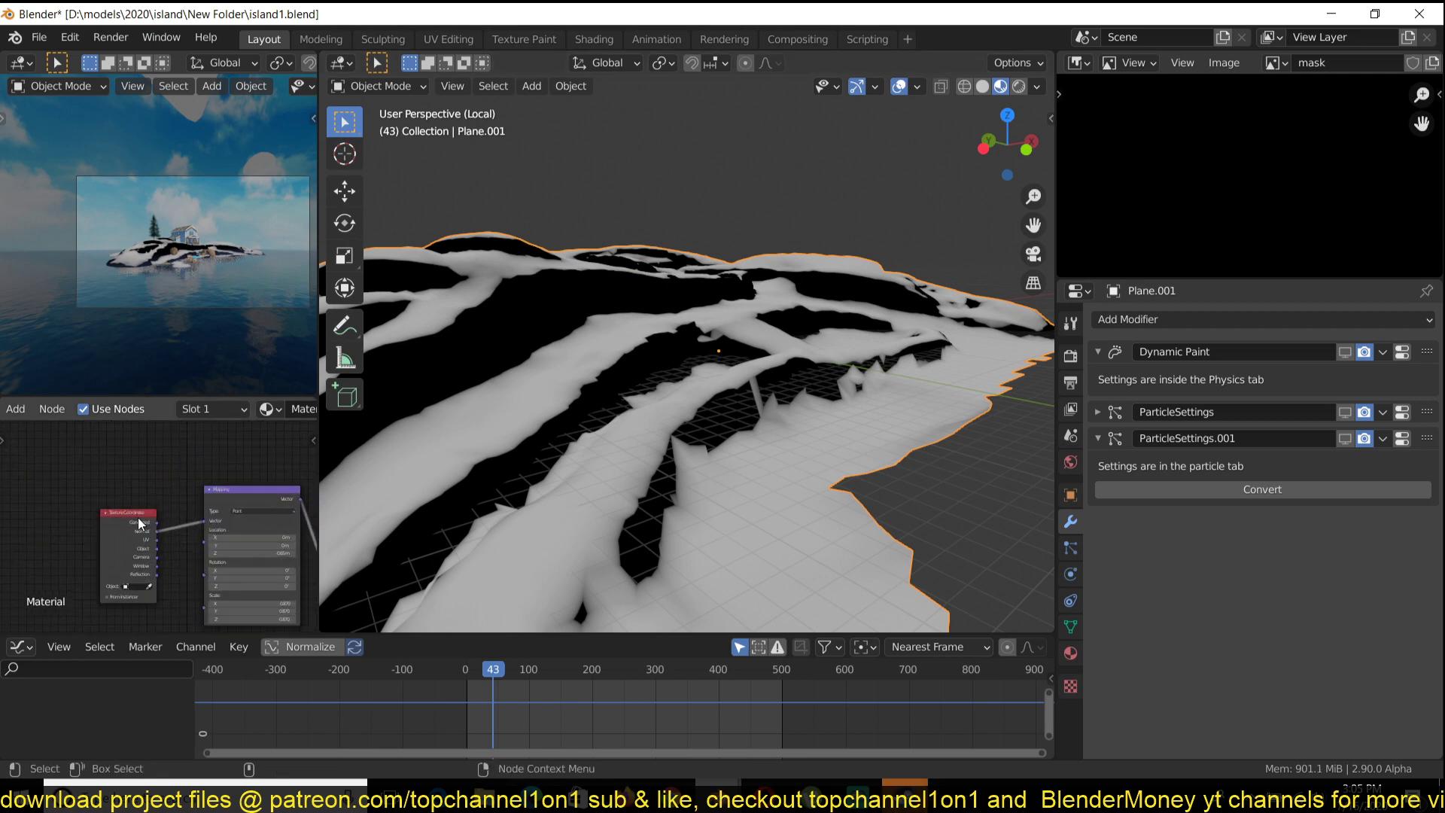
pyautogui.keyDown('ctrl'); pyautogui.keyDown('shift'); pyautogui.click(137, 525); pyautogui.keyUp('shift'); pyautogui.keyUp('ctrl')
pyautogui.keyDown('ctrl'); pyautogui.keyDown('shift'); pyautogui.click(136, 524); pyautogui.keyUp('shift'); pyautogui.keyUp('ctrl')
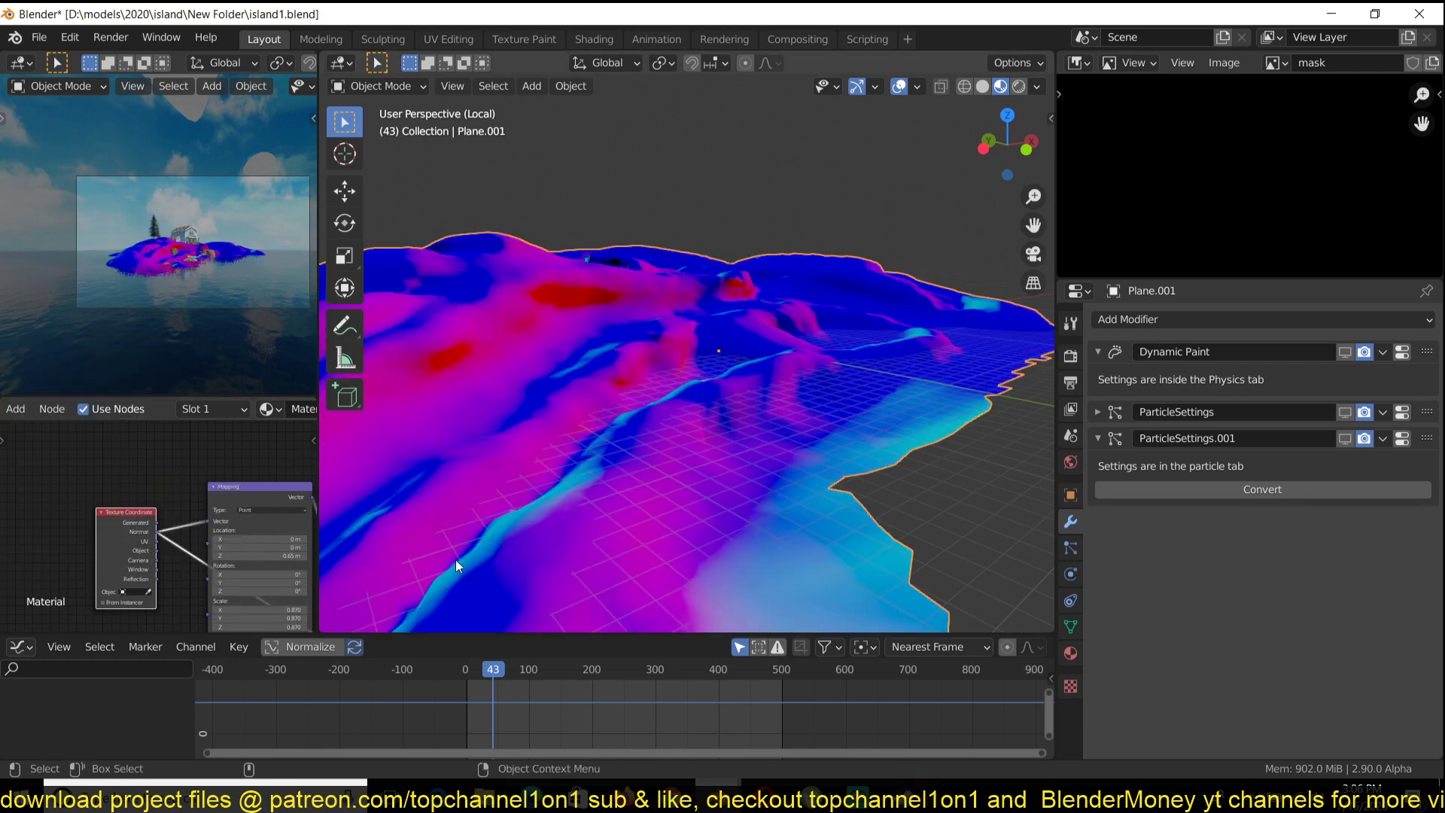
pyautogui.hotkey('shift', 'a')
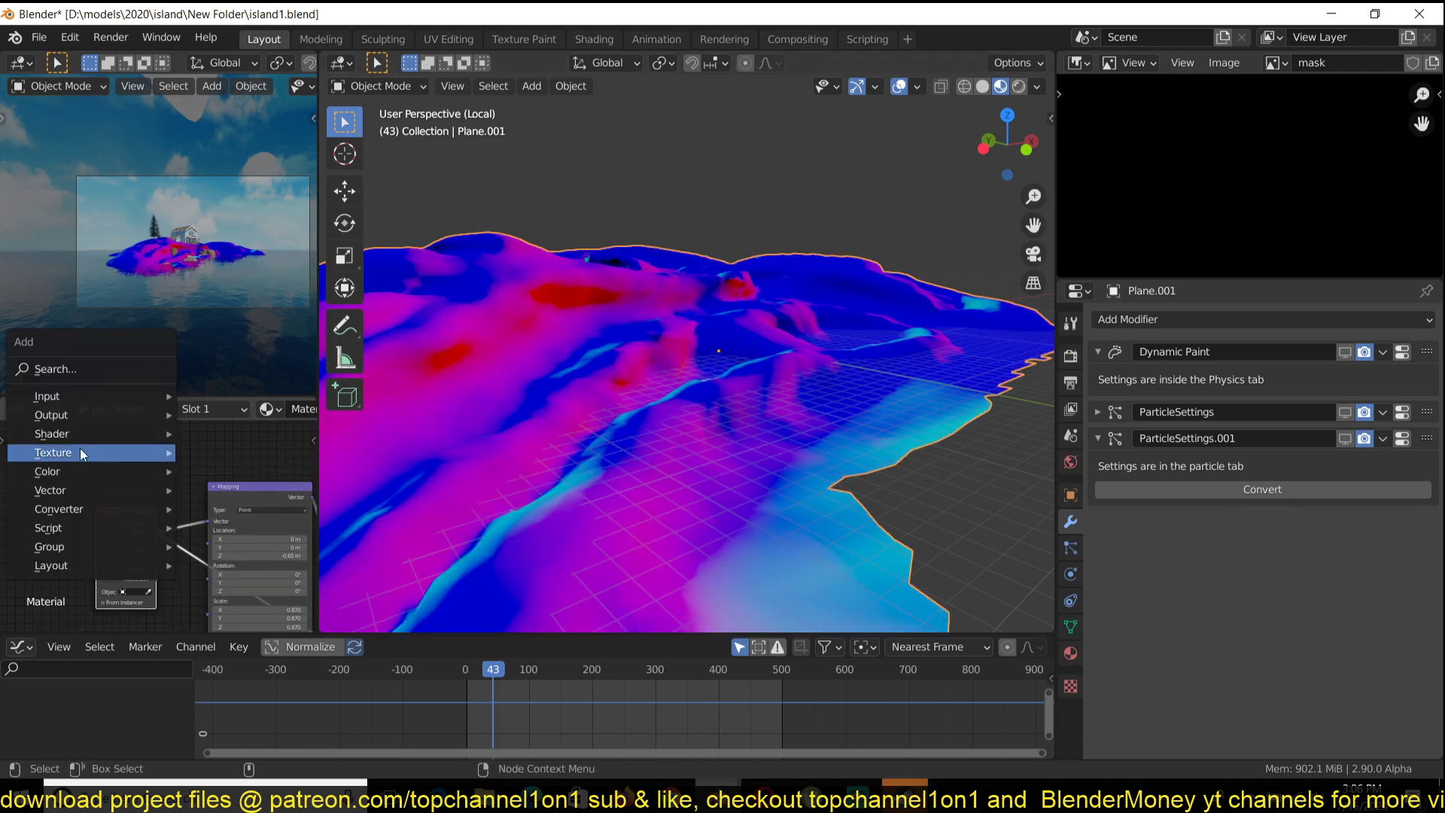
pyautogui.moveTo(79, 397)
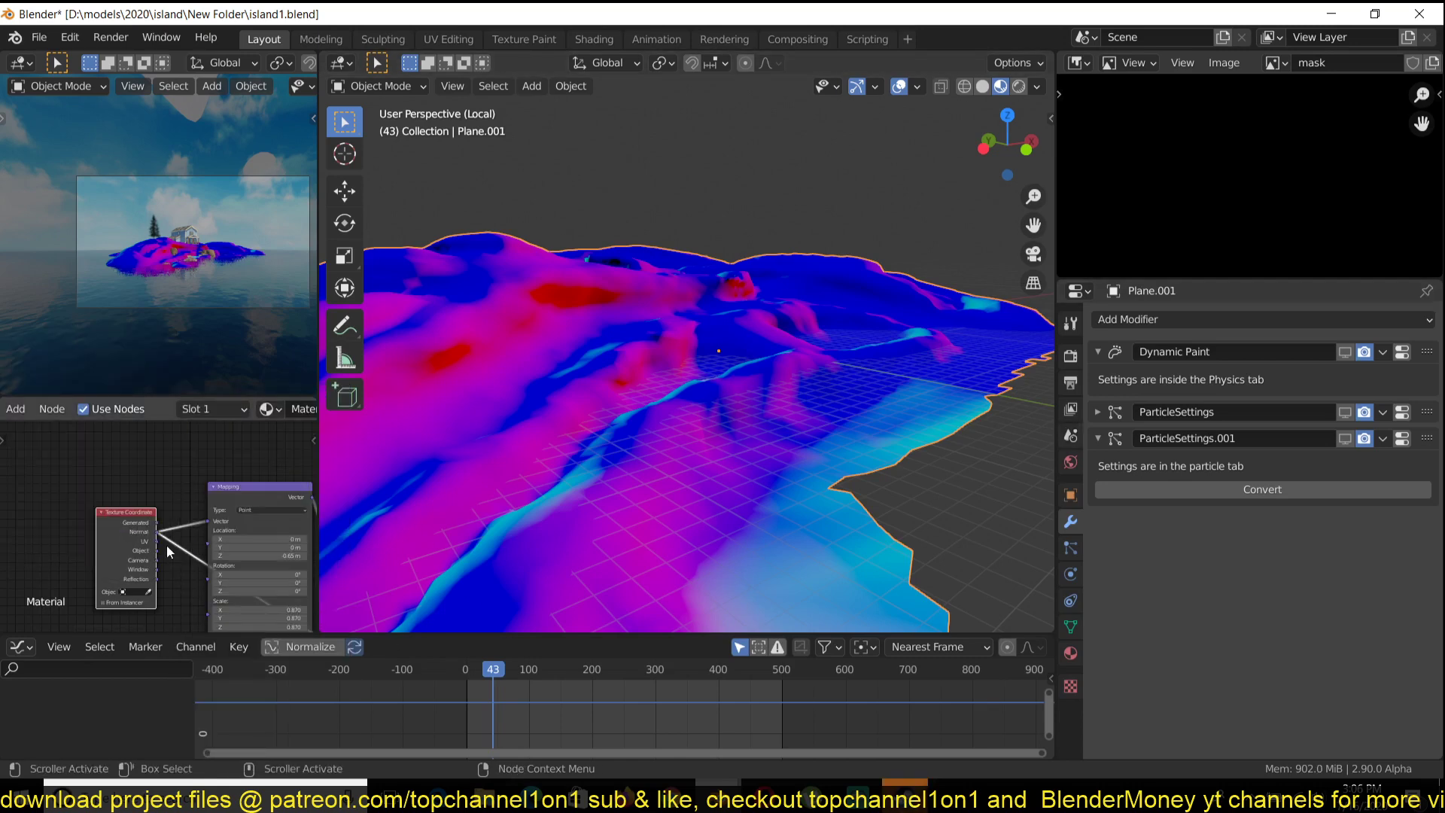
# Preview the output of the Mapping node on the terrain
pyautogui.moveTo(167, 552); pyautogui.dragTo(117, 516, button='middle')
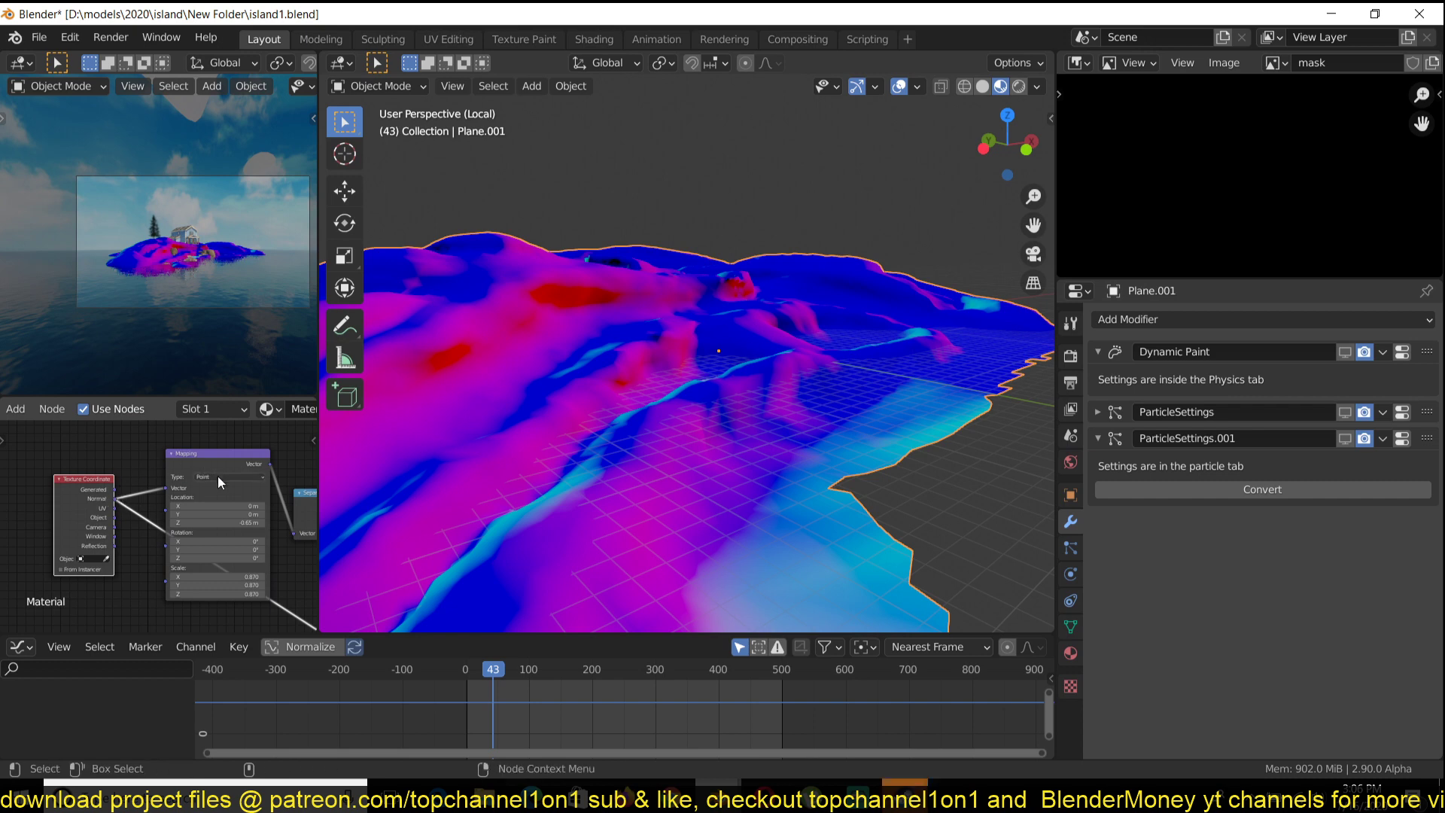
pyautogui.moveTo(218, 476); pyautogui.dragTo(159, 450, button='middle')
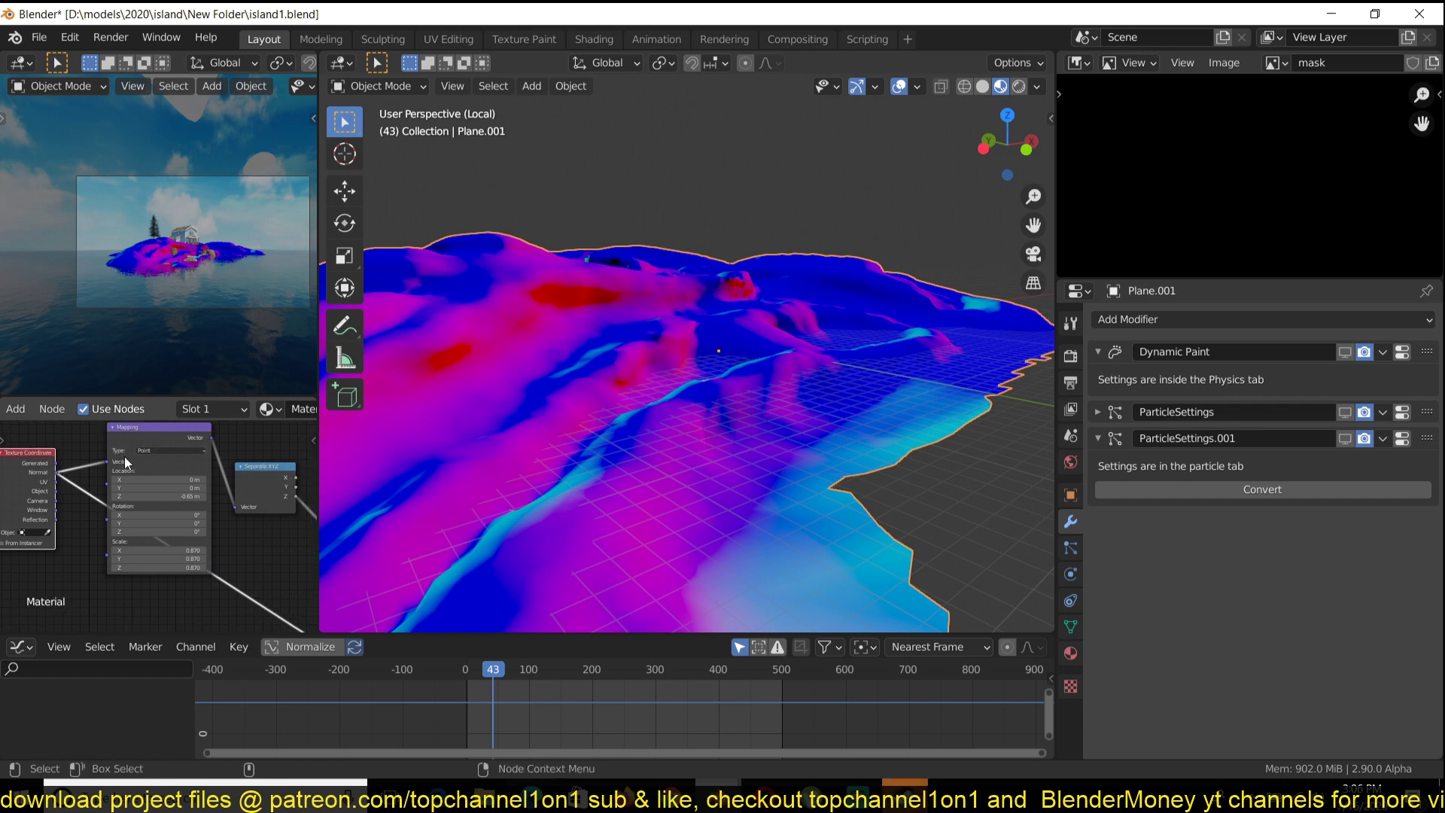
pyautogui.scroll(-1, 152, 458)
pyautogui.keyDown('ctrl'); pyautogui.keyDown('shift'); pyautogui.click(150, 462); pyautogui.keyUp('shift'); pyautogui.keyUp('ctrl')
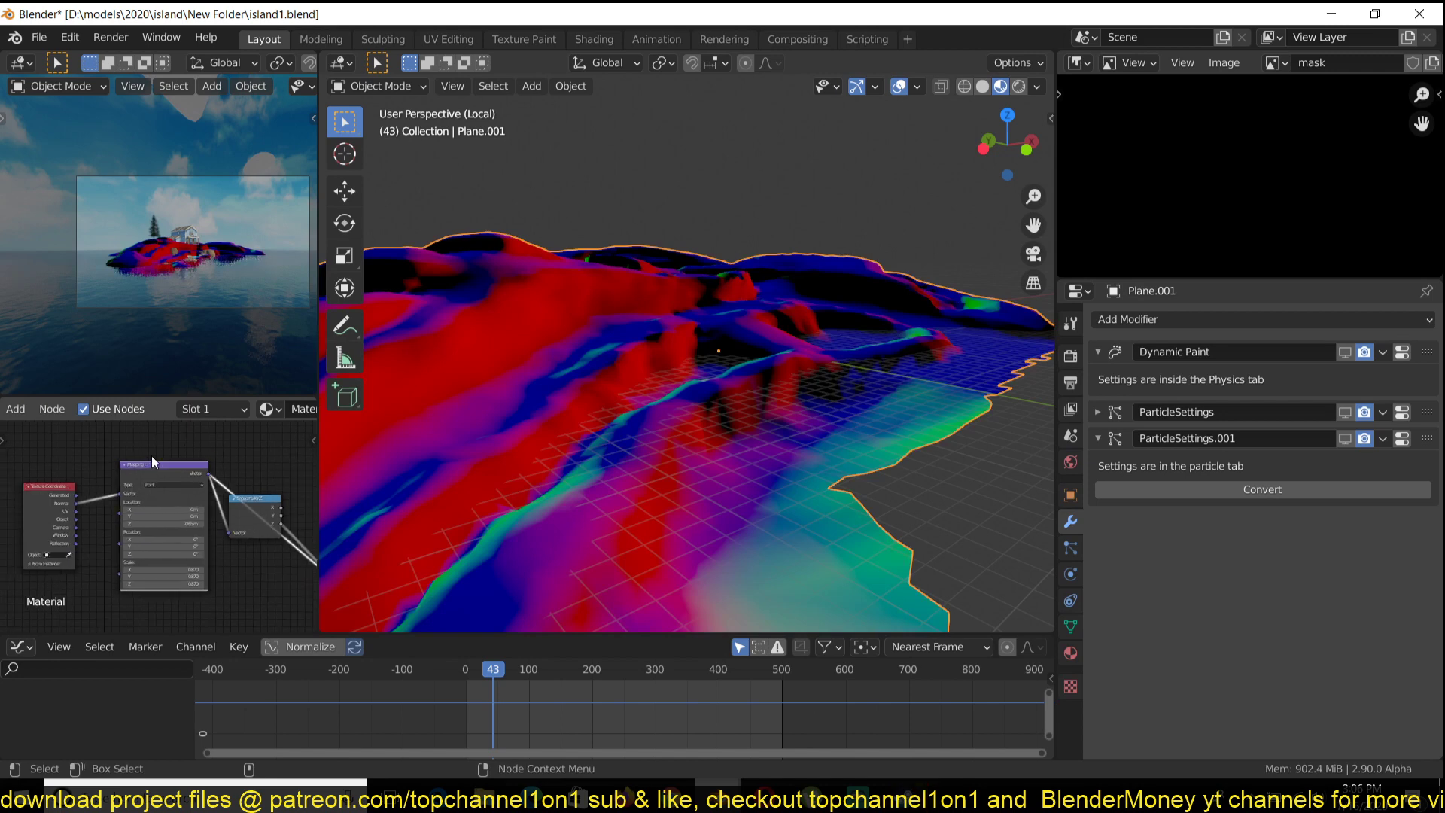
pyautogui.moveTo(151, 455); pyautogui.dragTo(167, 512, button='middle')
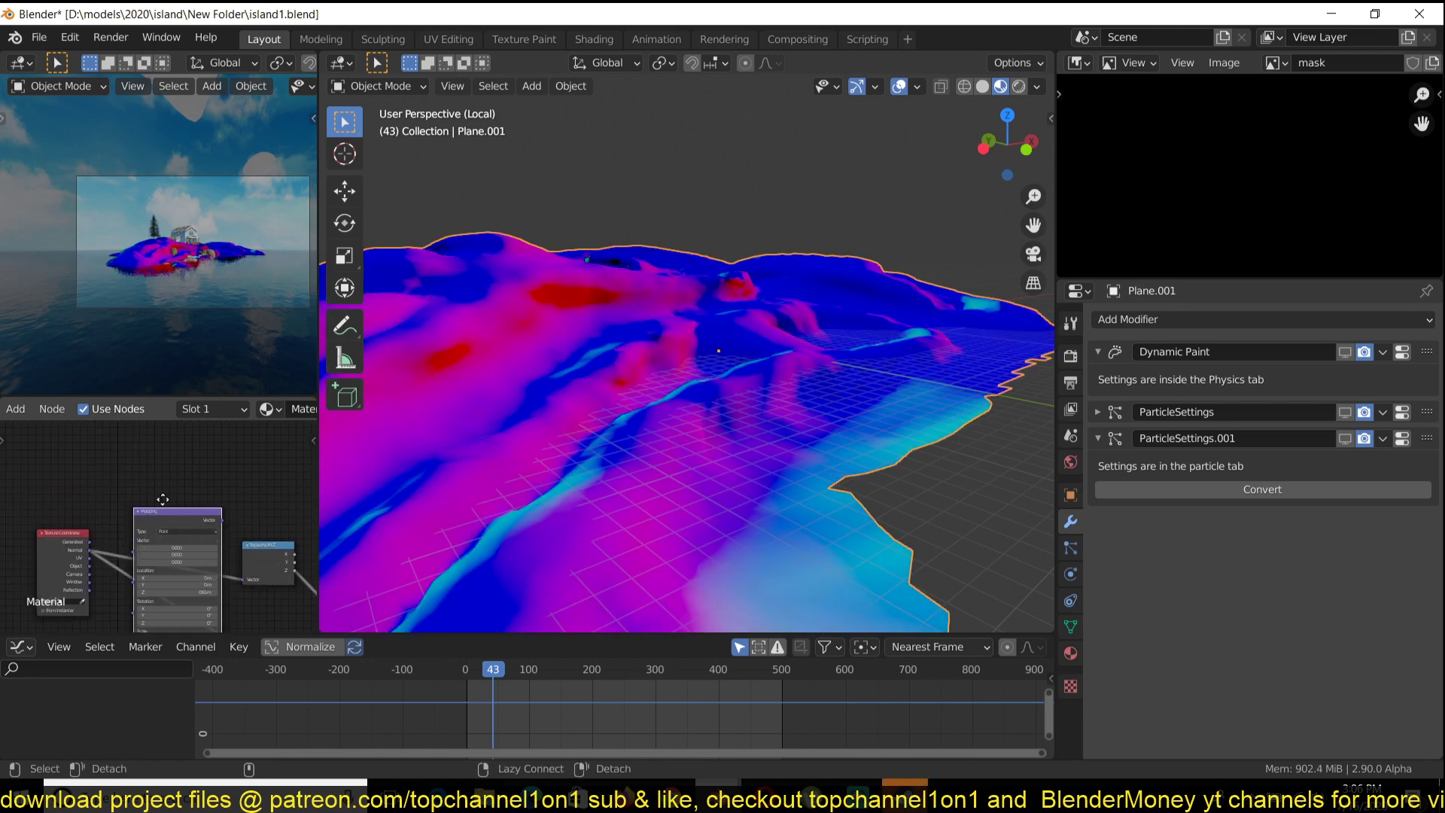
# Detach the Mapping node from the chain and preview the Separate XYZ outputs on the terrain without it
pyautogui.keyDown('alt'); pyautogui.moveTo(163, 499); pyautogui.dragTo(115, 315); pyautogui.keyUp('alt')
pyautogui.keyDown('ctrl'); pyautogui.keyDown('shift'); pyautogui.click(272, 555); pyautogui.keyUp('shift'); pyautogui.keyUp('ctrl')
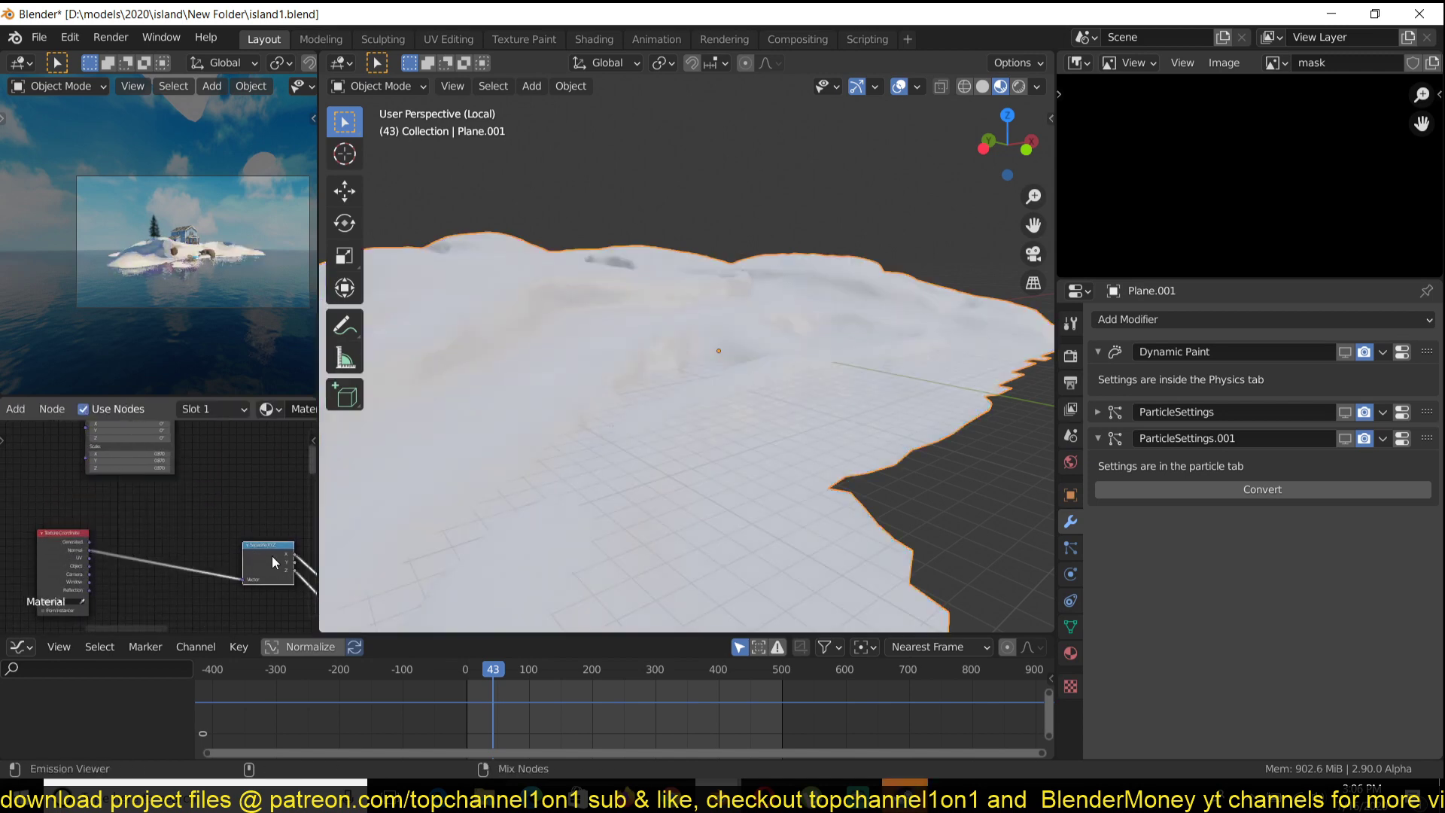
pyautogui.keyDown('ctrl'); pyautogui.keyDown('shift'); pyautogui.click(272, 556); pyautogui.keyUp('shift'); pyautogui.keyUp('ctrl')
pyautogui.keyDown('ctrl'); pyautogui.keyDown('shift'); pyautogui.click(272, 555); pyautogui.keyUp('shift'); pyautogui.keyUp('ctrl')
pyautogui.keyDown('ctrl'); pyautogui.keyDown('shift'); pyautogui.click(273, 555); pyautogui.keyUp('shift'); pyautogui.keyUp('ctrl')
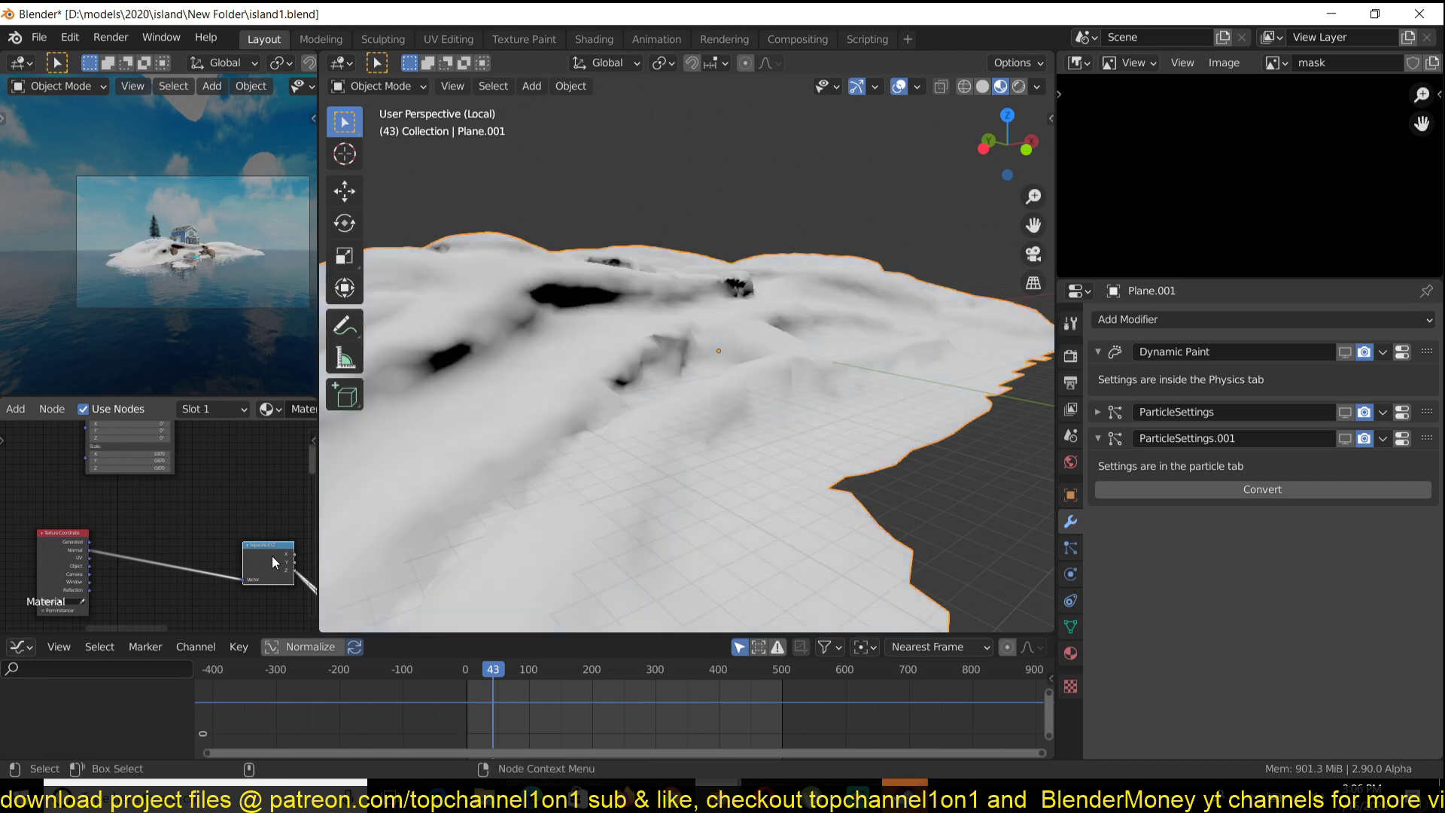
pyautogui.scroll(-5, 626, 465)
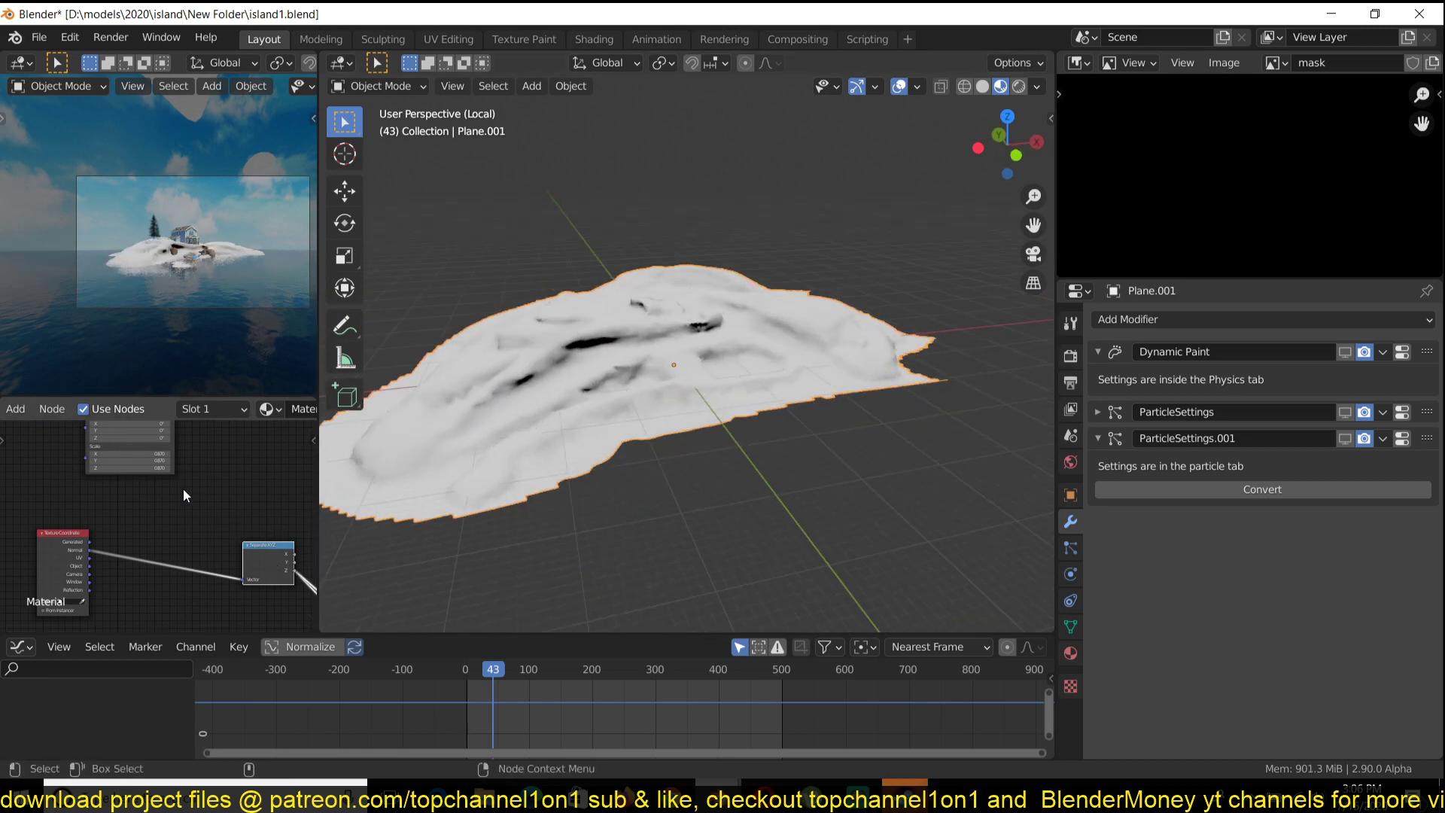
pyautogui.moveTo(192, 490); pyautogui.dragTo(222, 520, button='middle')
pyautogui.scroll(-3, 223, 519)
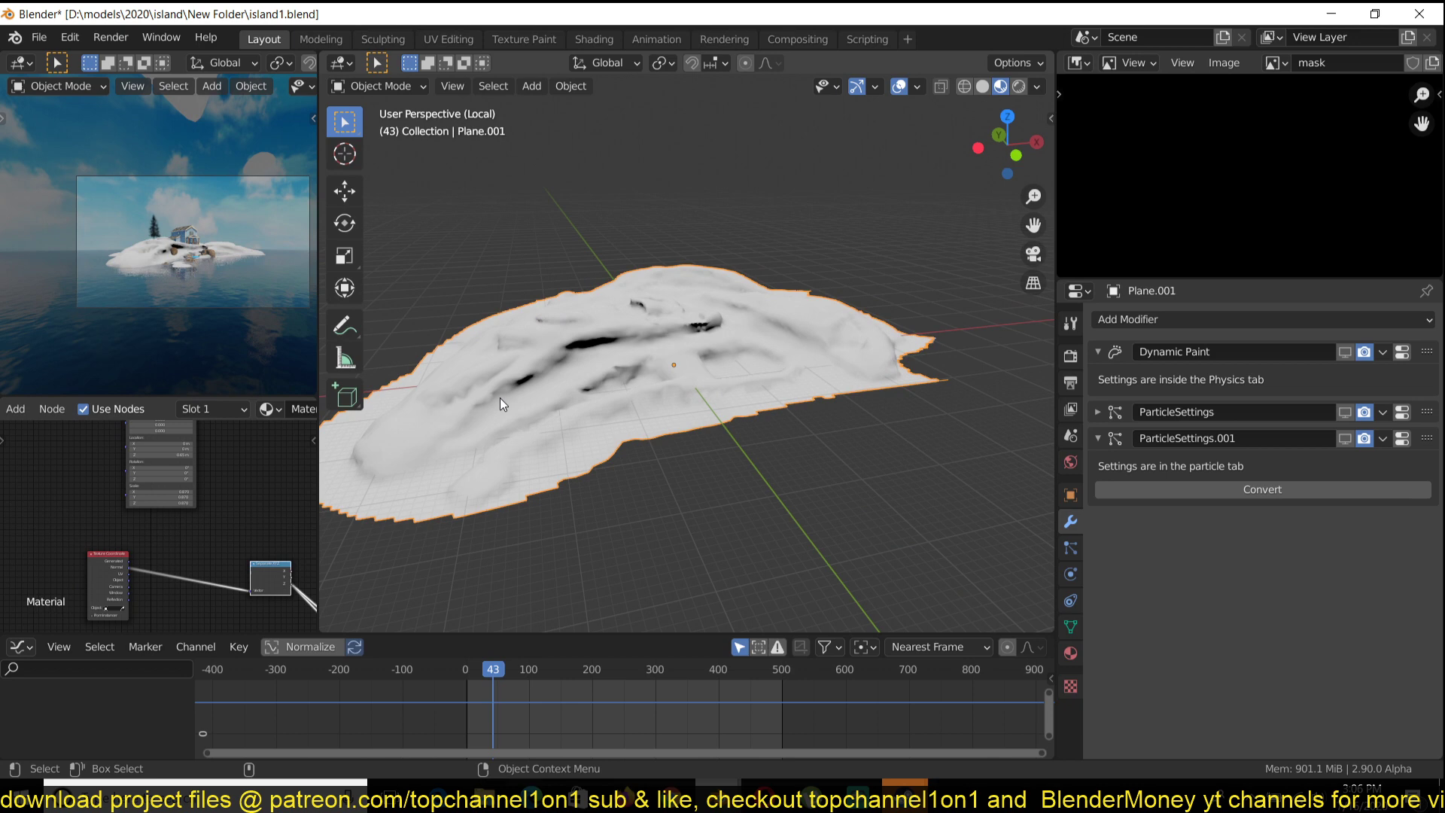
pyautogui.moveTo(500, 397); pyautogui.dragTo(320, 474, button='middle')
pyautogui.scroll(-2, 169, 481)
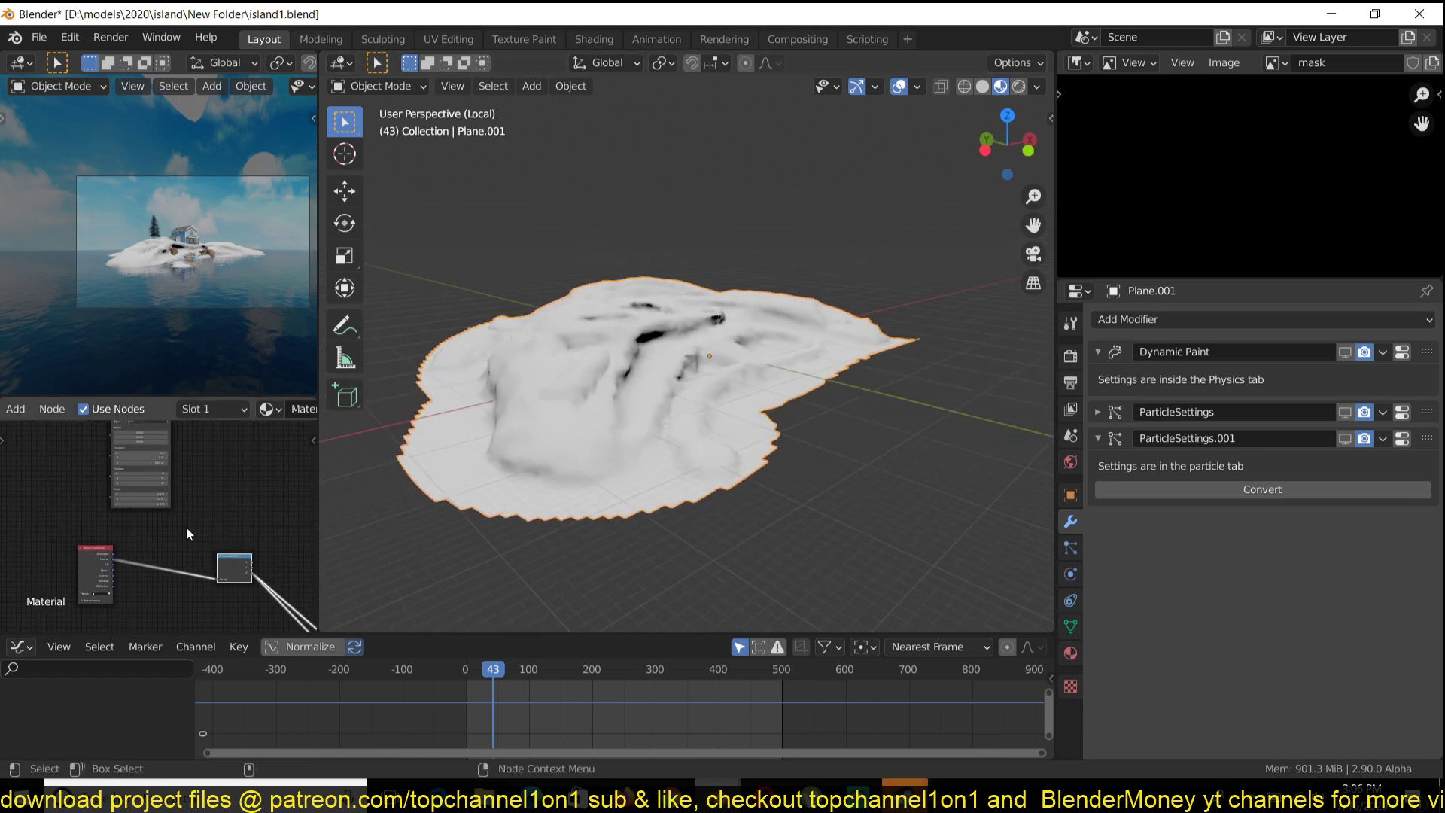
# Reinsert the Mapping node between the Texture Coordinate and Separate XYZ nodes
pyautogui.moveTo(178, 503); pyautogui.dragTo(190, 523, button='middle')
pyautogui.moveTo(143, 434); pyautogui.dragTo(166, 562)
pyautogui.moveTo(193, 550); pyautogui.dragTo(177, 490, button='middle')
pyautogui.scroll(4, 178, 490)
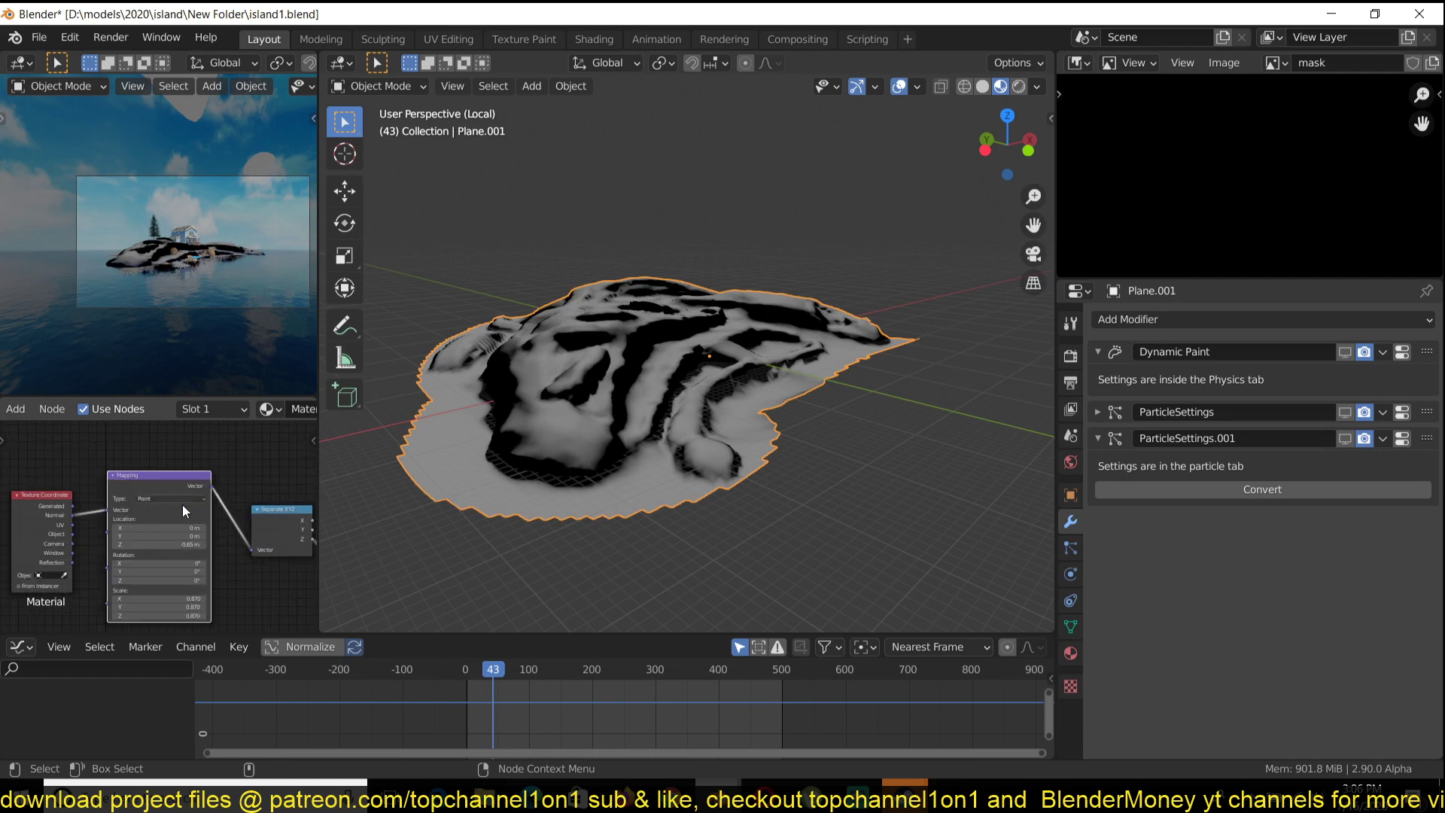
# Try a Z location of -0.55 m in the Mapping node and return it to -0.65 m
pyautogui.scroll(3, 671, 398)
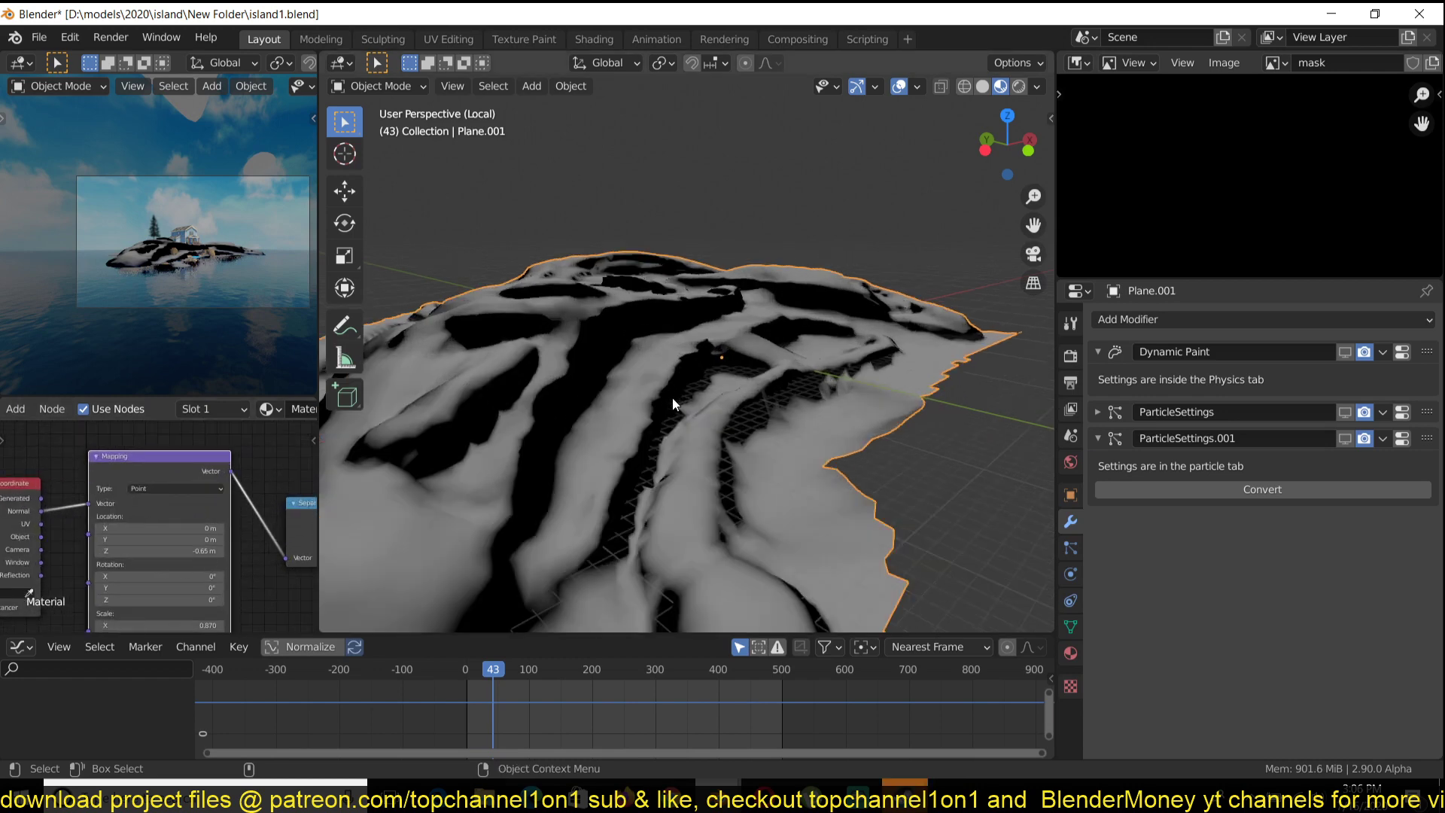
pyautogui.scroll(2, 224, 584)
pyautogui.moveTo(222, 560)
pyautogui.mouseDown()
pyautogui.moveTo(256, 560)
pyautogui.moveTo(225, 560)
pyautogui.mouseUp()
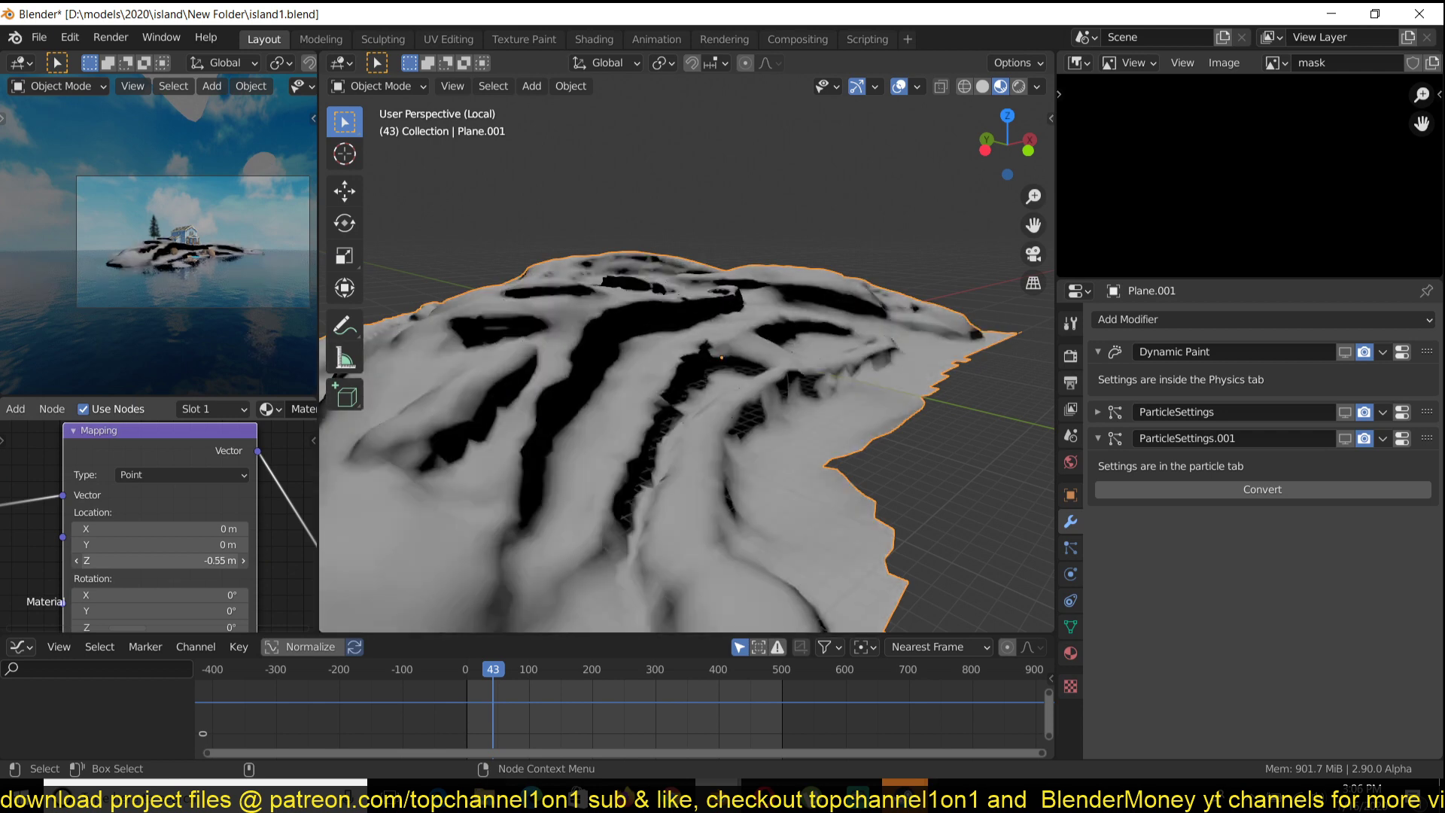
pyautogui.scroll(-2, 262, 541)
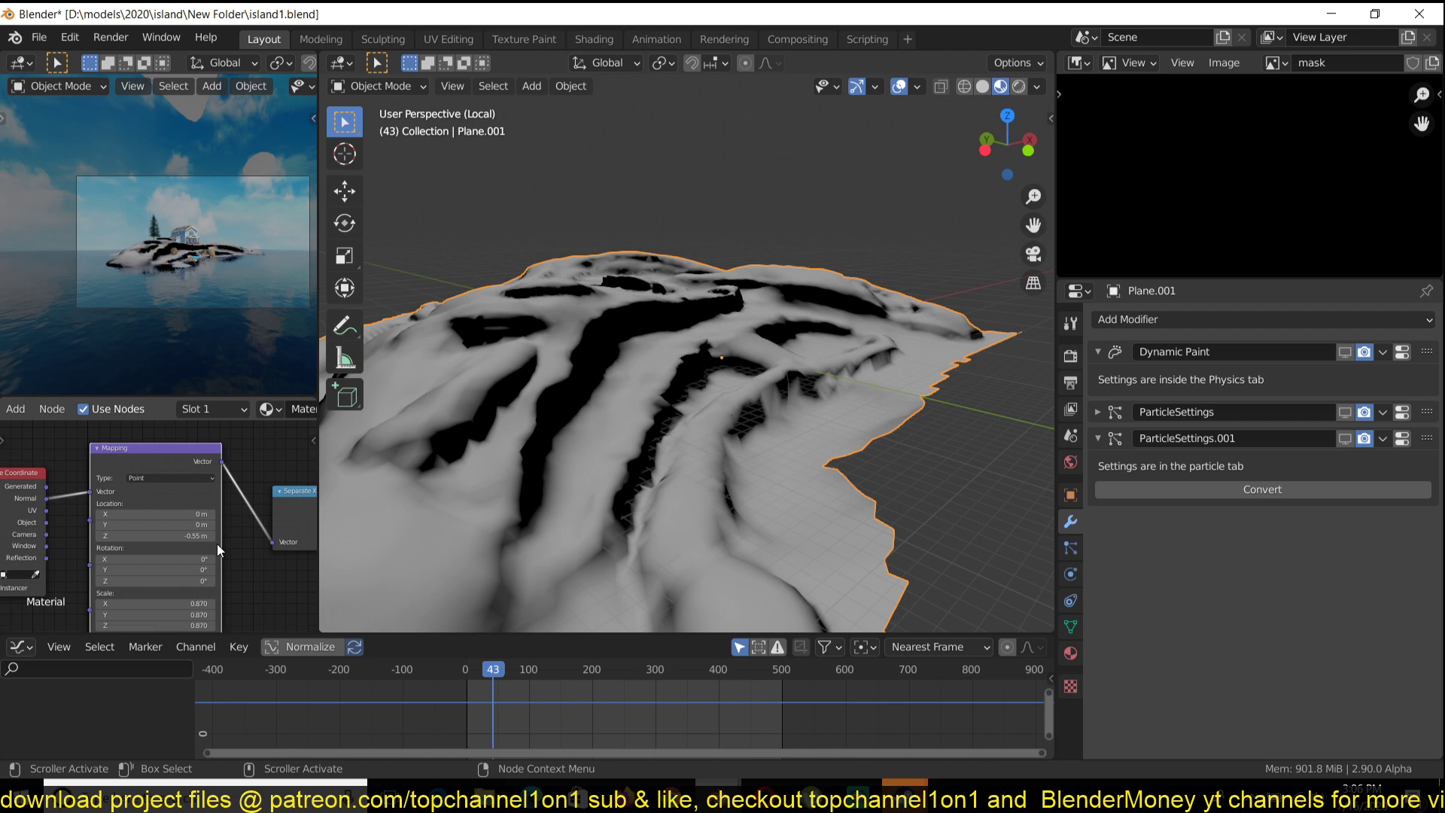
pyautogui.moveTo(198, 539)
pyautogui.mouseDown()
pyautogui.moveTo(222, 539)
pyautogui.moveTo(182, 539)
pyautogui.mouseUp()
pyautogui.moveTo(702, 370); pyautogui.dragTo(482, 489, button='middle')
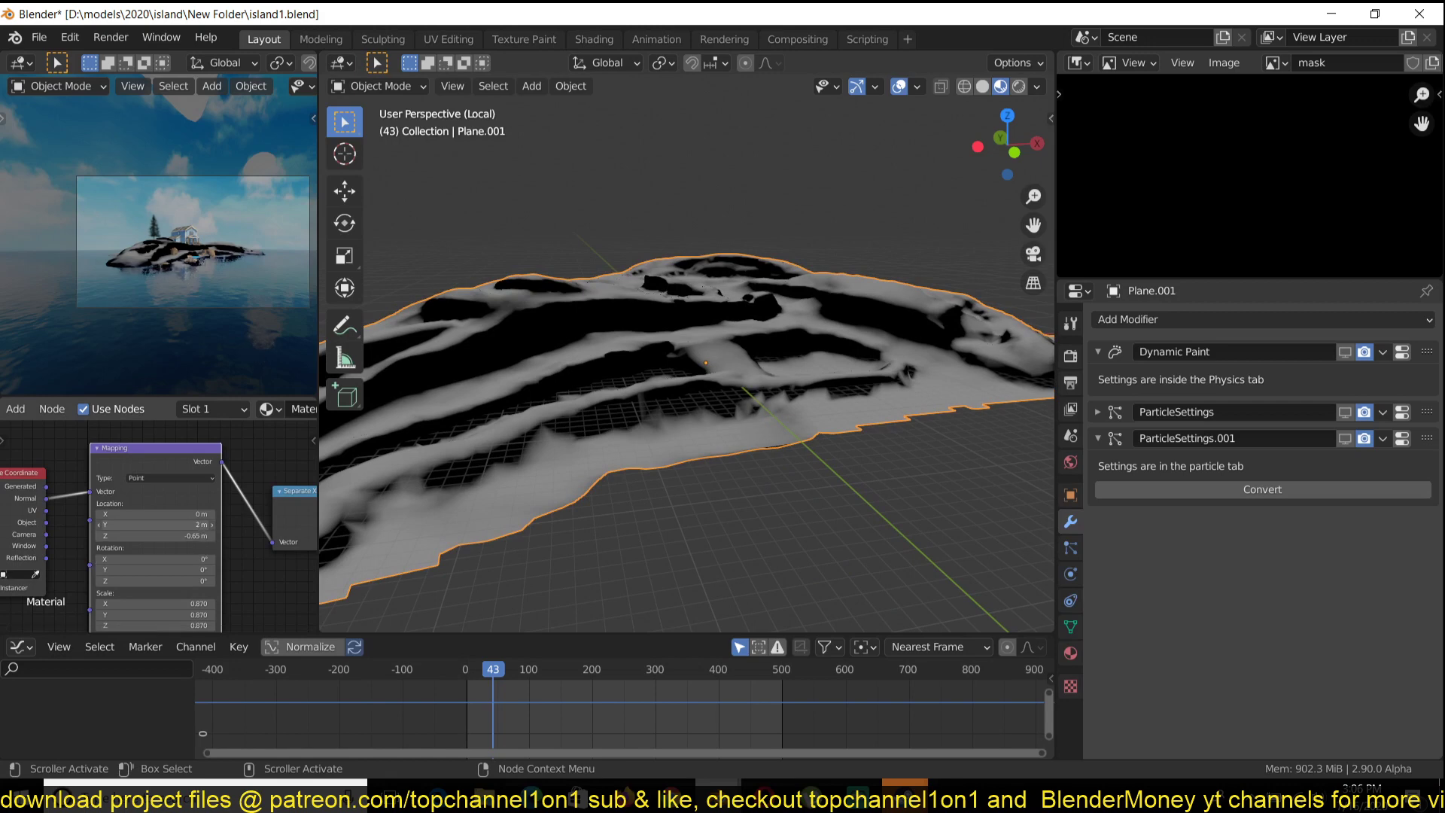
pyautogui.moveTo(183, 514); pyautogui.dragTo(212, 514)
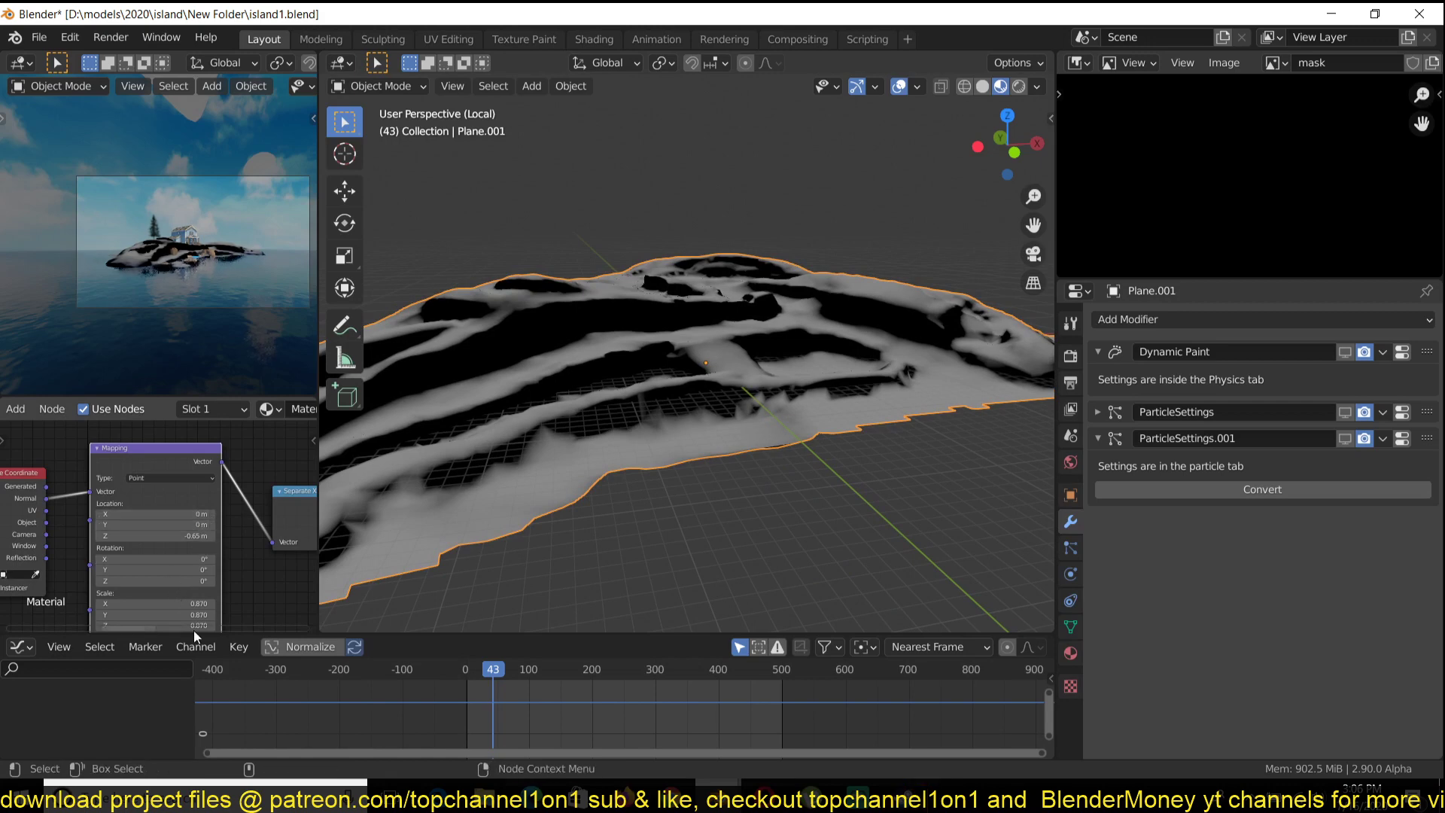
pyautogui.press('Escape')
pyautogui.moveTo(179, 572); pyautogui.dragTo(197, 572)
pyautogui.press('Escape')
pyautogui.hotkey('ctrl', 'z')
# Preview the final mix of the grass and rock shaders on the terrain
pyautogui.scroll(-12, 229, 597)
pyautogui.moveTo(229, 597); pyautogui.dragTo(60, 474, button='middle')
pyautogui.scroll(-4, 250, 514)
pyautogui.moveTo(250, 515); pyautogui.dragTo(138, 465, button='middle')
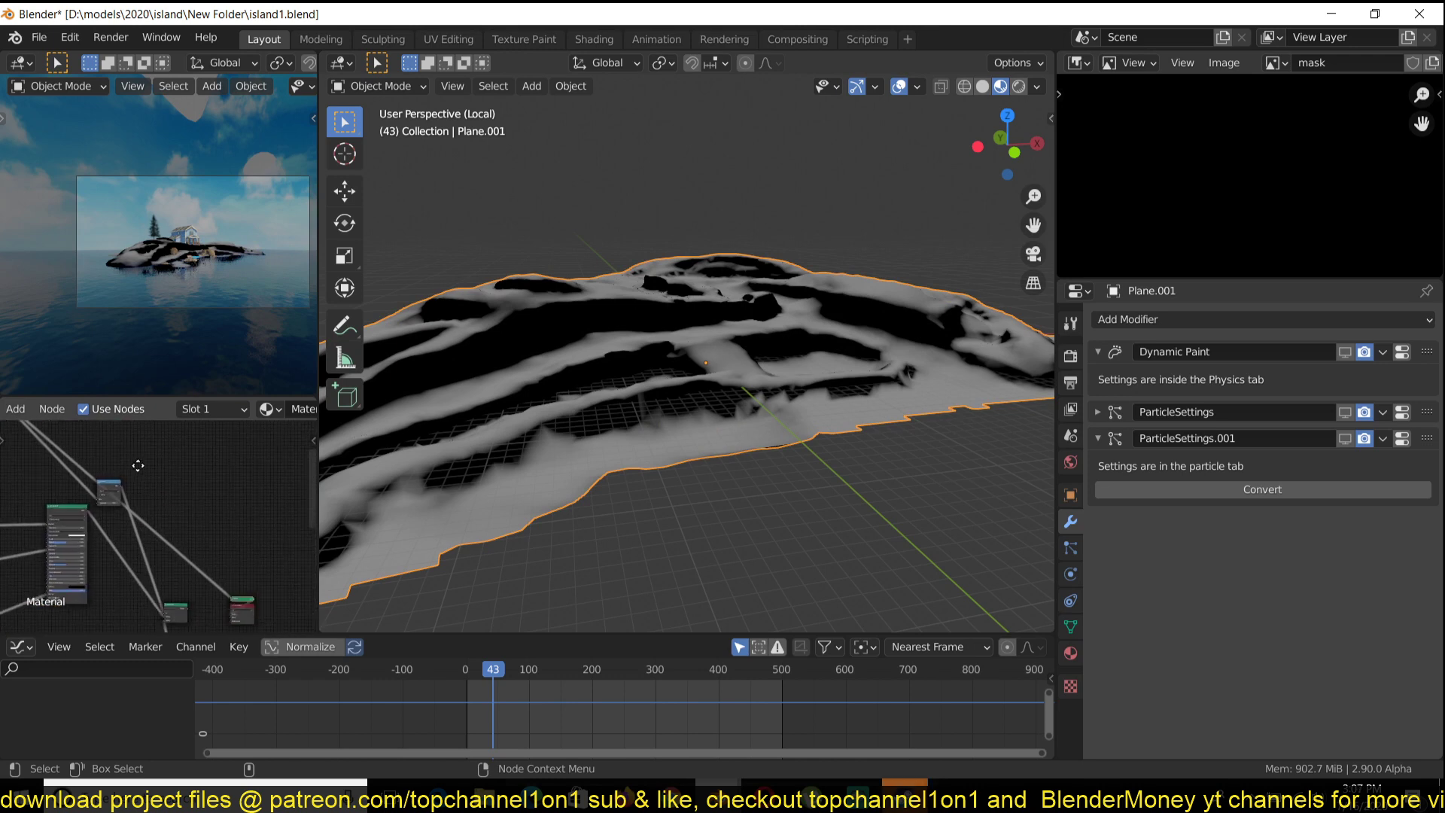
pyautogui.keyDown('ctrl'); pyautogui.keyDown('shift'); pyautogui.click(176, 615); pyautogui.keyUp('shift'); pyautogui.keyUp('ctrl')
pyautogui.moveTo(81, 513); pyautogui.dragTo(186, 468, button='middle')
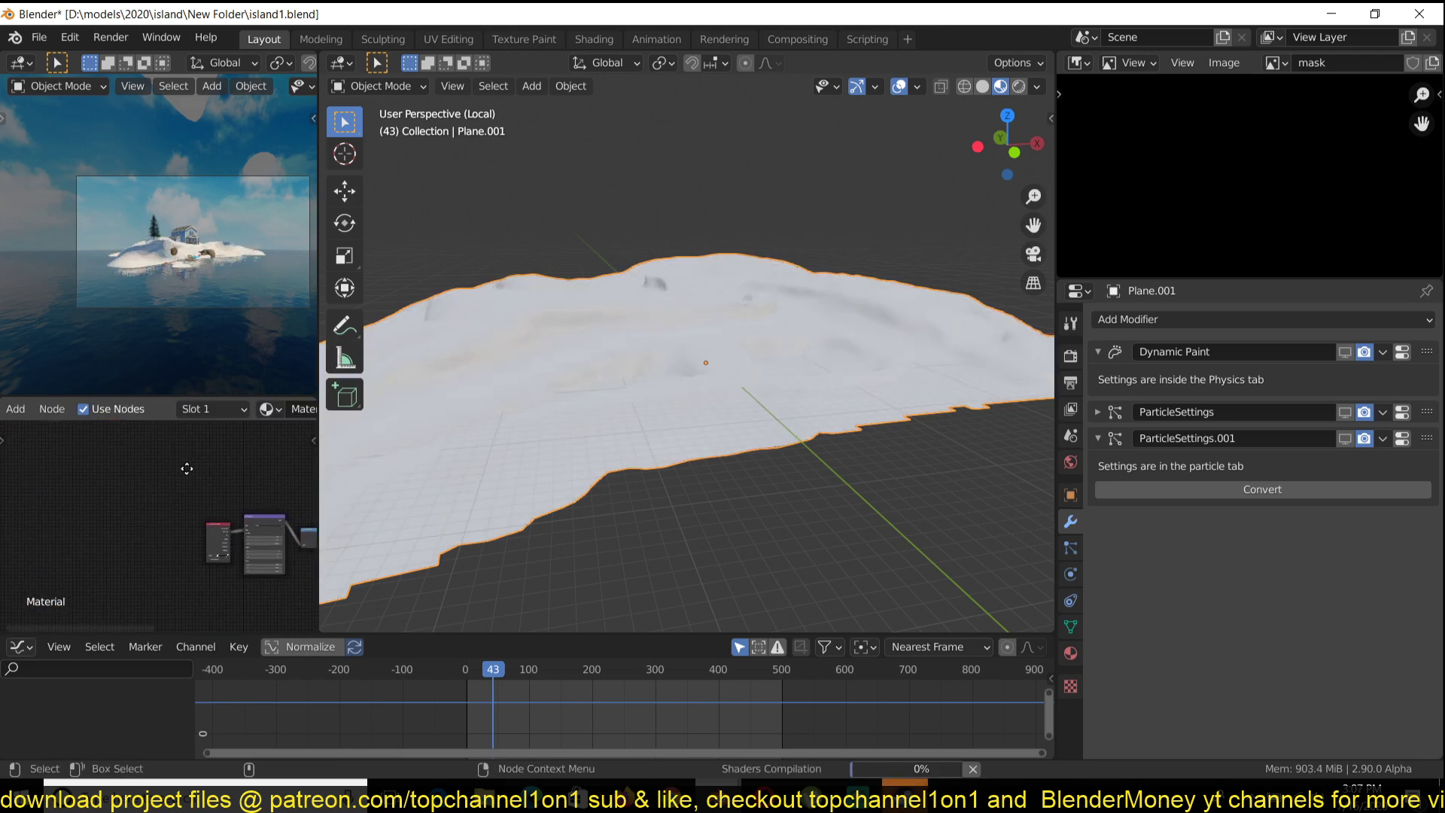
pyautogui.scroll(5, 187, 468)
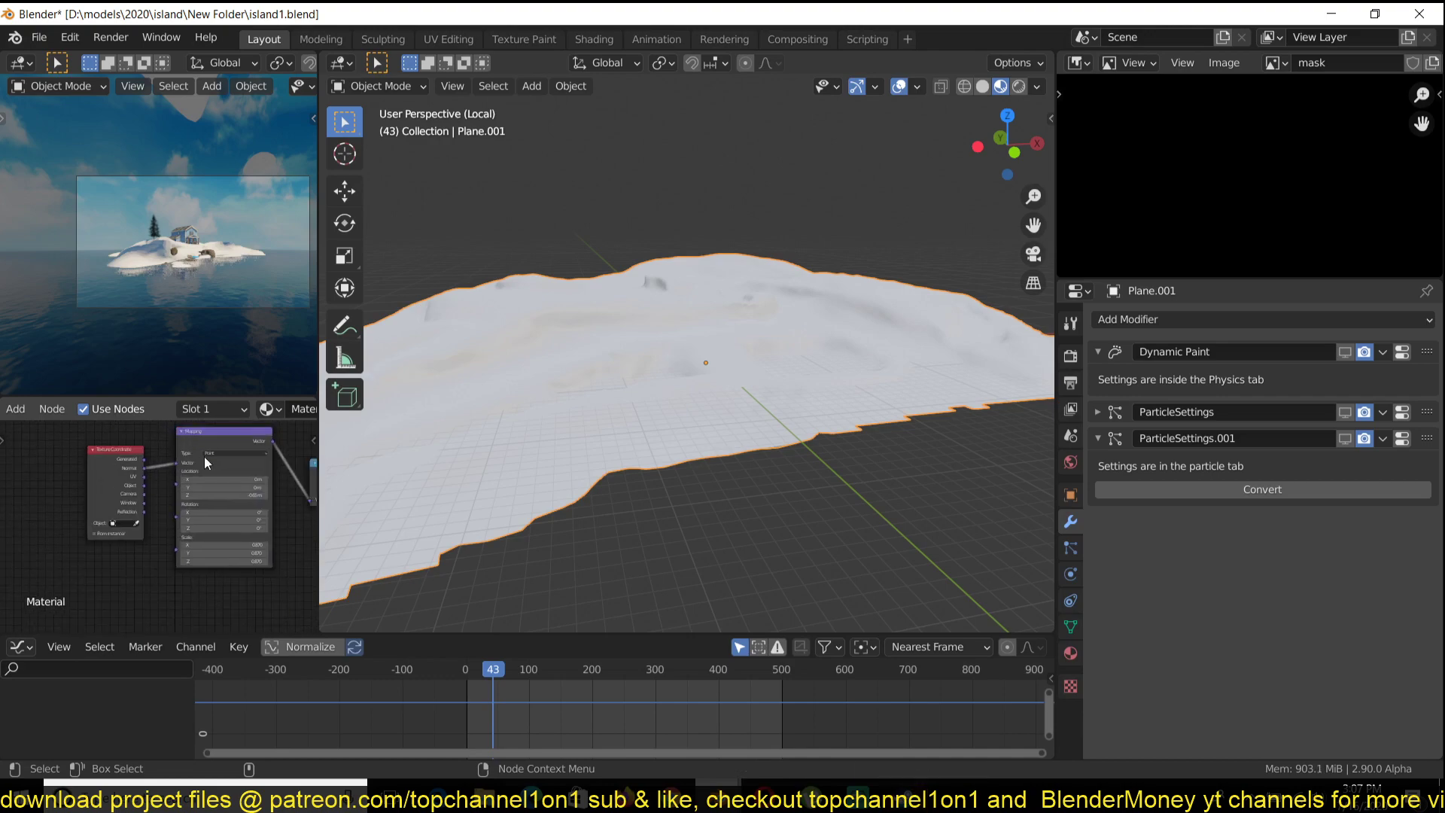
pyautogui.hotkey('ctrl', 'z')
pyautogui.scroll(-1, 440, 409)
pyautogui.scroll(3, 443, 412)
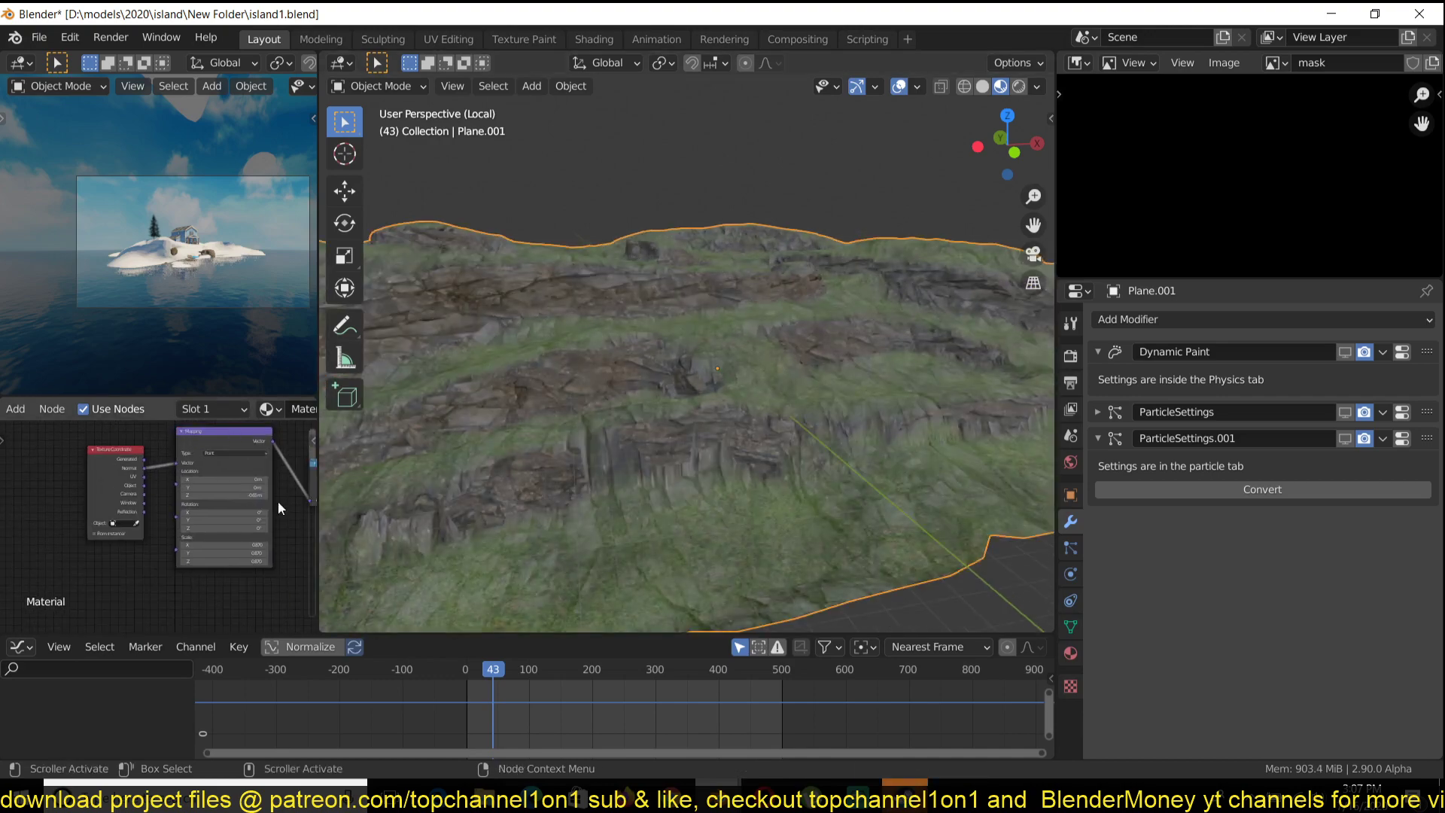
# Adjust the Mapping node's Z location to shift the rock and grass balance, and inspect the terrain's slopes
pyautogui.moveTo(226, 494); pyautogui.dragTo(191, 494)
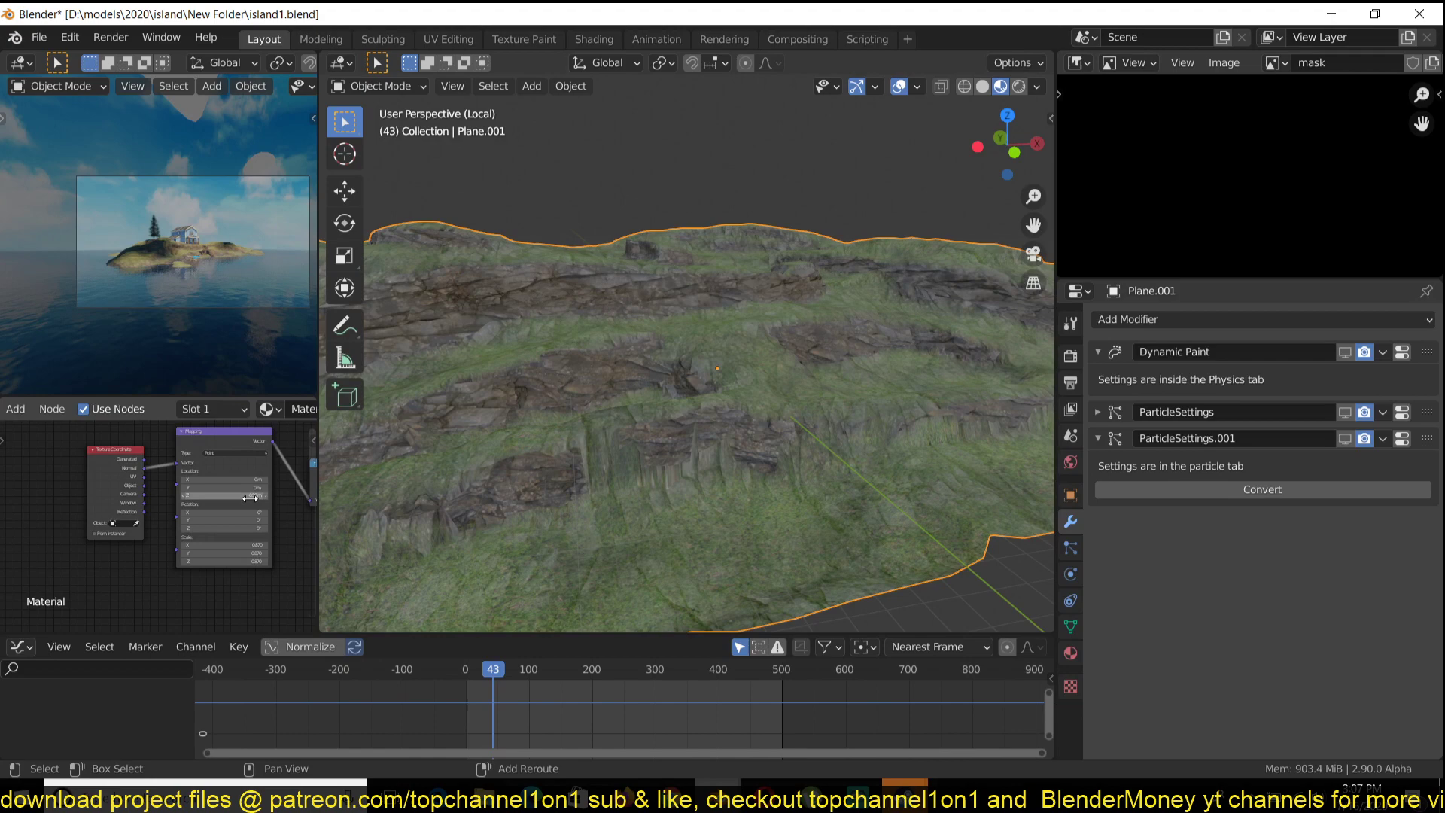
pyautogui.moveTo(512, 451); pyautogui.dragTo(550, 442, button='middle')
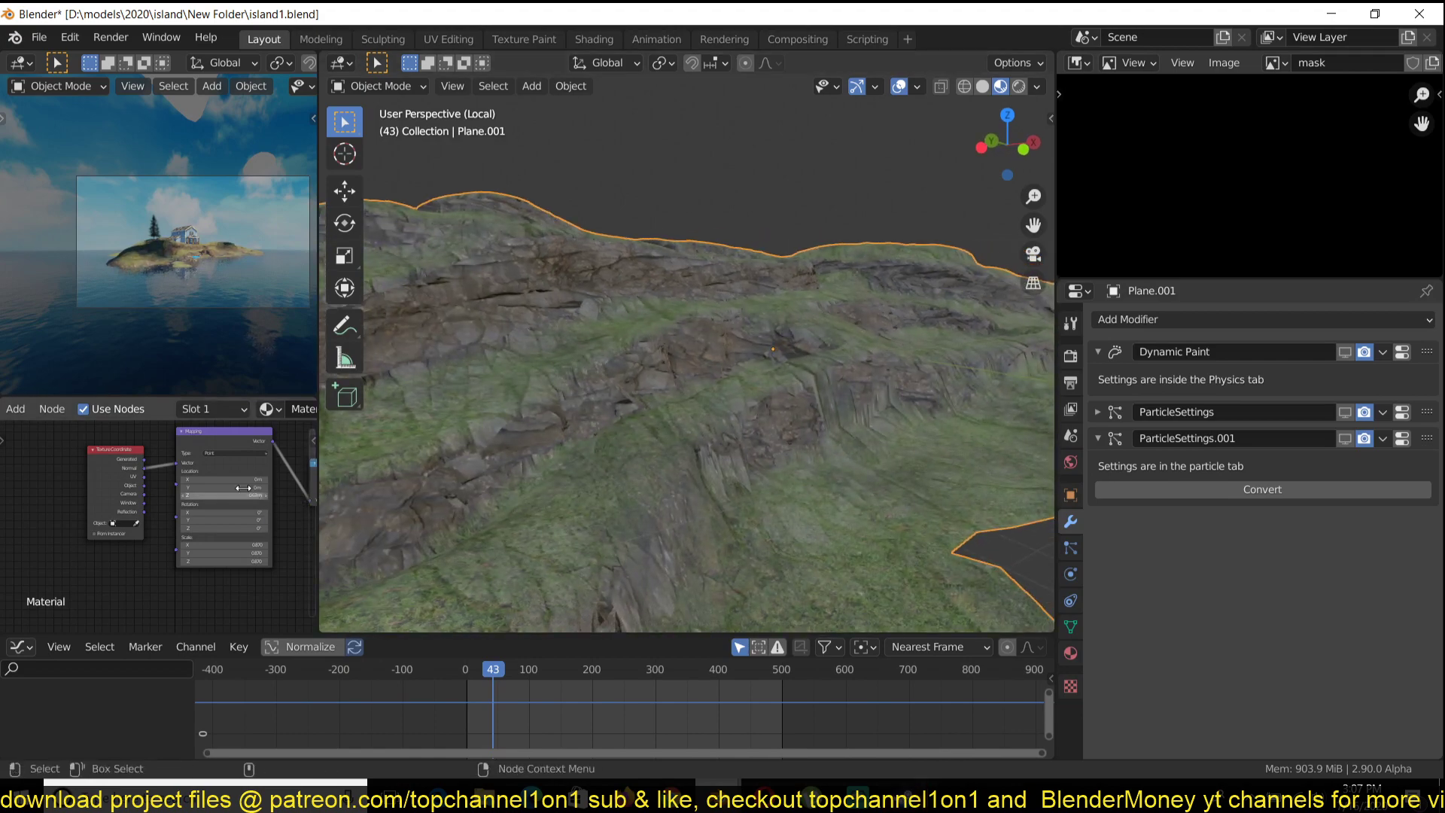
pyautogui.moveTo(236, 480); pyautogui.dragTo(120, 491, button='middle')
pyautogui.moveTo(190, 547); pyautogui.dragTo(124, 506, button='middle')
pyautogui.scroll(-4, 69, 499)
pyautogui.scroll(2, 145, 485)
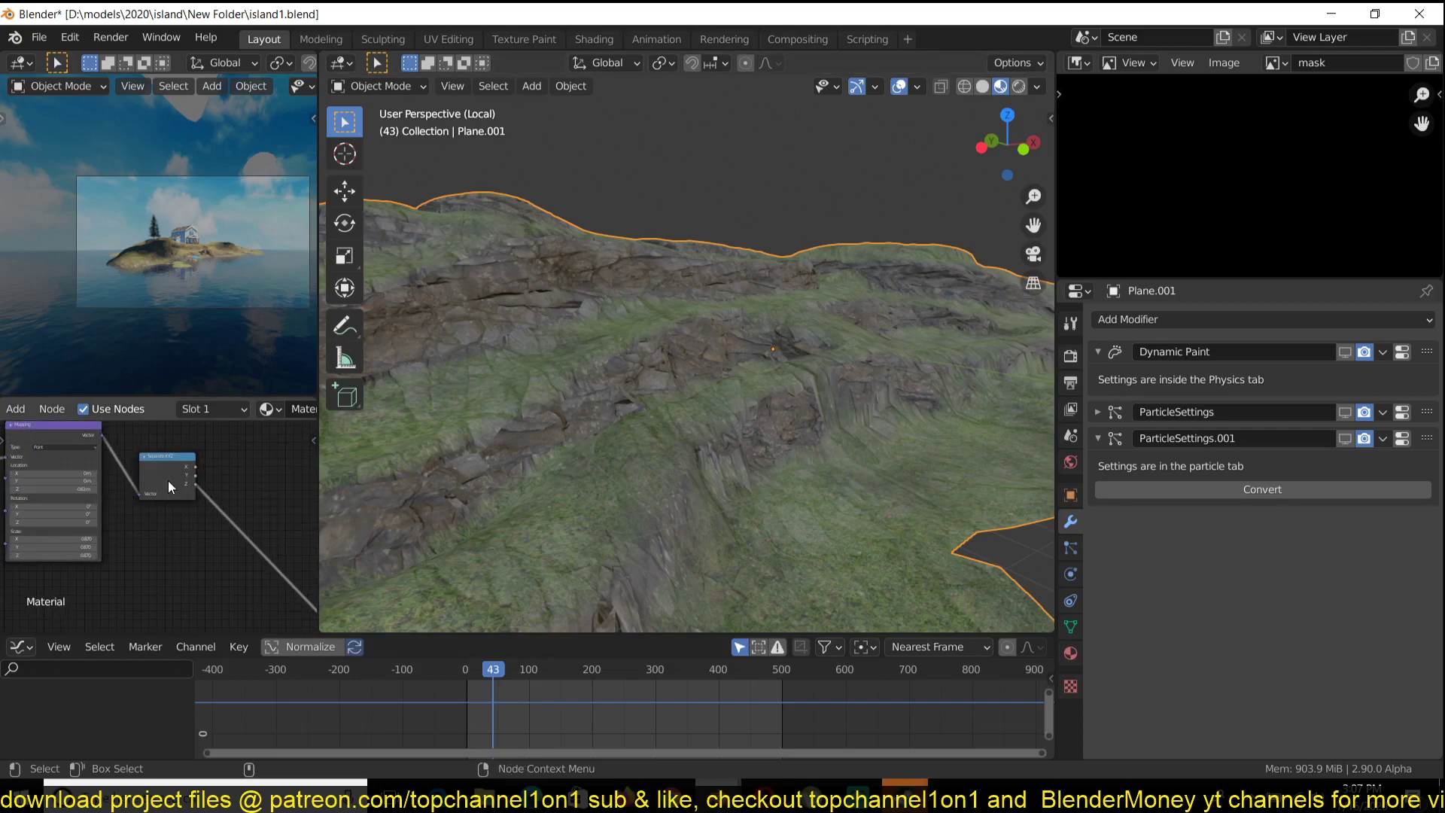
pyautogui.scroll(-4, 498, 411)
pyautogui.moveTo(512, 414); pyautogui.dragTo(553, 422, button='middle')
pyautogui.scroll(4, 553, 421)
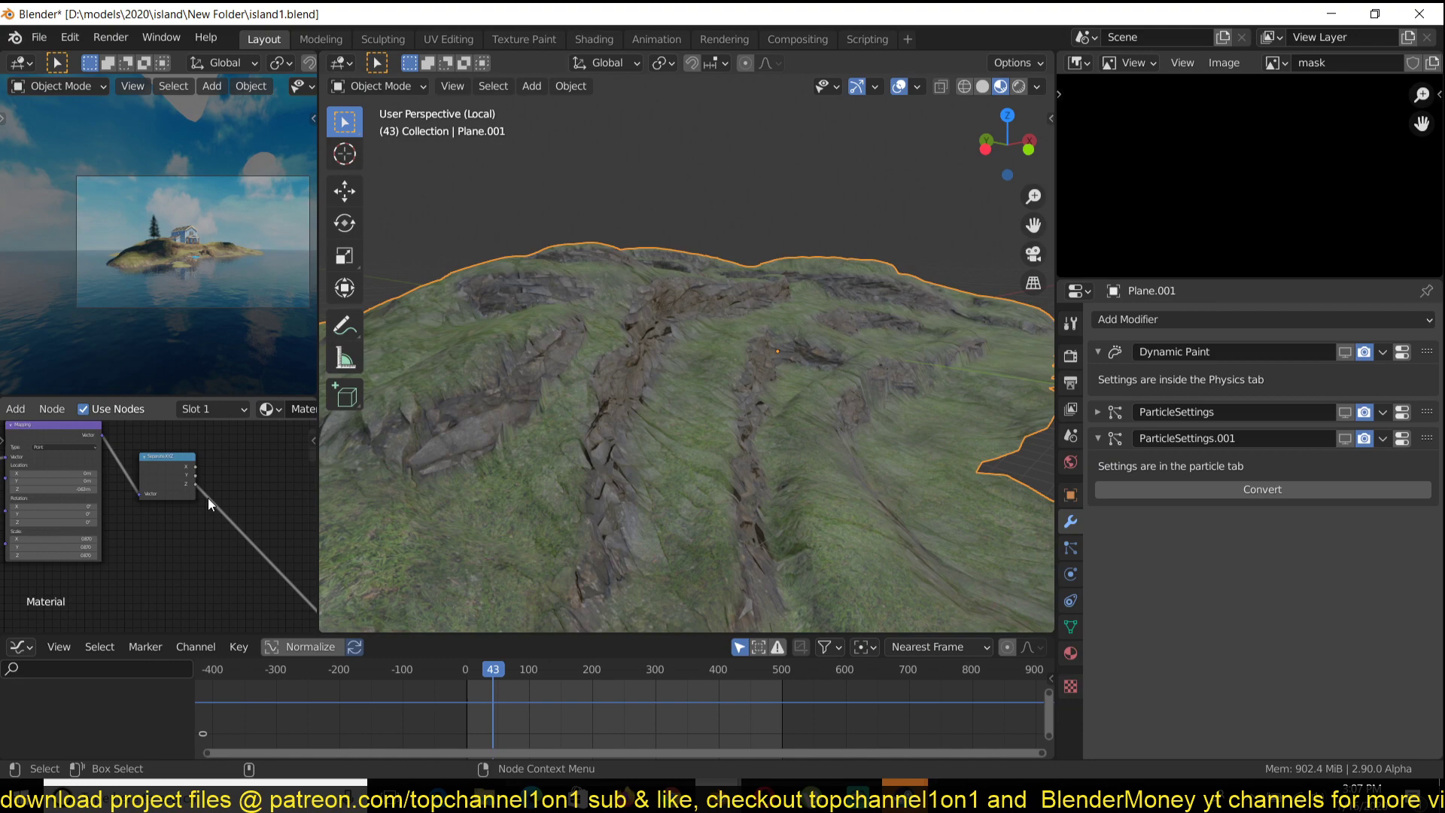
# Cycle the node viewer through the Separate XYZ outputs, back to the X mask
pyautogui.moveTo(177, 468); pyautogui.dragTo(199, 467, button='middle')
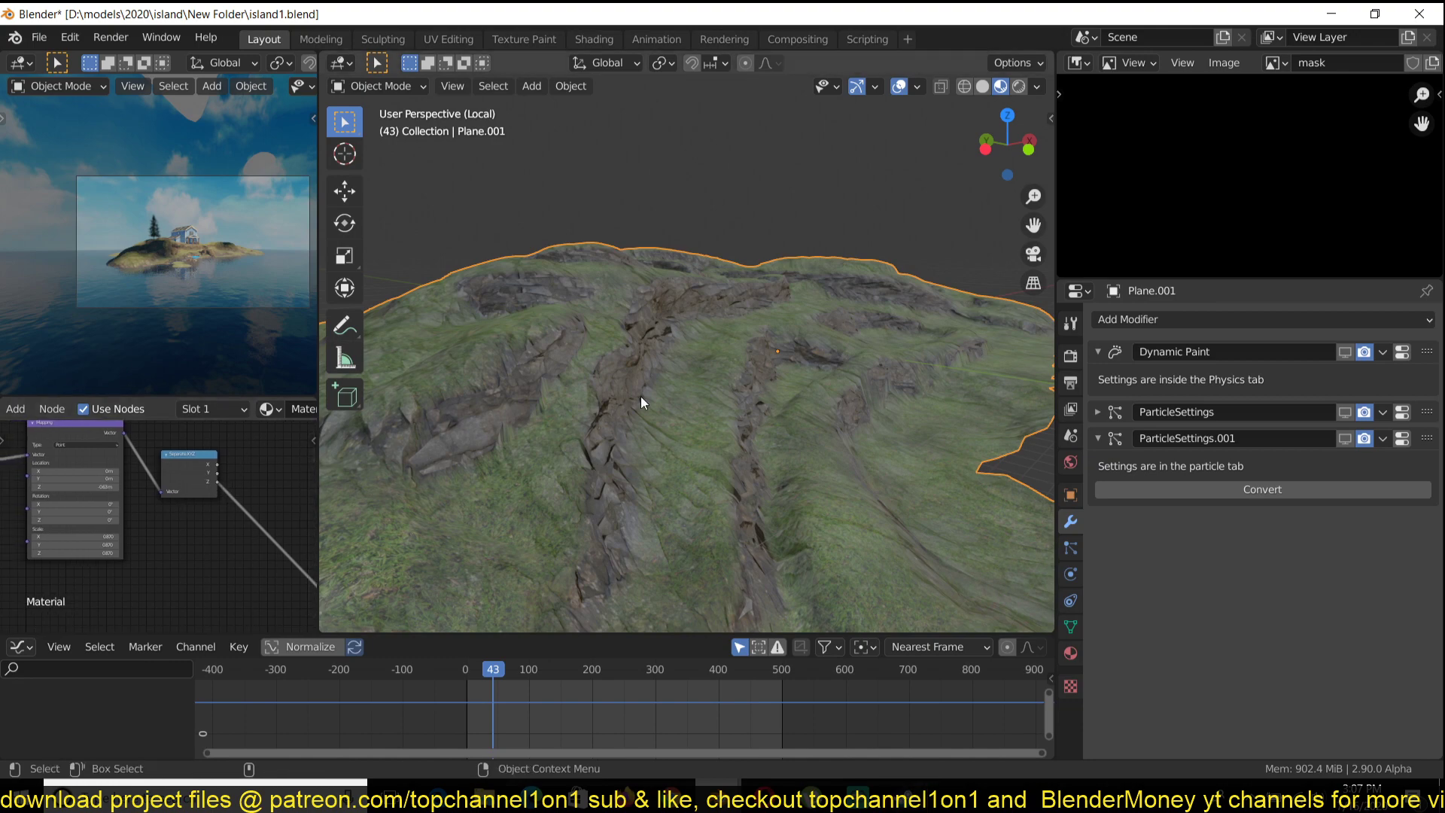
pyautogui.keyDown('ctrl'); pyautogui.keyDown('shift'); pyautogui.click(197, 457); pyautogui.keyUp('shift'); pyautogui.keyUp('ctrl')
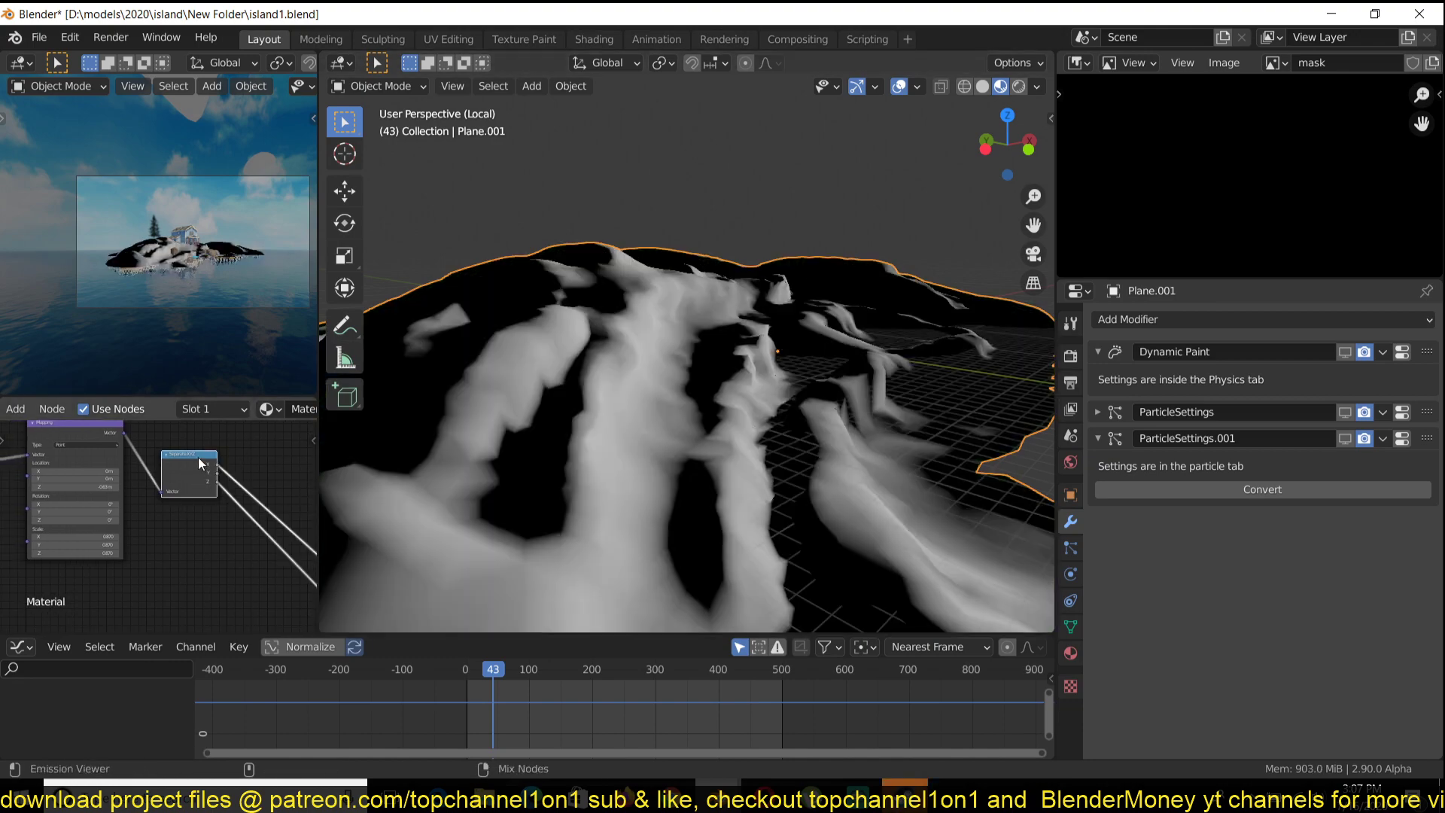
pyautogui.keyDown('ctrl'); pyautogui.keyDown('shift'); pyautogui.click(197, 458); pyautogui.keyUp('shift'); pyautogui.keyUp('ctrl')
pyautogui.keyDown('ctrl'); pyautogui.keyDown('shift'); pyautogui.click(197, 458); pyautogui.keyUp('shift'); pyautogui.keyUp('ctrl')
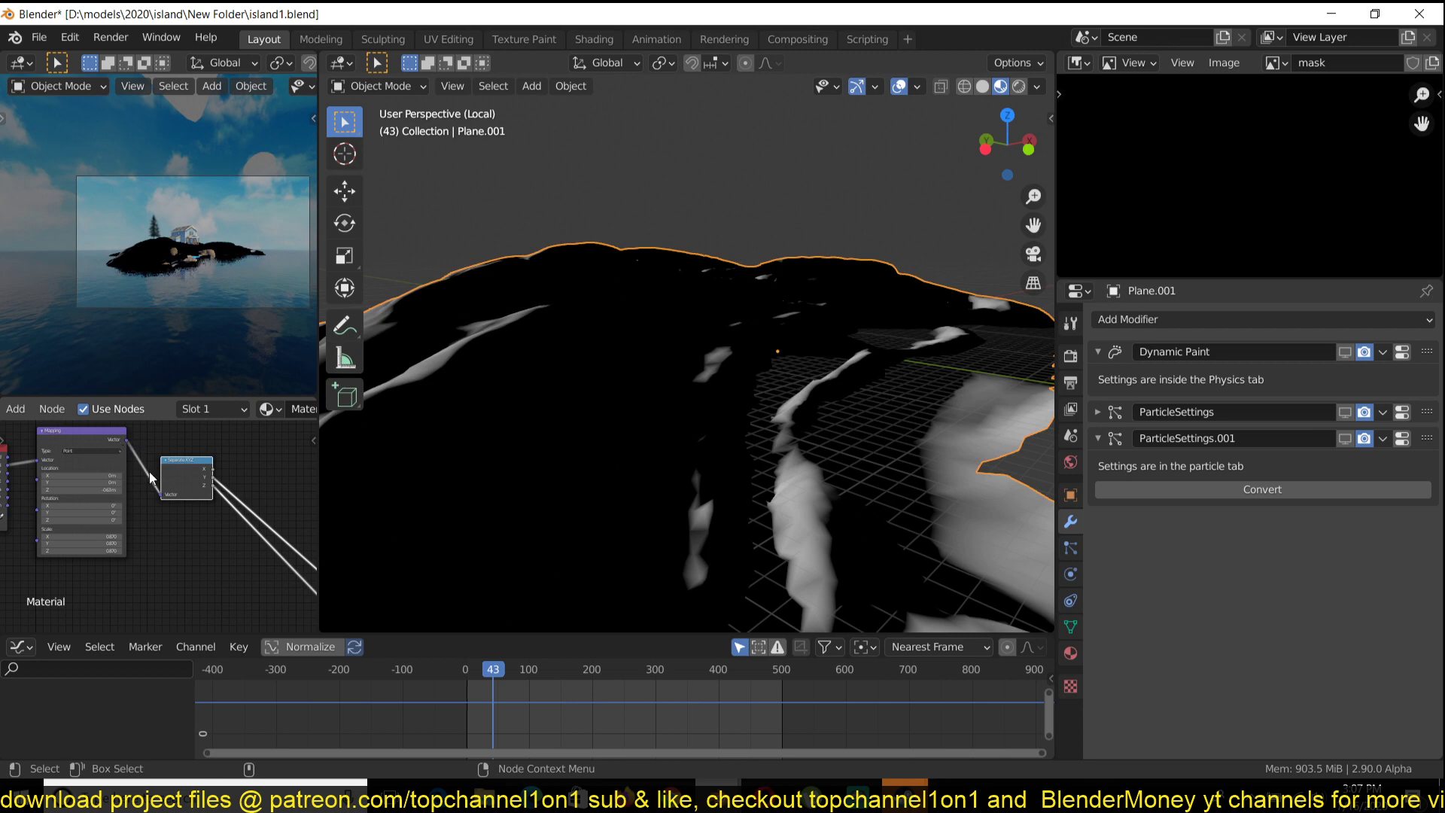
pyautogui.keyDown('ctrl'); pyautogui.keyDown('shift'); pyautogui.click(173, 467); pyautogui.keyUp('shift'); pyautogui.keyUp('ctrl')
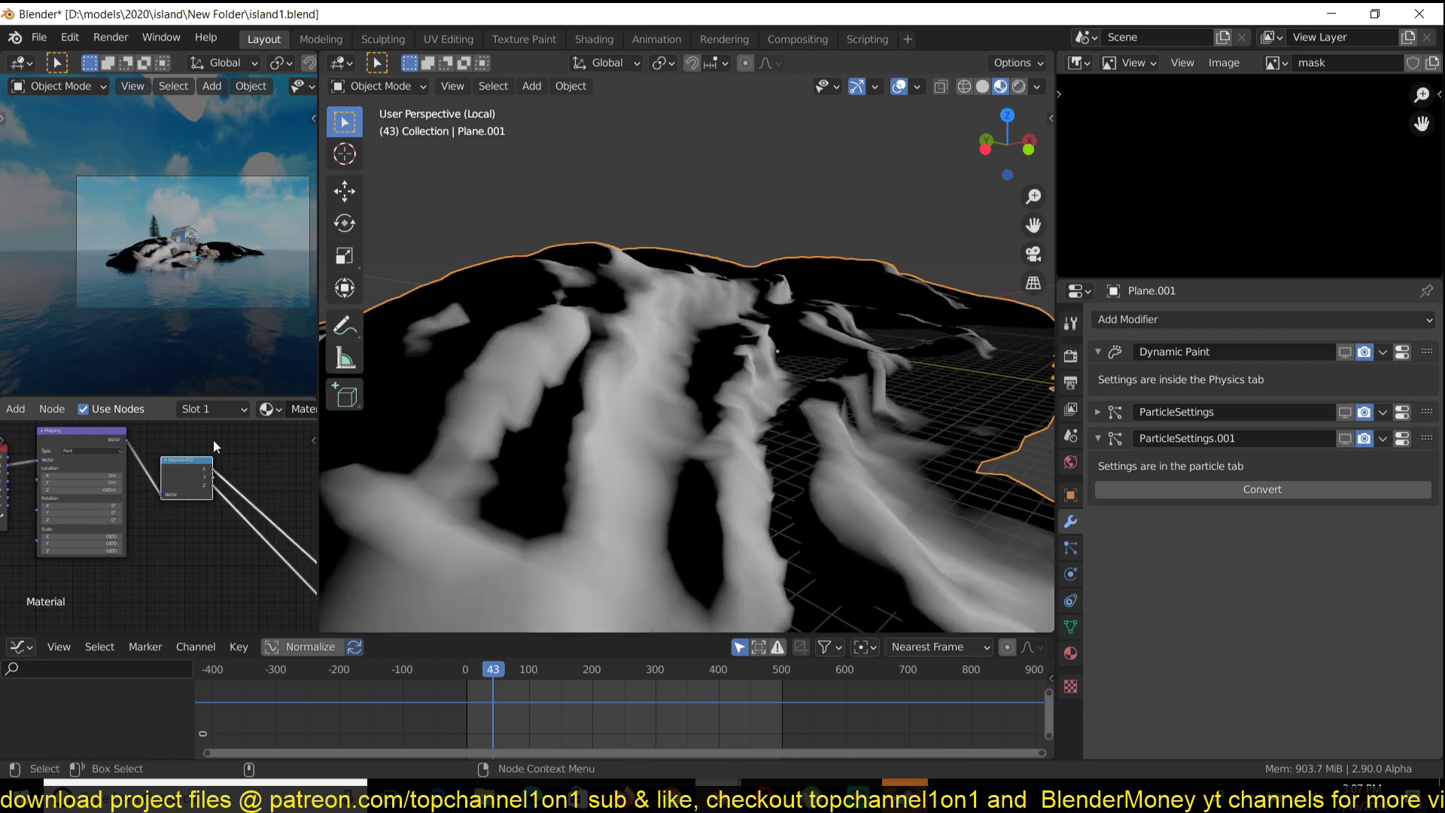
# Inspect the X mask across the terrain and preview the Y and Z outputs of Separate XYZ for comparison
pyautogui.scroll(-4, 427, 412)
pyautogui.scroll(1, 427, 413)
pyautogui.moveTo(427, 412); pyautogui.dragTo(426, 428, button='middle')
pyautogui.scroll(1, 426, 428)
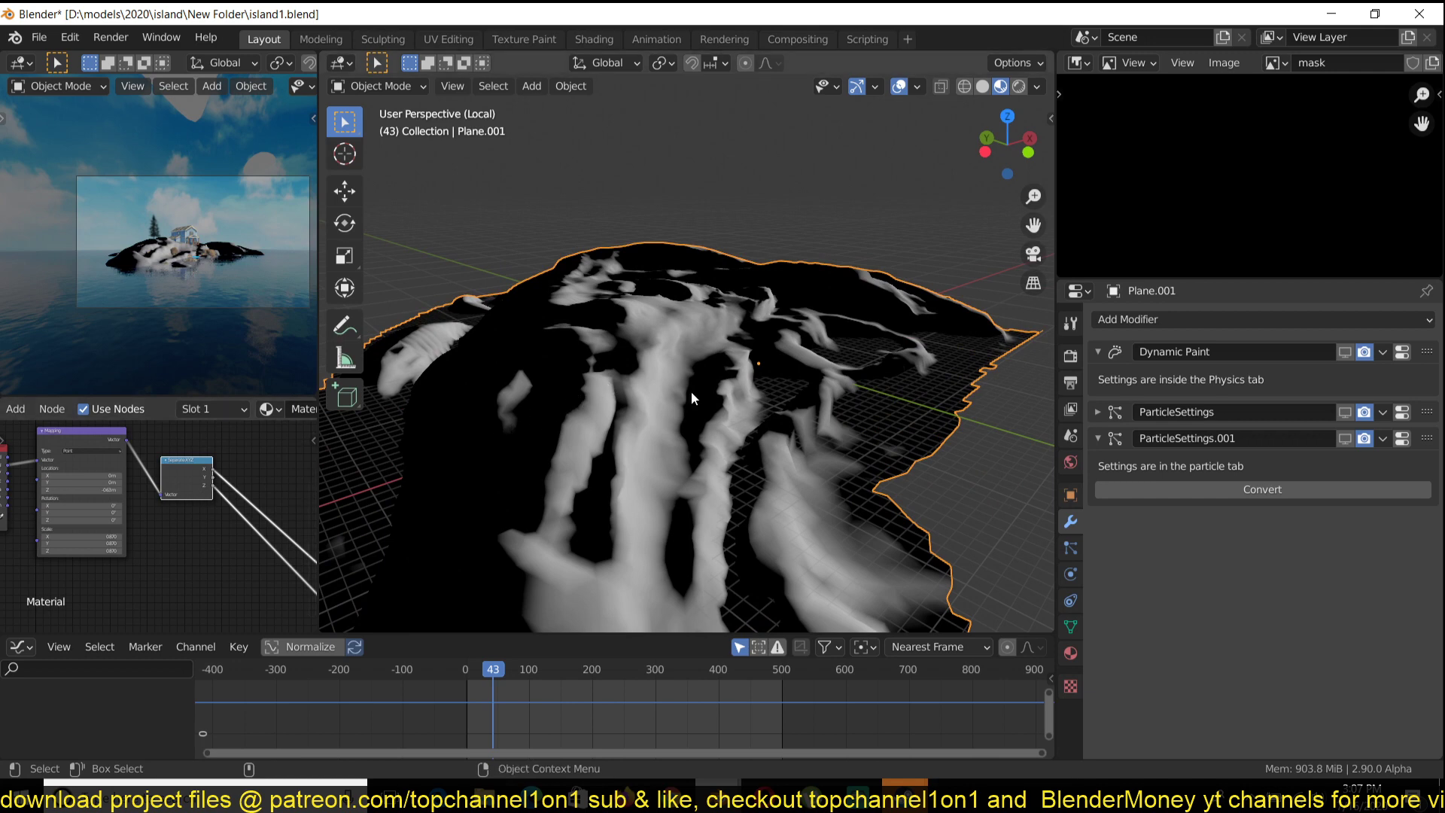
pyautogui.keyDown('ctrl'); pyautogui.keyDown('shift'); pyautogui.click(172, 467); pyautogui.keyUp('shift'); pyautogui.keyUp('ctrl')
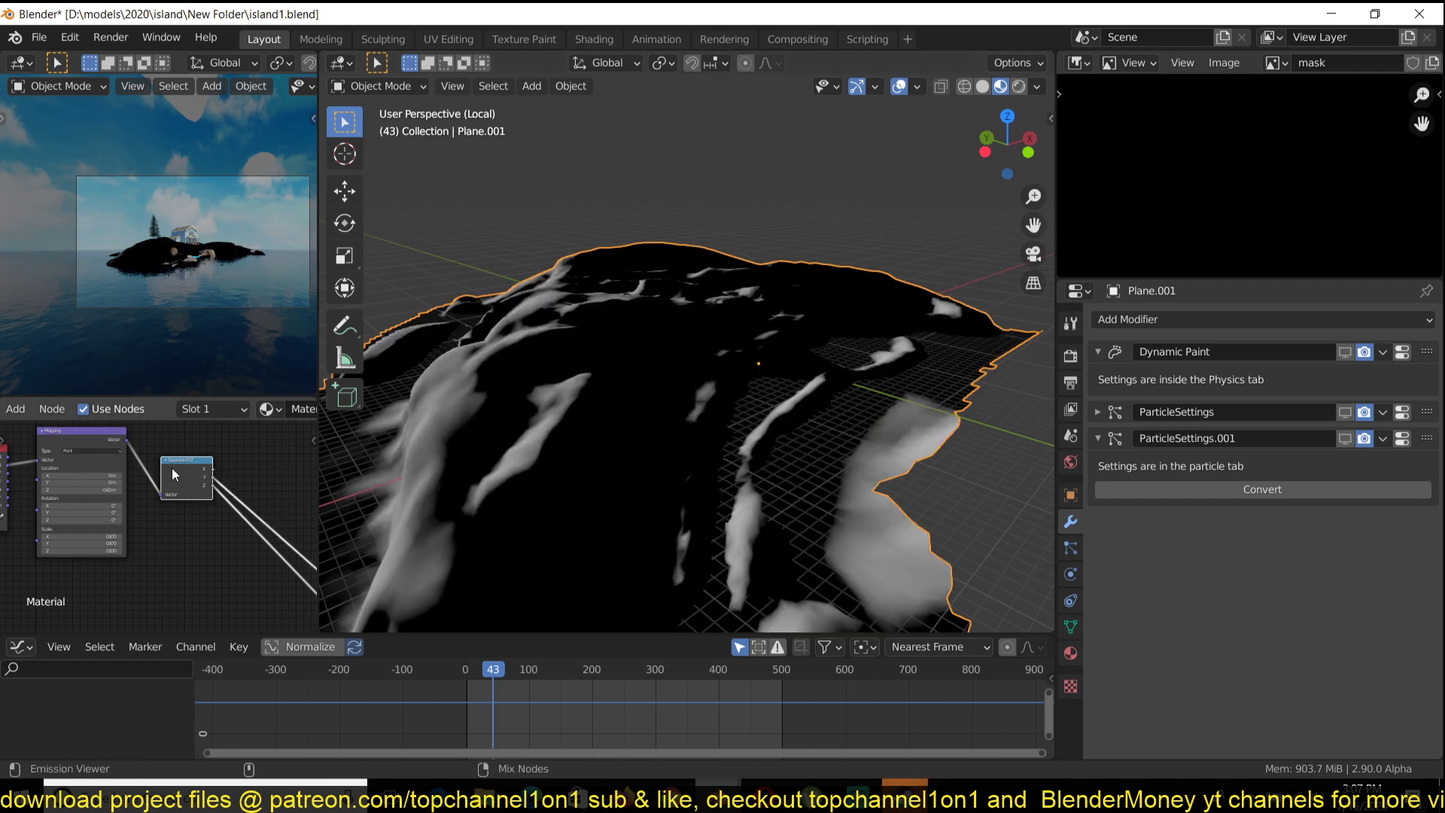
pyautogui.keyDown('ctrl'); pyautogui.keyDown('shift'); pyautogui.click(172, 467); pyautogui.keyUp('shift'); pyautogui.keyUp('ctrl')
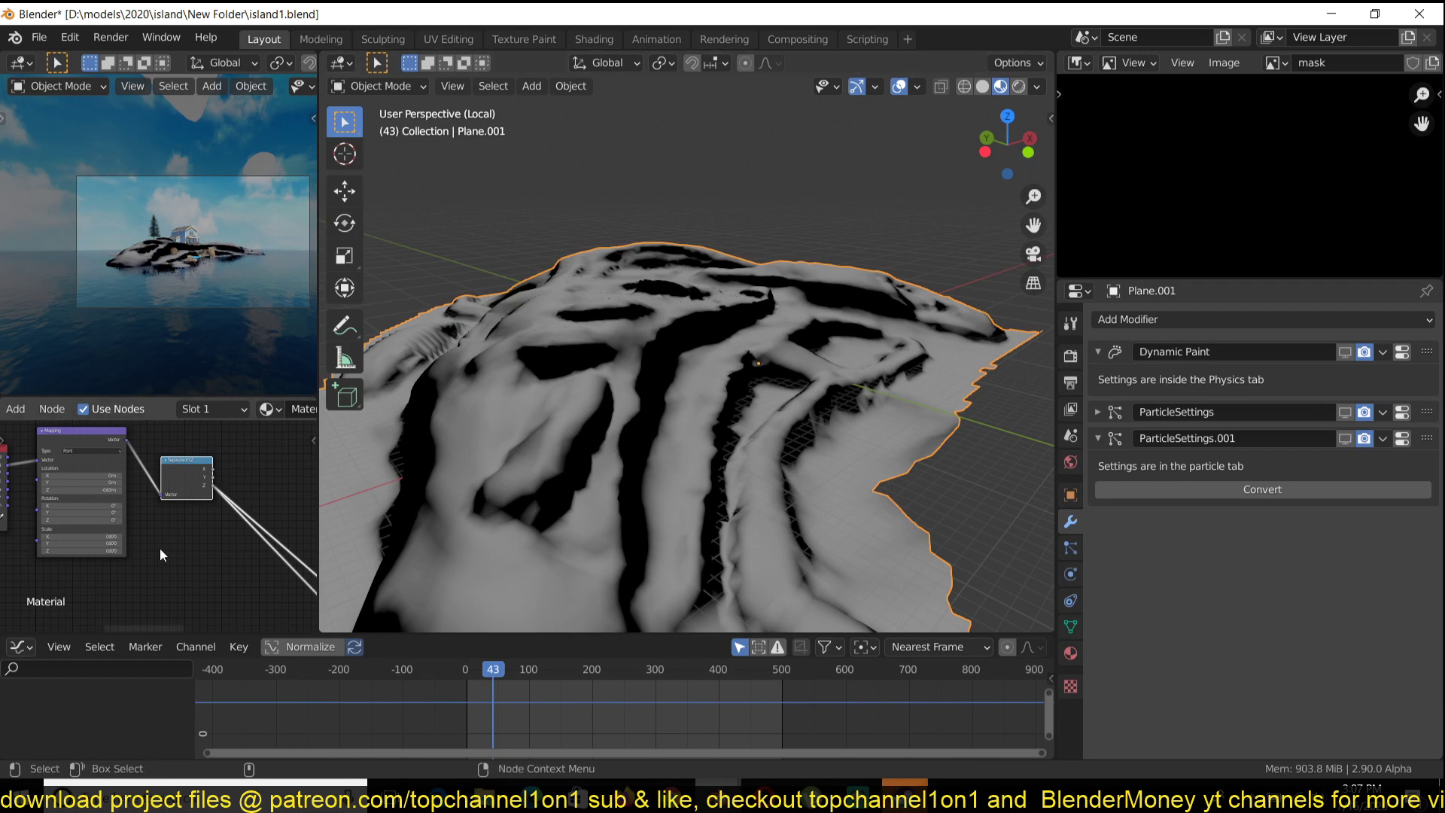
# Find the Separate XYZ node among the converter nodes available to add to the terrain material
pyautogui.moveTo(162, 556); pyautogui.dragTo(143, 465, button='middle')
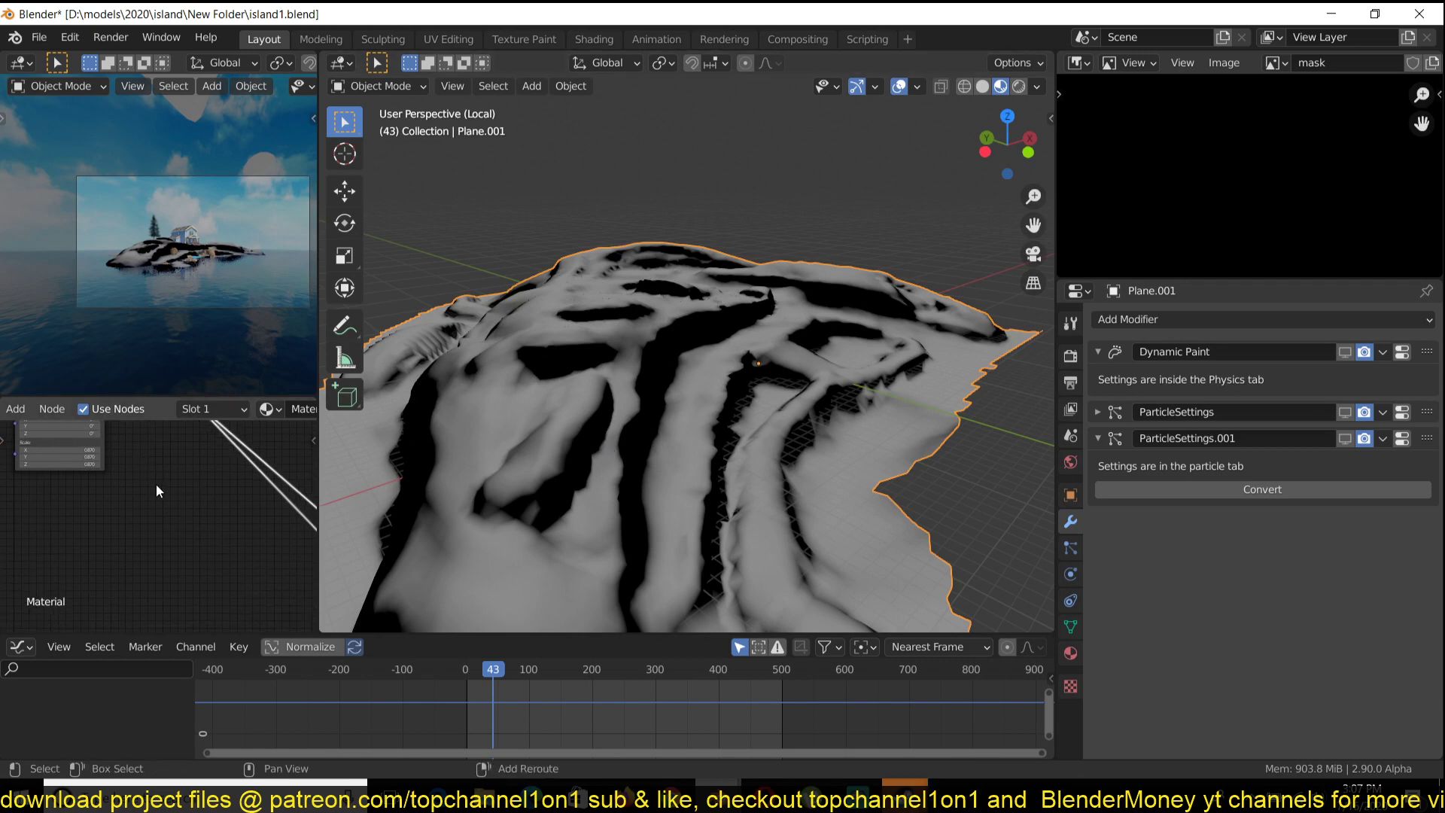
pyautogui.hotkey('shift', 'a')
pyautogui.moveTo(102, 521)
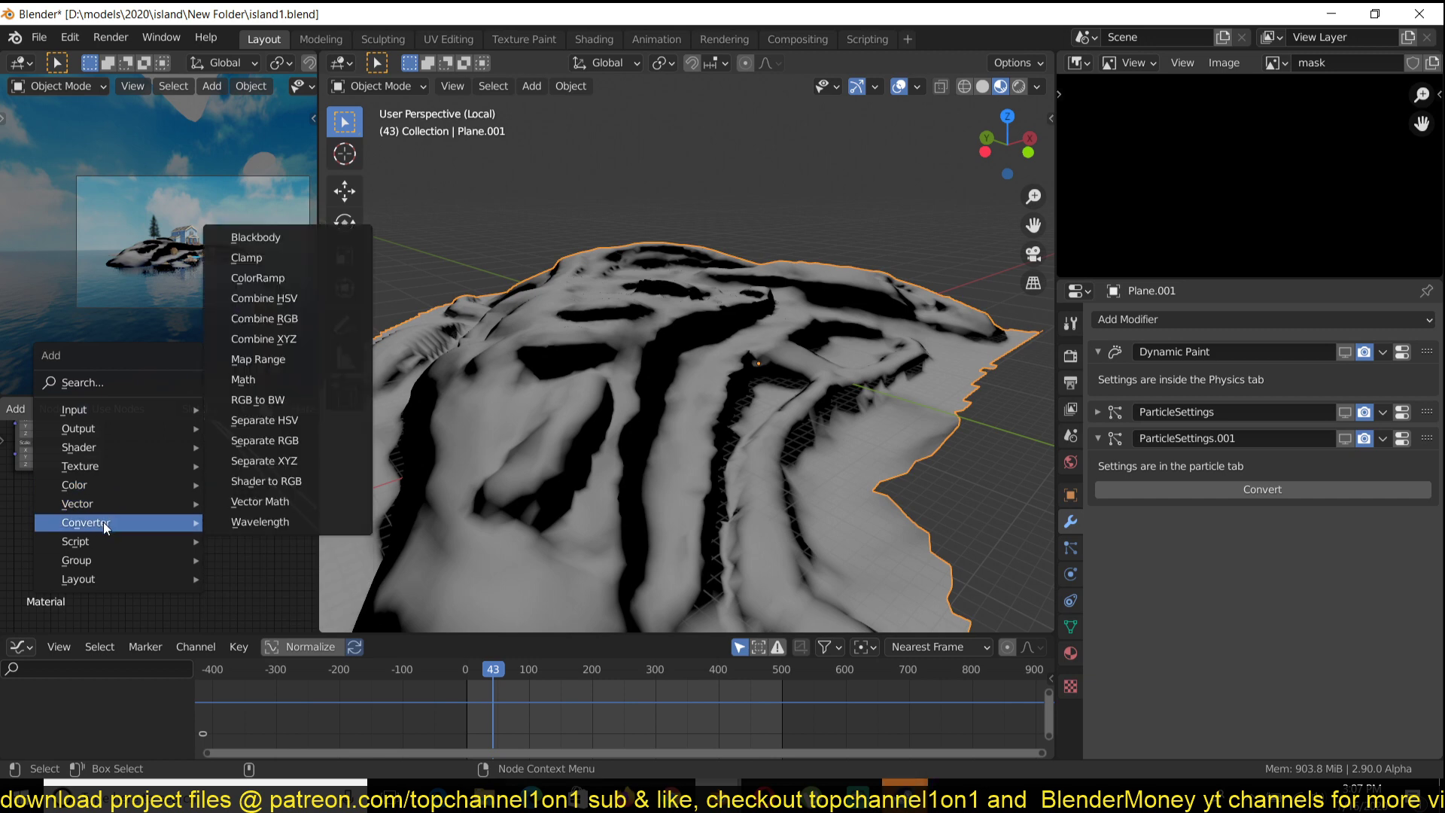
pyautogui.click(306, 457)
pyautogui.click(176, 611)
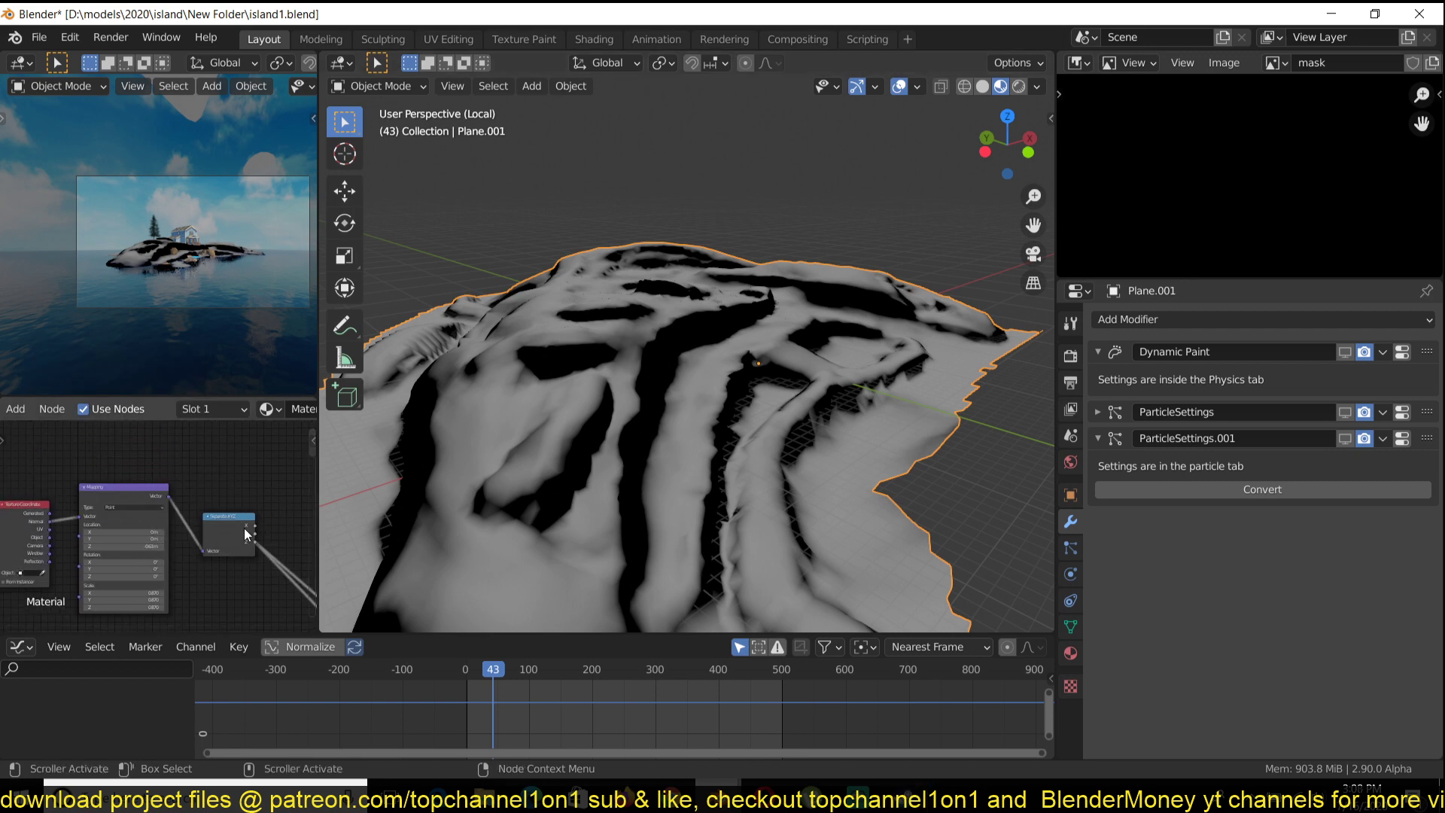
# Preview the Power node's output on the terrain and inspect the mask along the slopes
pyautogui.moveTo(254, 556); pyautogui.dragTo(132, 462, button='middle')
pyautogui.scroll(-4, 604, 463)
pyautogui.moveTo(144, 574); pyautogui.dragTo(91, 456, button='middle')
pyautogui.scroll(5, 489, 452)
pyautogui.keyDown('shift'); pyautogui.moveTo(489, 450); pyautogui.dragTo(478, 449, button='middle'); pyautogui.keyUp('shift')
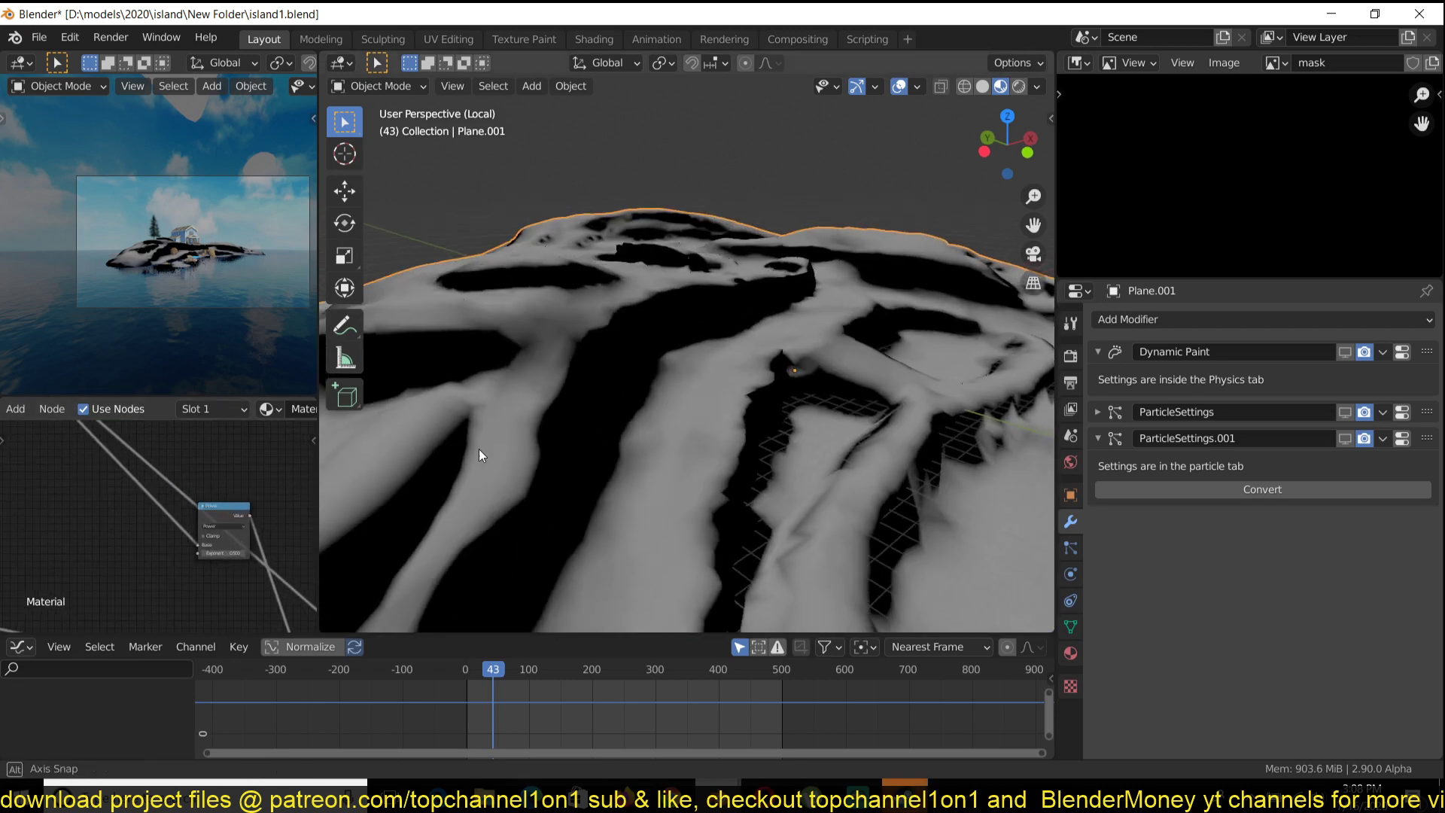
pyautogui.moveTo(567, 332); pyautogui.dragTo(644, 423, button='middle')
pyautogui.scroll(2, 655, 414)
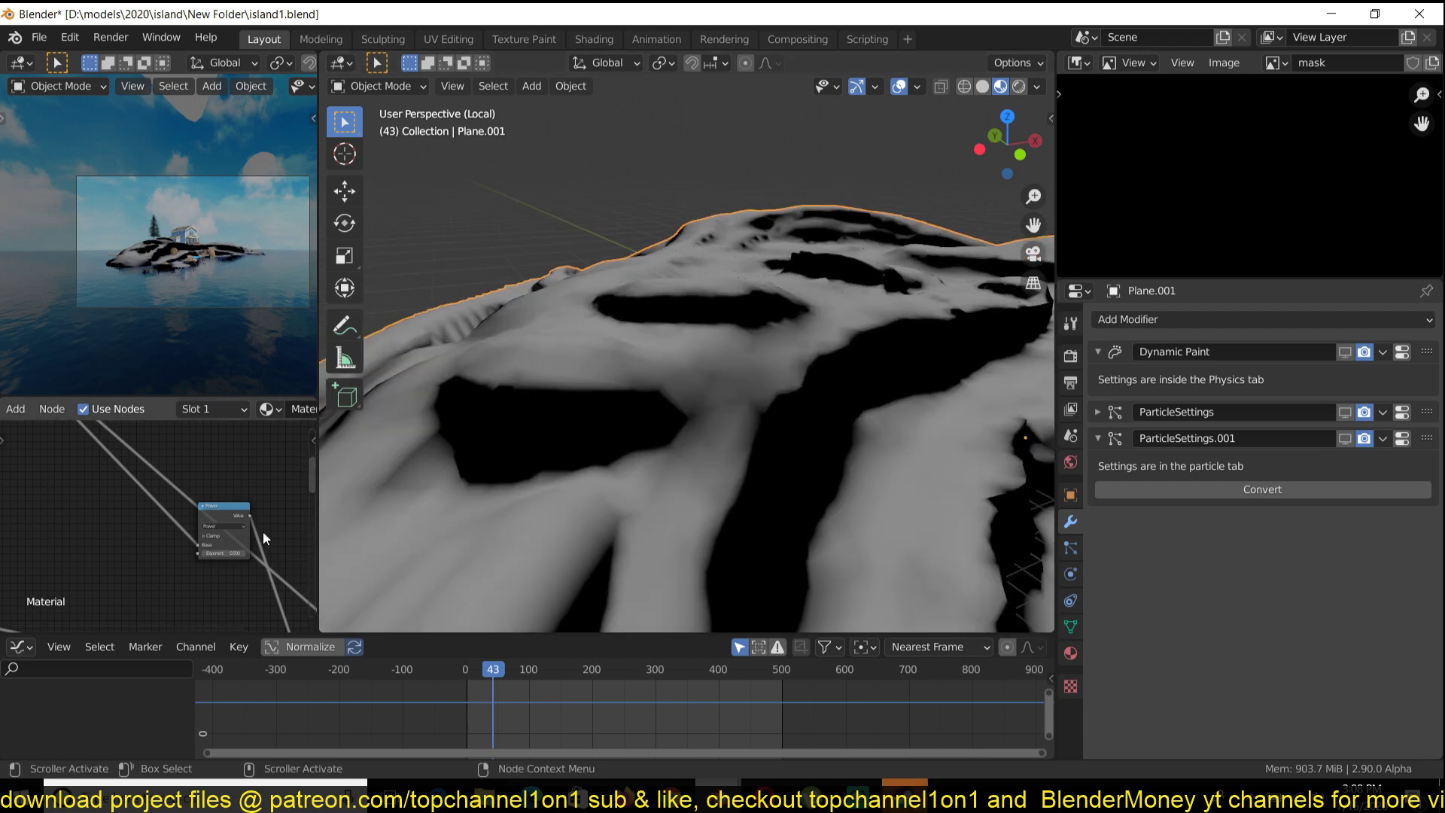
pyautogui.scroll(1, 227, 504)
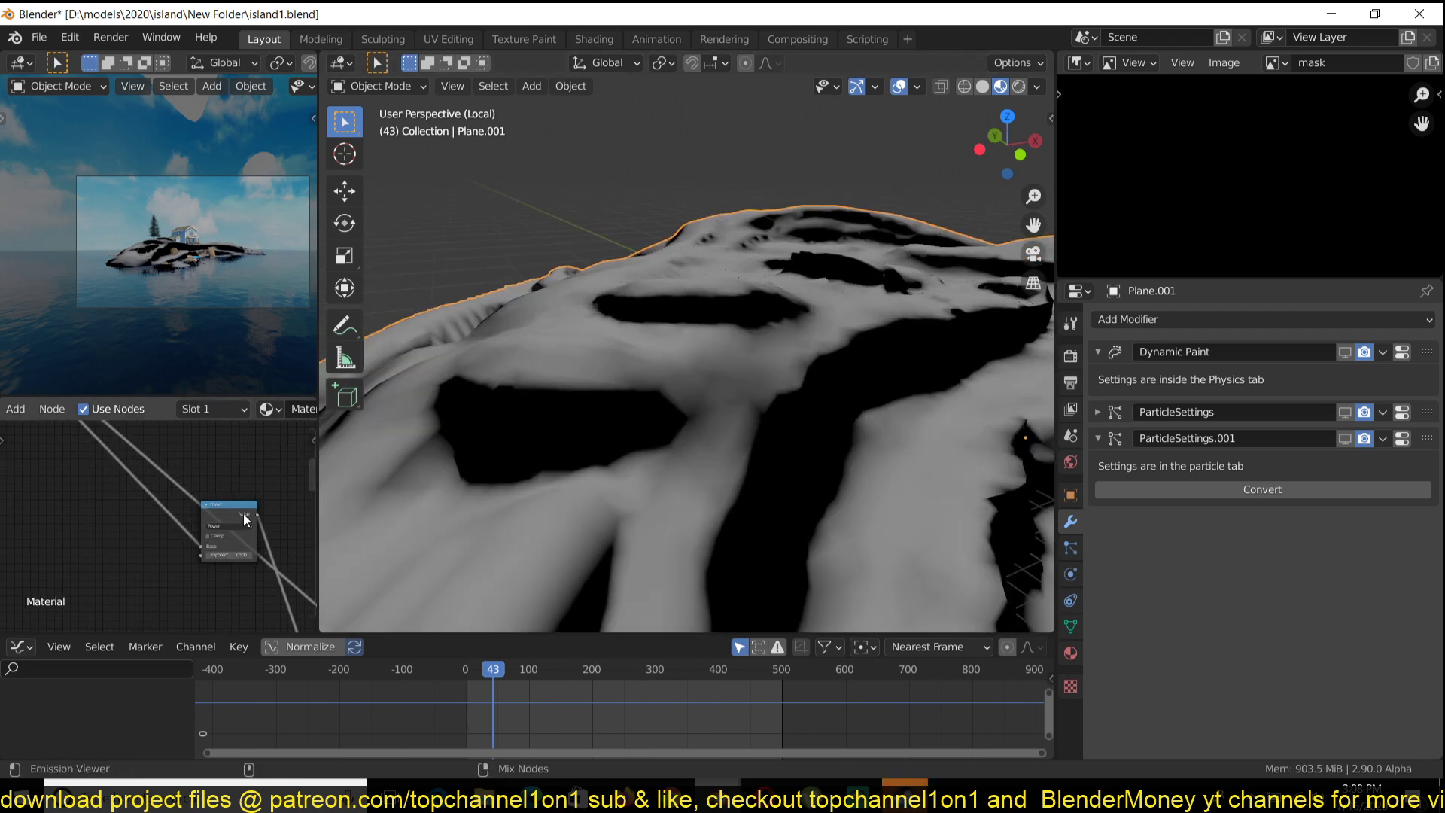
pyautogui.keyDown('ctrl'); pyautogui.keyDown('shift'); pyautogui.click(238, 504); pyautogui.keyUp('shift'); pyautogui.keyUp('ctrl')
pyautogui.moveTo(622, 381); pyautogui.dragTo(515, 390, button='middle')
pyautogui.scroll(-5, 540, 392)
# Move the Mix Shader node closer to the rock Principled BSDF and preview the grass and rock blend on the terrain
pyautogui.moveTo(262, 533); pyautogui.dragTo(104, 626, button='middle')
pyautogui.scroll(-9, 183, 483)
pyautogui.scroll(2, 128, 591)
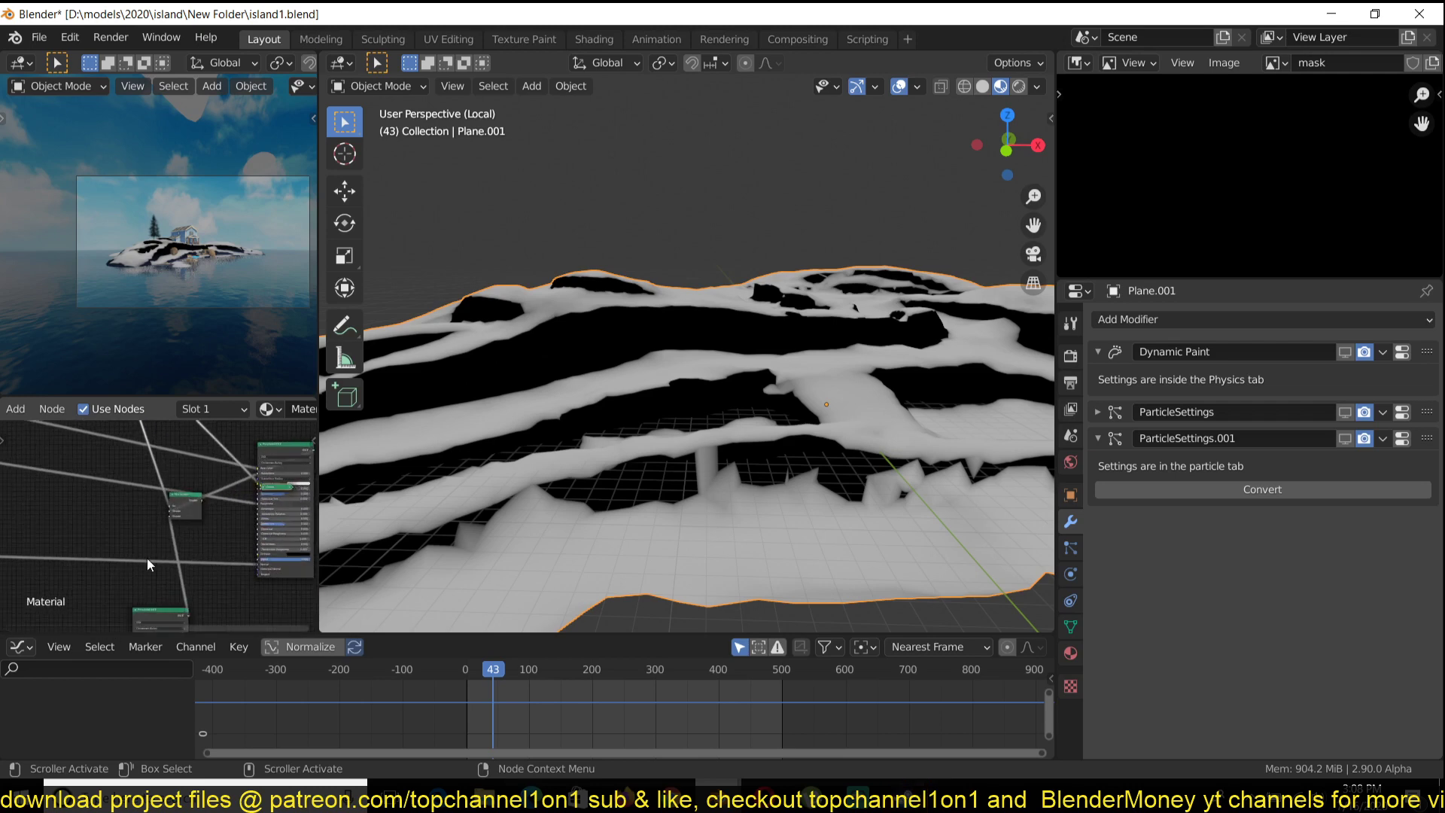
pyautogui.moveTo(179, 493); pyautogui.dragTo(233, 521)
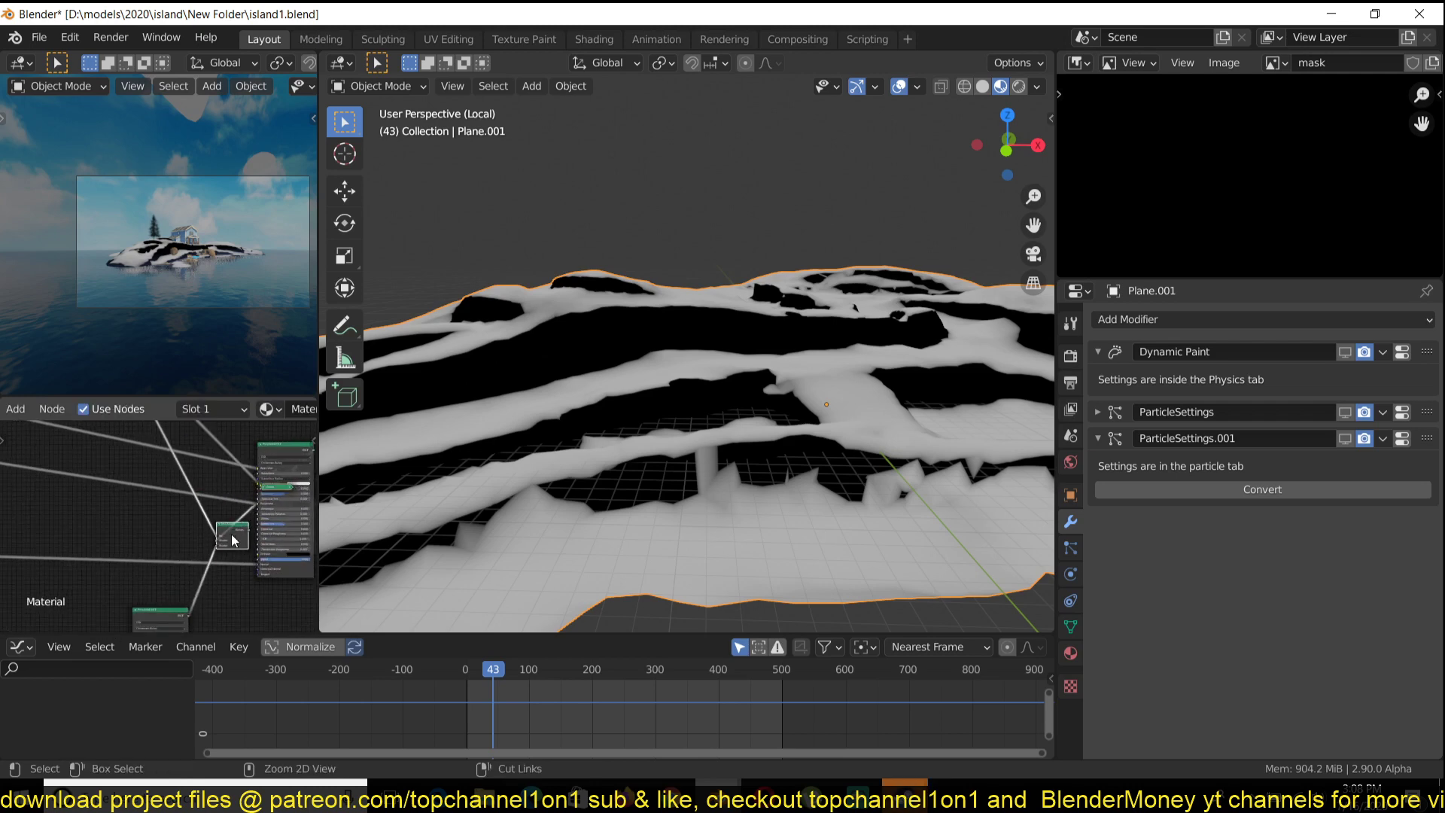
pyautogui.keyDown('ctrl'); pyautogui.keyDown('shift'); pyautogui.click(233, 525); pyautogui.keyUp('shift'); pyautogui.keyUp('ctrl')
pyautogui.moveTo(157, 601); pyautogui.dragTo(146, 517, button='middle')
pyautogui.scroll(-2, 139, 525)
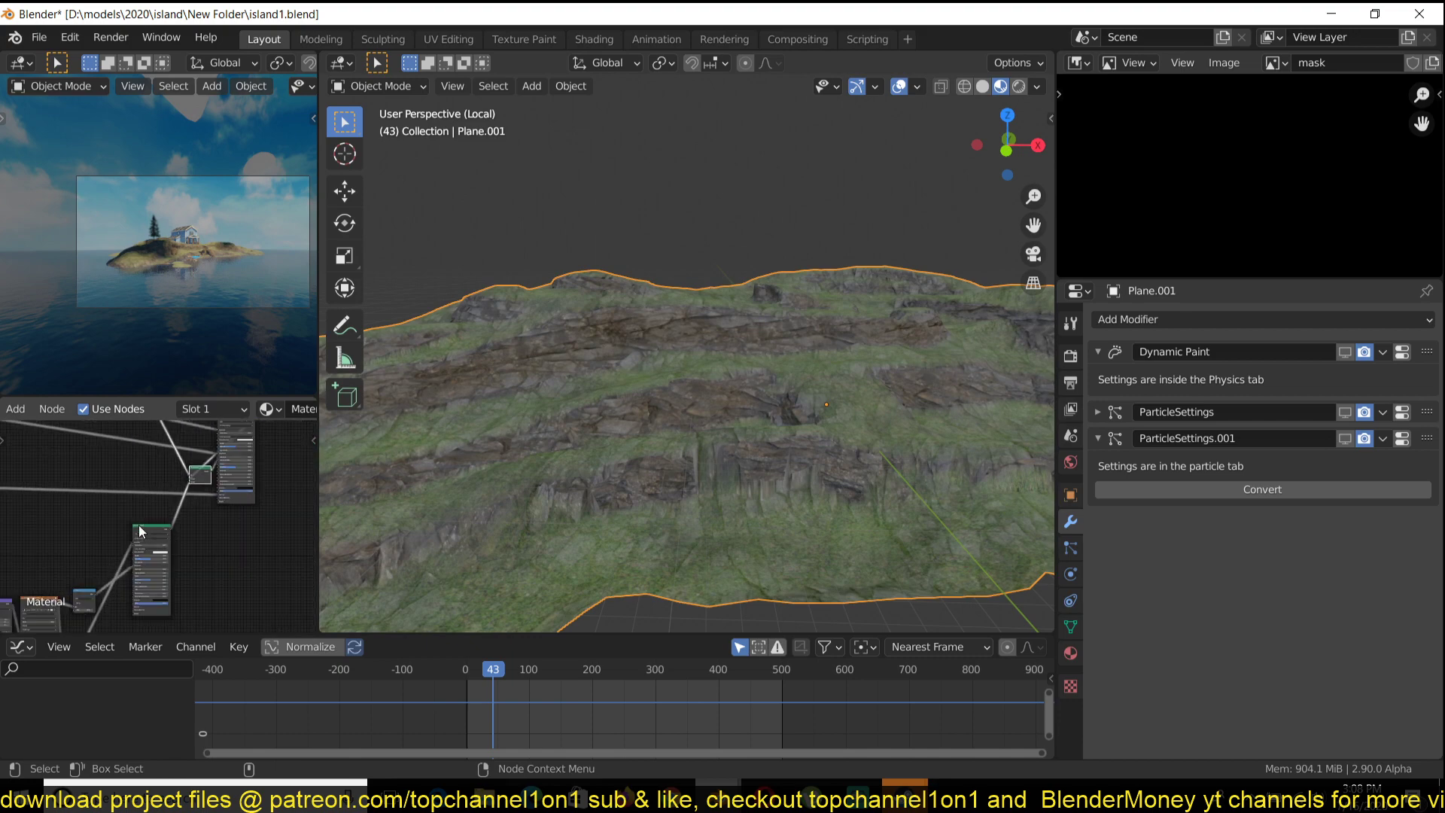
pyautogui.scroll(2, 557, 476)
pyautogui.scroll(3, 556, 476)
pyautogui.moveTo(557, 476); pyautogui.dragTo(585, 492, button='middle')
pyautogui.scroll(-8, 612, 480)
pyautogui.scroll(5, 594, 487)
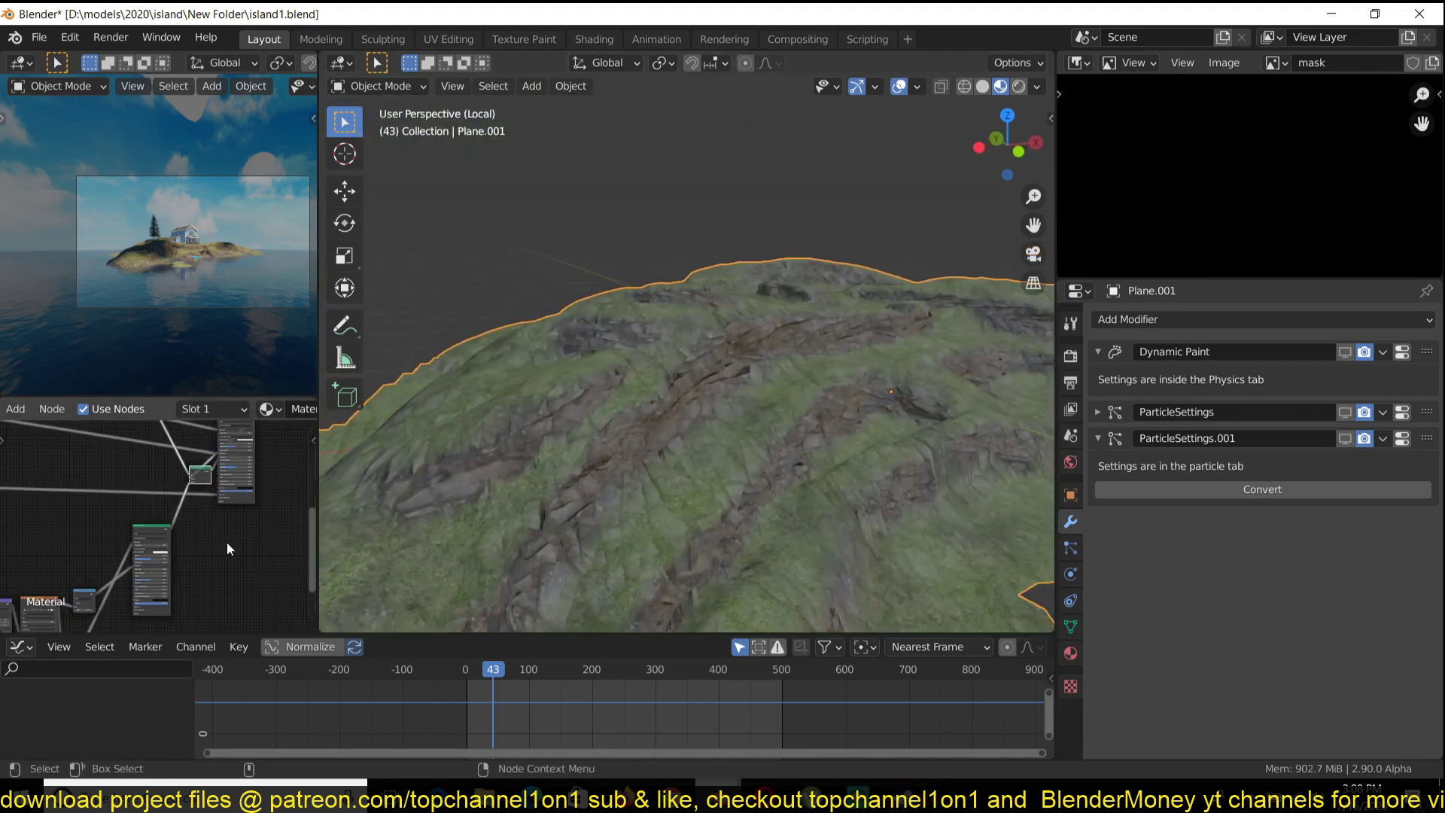
# Move the rock Principled BSDF node ahead of the Mix Shader, comparing the rock-only preview with the final mix
pyautogui.moveTo(227, 542); pyautogui.dragTo(86, 580, button='middle')
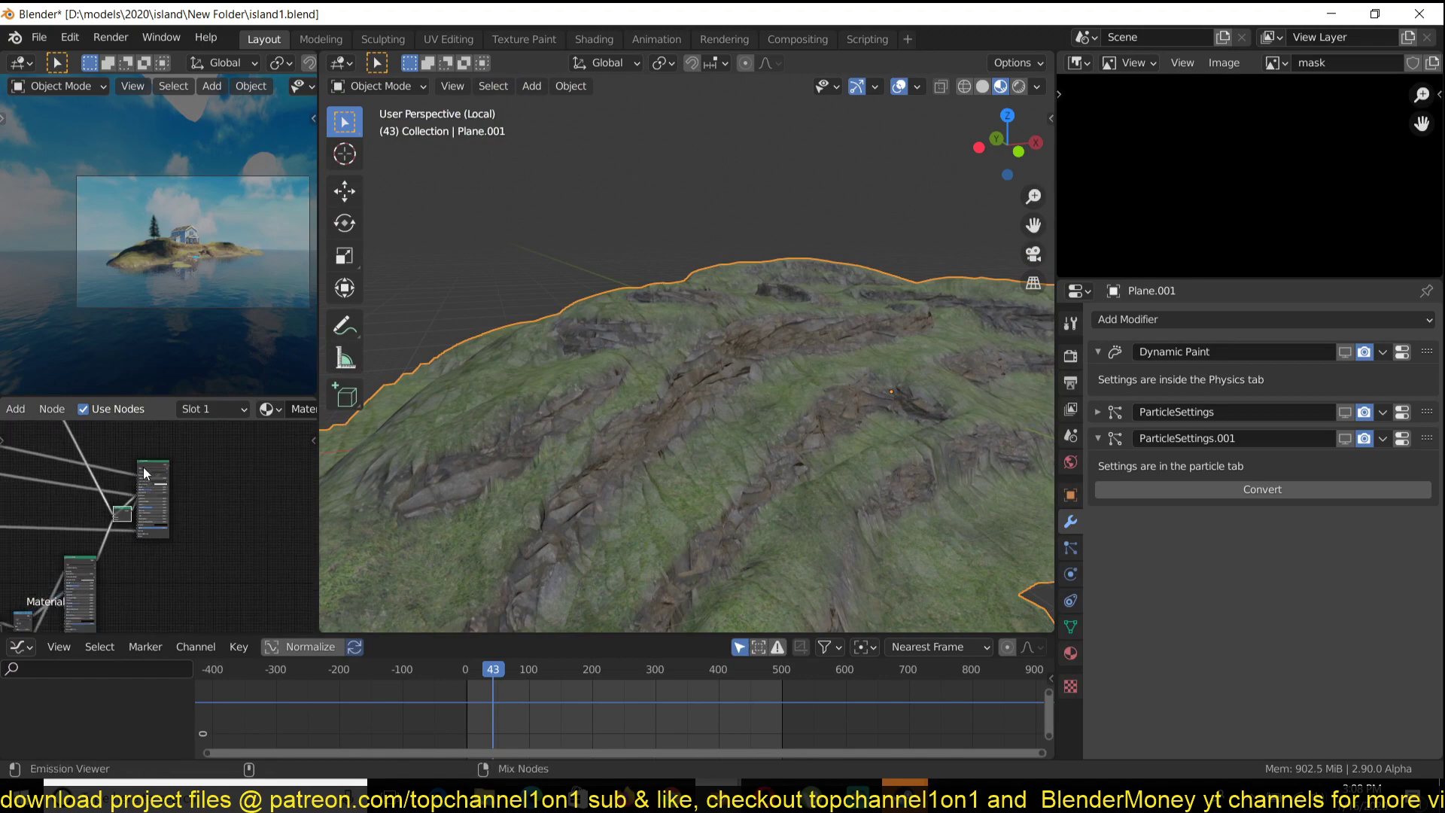
pyautogui.keyDown('ctrl'); pyautogui.keyDown('shift'); pyautogui.click(150, 465); pyautogui.keyUp('shift'); pyautogui.keyUp('ctrl')
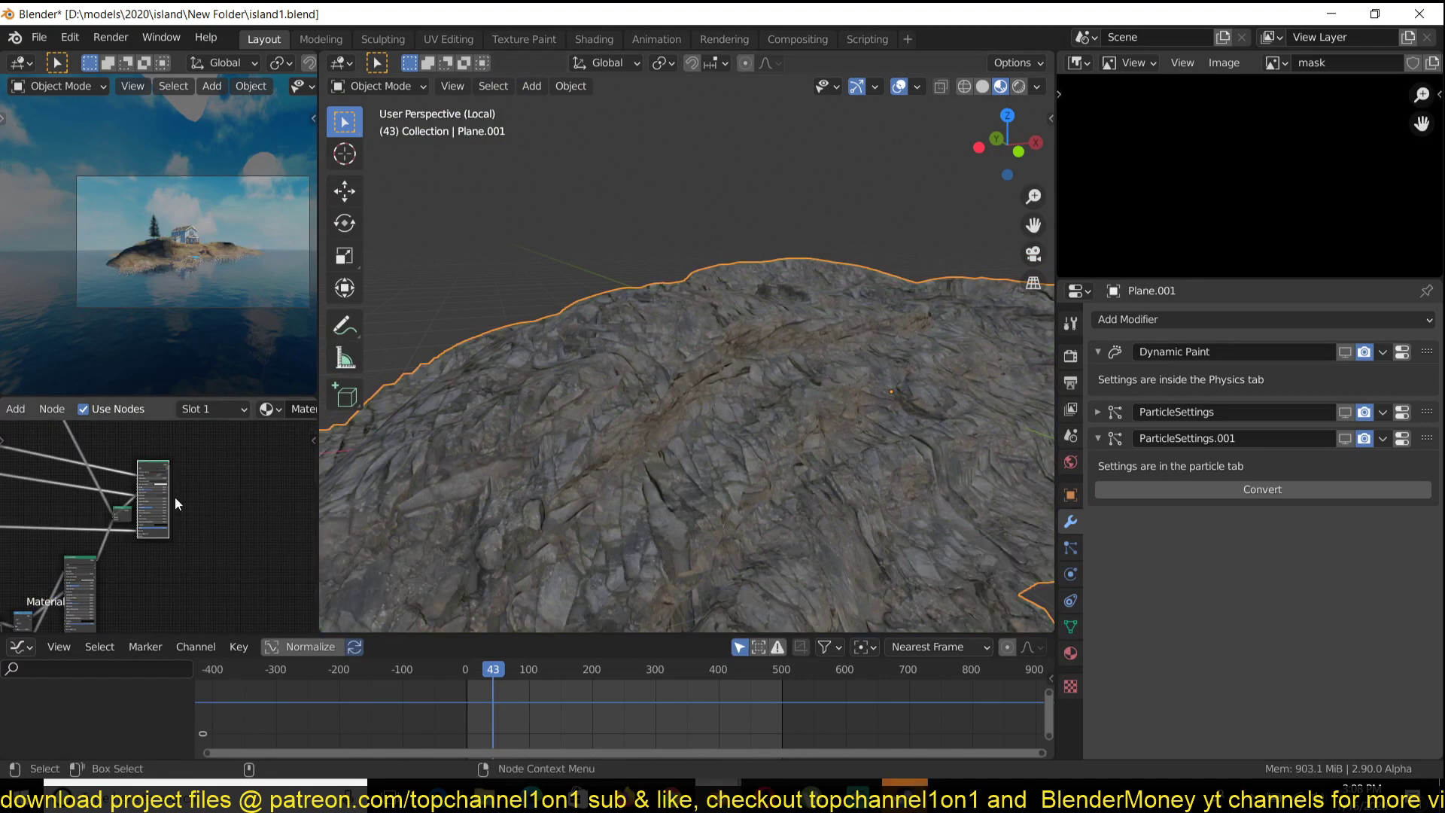
pyautogui.scroll(-4, 175, 497)
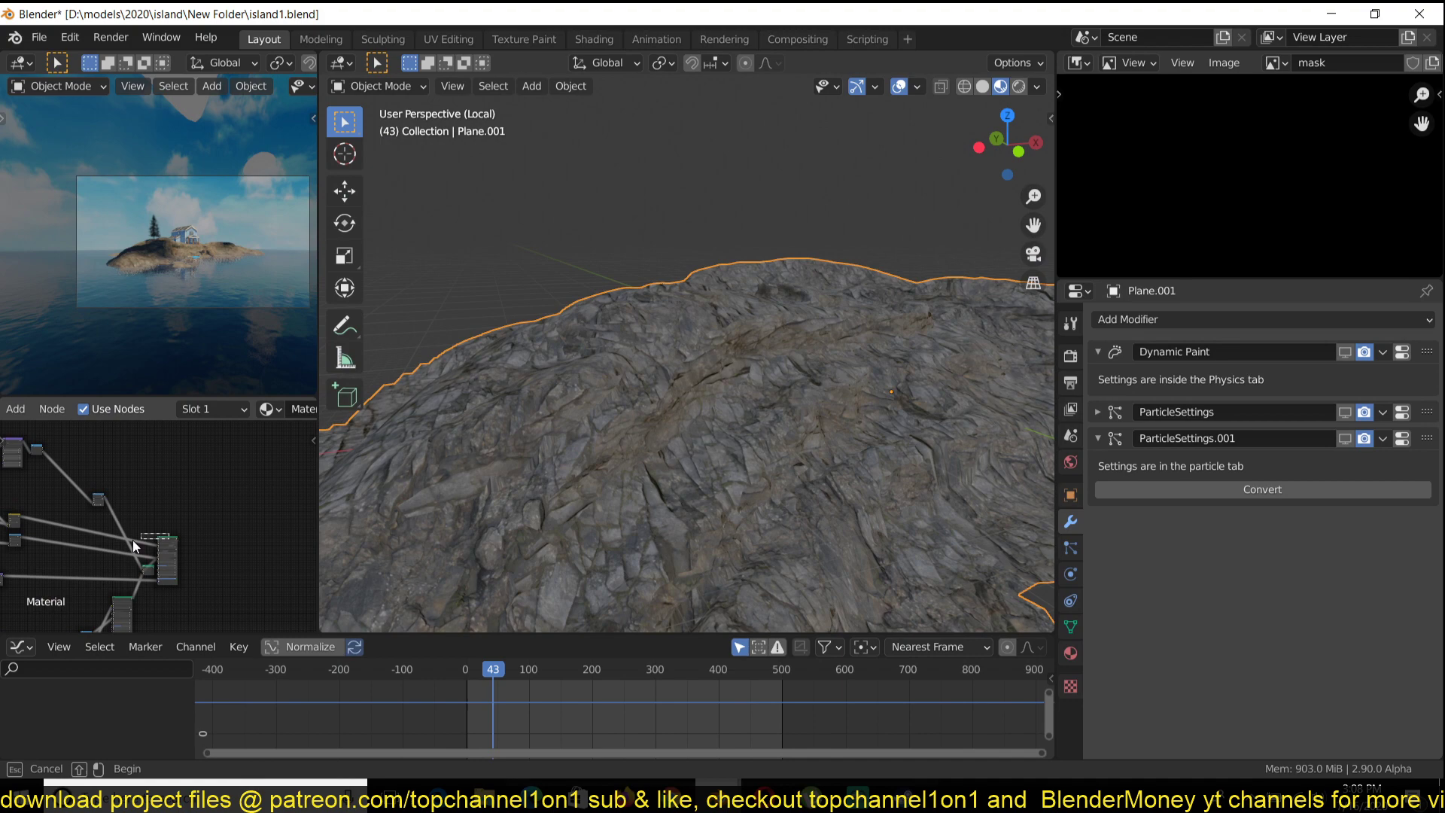
pyautogui.moveTo(174, 538); pyautogui.dragTo(118, 540)
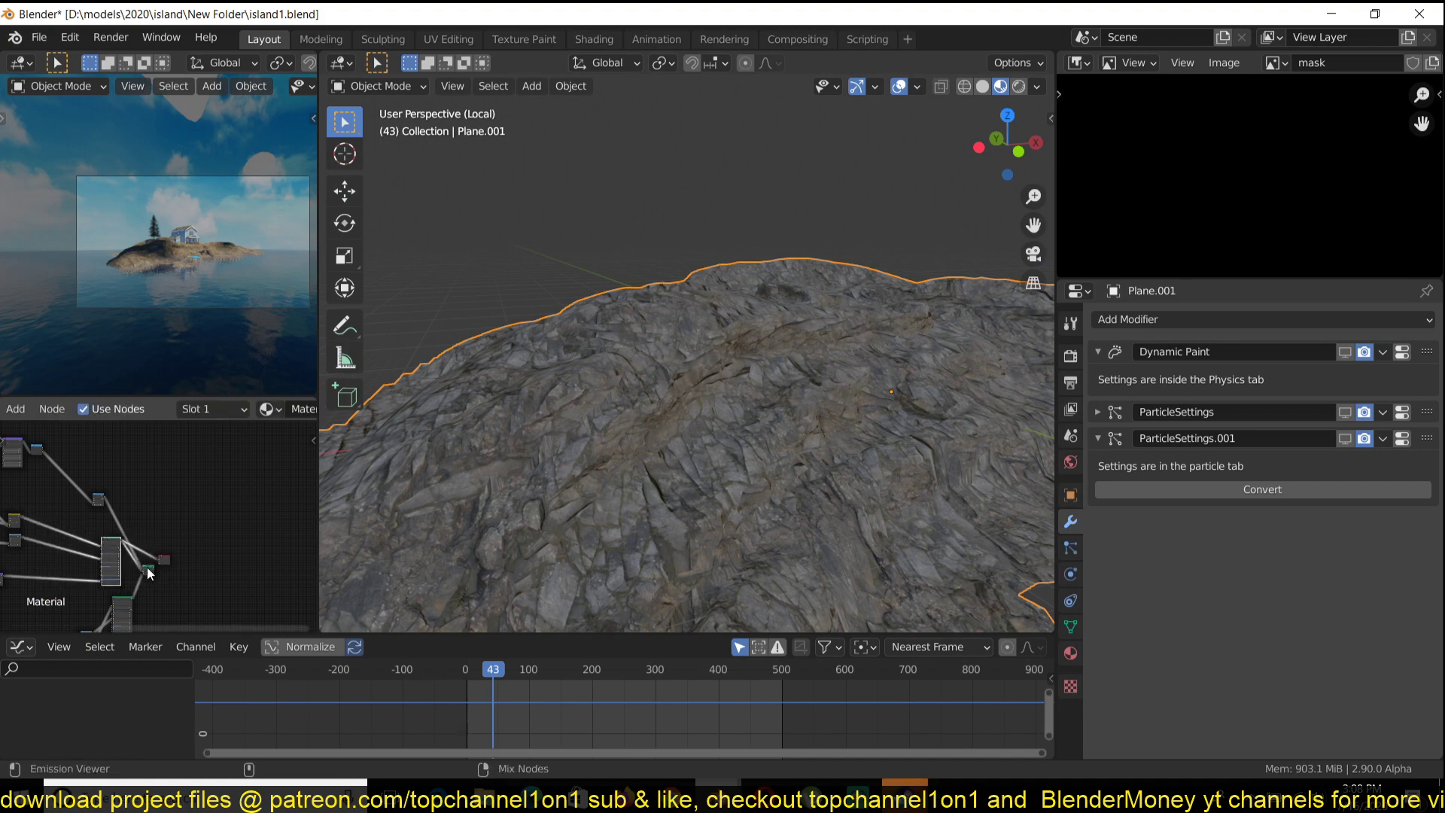
pyautogui.keyDown('ctrl'); pyautogui.keyDown('shift'); pyautogui.click(149, 569); pyautogui.keyUp('shift'); pyautogui.keyUp('ctrl')
pyautogui.moveTo(355, 498); pyautogui.dragTo(511, 436, button='middle')
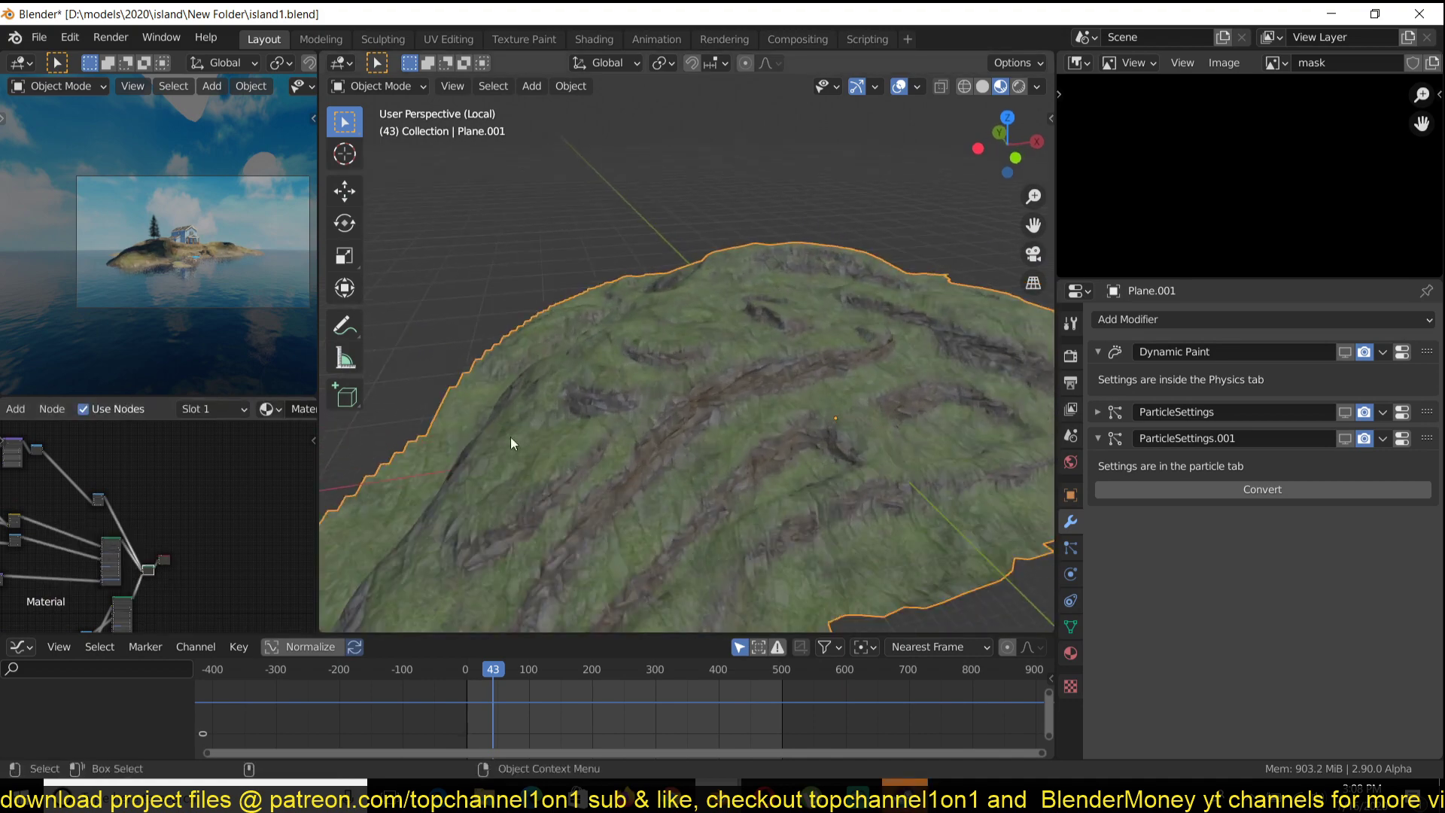
# Sculpt several Clay Strips strokes across the terrain's grassy slope in Sculpt Mode to change where rock and grass appear
pyautogui.click(483, 309)
pyautogui.click(395, 88)
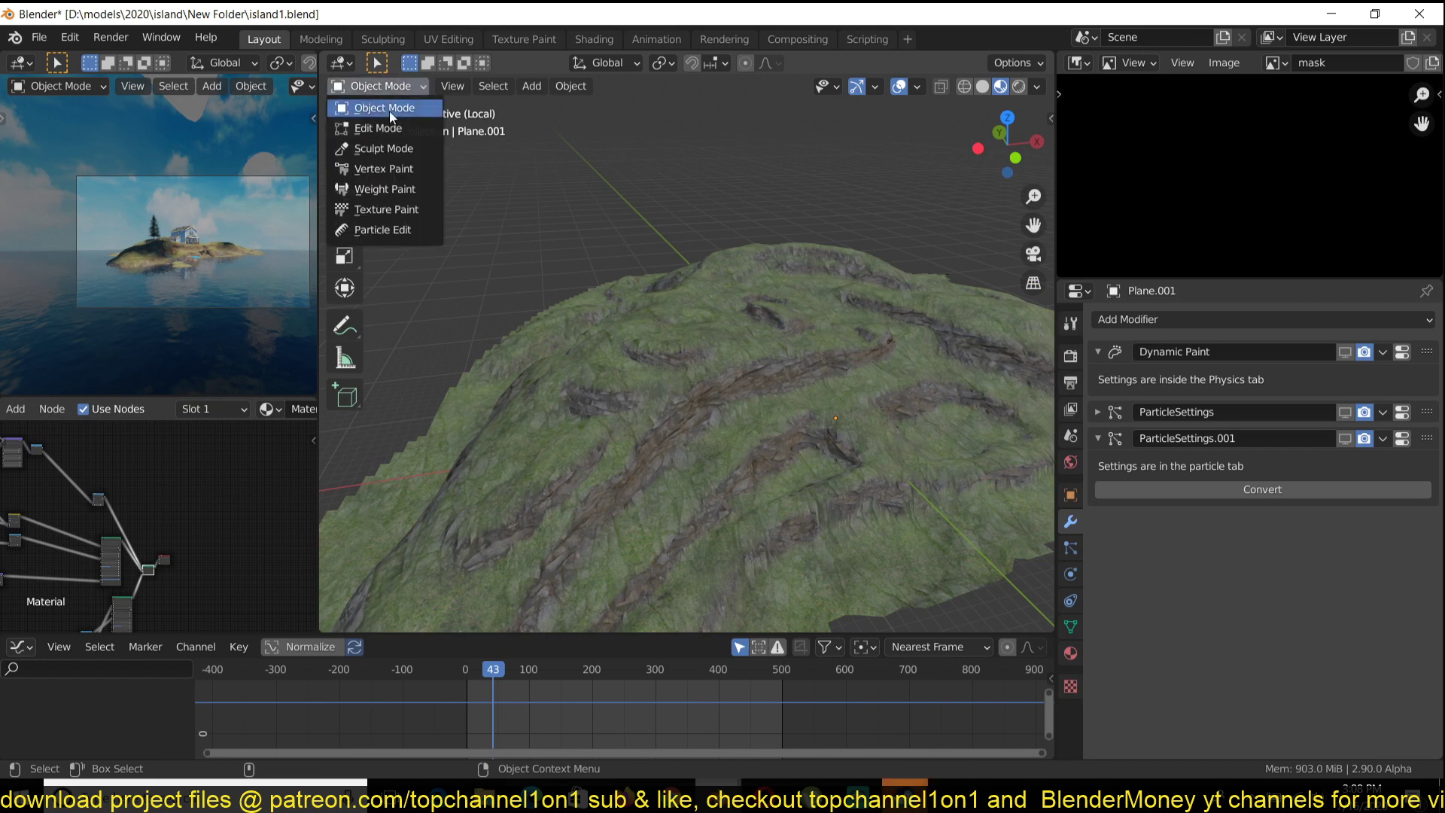
pyautogui.click(770, 316)
pyautogui.click(378, 87)
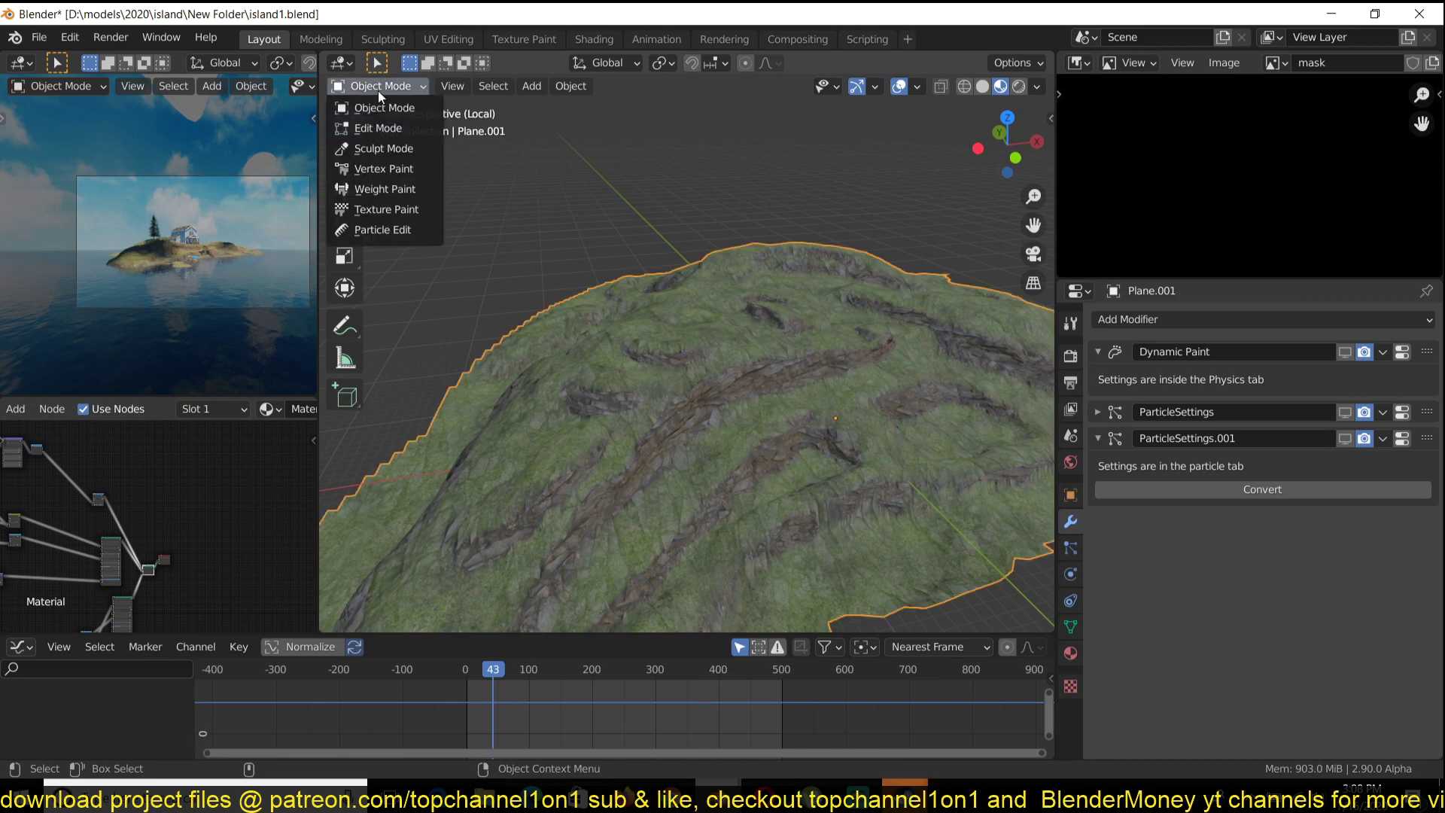
pyautogui.click(390, 147)
pyautogui.scroll(4, 640, 248)
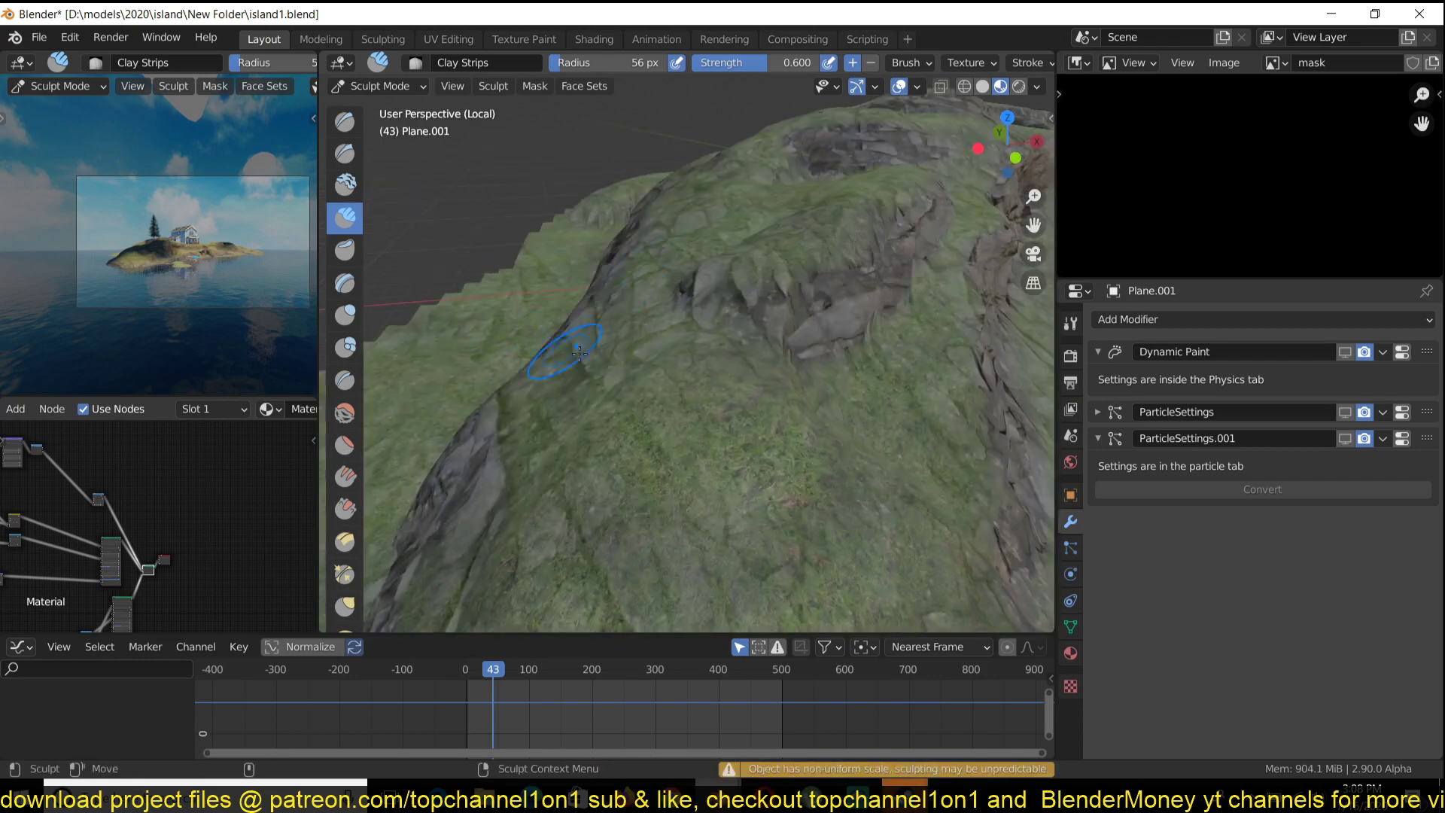
pyautogui.moveTo(580, 354); pyautogui.dragTo(788, 473)
pyautogui.moveTo(710, 429); pyautogui.dragTo(781, 424)
pyautogui.moveTo(897, 374); pyautogui.dragTo(891, 350)
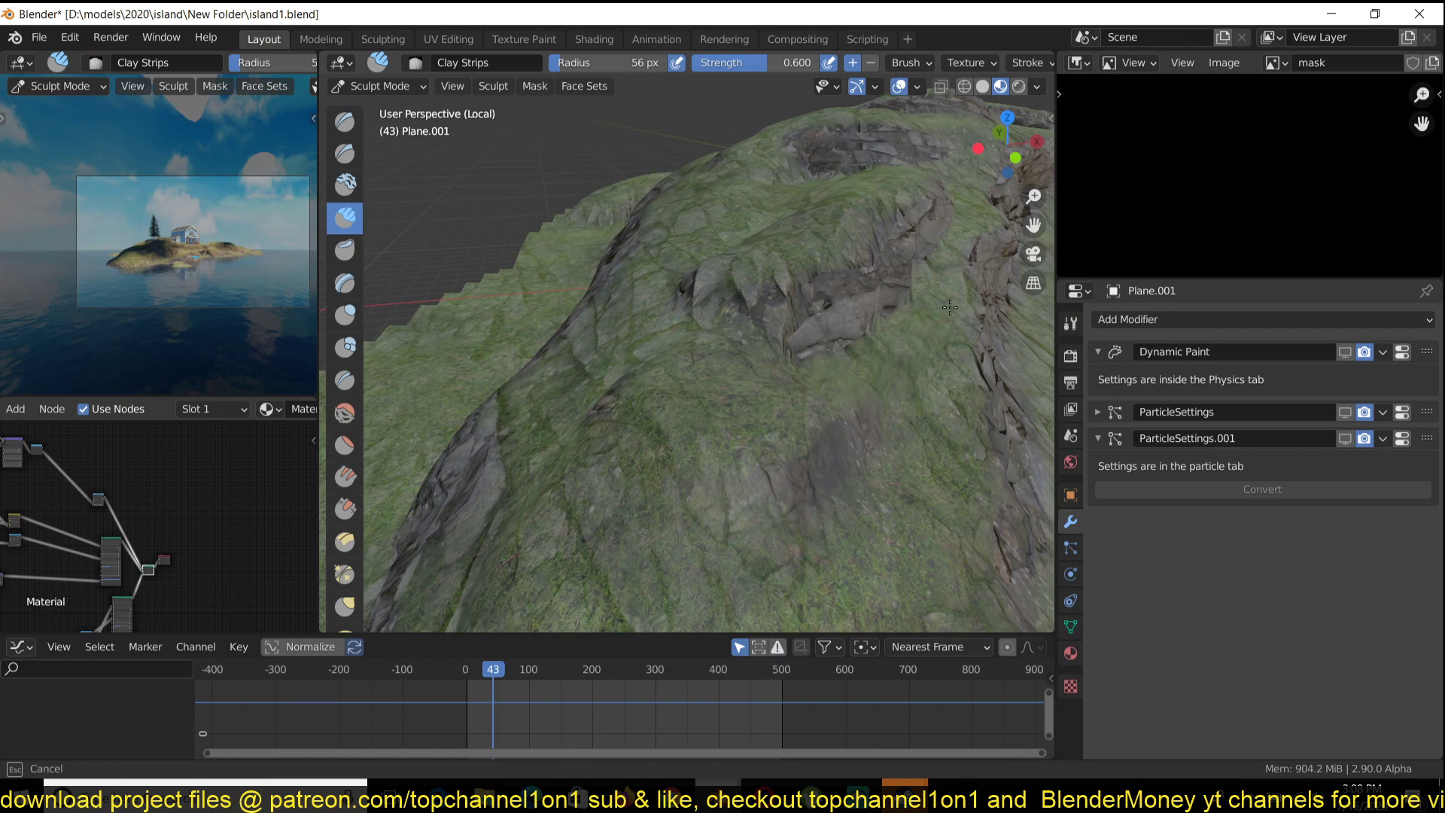
pyautogui.moveTo(725, 448); pyautogui.dragTo(662, 460)
pyautogui.moveTo(646, 451); pyautogui.dragTo(612, 420, button='middle')
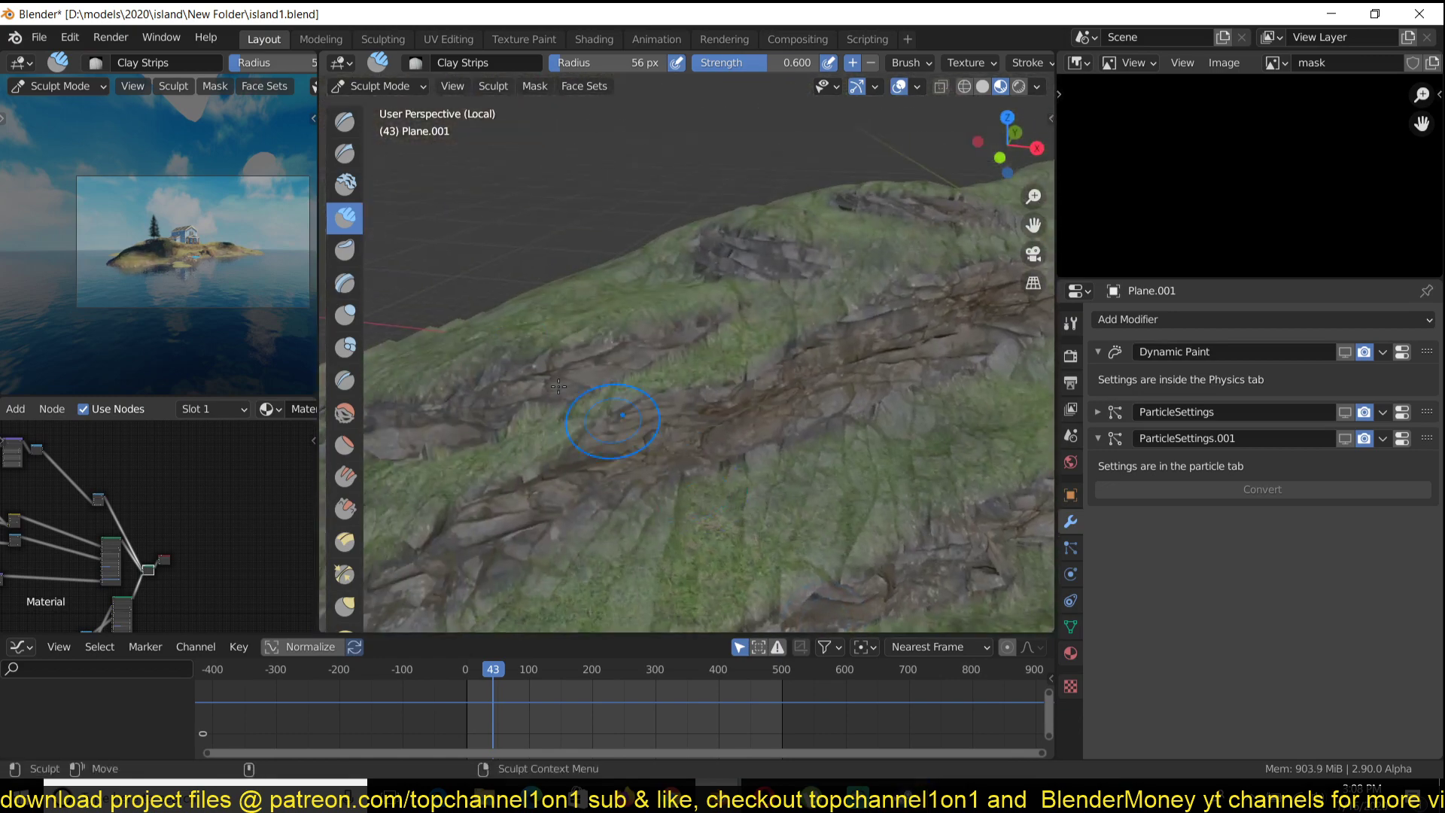
# Return the terrain to Object Mode and inspect the sculpted slopes from farther away
pyautogui.click(367, 92)
pyautogui.click(369, 92)
pyautogui.click(373, 87)
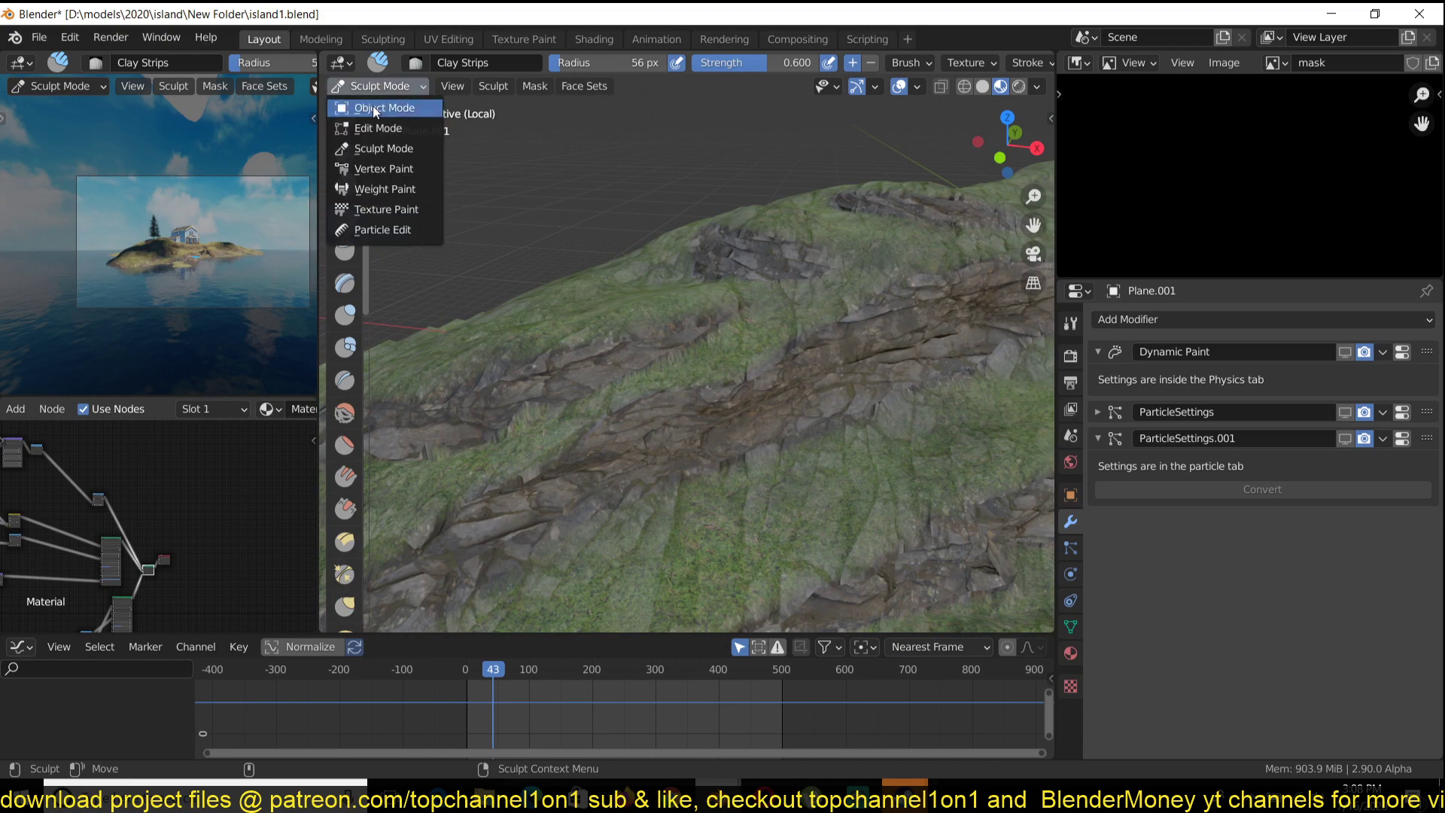
pyautogui.click(373, 106)
pyautogui.scroll(-5, 634, 356)
pyautogui.keyDown('shift'); pyautogui.moveTo(654, 365); pyautogui.dragTo(567, 365, button='middle'); pyautogui.keyUp('shift')
pyautogui.scroll(1, 567, 381)
pyautogui.scroll(4, 549, 391)
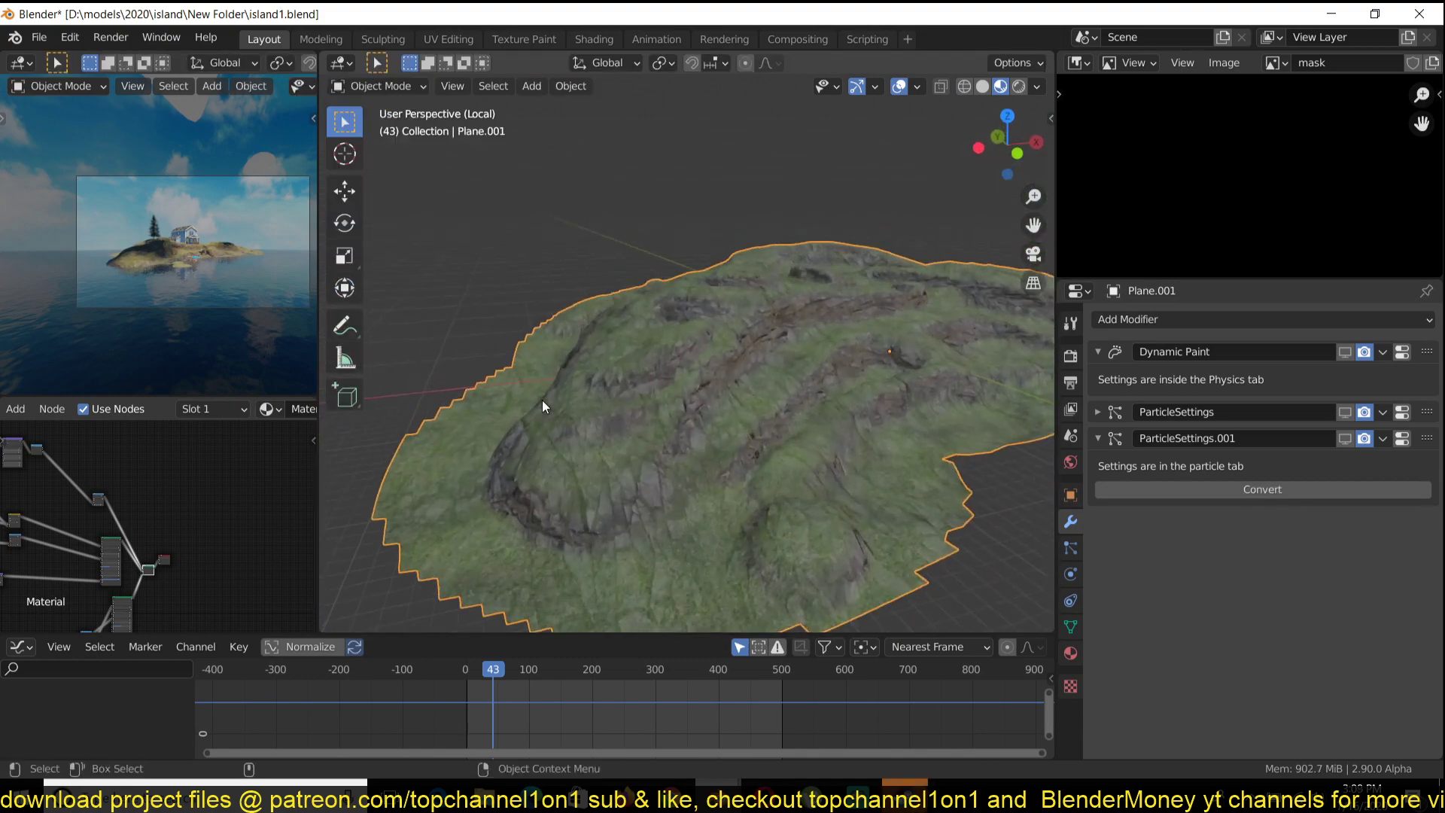
# Examine the Texture Coordinate and Mapping nodes feeding the rock textures, alongside the terrain's surface
pyautogui.moveTo(76, 540); pyautogui.dragTo(322, 488, button='middle')
pyautogui.scroll(4, 638, 412)
pyautogui.scroll(-3, 586, 326)
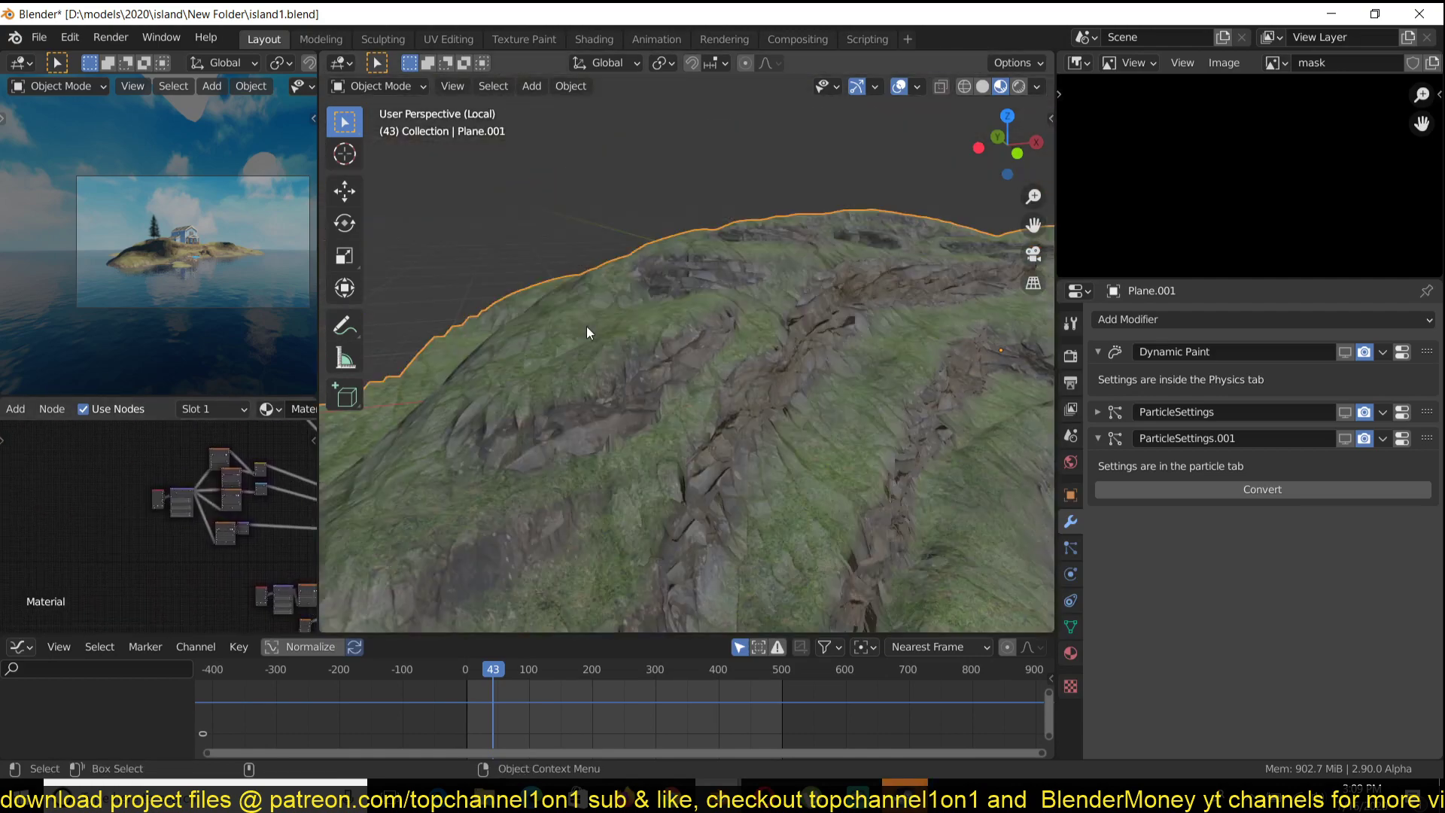
pyautogui.moveTo(585, 326); pyautogui.dragTo(586, 342, button='middle')
pyautogui.moveTo(369, 444)
pyautogui.keyDown('shift'); pyautogui.mouseDown(button='middle')
pyautogui.moveTo(323, 450)
pyautogui.moveTo(362, 428)
pyautogui.mouseUp(button='middle'); pyautogui.keyUp('shift')
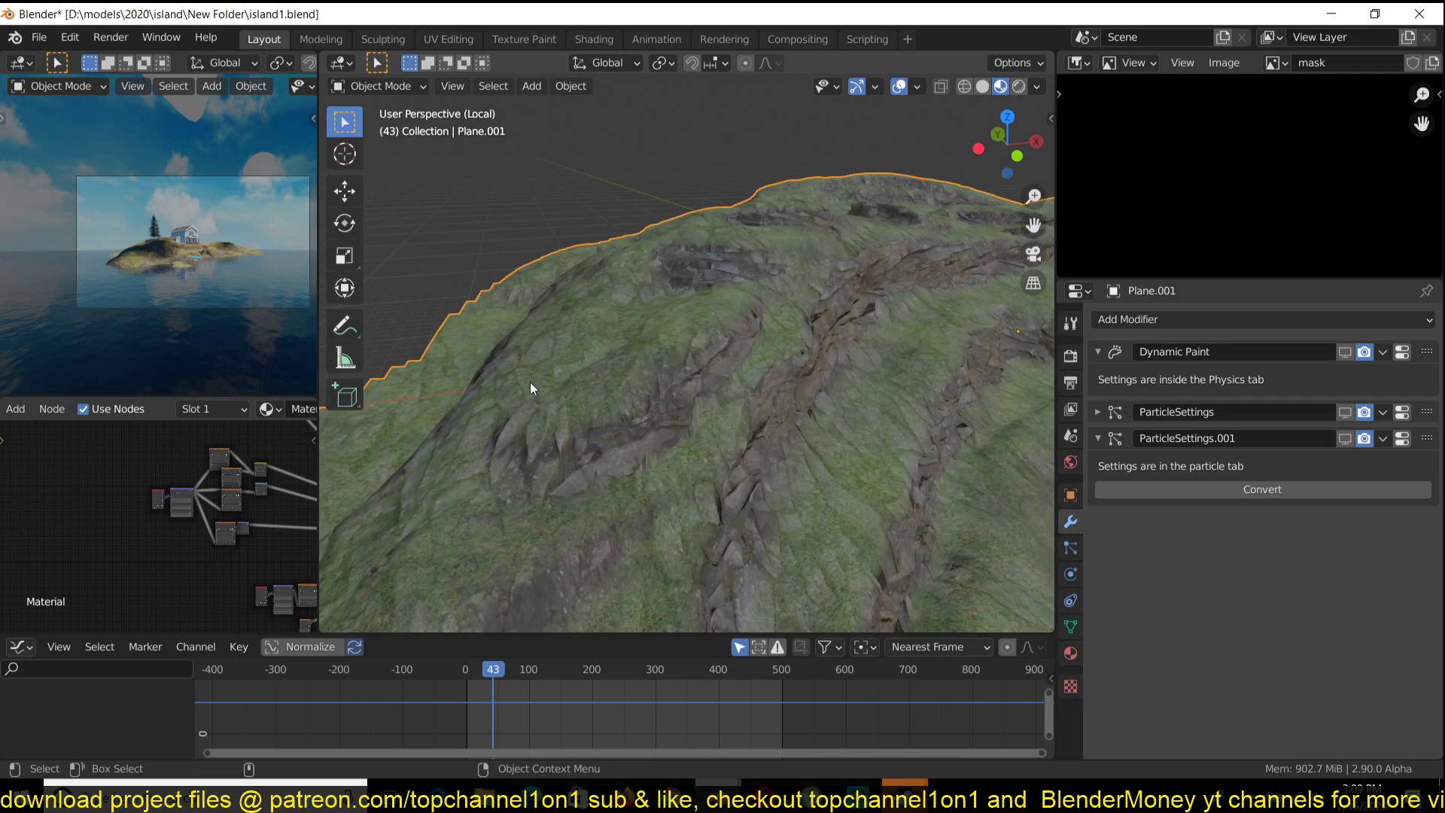
pyautogui.moveTo(71, 565); pyautogui.dragTo(0, 549, button='middle')
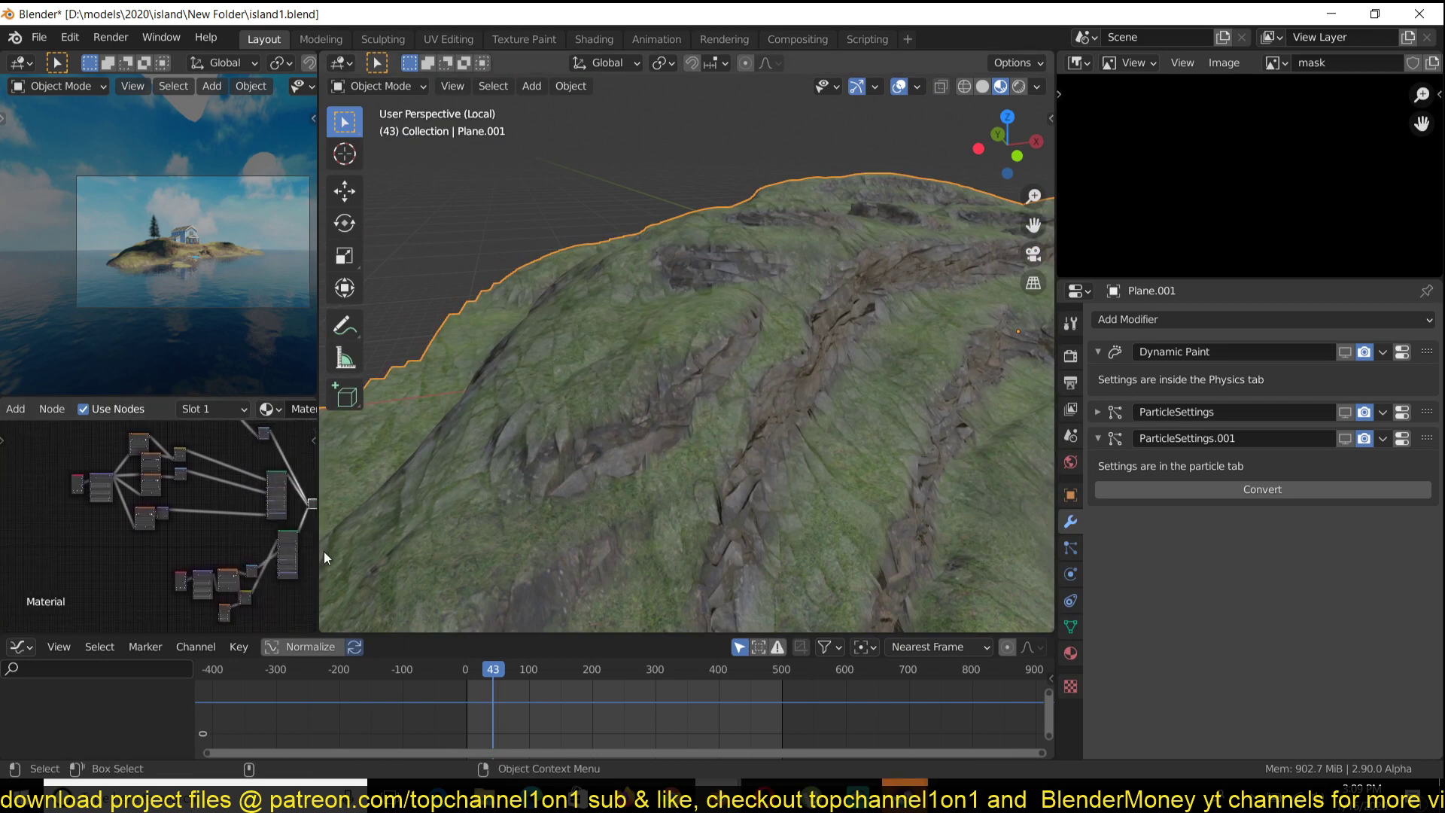
pyautogui.scroll(5, 209, 493)
pyautogui.moveTo(188, 491); pyautogui.dragTo(256, 546, button='middle')
pyautogui.scroll(6, 256, 544)
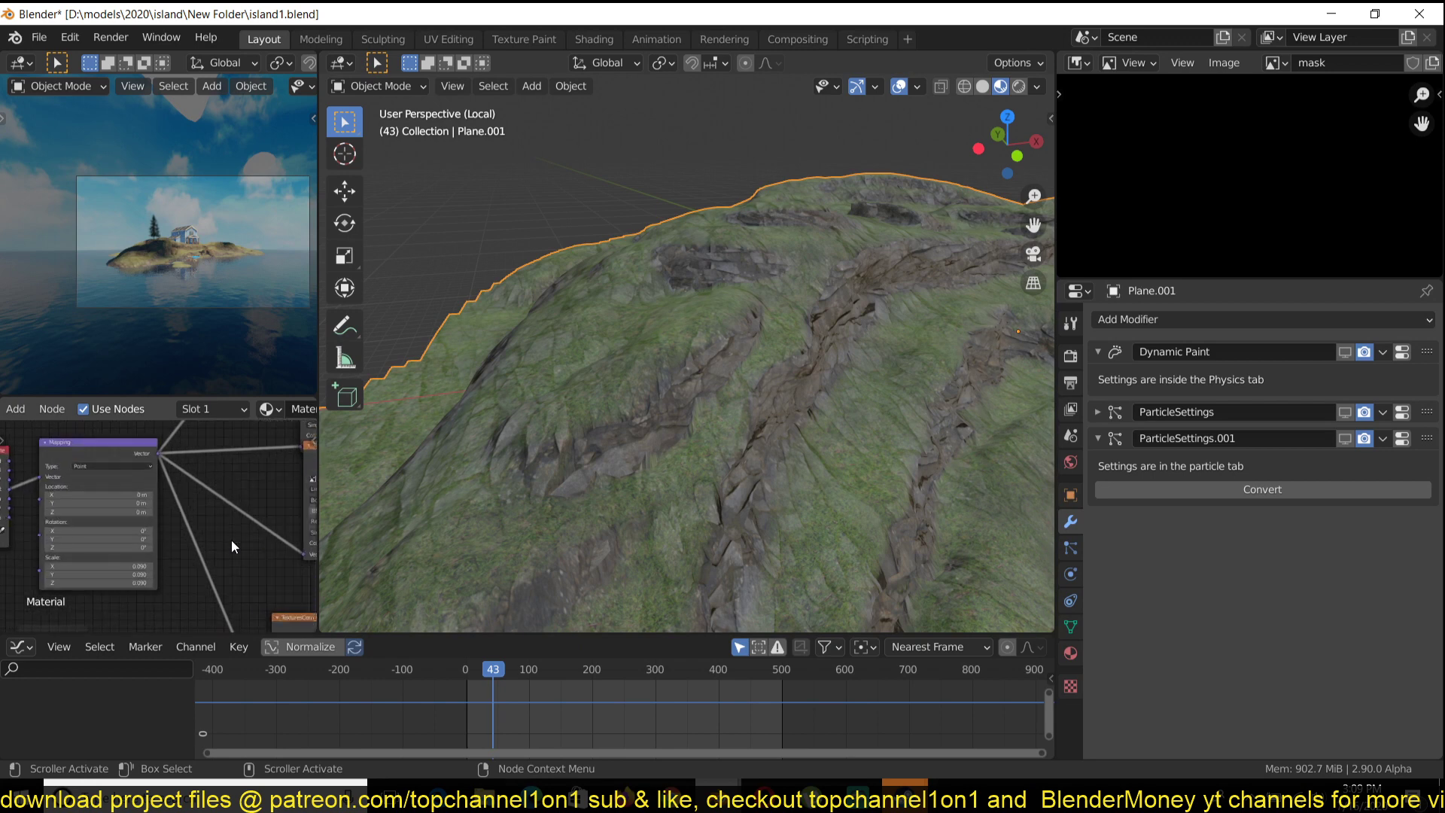
pyautogui.moveTo(70, 501); pyautogui.dragTo(129, 506, button='middle')
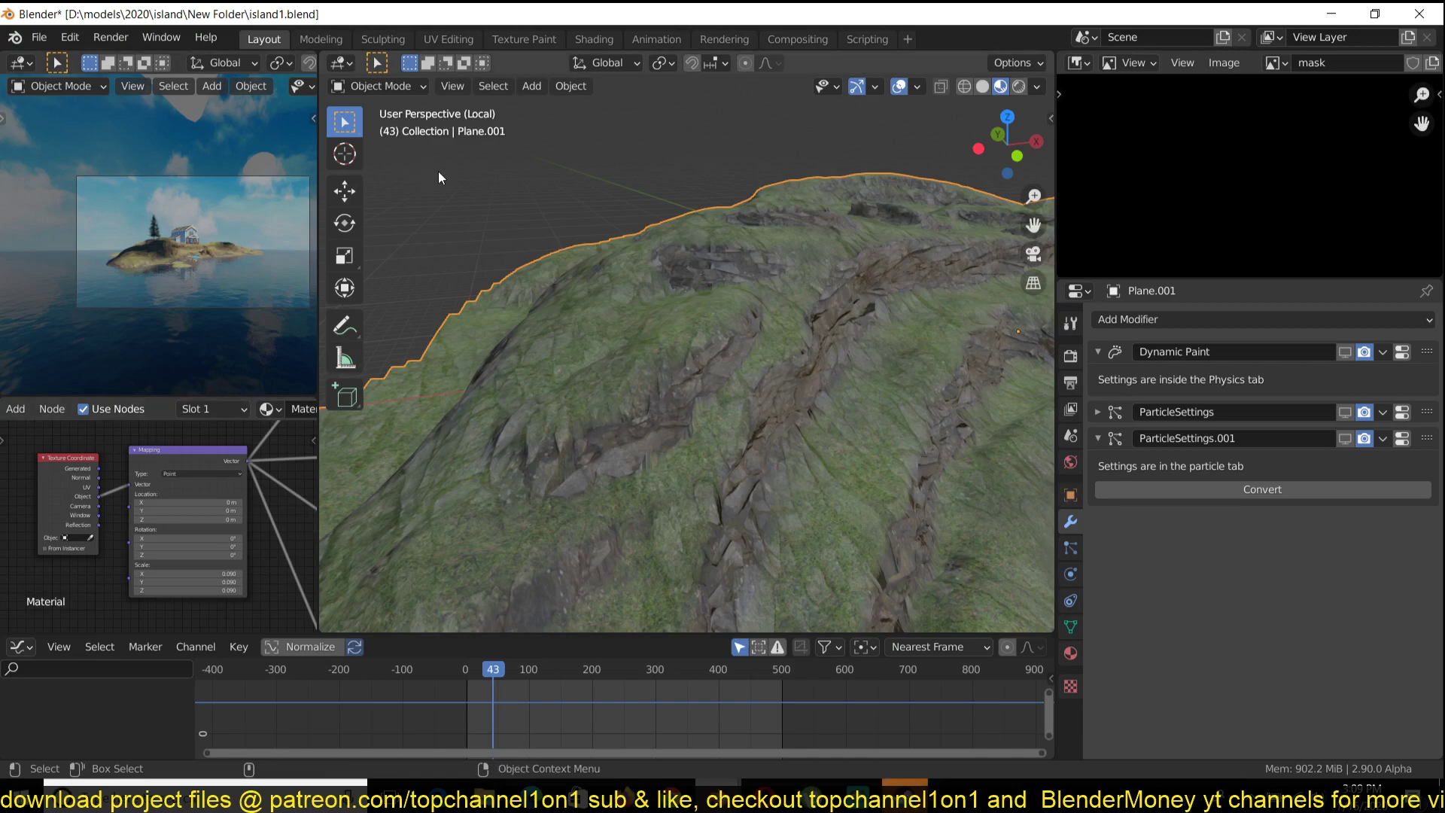
# Check the projection options of the cliff rock roughness texture node and inspect the texturing on the terrain
pyautogui.moveTo(302, 550); pyautogui.dragTo(119, 537, button='middle')
pyautogui.scroll(-4, 339, 512)
pyautogui.scroll(-2, 209, 539)
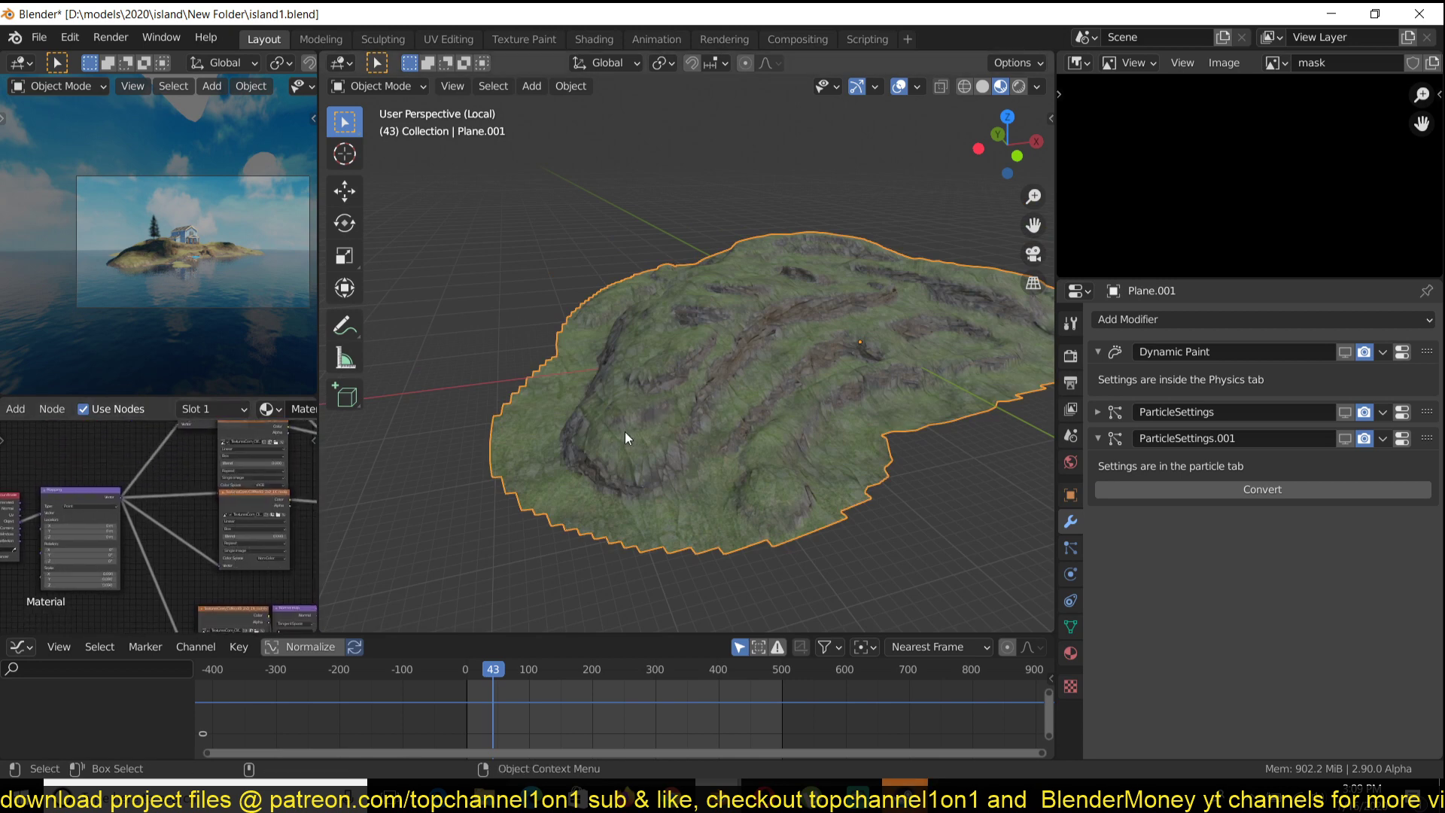
pyautogui.moveTo(51, 498); pyautogui.dragTo(77, 487, button='middle')
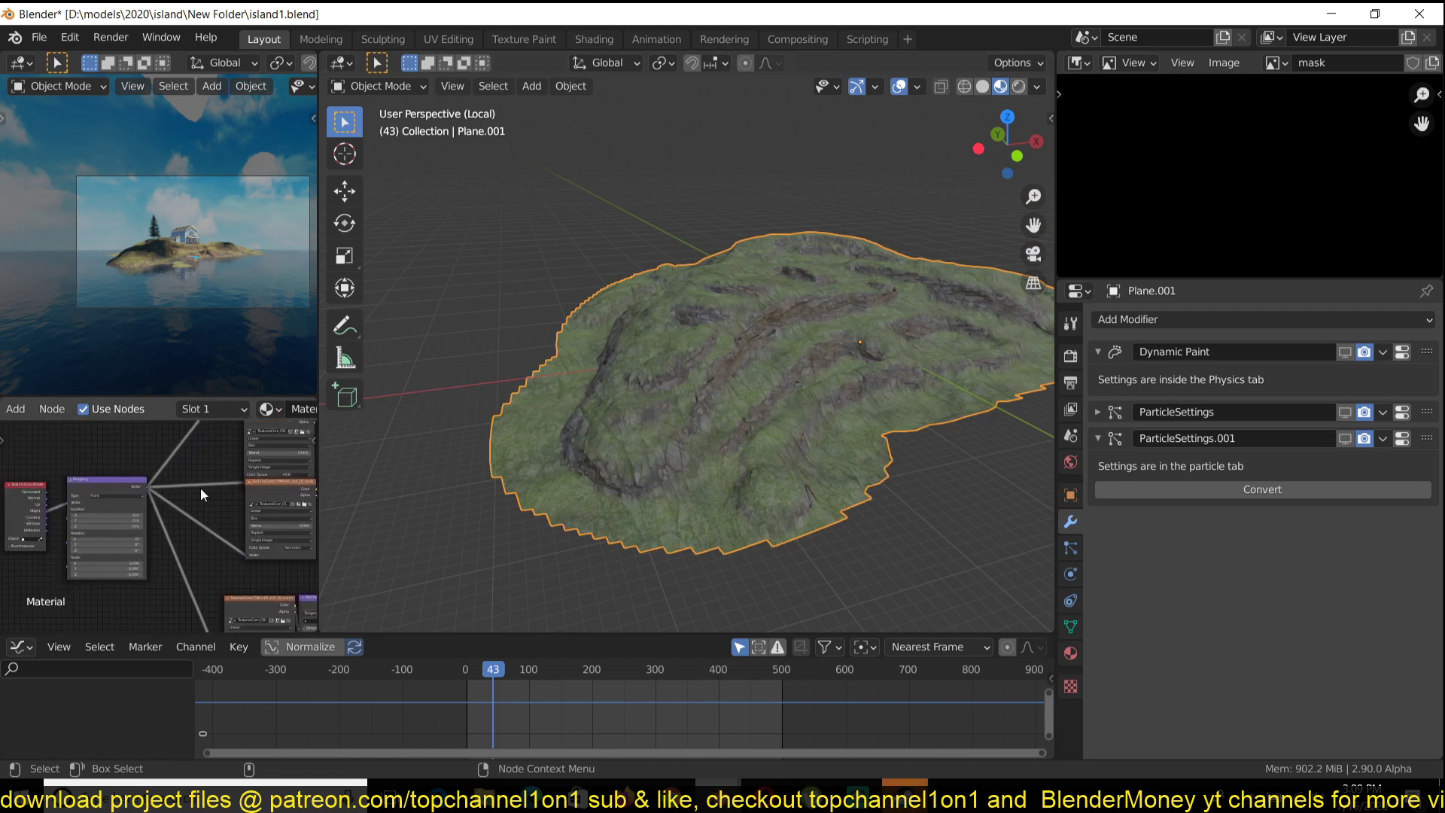
pyautogui.moveTo(200, 487); pyautogui.dragTo(110, 468, button='middle')
pyautogui.scroll(4, 146, 456)
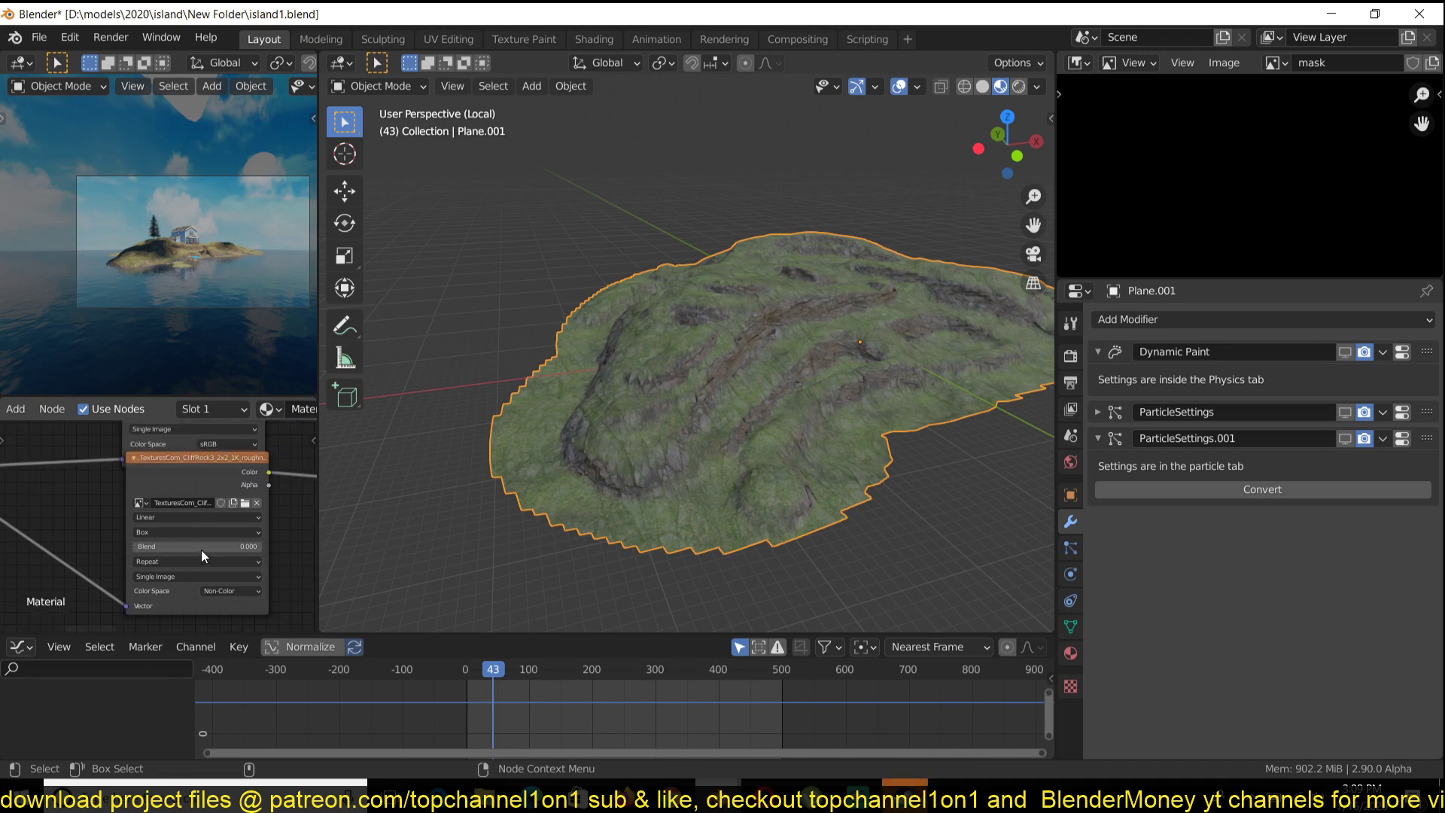
pyautogui.click(202, 534)
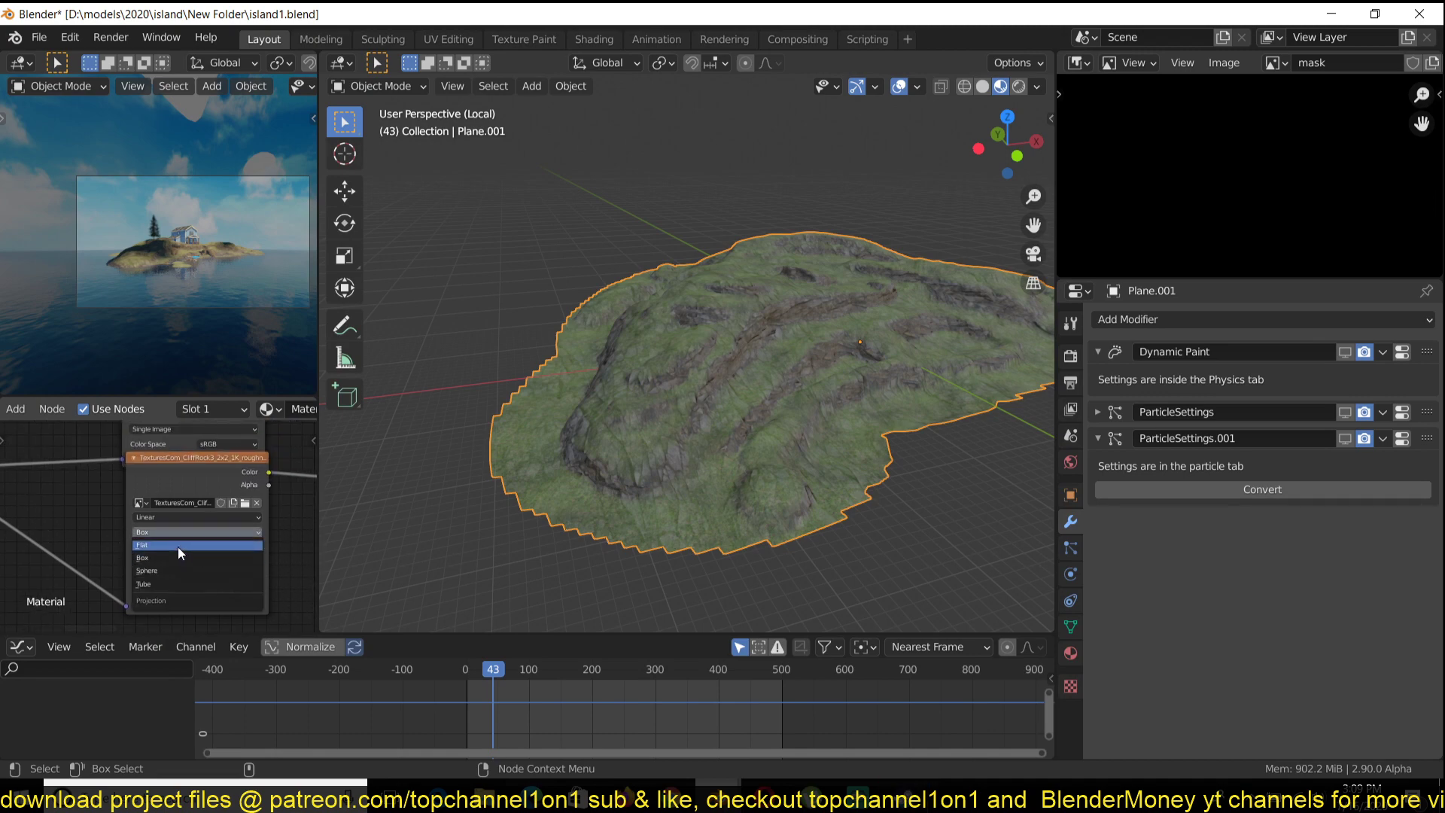
pyautogui.scroll(3, 659, 388)
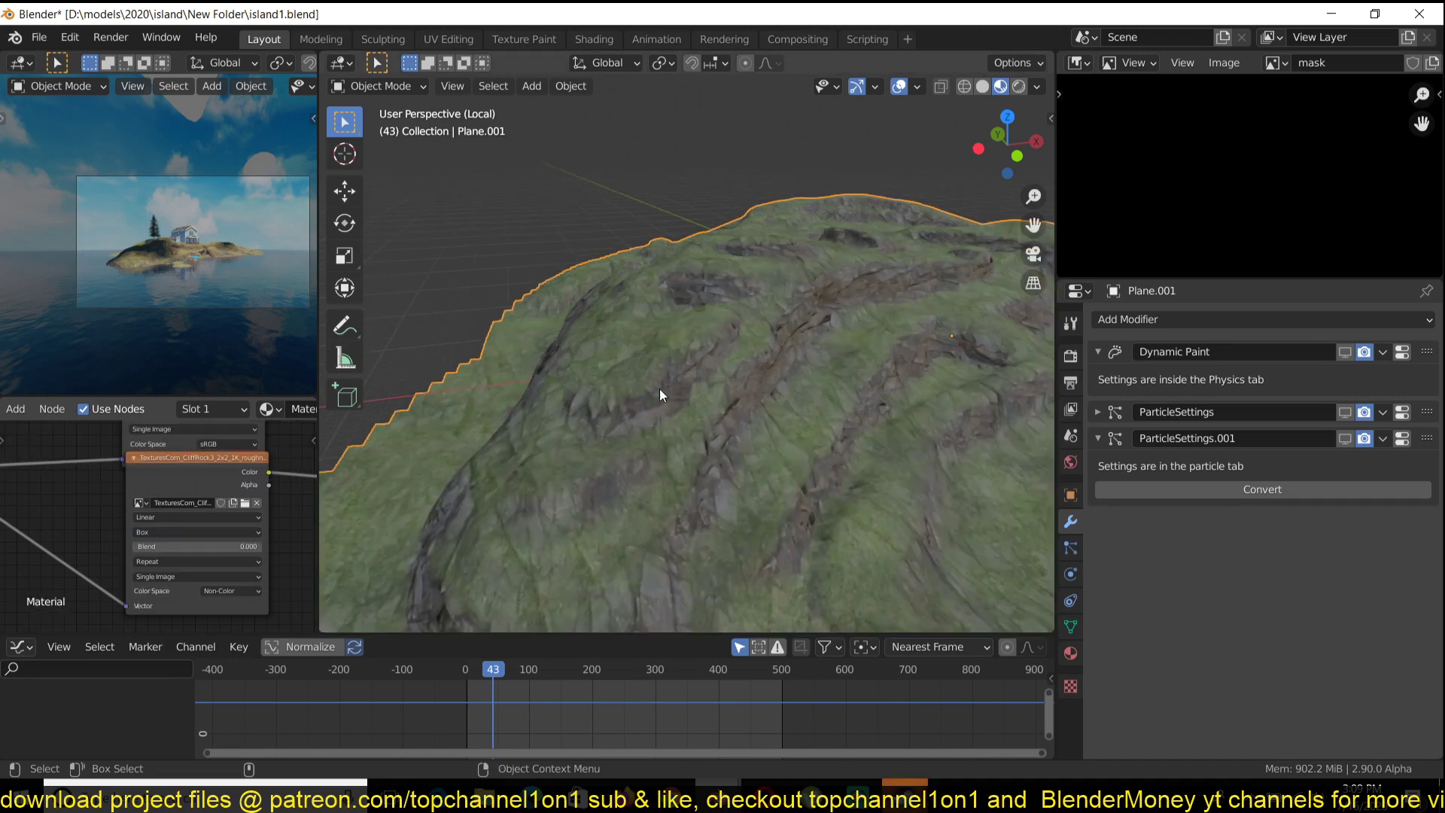
pyautogui.scroll(-6, 211, 486)
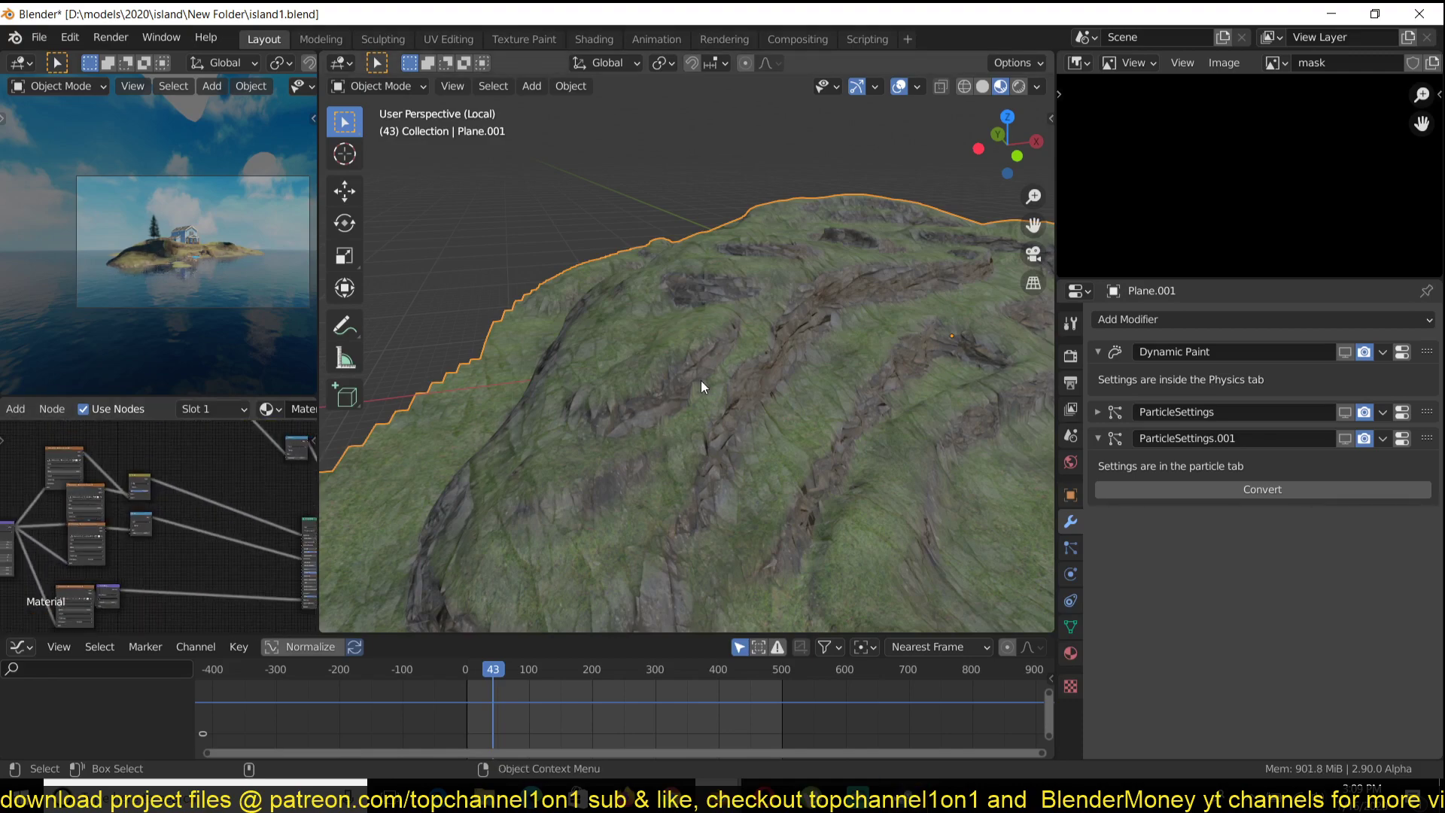
# Exit local view to show the whole island scene, and toggle the Dynamic Paint modifier's viewport display
pyautogui.press('KP_Divide')
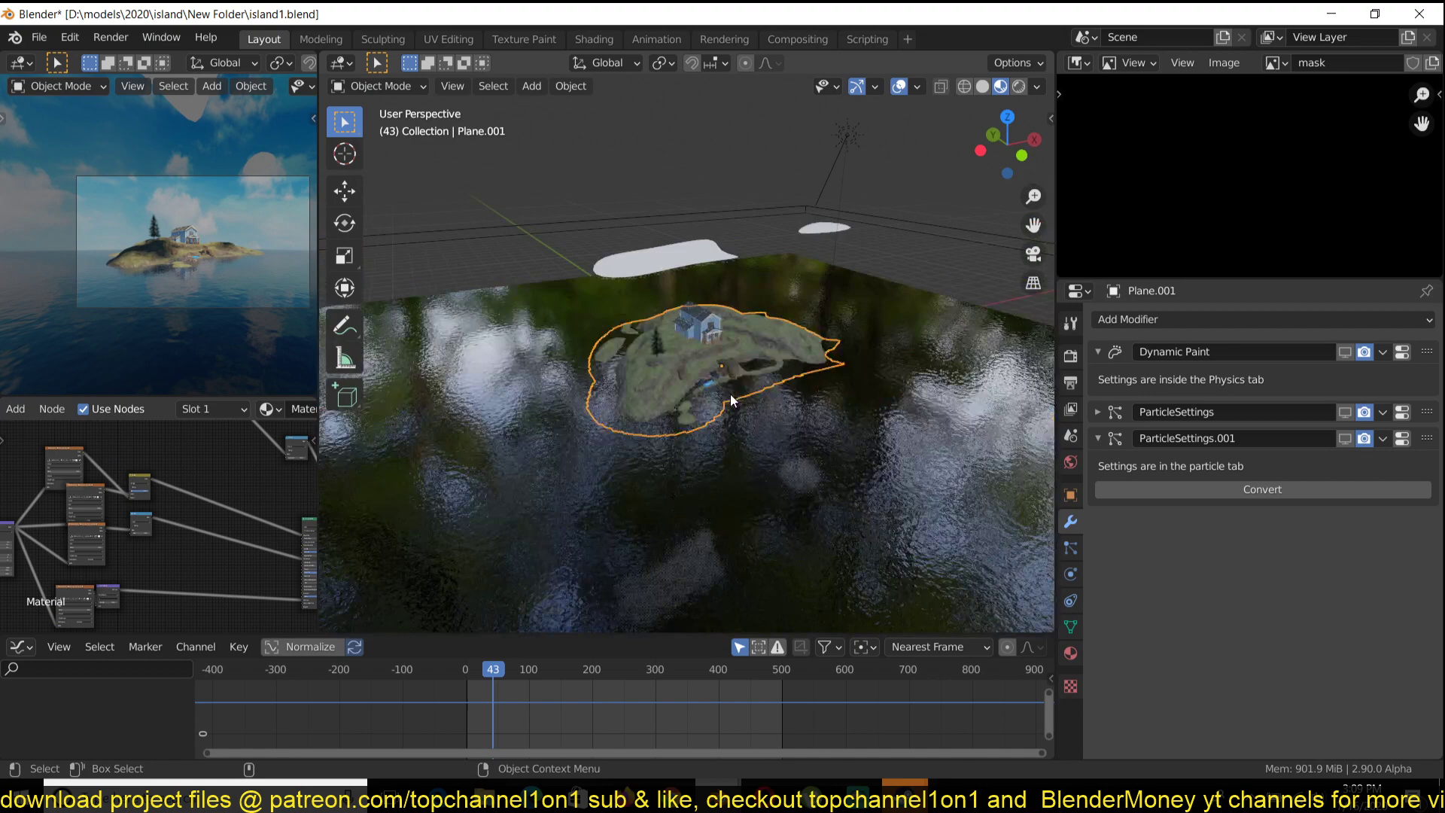
pyautogui.scroll(5, 731, 400)
pyautogui.click(1344, 351)
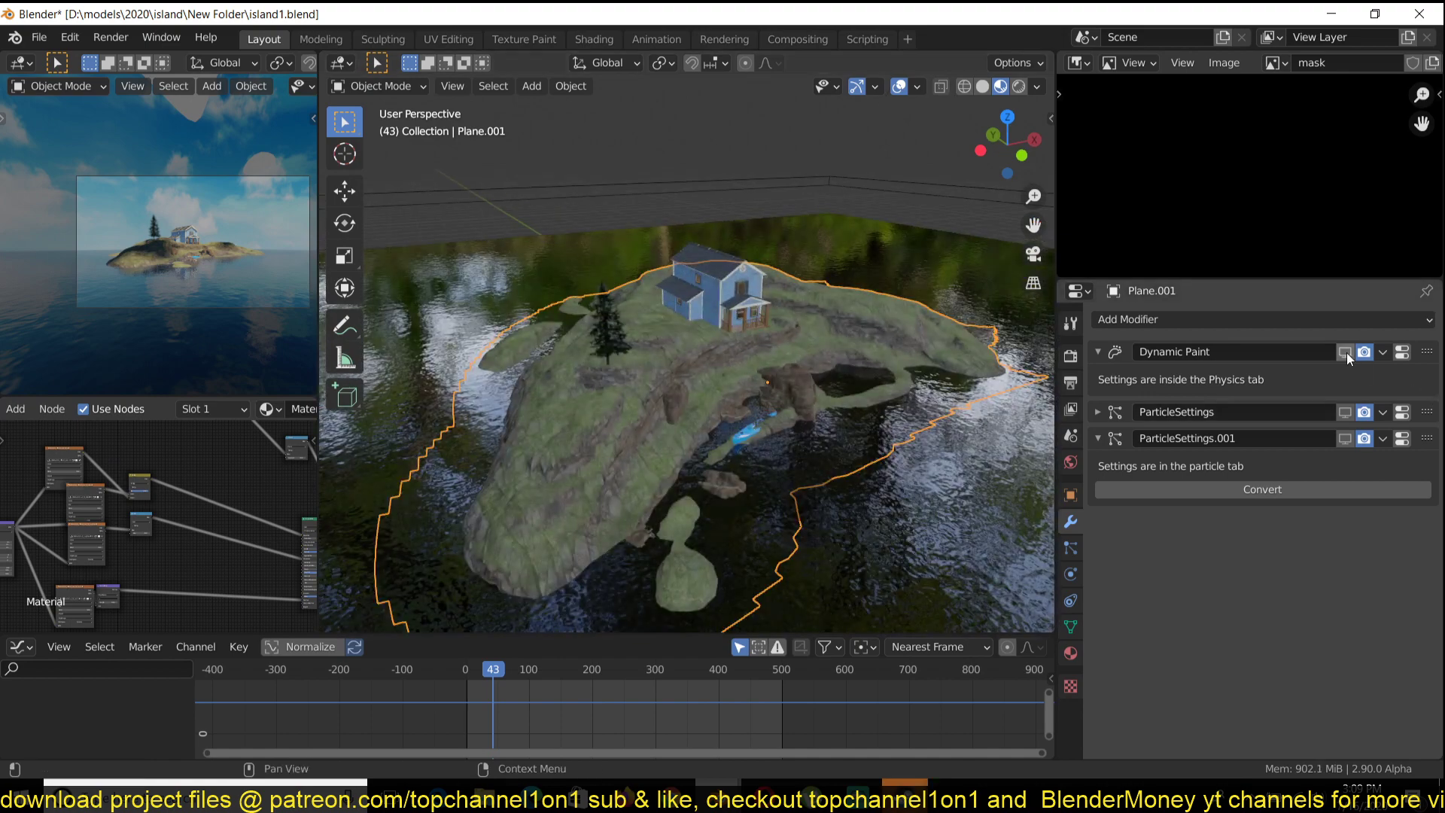
# Enable viewport display of both particle system modifiers on the terrain, clear the selection and inspect the scattered trees and grass
pyautogui.click(1345, 412)
pyautogui.click(1345, 438)
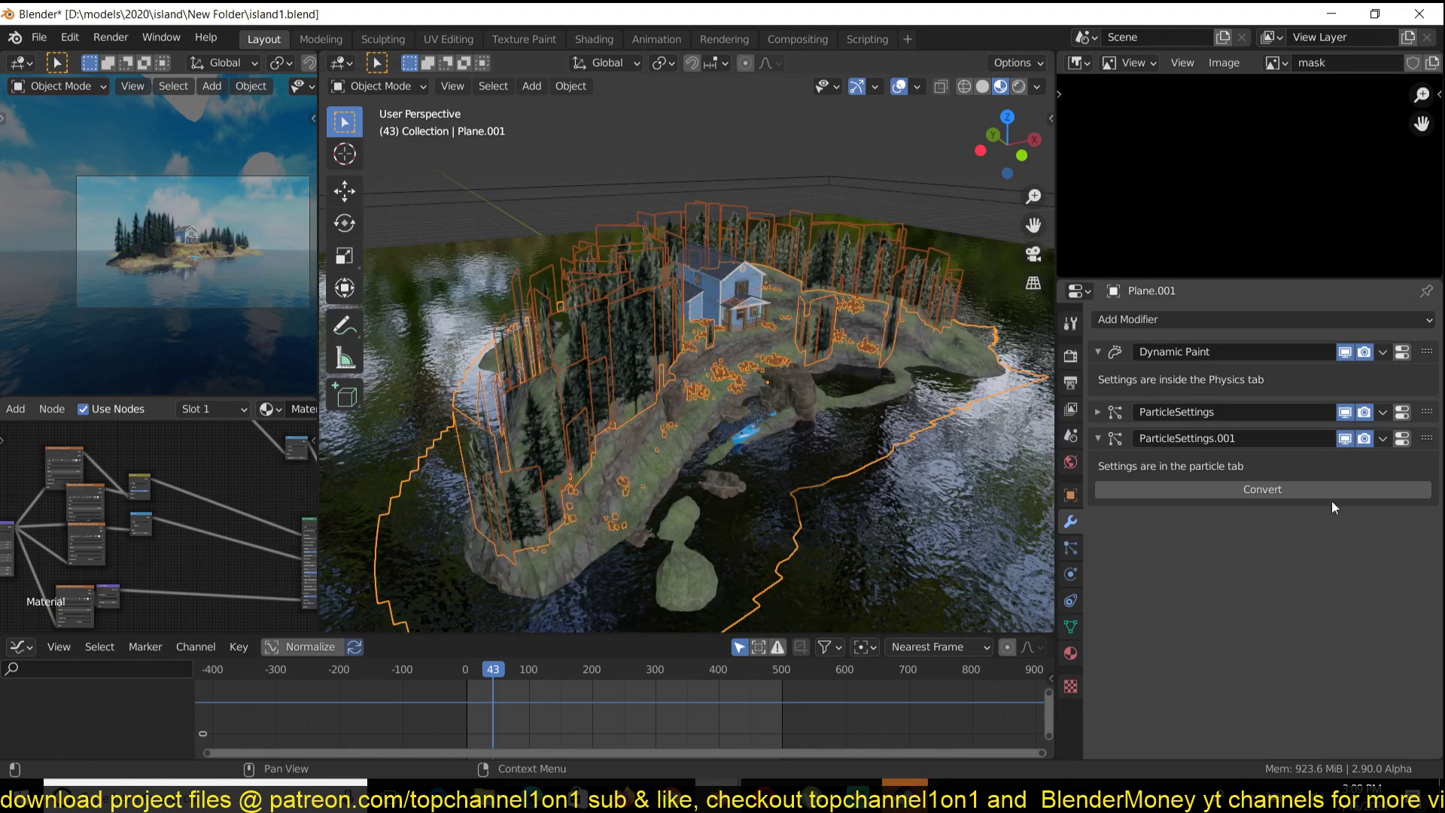
pyautogui.hotkey('alt', 'a')
pyautogui.moveTo(782, 344)
pyautogui.mouseDown(button='middle')
pyautogui.moveTo(773, 329)
pyautogui.moveTo(804, 343)
pyautogui.moveTo(802, 324)
pyautogui.mouseUp(button='middle')
pyautogui.scroll(5, 774, 328)
pyautogui.scroll(3, 809, 344)
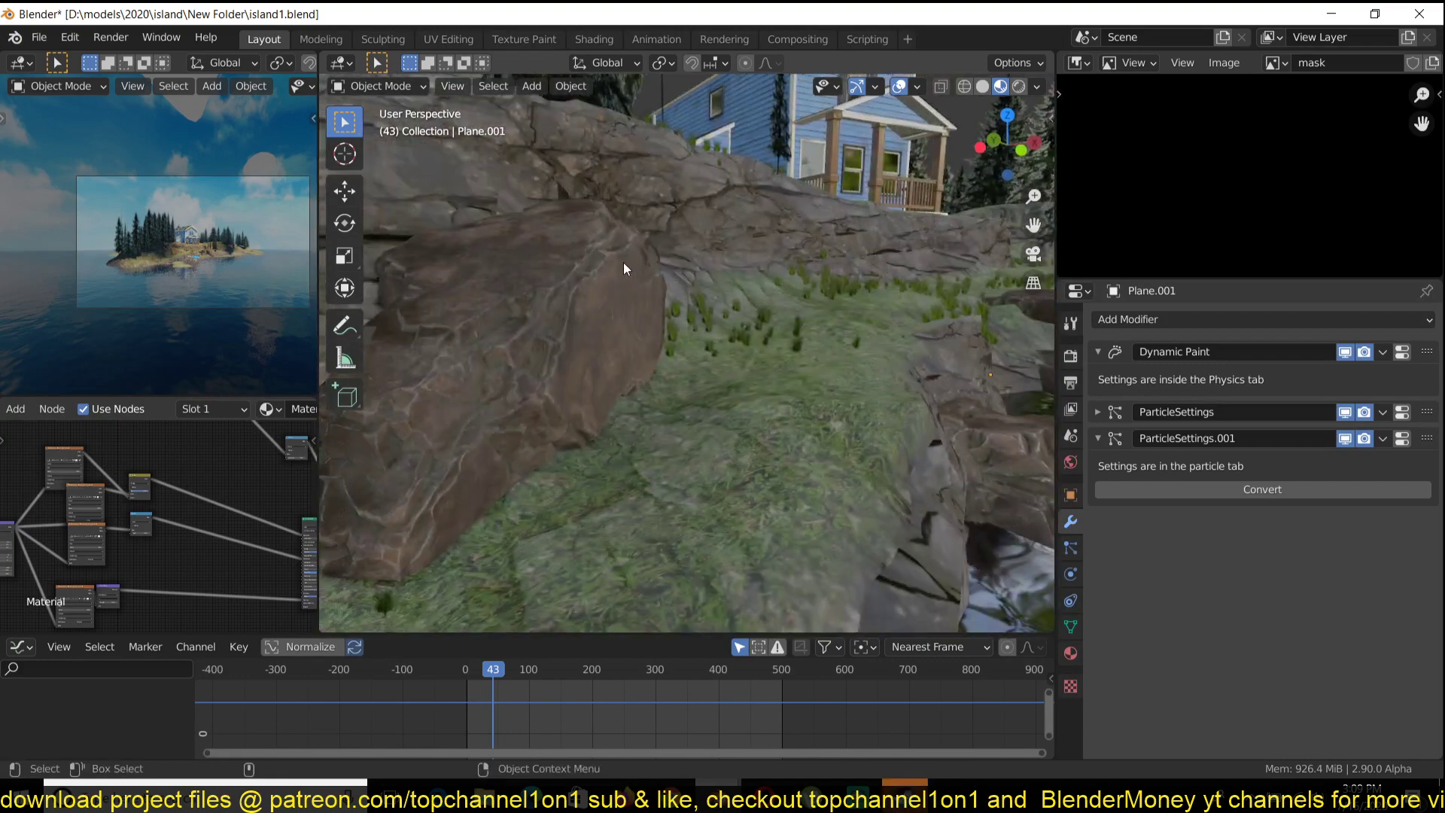
pyautogui.scroll(-4, 623, 268)
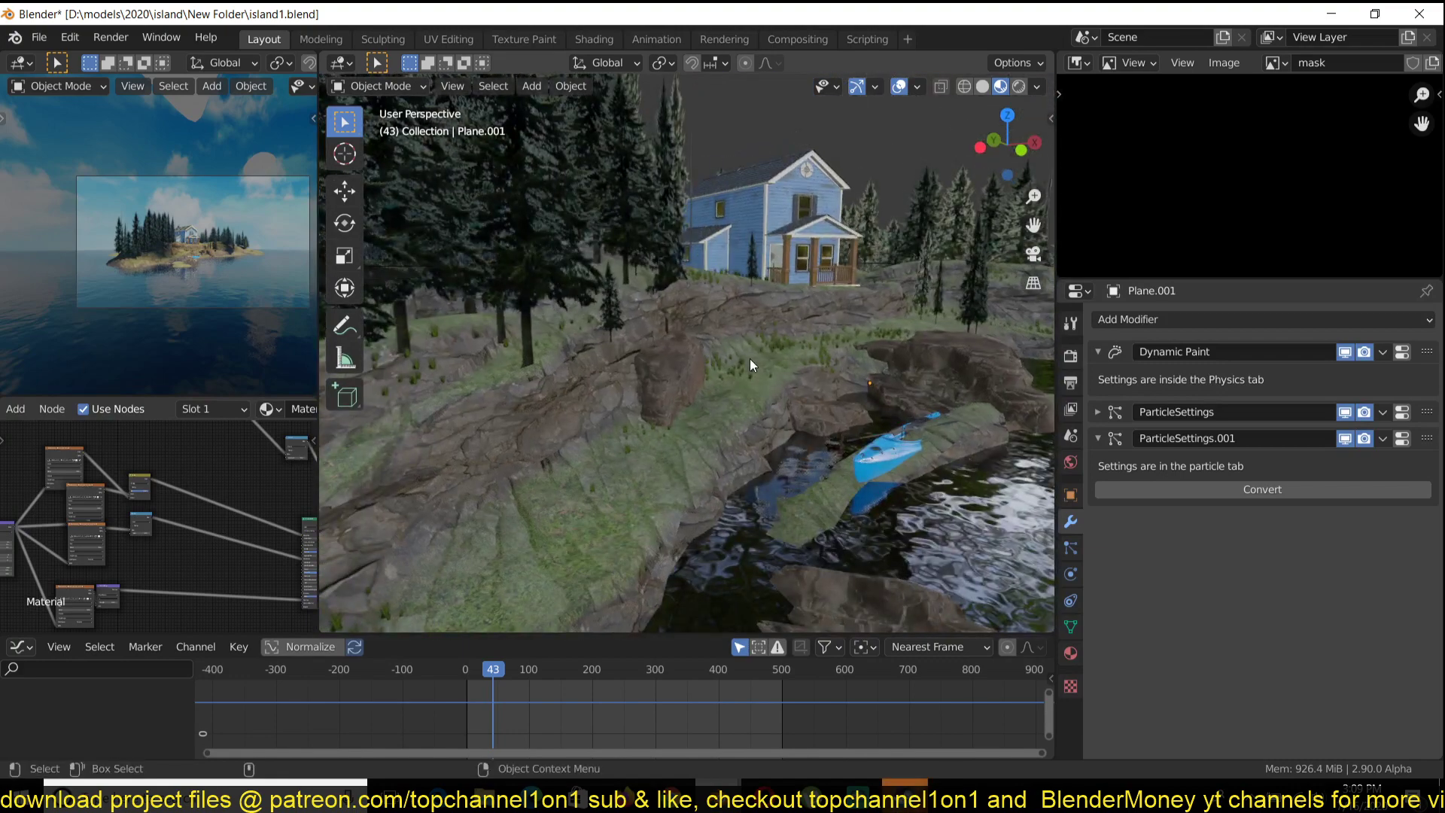
pyautogui.scroll(2, 749, 358)
# Examine the emission, velocity and render settings of the terrain's ParticleSettings system against the island view
pyautogui.click(1070, 548)
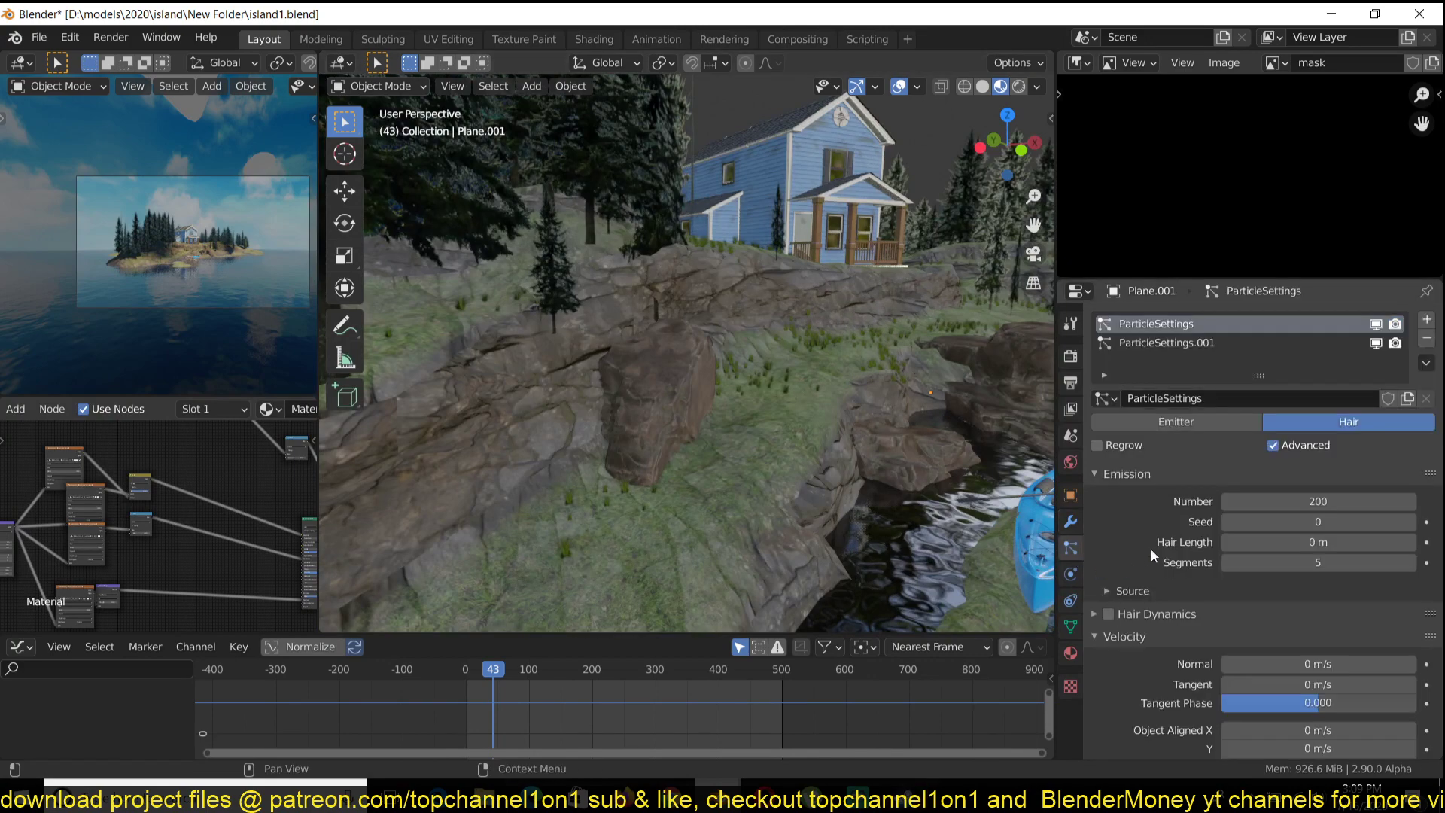
pyautogui.scroll(-8, 1298, 453)
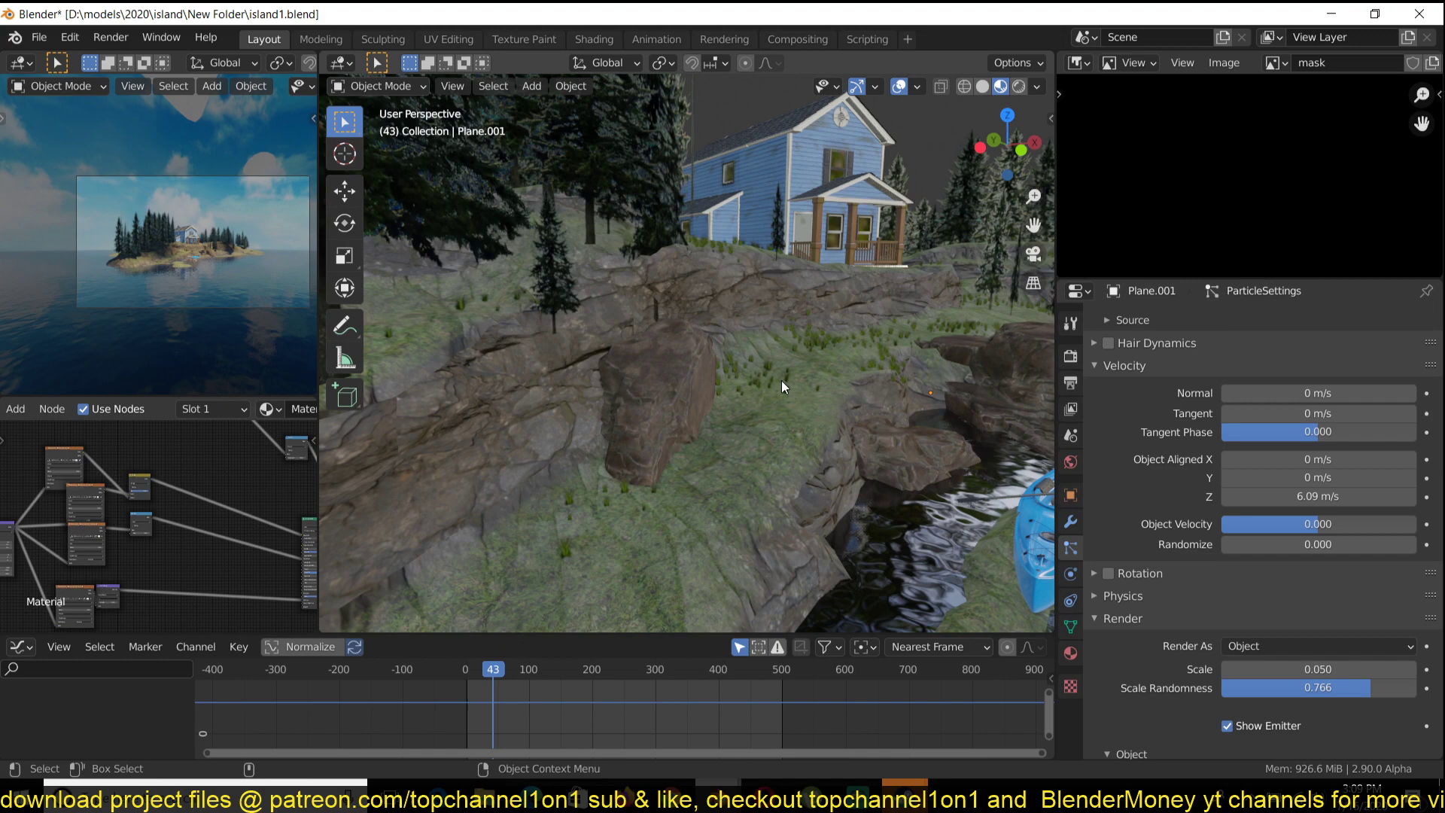
pyautogui.scroll(-10, 824, 296)
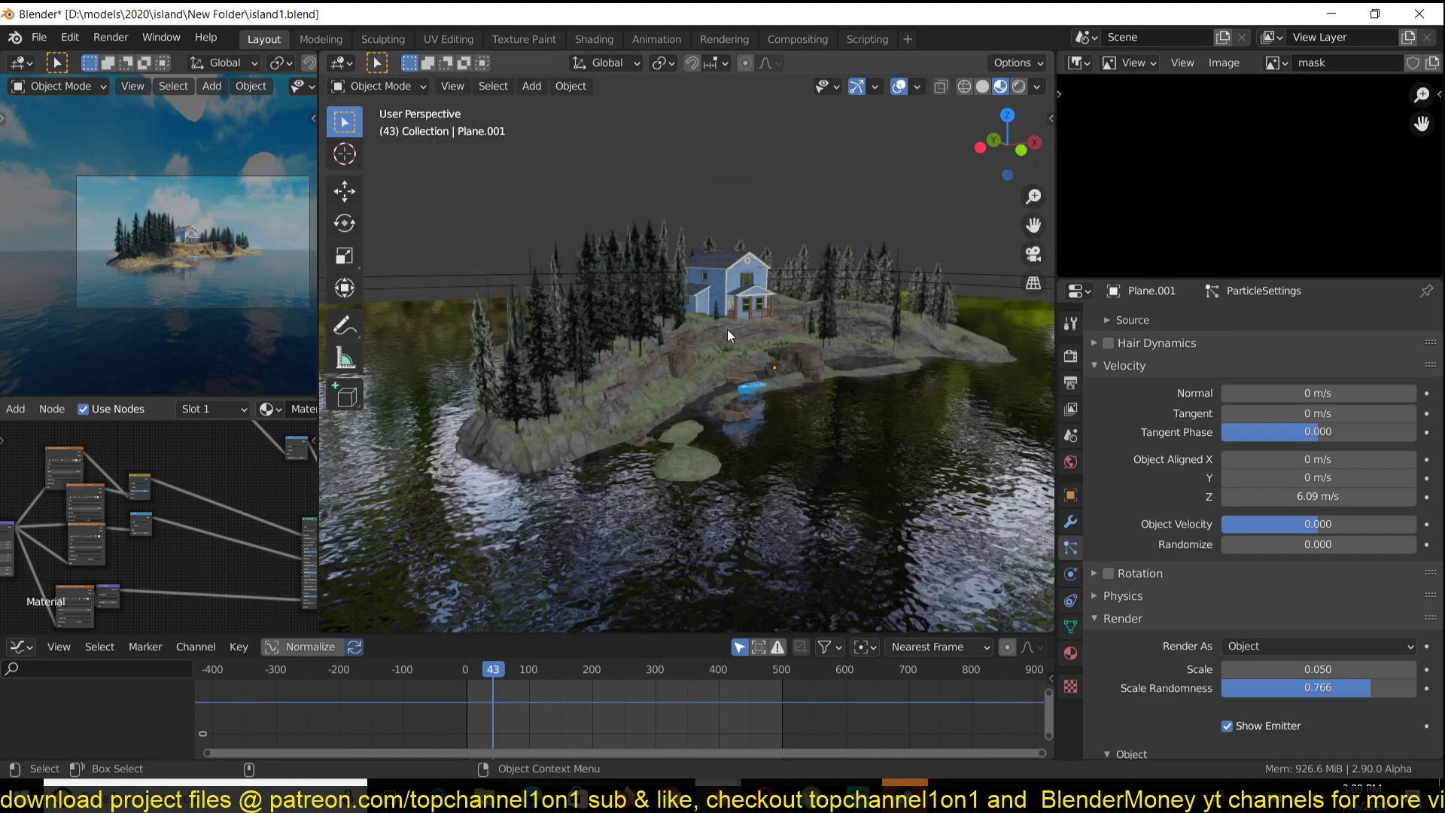
pyautogui.scroll(10, 734, 351)
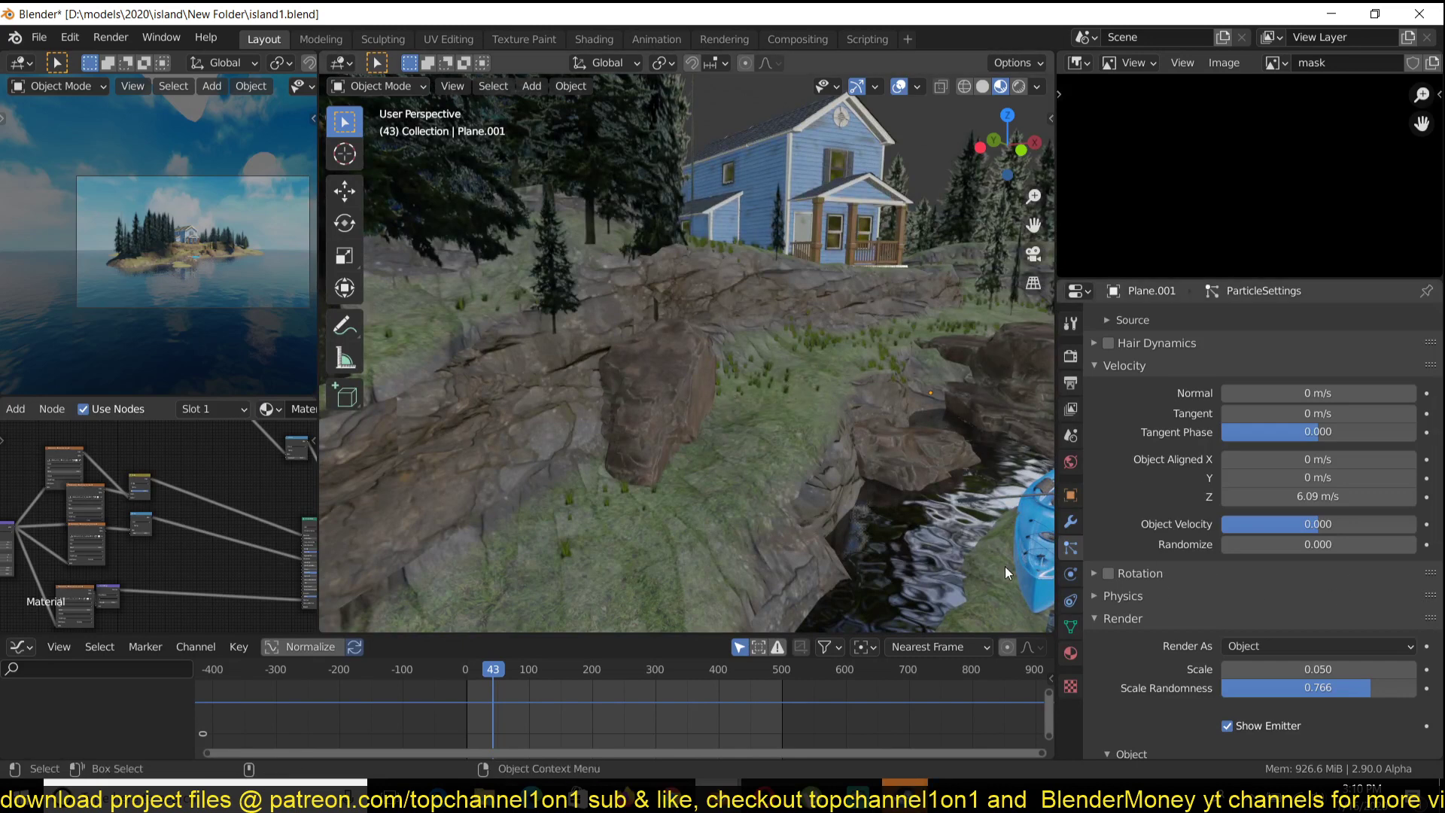
# Inspect the particle trees beside the house from several distances and angles
pyautogui.click(657, 358)
pyautogui.keyDown('shift'); pyautogui.moveTo(594, 291); pyautogui.dragTo(617, 315, button='middle'); pyautogui.keyUp('shift')
pyautogui.click(618, 321)
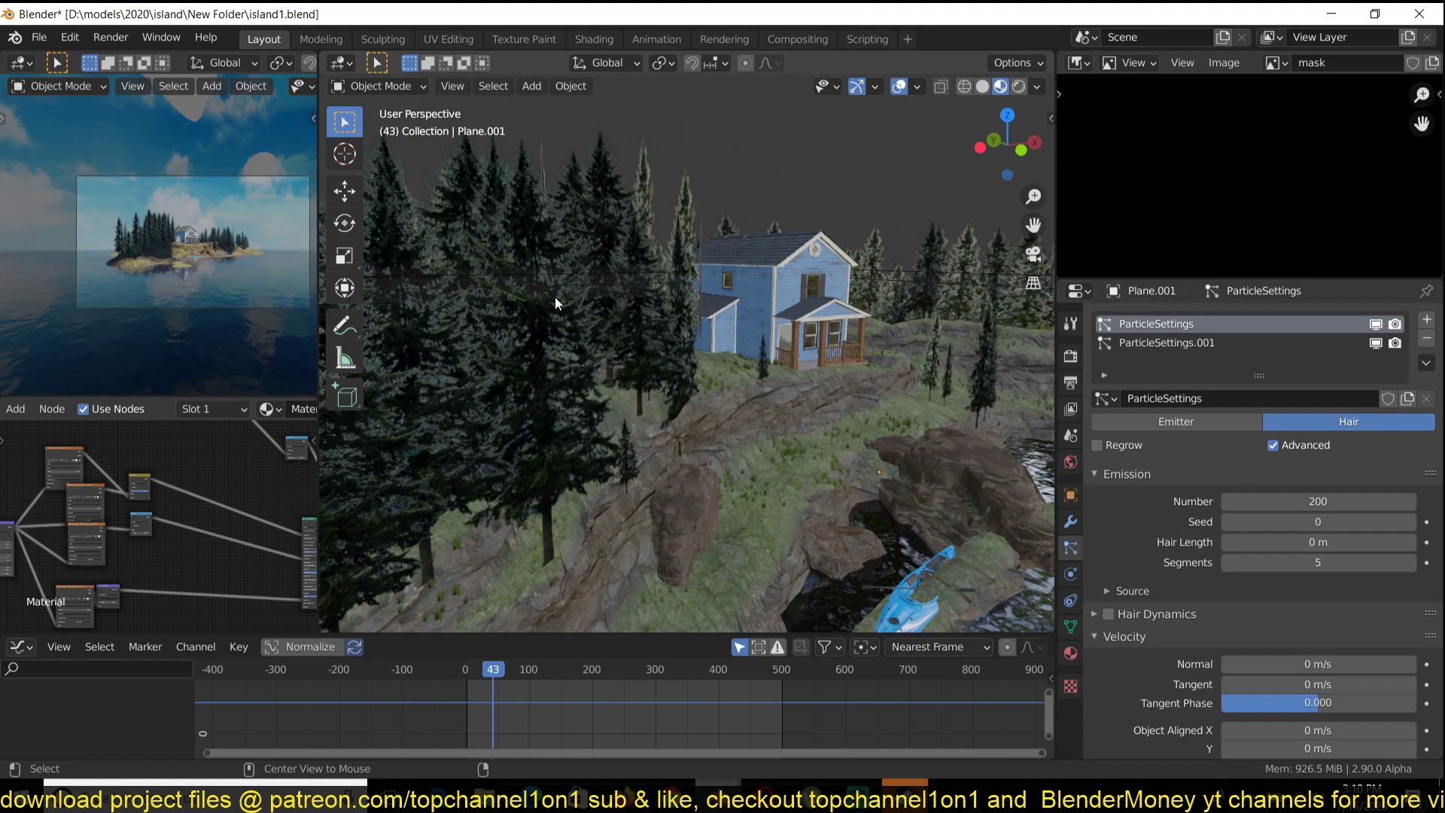
pyautogui.moveTo(608, 265); pyautogui.dragTo(572, 269, button='middle')
pyautogui.scroll(8, 702, 301)
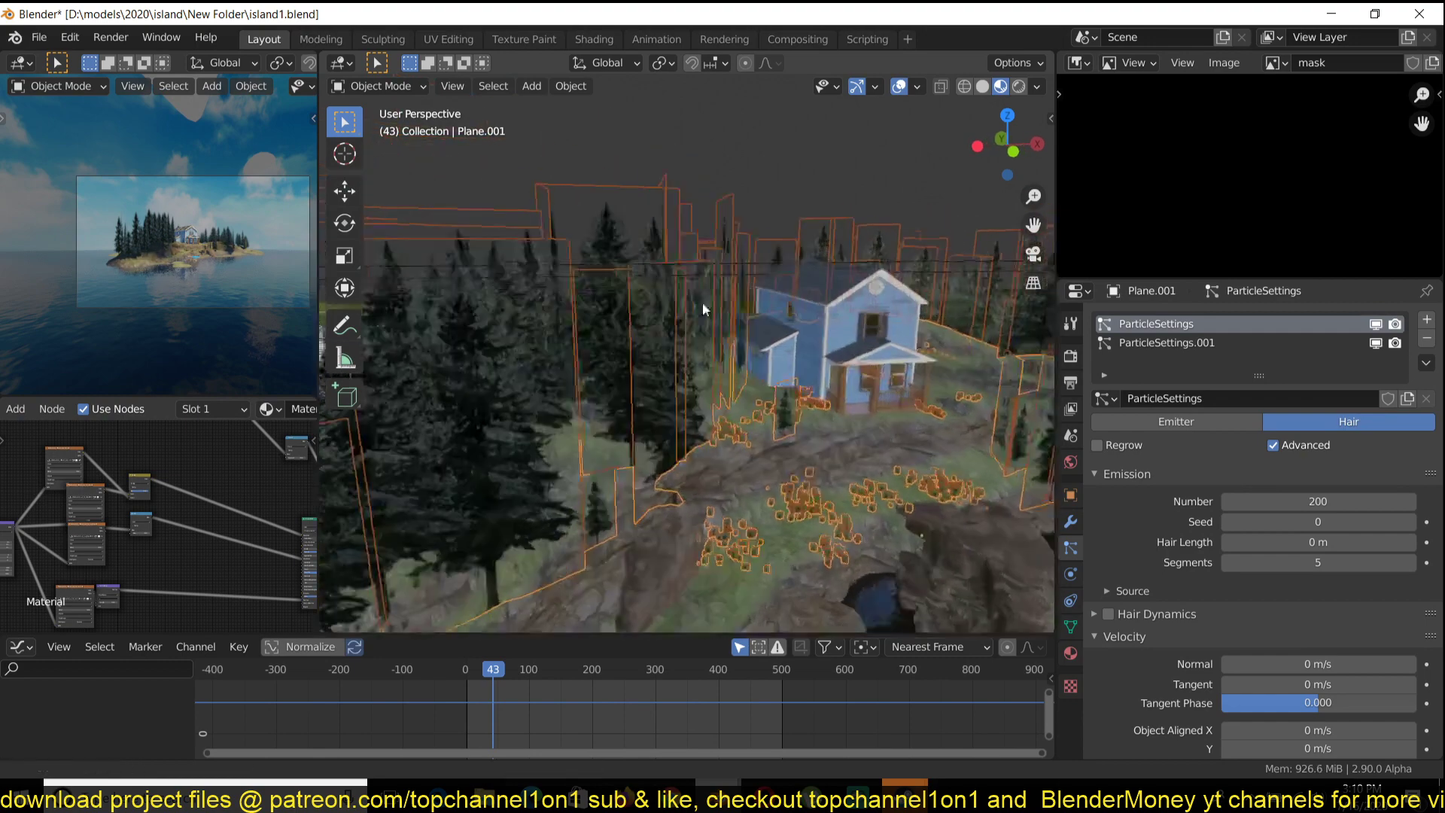
pyautogui.scroll(-3, 720, 304)
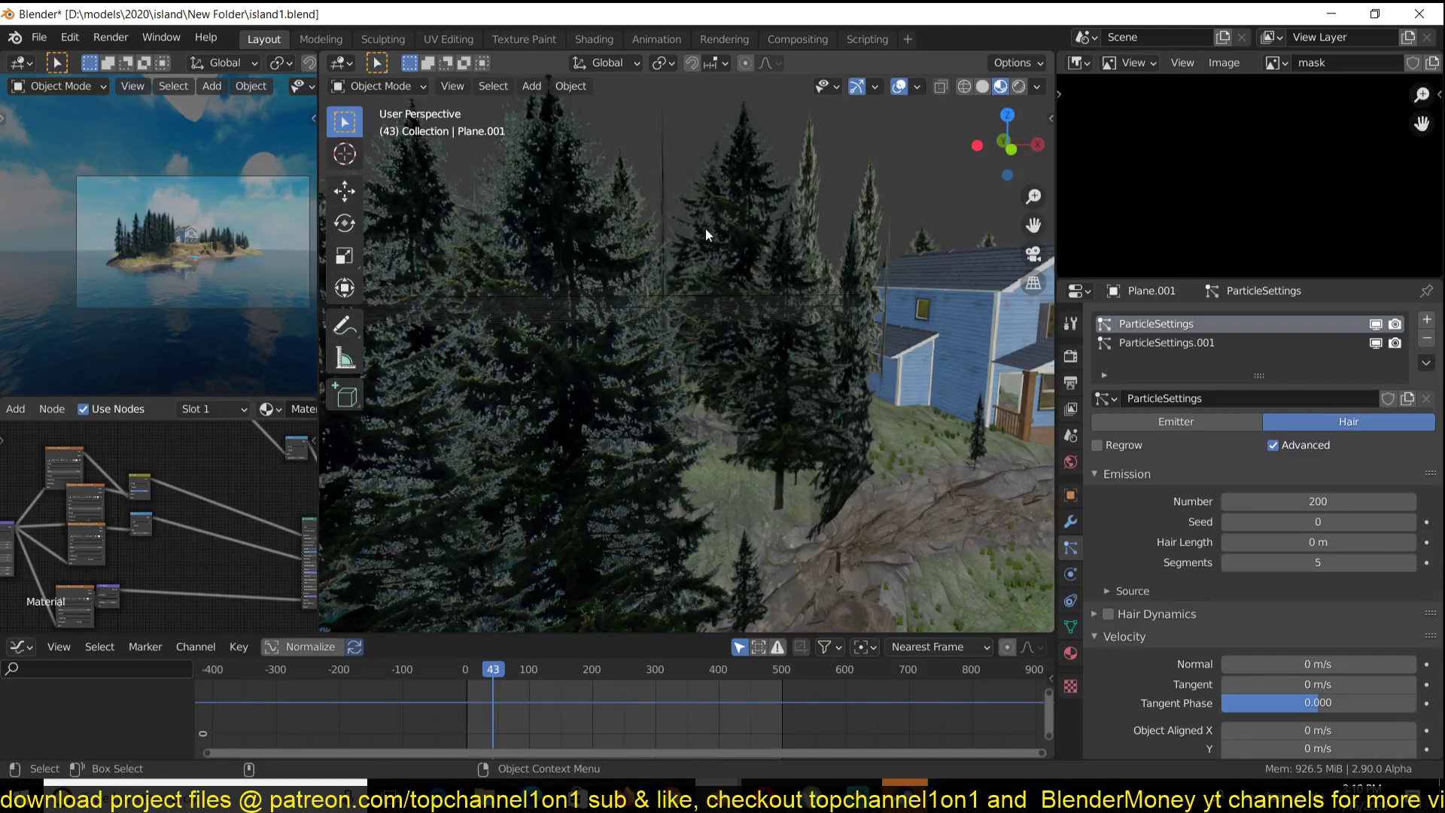
# View the rendered animation frames 0228.jpg and 0229.jpg, and close the render window
pyautogui.click(110, 37)
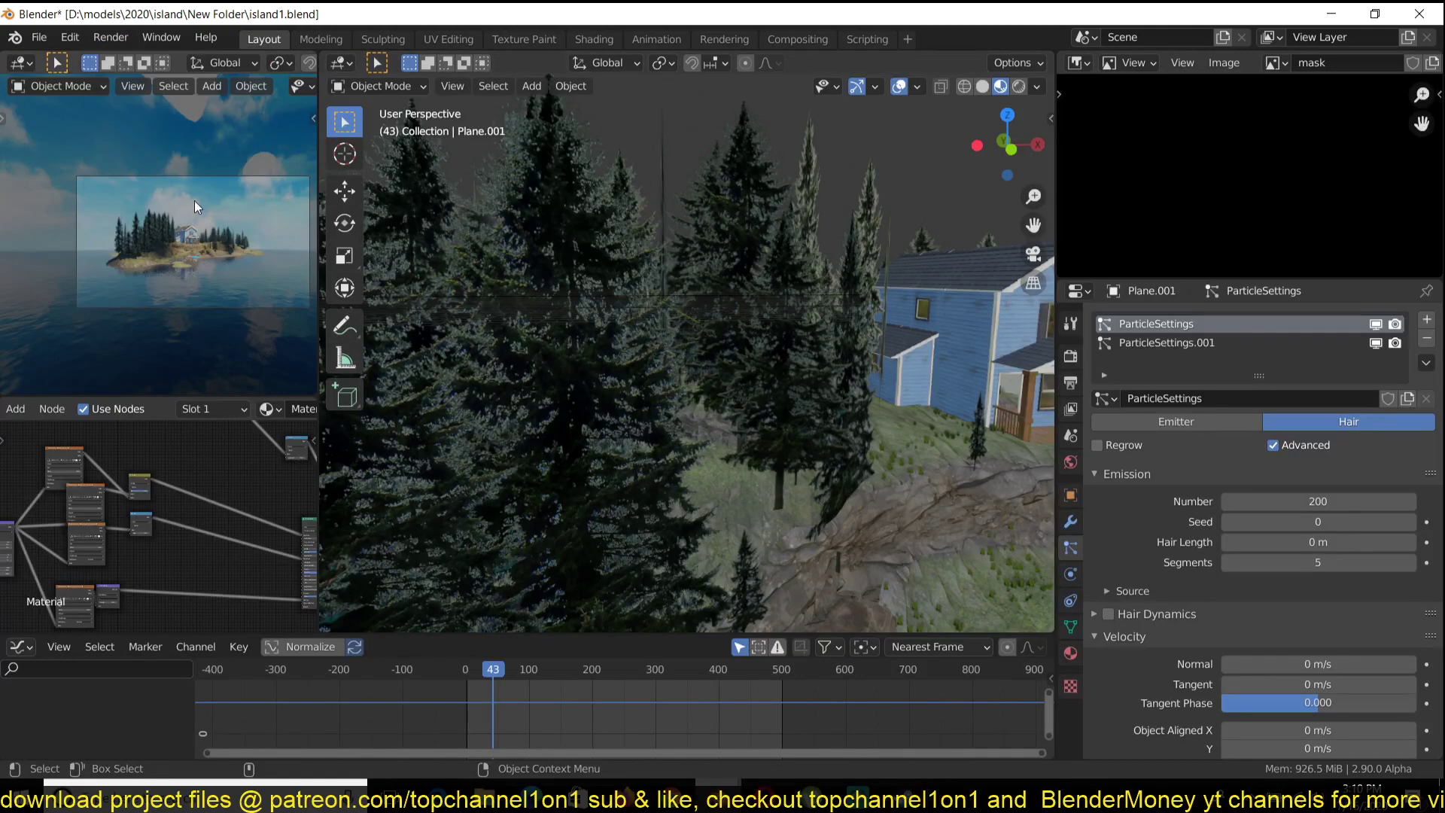
pyautogui.moveTo(772, 796)
pyautogui.click(782, 724)
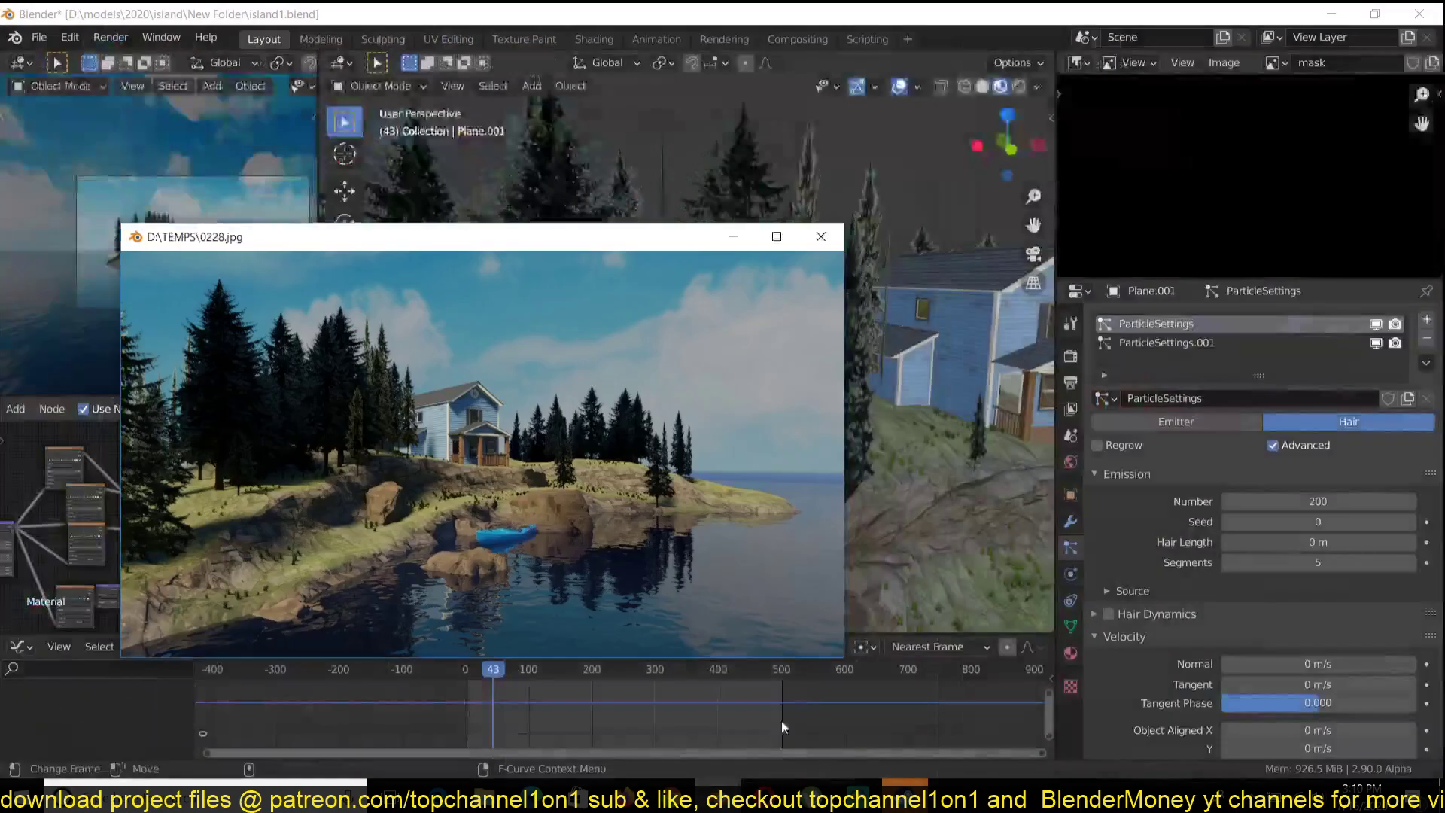
pyautogui.click(786, 287)
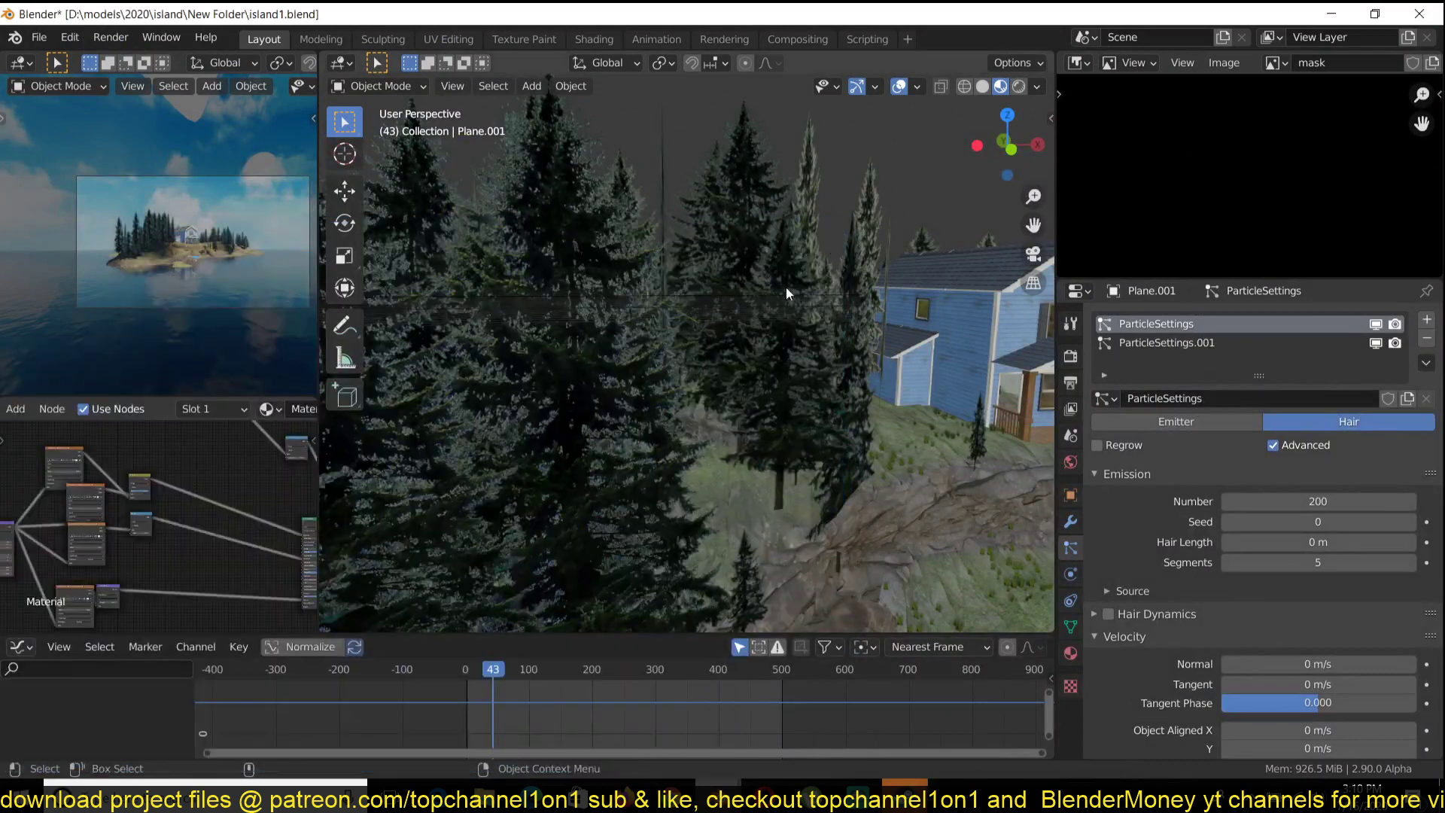
pyautogui.moveTo(772, 797)
pyautogui.click(826, 730)
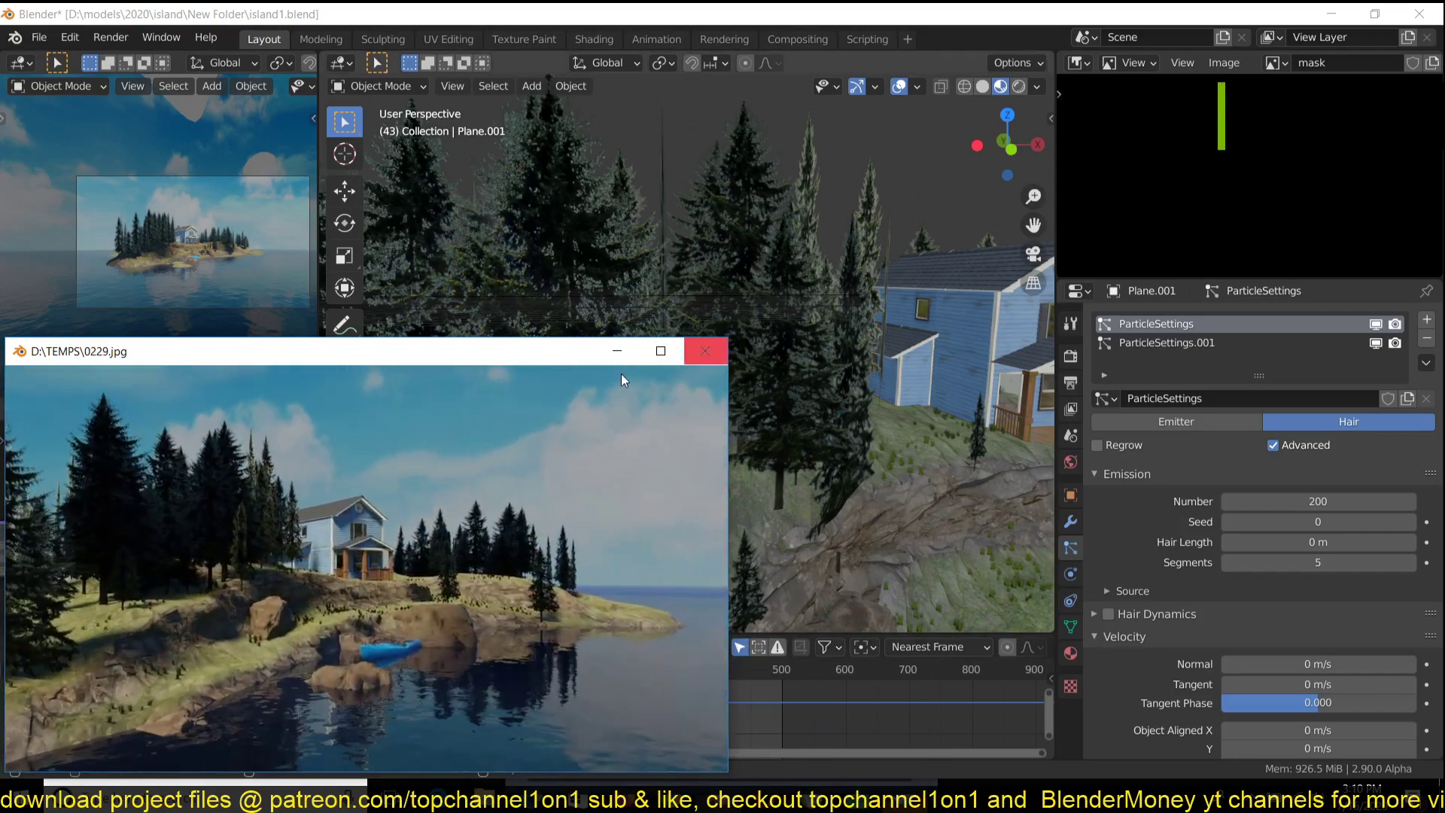
pyautogui.click(699, 355)
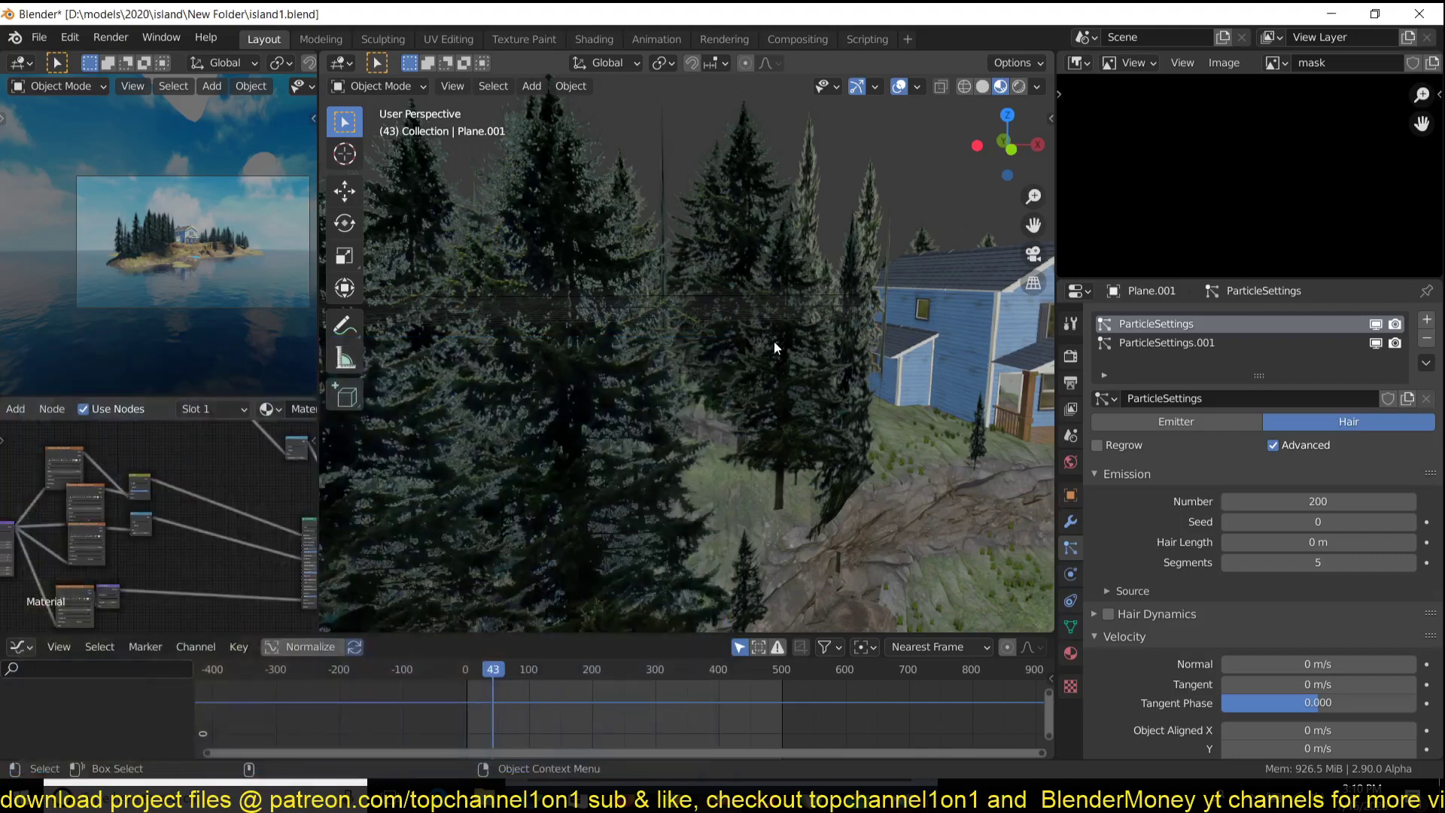
# Select the water plane around the island and isolate it in local view to inspect its surface
pyautogui.keyDown('shift'); pyautogui.moveTo(828, 564); pyautogui.dragTo(763, 415, button='middle'); pyautogui.keyUp('shift')
pyautogui.scroll(-3, 773, 422)
pyautogui.scroll(-5, 763, 444)
pyautogui.click(799, 495)
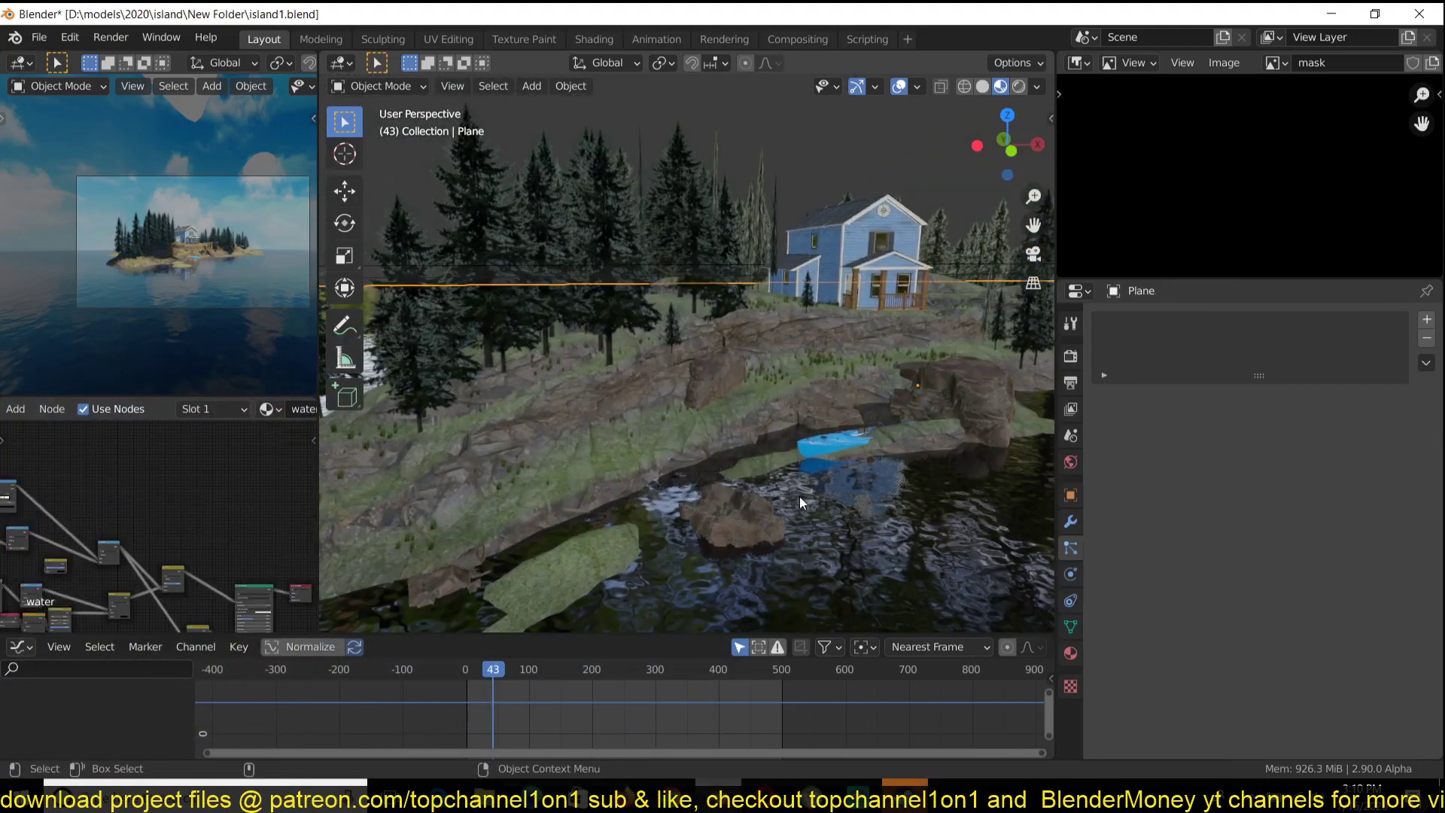
pyautogui.press('KP_Divide')
pyautogui.scroll(5, 778, 467)
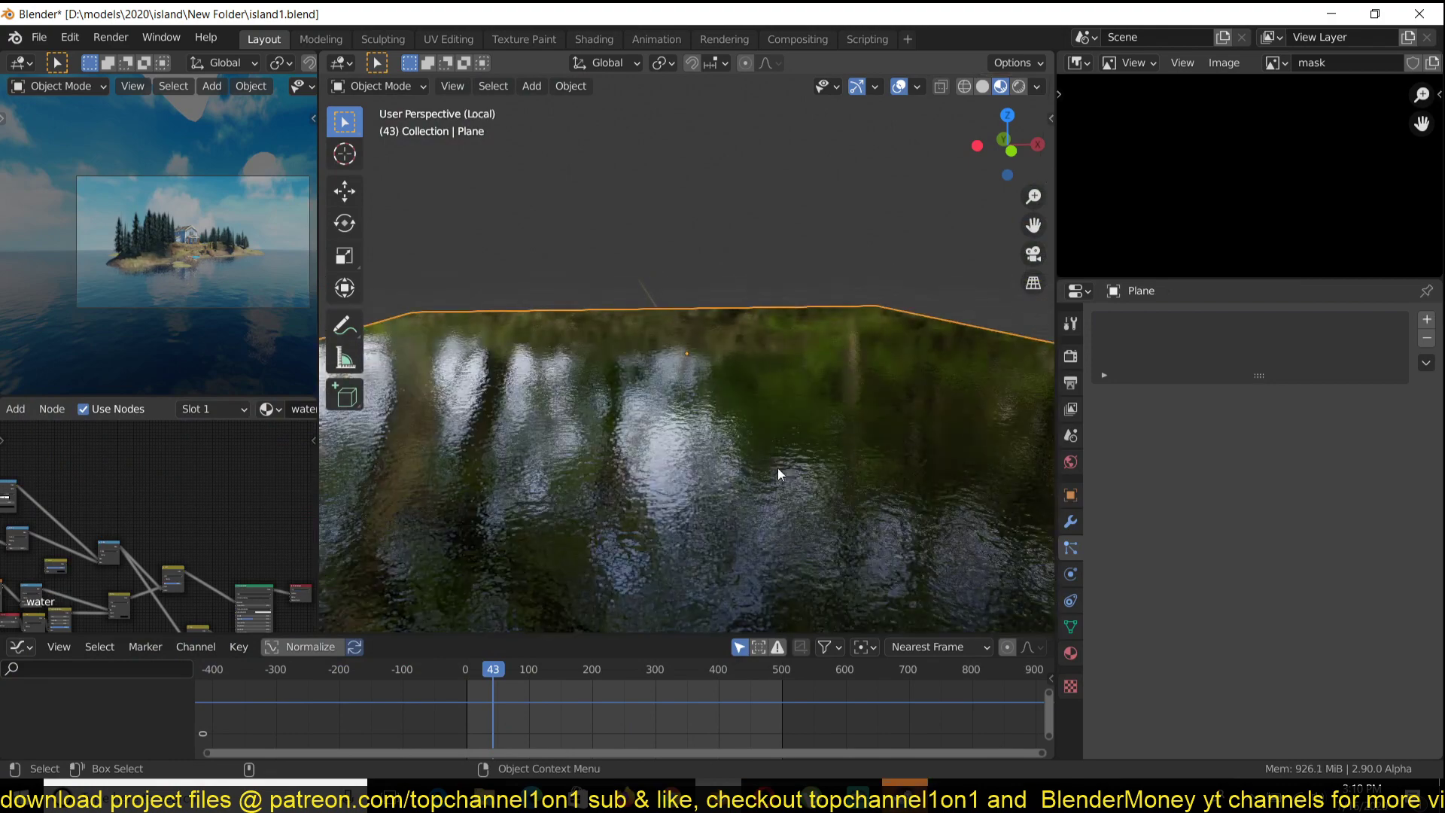
pyautogui.scroll(-2, 792, 432)
pyautogui.moveTo(783, 431); pyautogui.dragTo(775, 460, button='middle')
pyautogui.scroll(3, 215, 227)
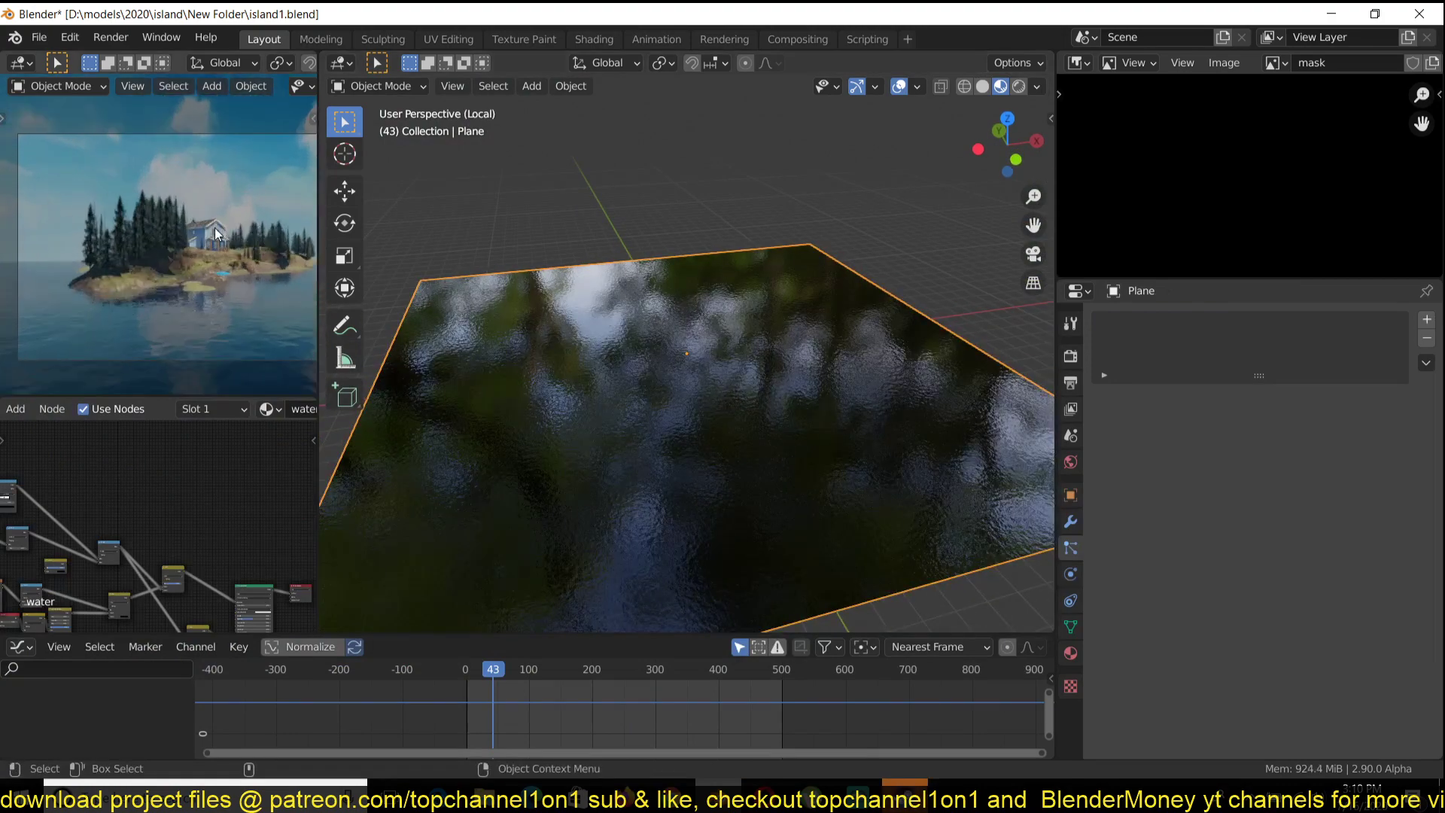
# Play the animation briefly to preview the water surface, and stop playback
pyautogui.keyDown('shift'); pyautogui.moveTo(214, 227); pyautogui.dragTo(98, 210, button='middle'); pyautogui.keyUp('shift')
pyautogui.moveTo(636, 305); pyautogui.dragTo(640, 331, button='middle')
pyautogui.press('space')
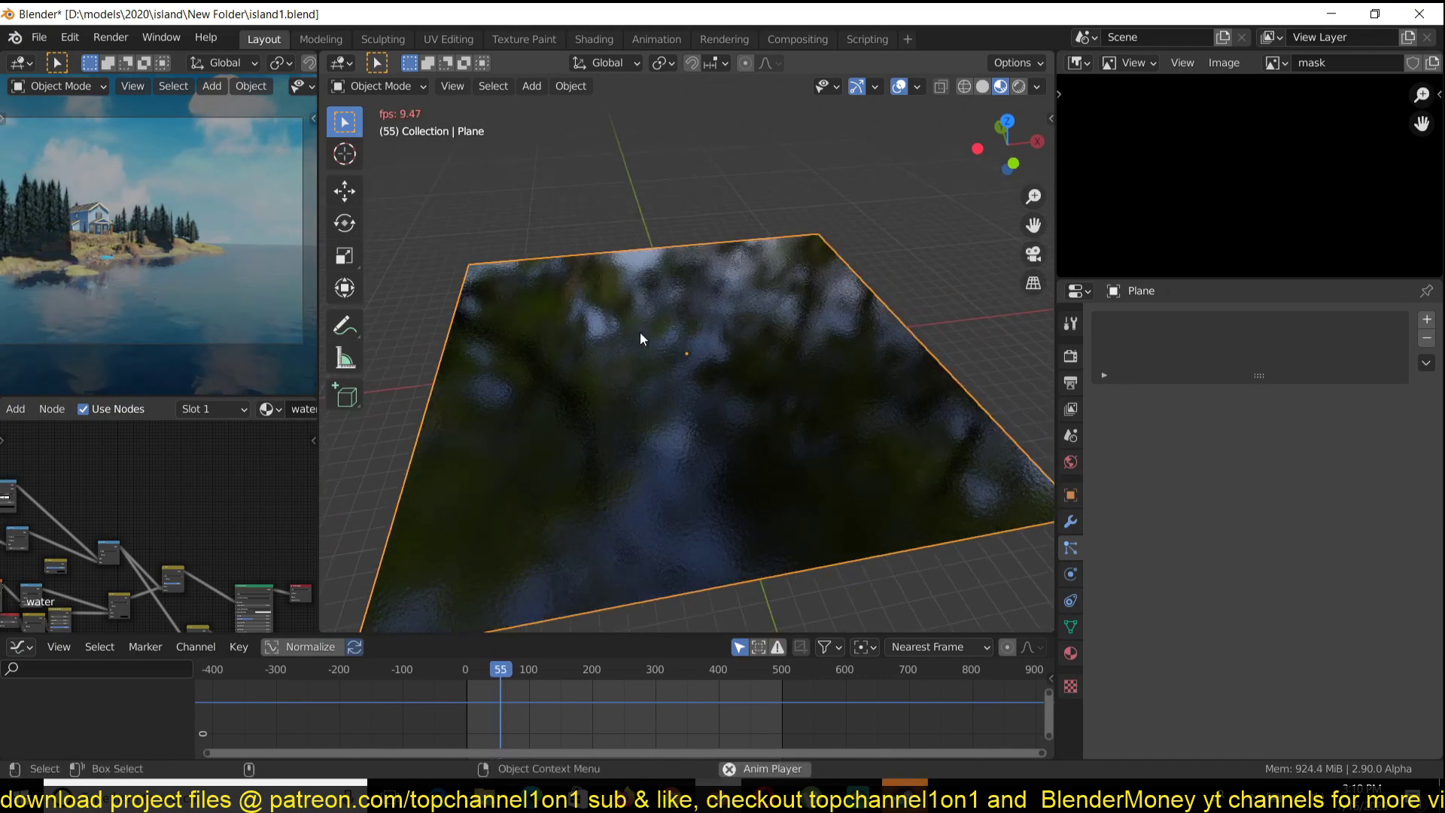
pyautogui.press('space')
pyautogui.scroll(-11, 643, 331)
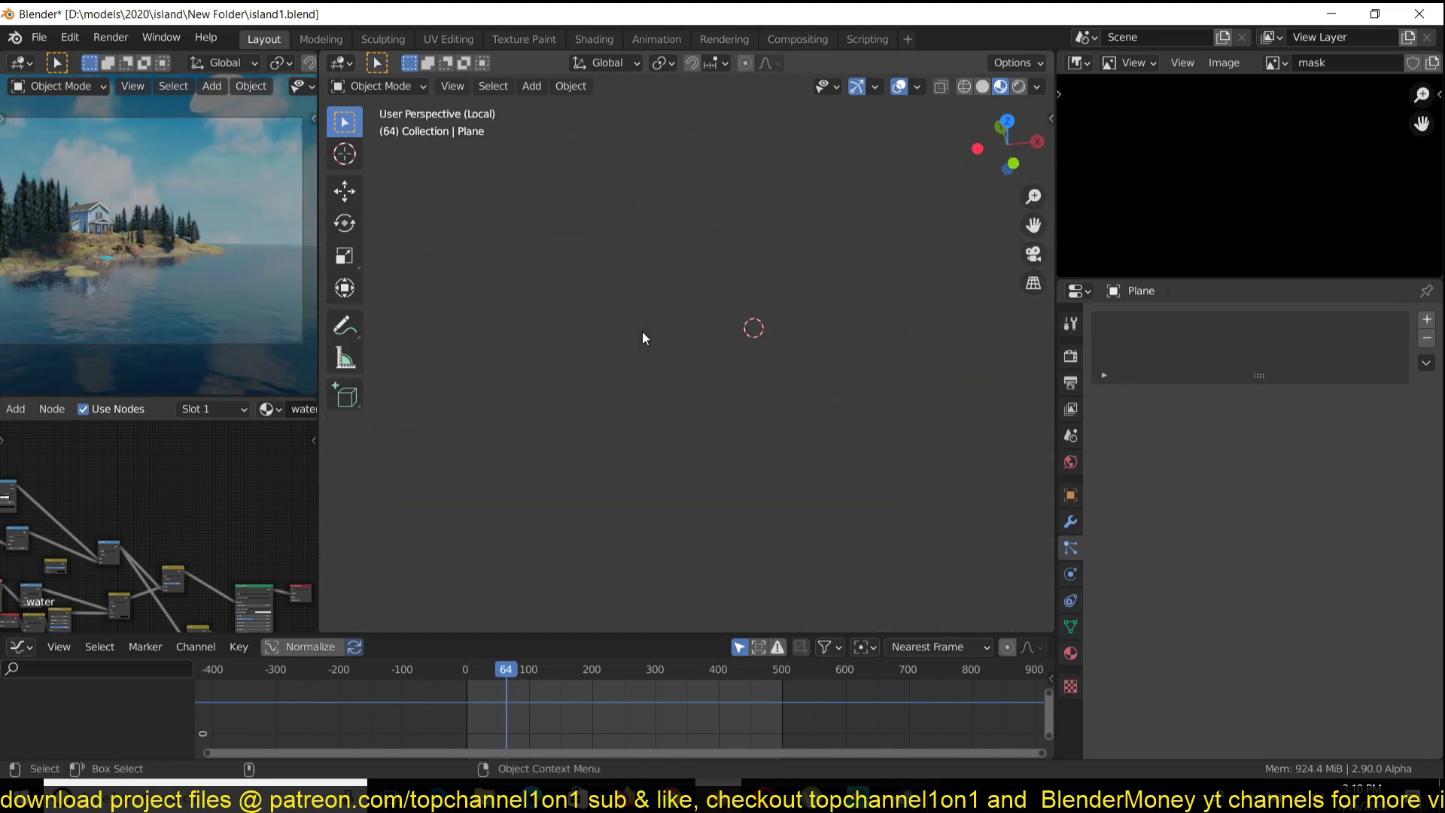
# Exit local view and switch the viewport to Solid shading, facing an empty area beside the water plane
pyautogui.press('/')
pyautogui.scroll(-5, 748, 354)
pyautogui.scroll(-3, 748, 354)
pyautogui.moveTo(748, 355)
pyautogui.mouseDown(button='middle')
pyautogui.moveTo(732, 391)
pyautogui.moveTo(648, 445)
pyautogui.mouseUp(button='middle')
pyautogui.press('z')
pyautogui.click(906, 399)
pyautogui.moveTo(906, 393); pyautogui.dragTo(747, 439, button='middle')
# Add a mesh plane beside the water plane and scale it up to a large surface
pyautogui.hotkey('shift', 'a')
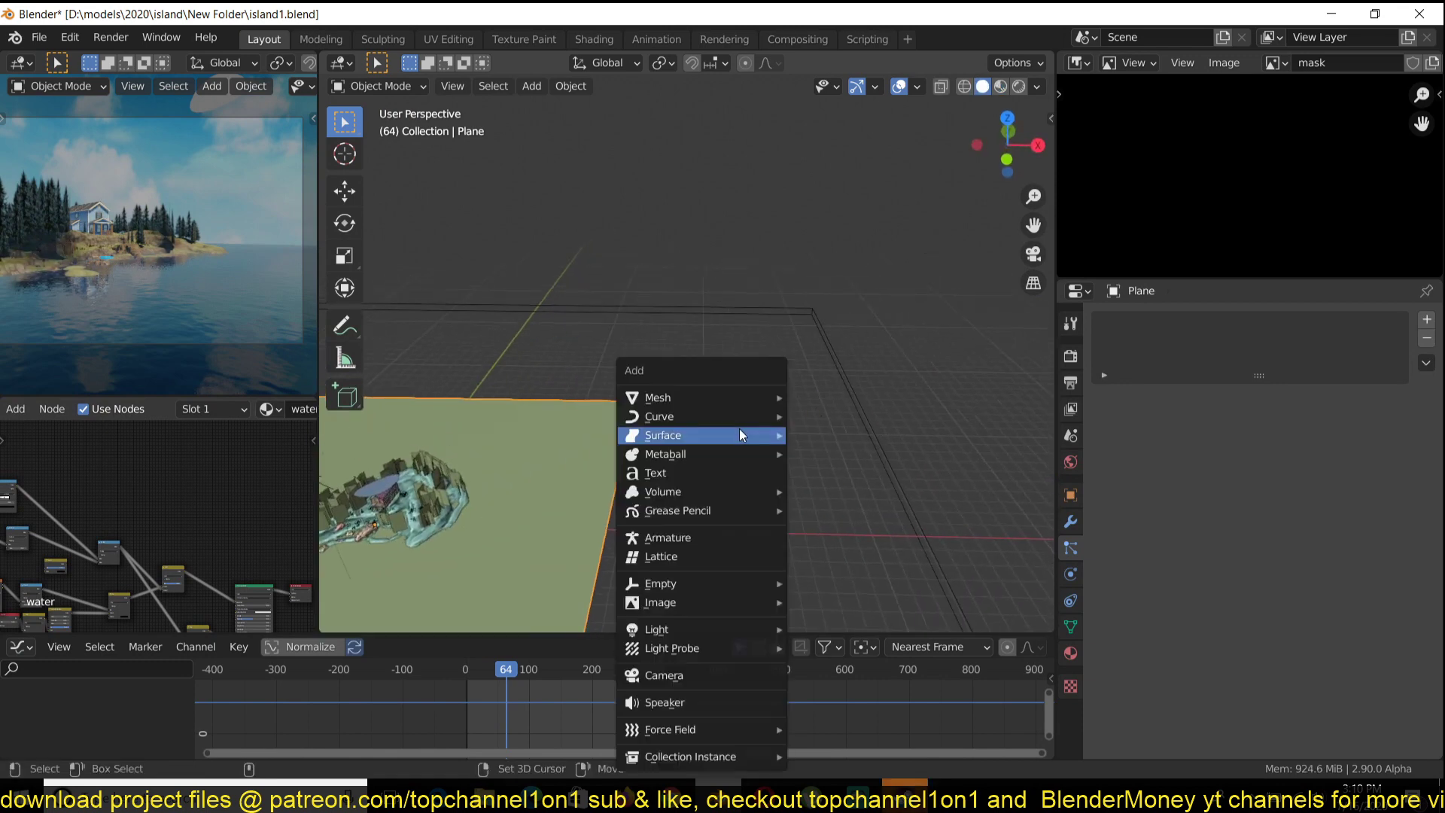
pyautogui.moveTo(757, 399)
pyautogui.click(859, 399)
pyautogui.press('s')
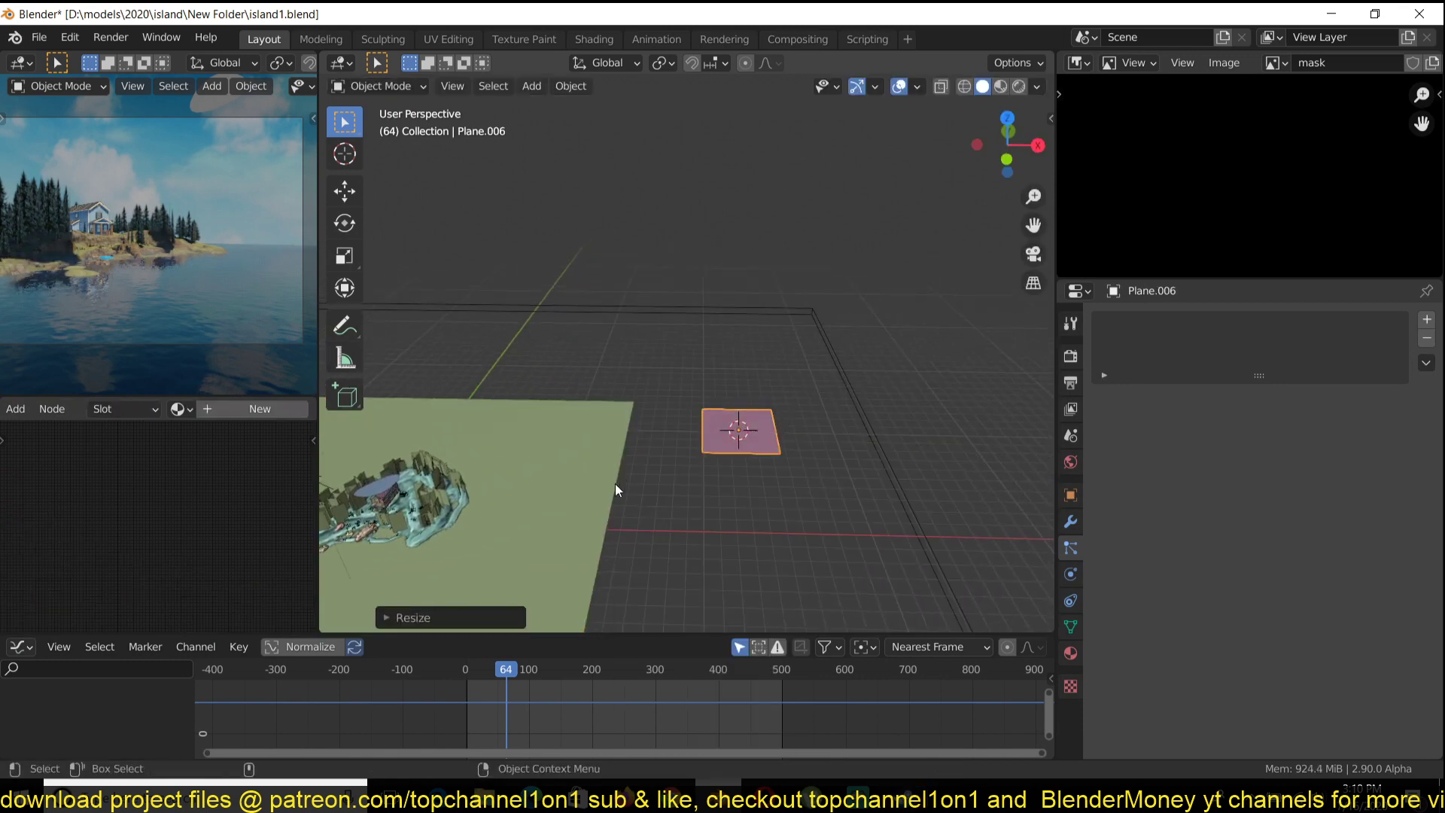
pyautogui.click(409, 500)
pyautogui.press('s')
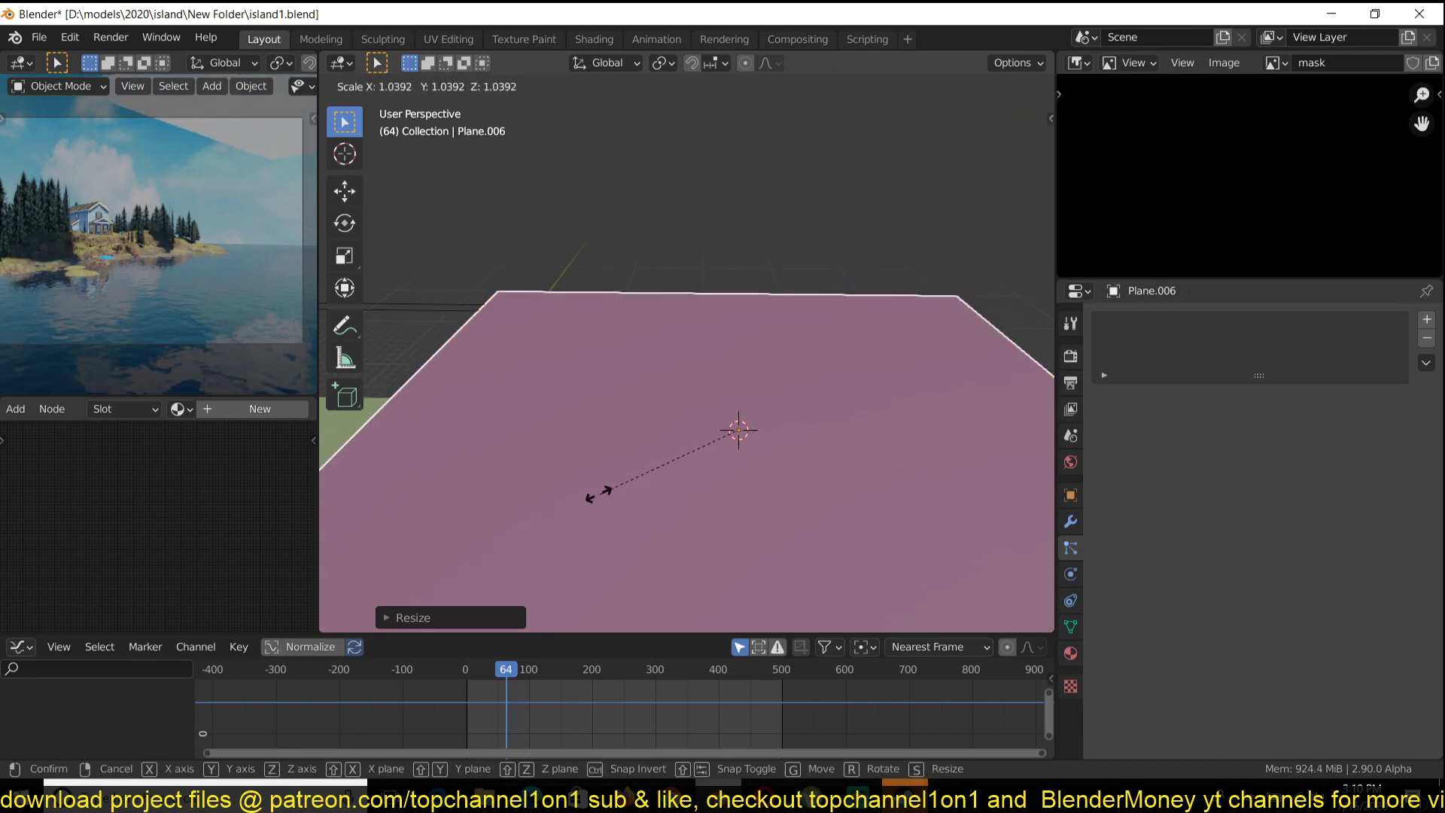
pyautogui.click(635, 499)
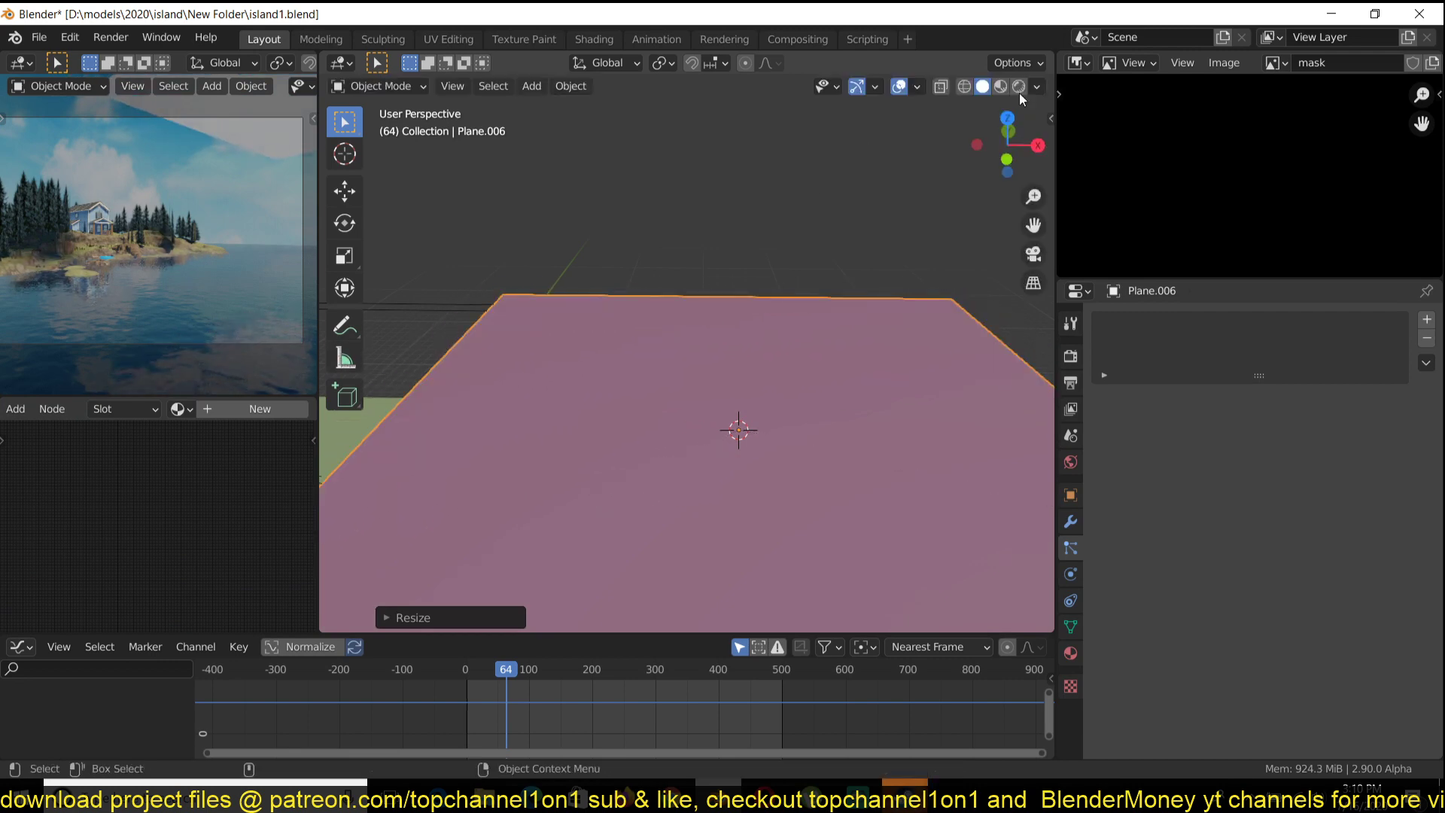
# Isolate the added plane in local view with Material Preview shading and give it a new material
pyautogui.click(1000, 87)
pyautogui.press('KP_Divide')
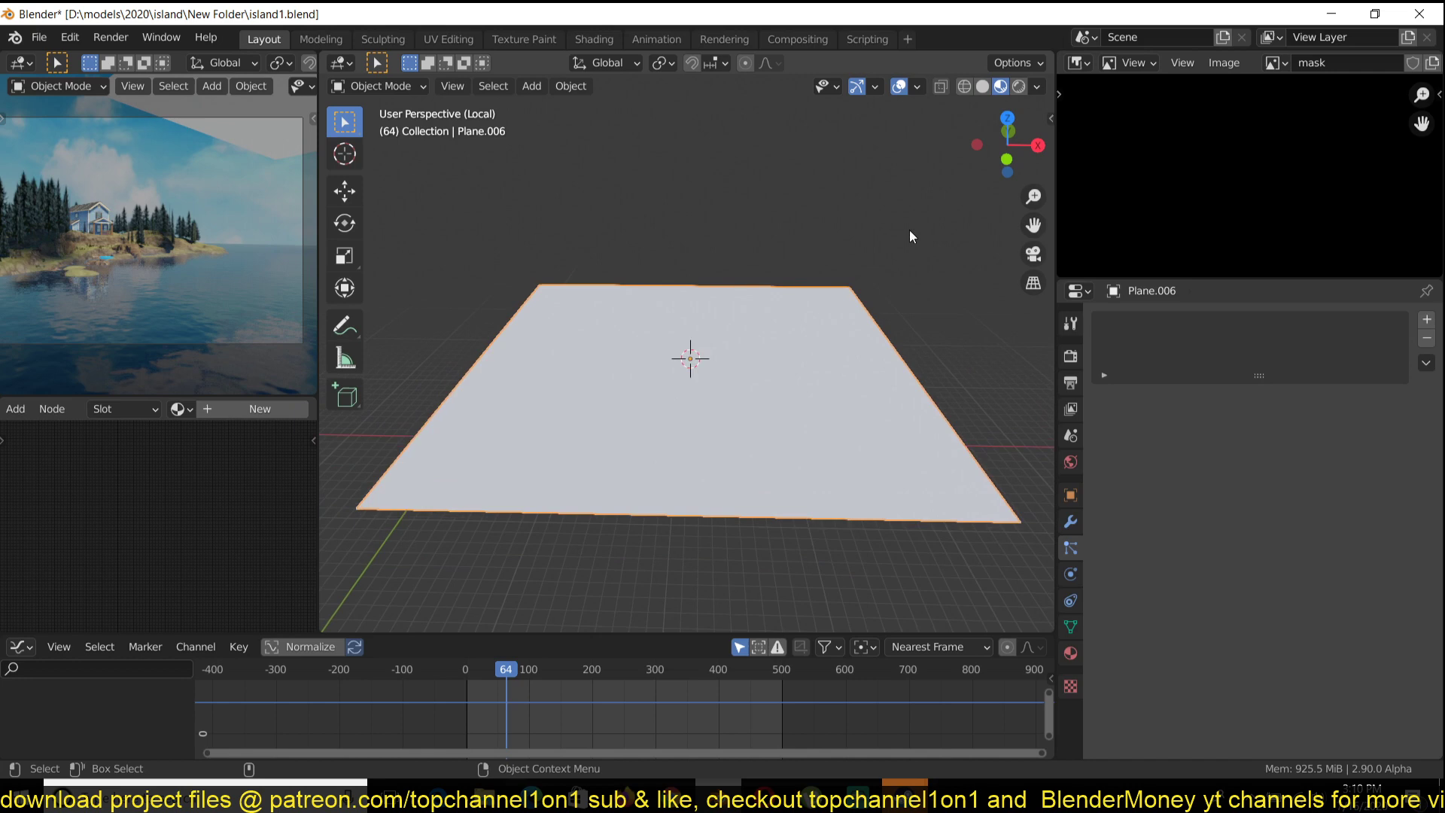
pyautogui.click(208, 411)
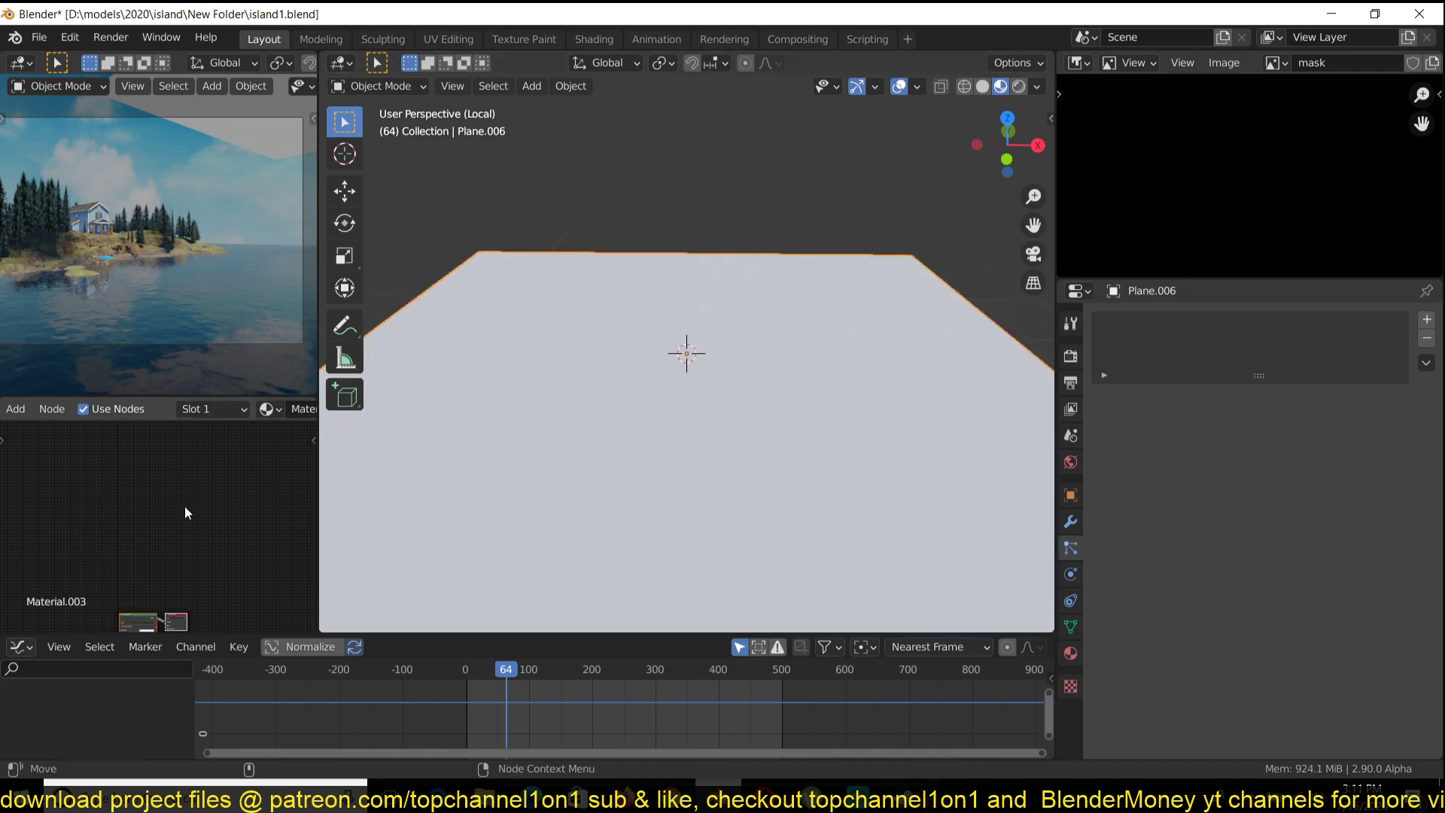
pyautogui.press('Home')
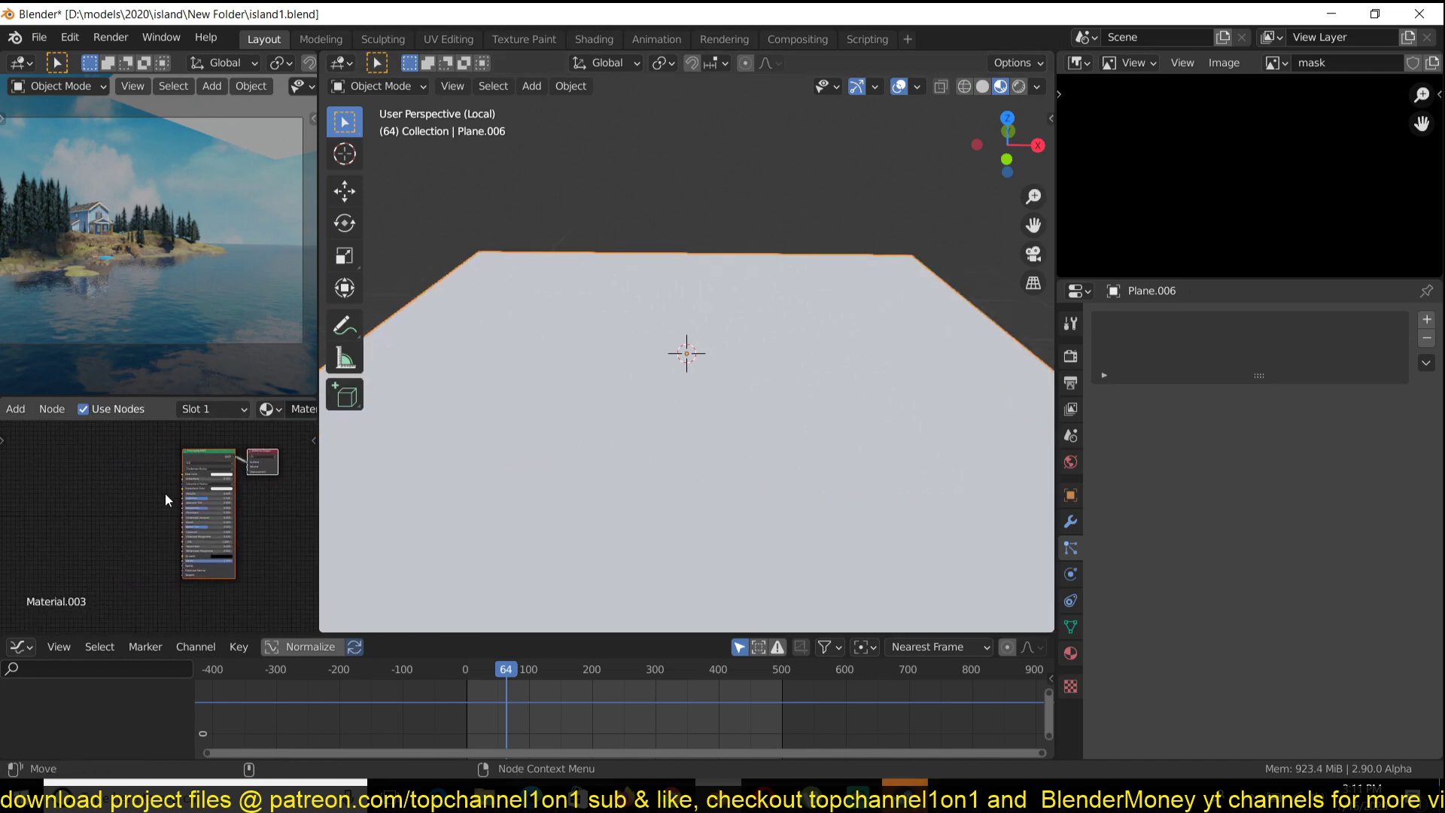
pyautogui.scroll(2, 79, 496)
# Add a Noise Texture node beside the Principled BSDF in the plane's new material
pyautogui.hotkey('shift', 'a')
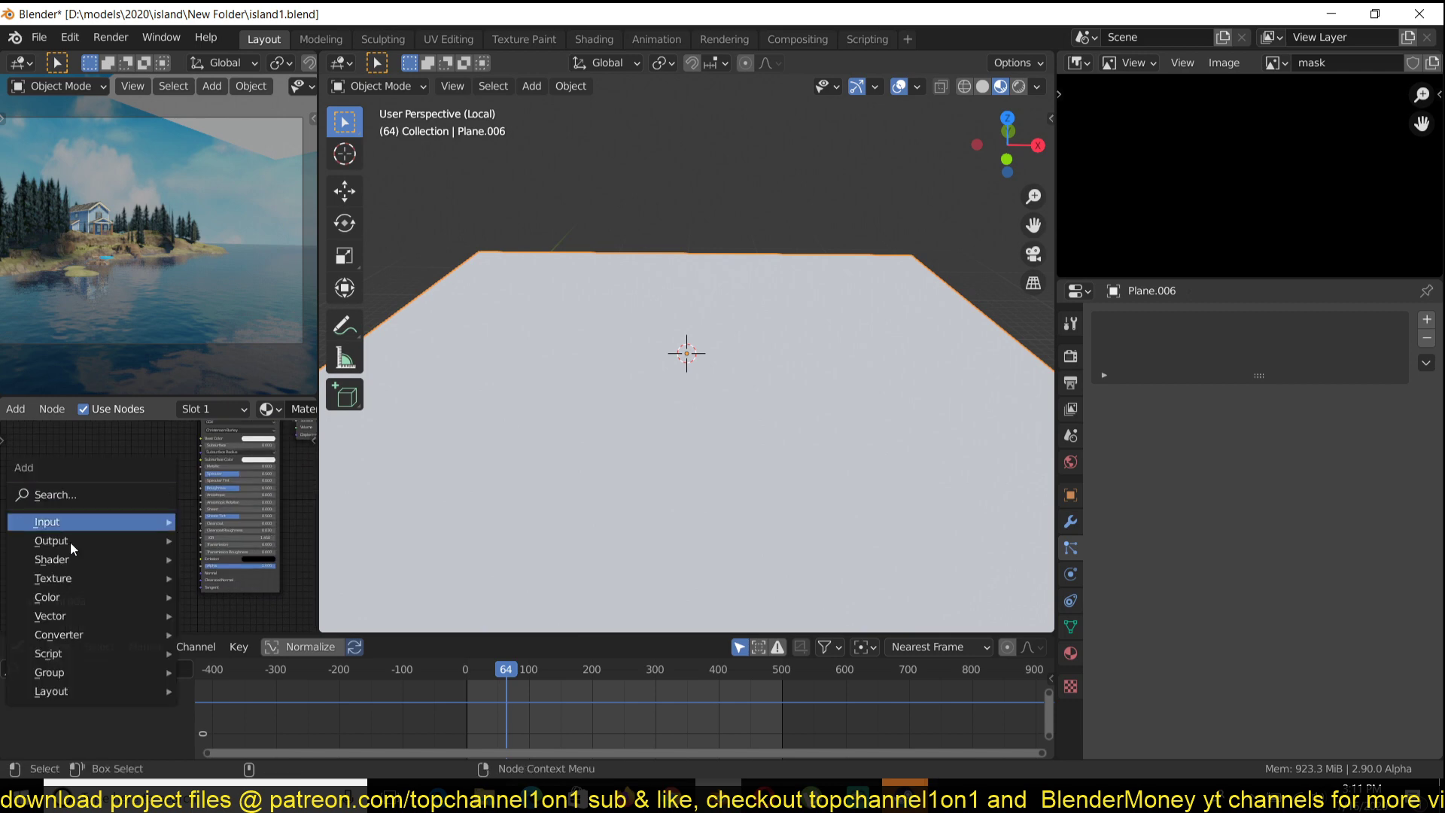
pyautogui.moveTo(75, 578)
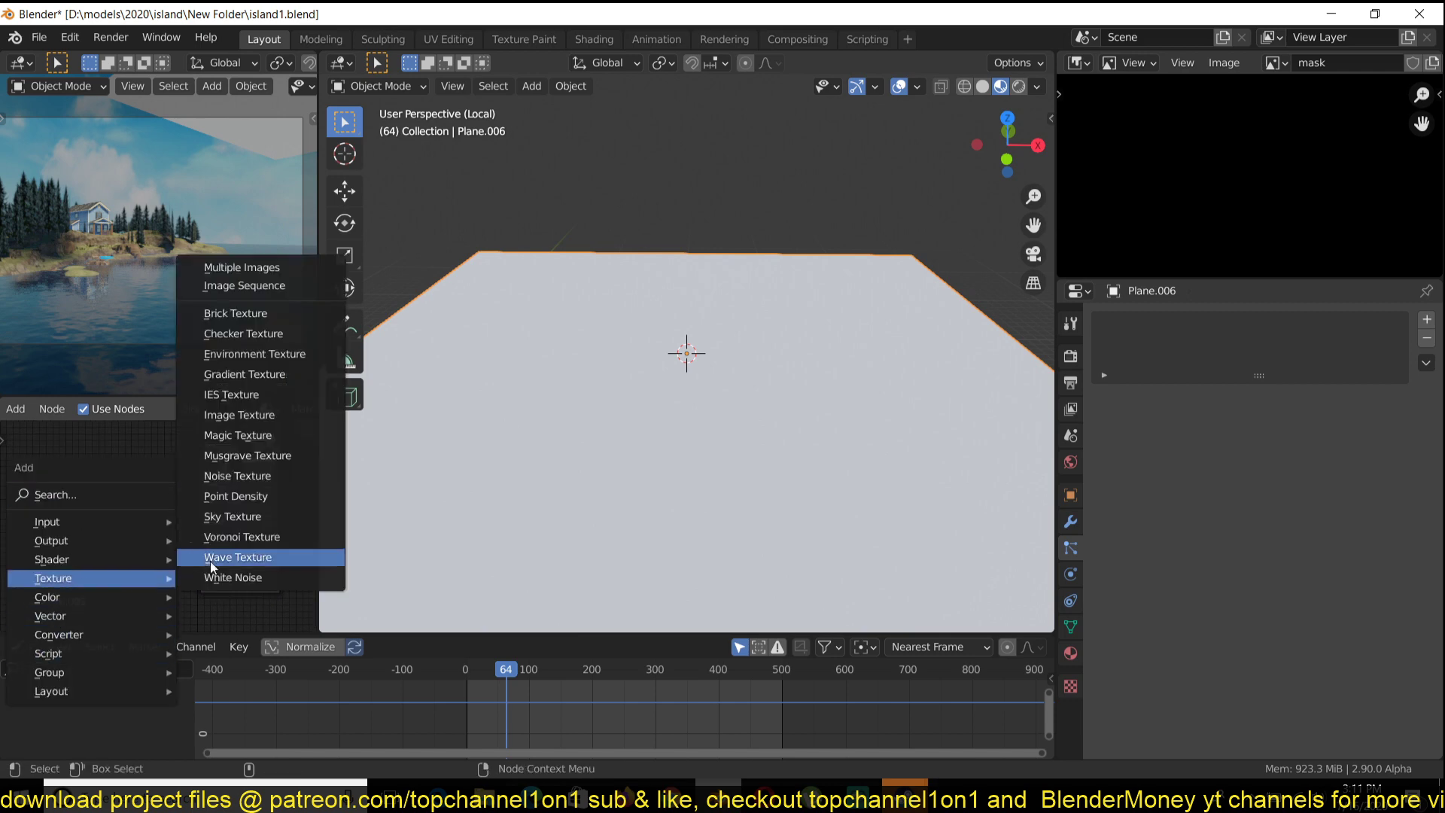
pyautogui.click(253, 475)
pyautogui.click(134, 508)
# Add a Bump node, link the Noise Texture to its Height and its output to the Principled BSDF's Normal, and check the plane
pyautogui.hotkey('shift', 'a')
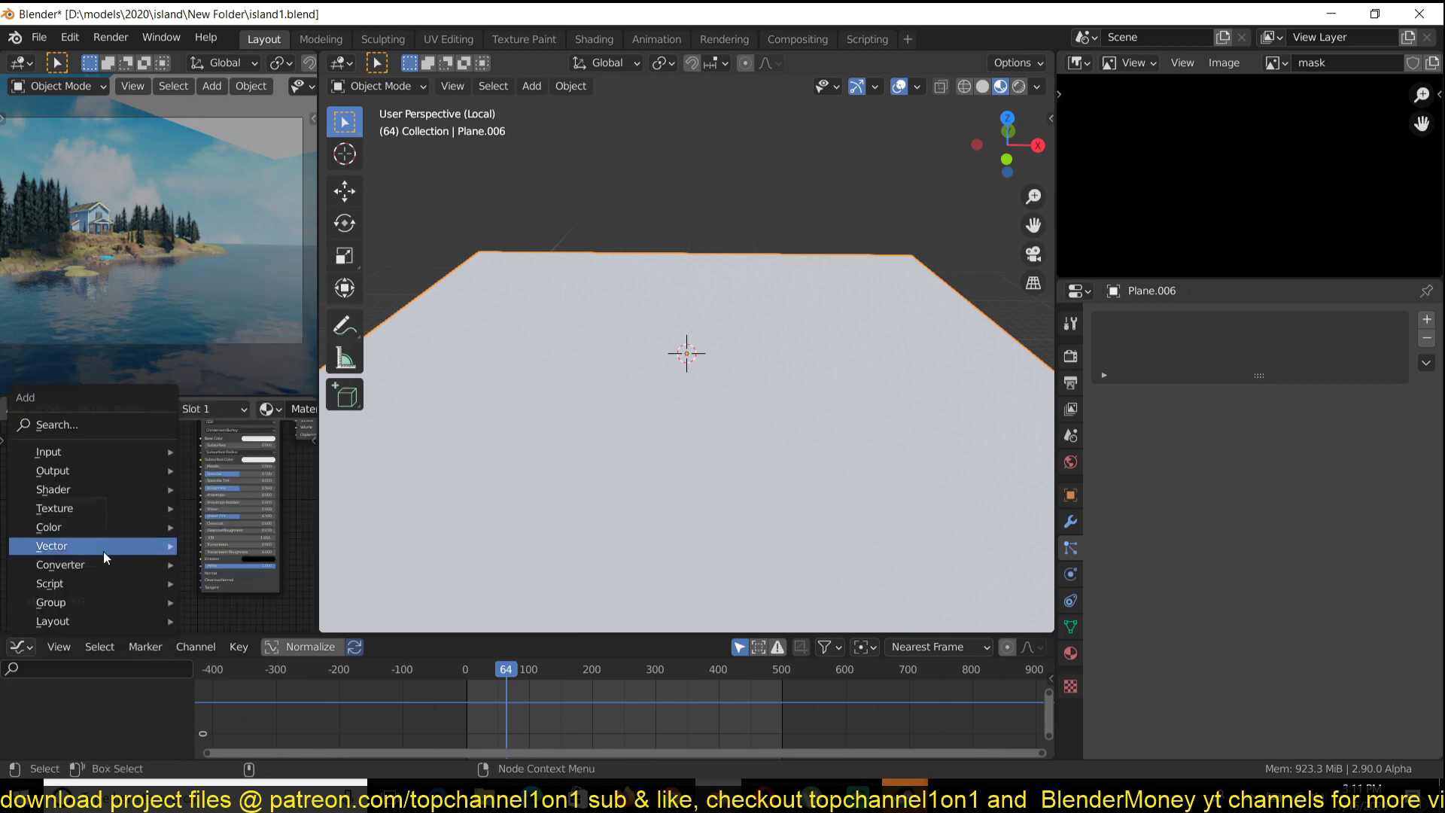
pyautogui.moveTo(142, 549)
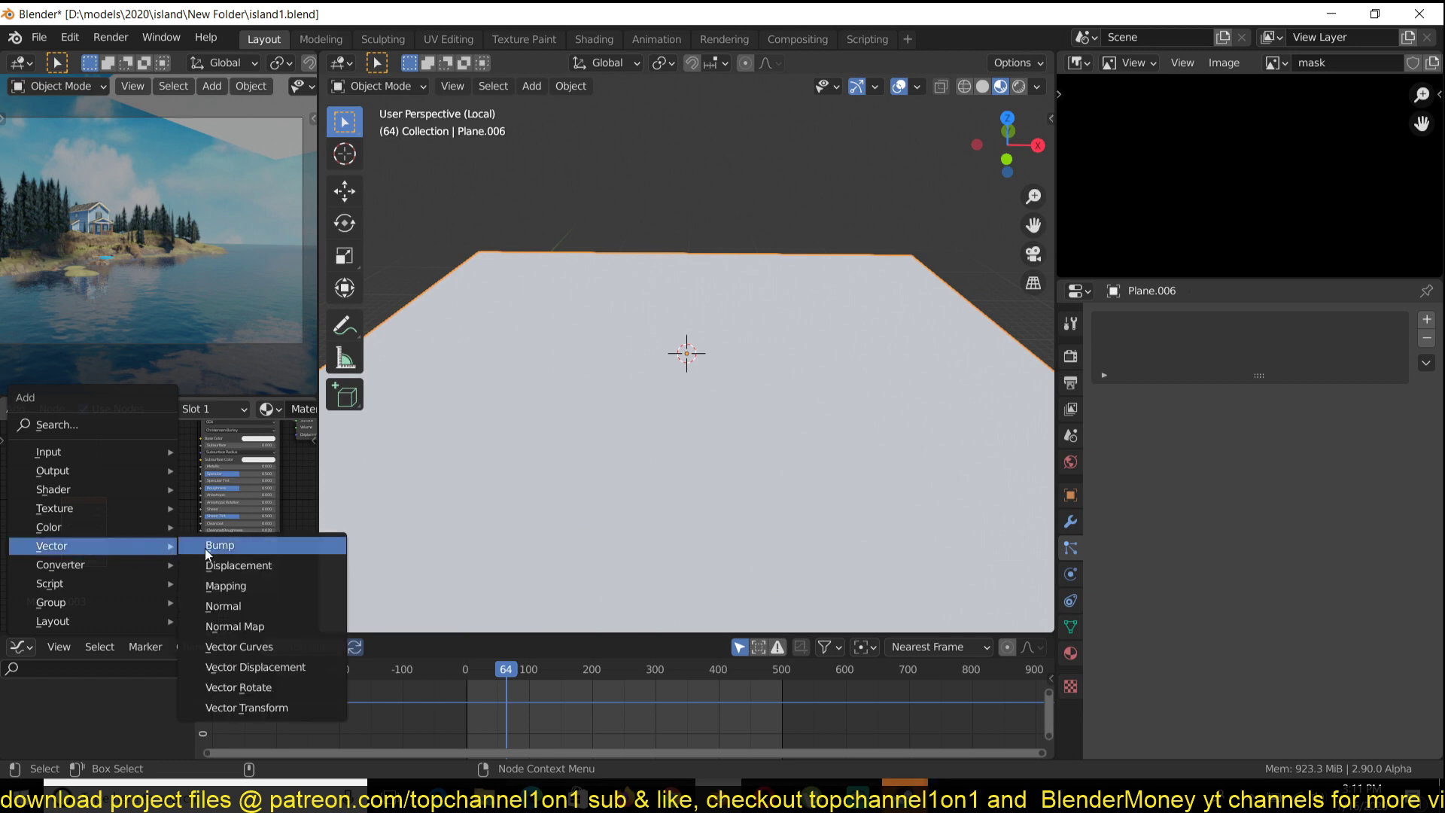
pyautogui.click(218, 553)
pyautogui.click(154, 527)
pyautogui.moveTo(105, 508); pyautogui.dragTo(204, 581)
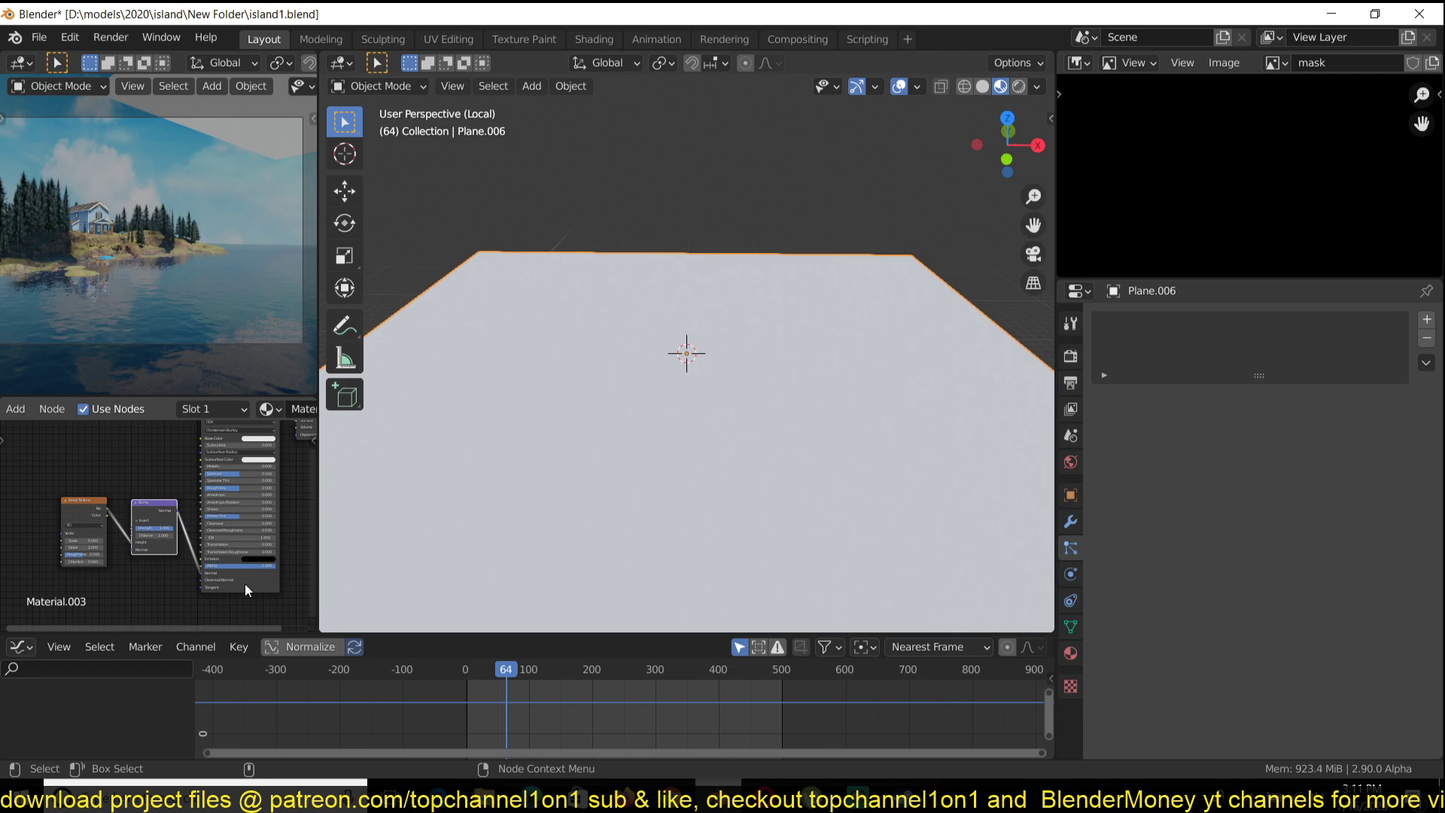
pyautogui.moveTo(283, 536); pyautogui.dragTo(244, 572, button='middle')
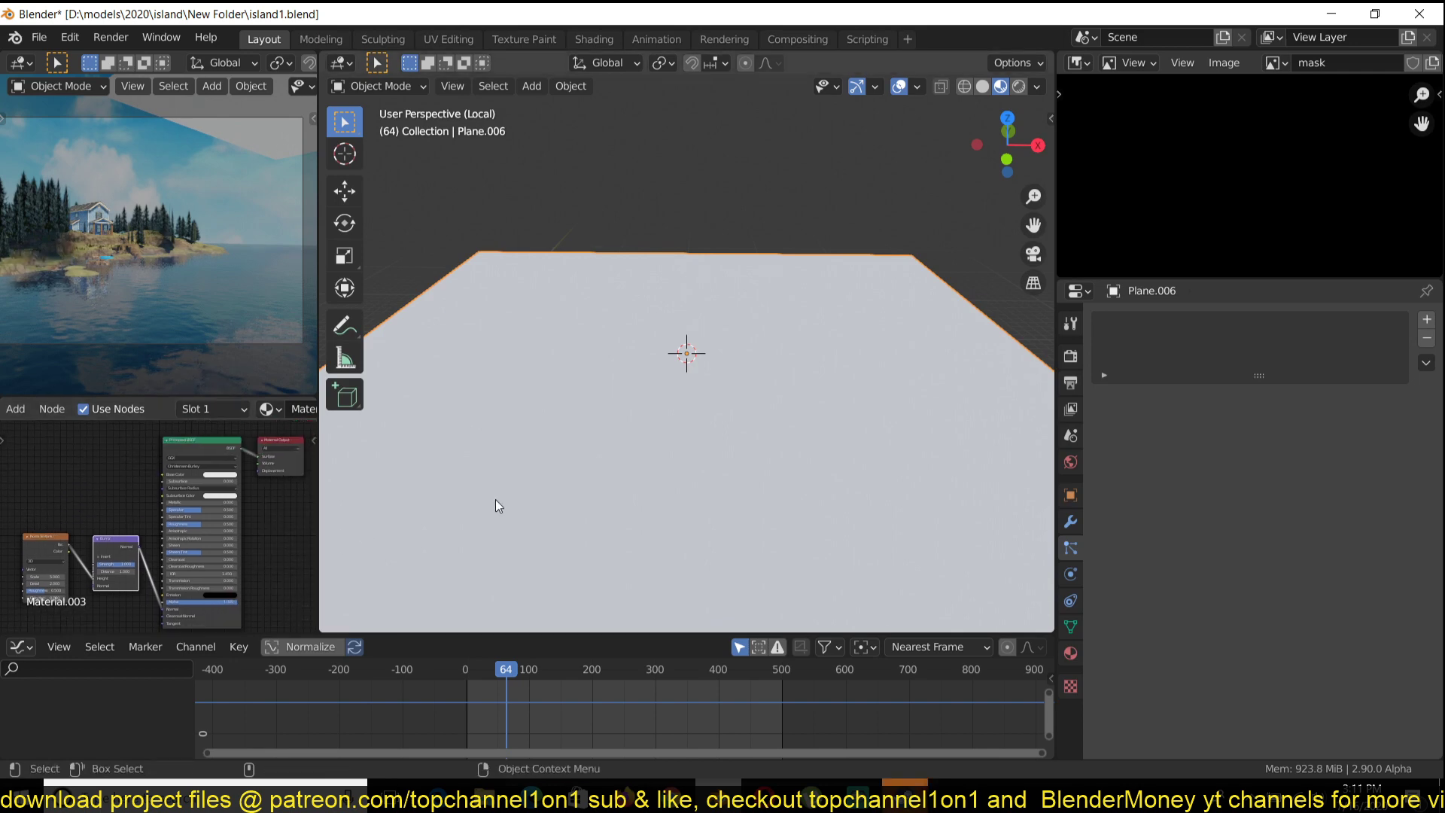
pyautogui.moveTo(496, 503); pyautogui.dragTo(634, 431, button='middle')
pyautogui.scroll(1, 472, 439)
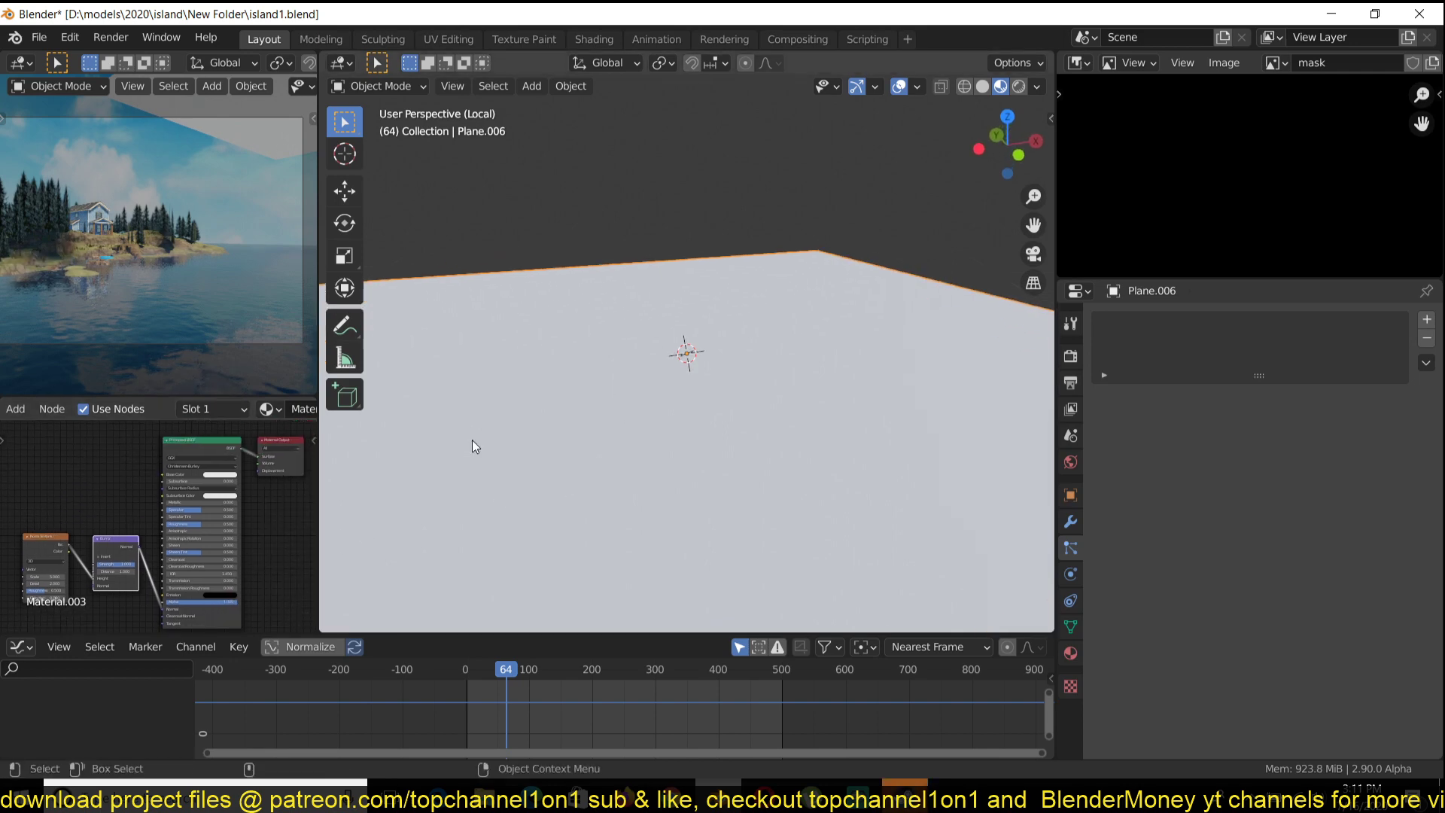
pyautogui.moveTo(88, 526); pyautogui.dragTo(116, 538, button='middle')
pyautogui.scroll(2, 184, 489)
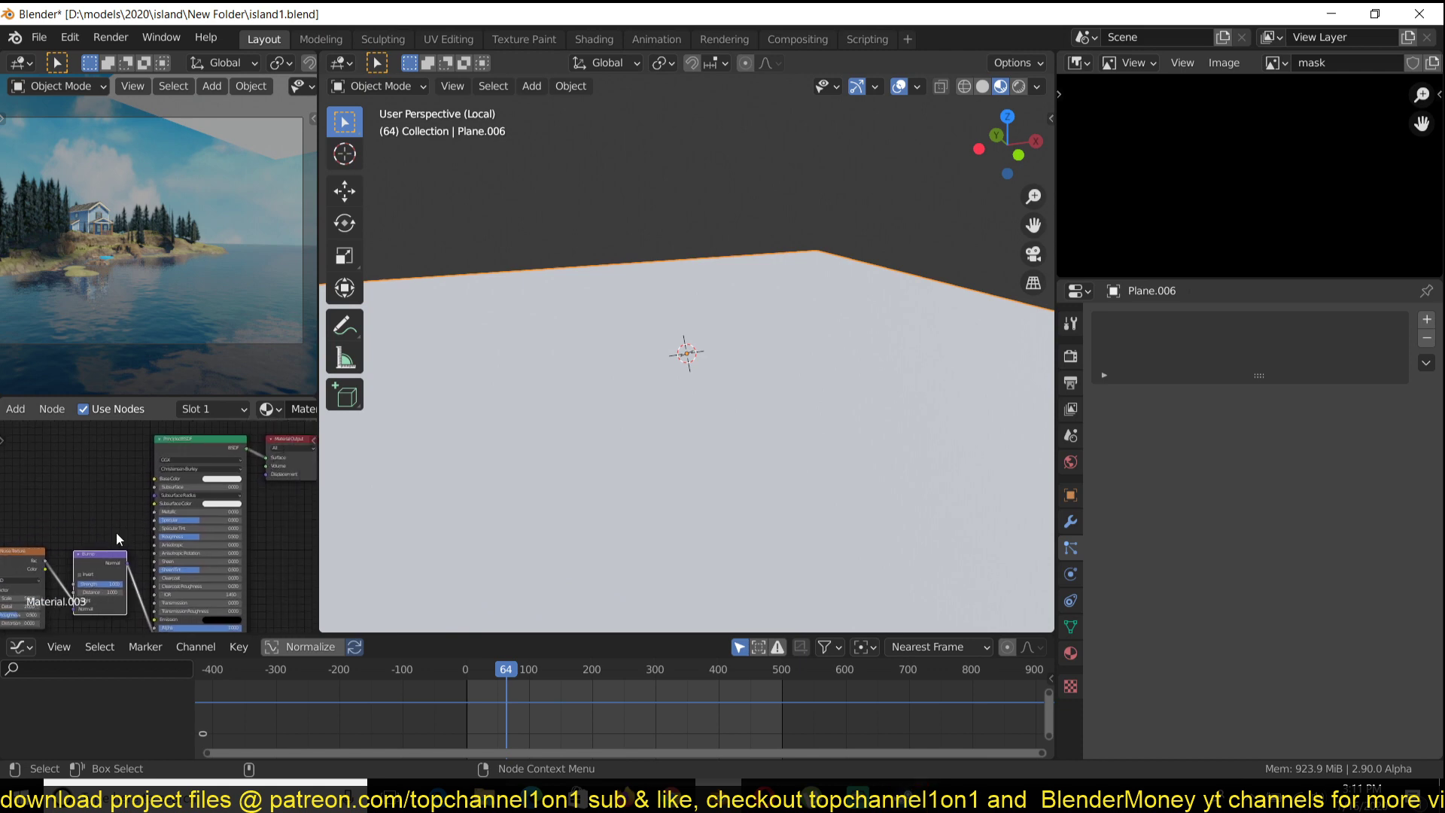
# Darken the Principled BSDF's Base Color to black
pyautogui.click(220, 479)
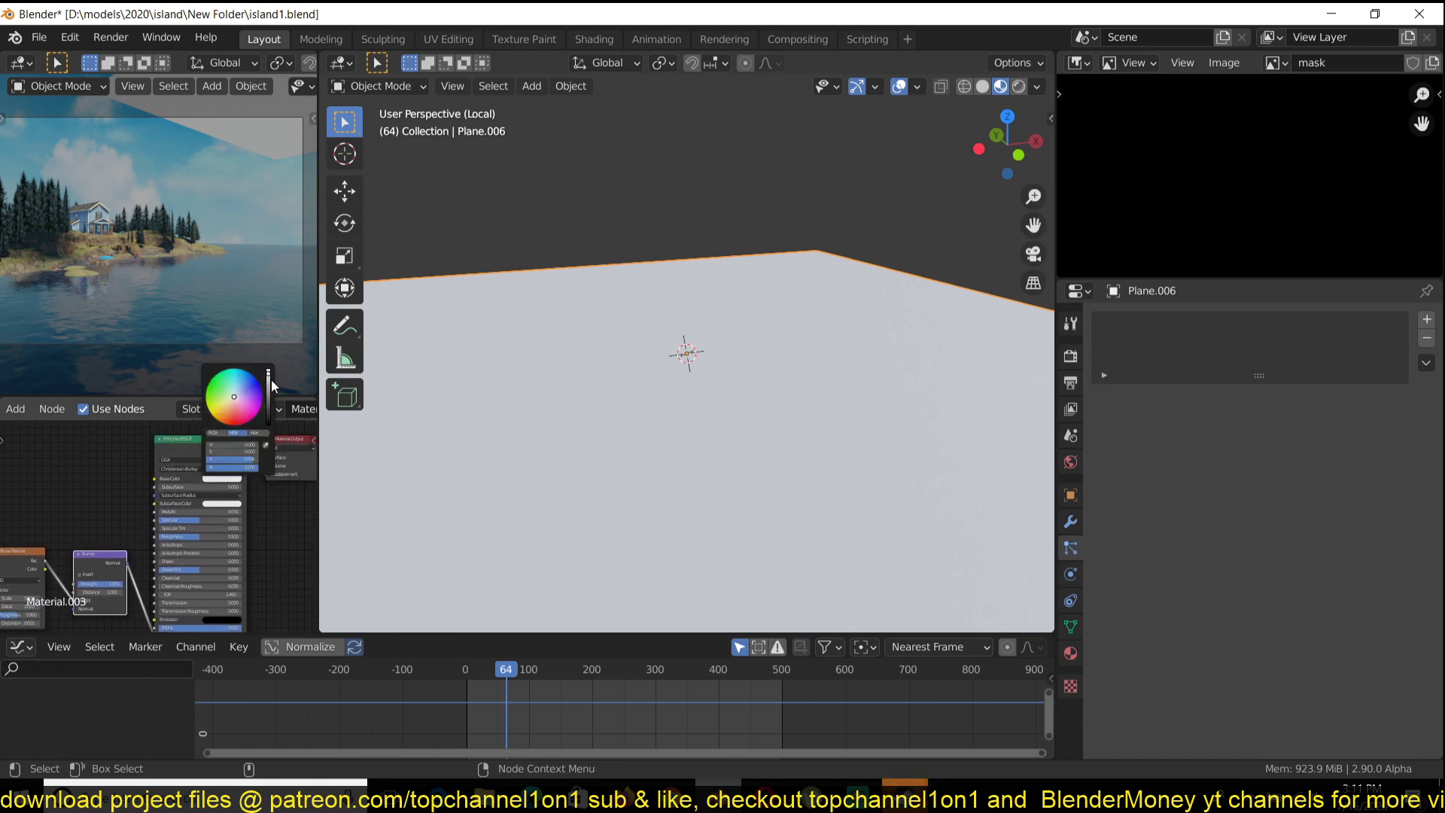
pyautogui.moveTo(268, 371); pyautogui.dragTo(268, 419)
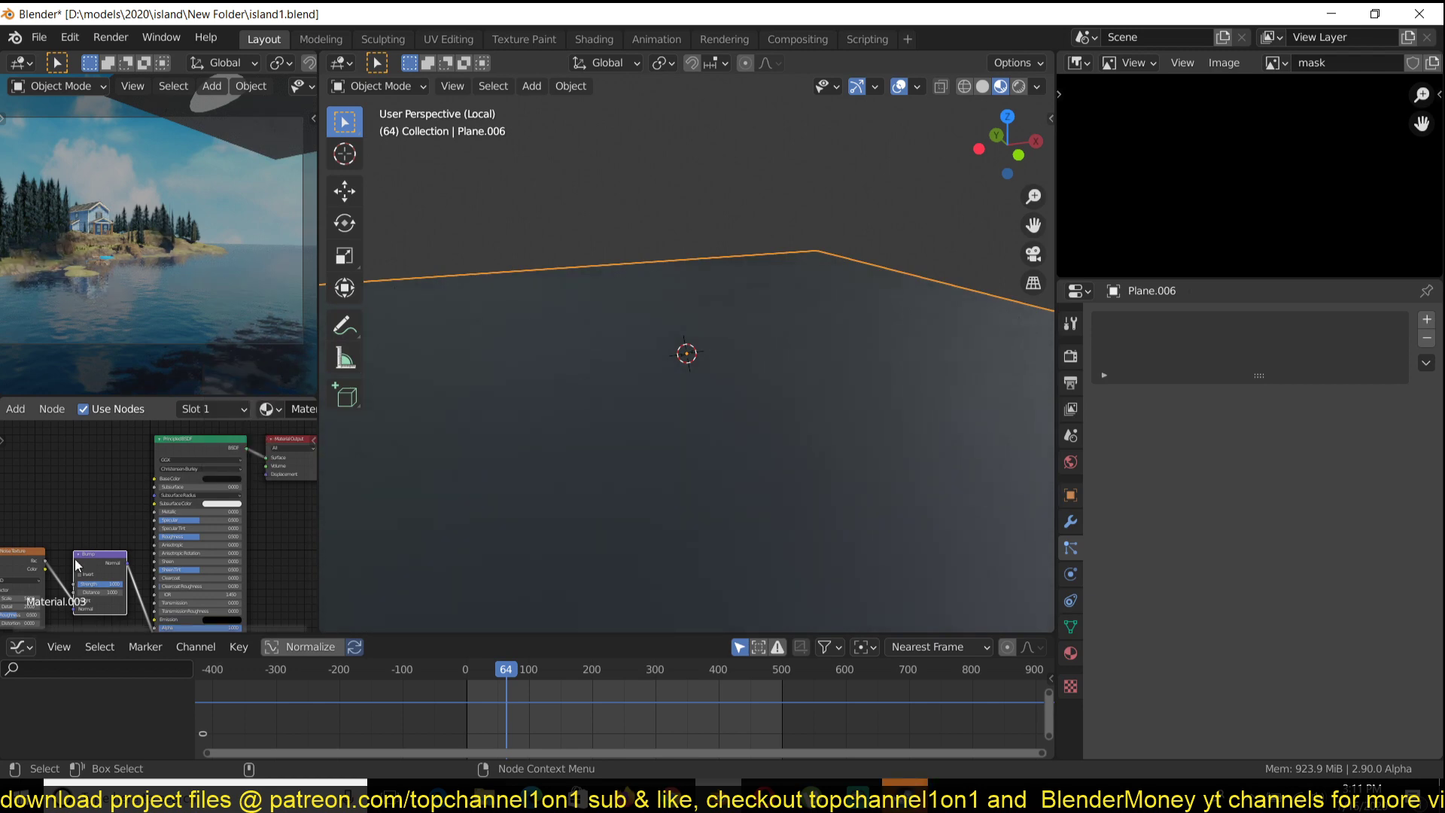
# Preview the Bump and Noise Texture outputs on the plane, ending with the Principled BSDF as the previewed node
pyautogui.moveTo(76, 561)
pyautogui.mouseDown(button='middle')
pyautogui.moveTo(148, 507)
pyautogui.moveTo(72, 552)
pyautogui.mouseUp(button='middle')
pyautogui.scroll(1, 149, 505)
pyautogui.scroll(-2, 75, 552)
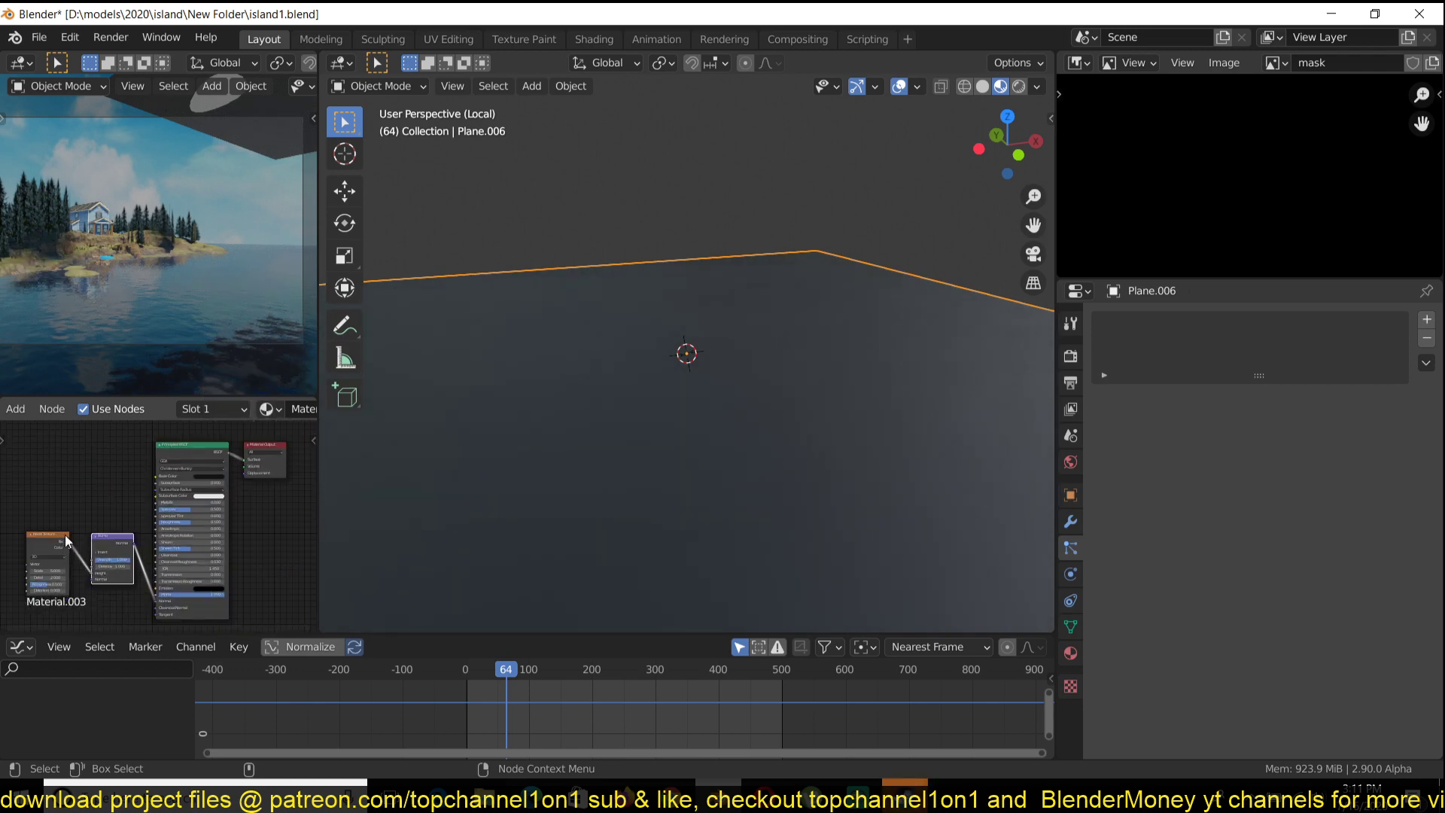
pyautogui.keyDown('ctrl'); pyautogui.keyDown('shift'); pyautogui.click(96, 553); pyautogui.keyUp('shift'); pyautogui.keyUp('ctrl')
pyautogui.scroll(-2, 604, 407)
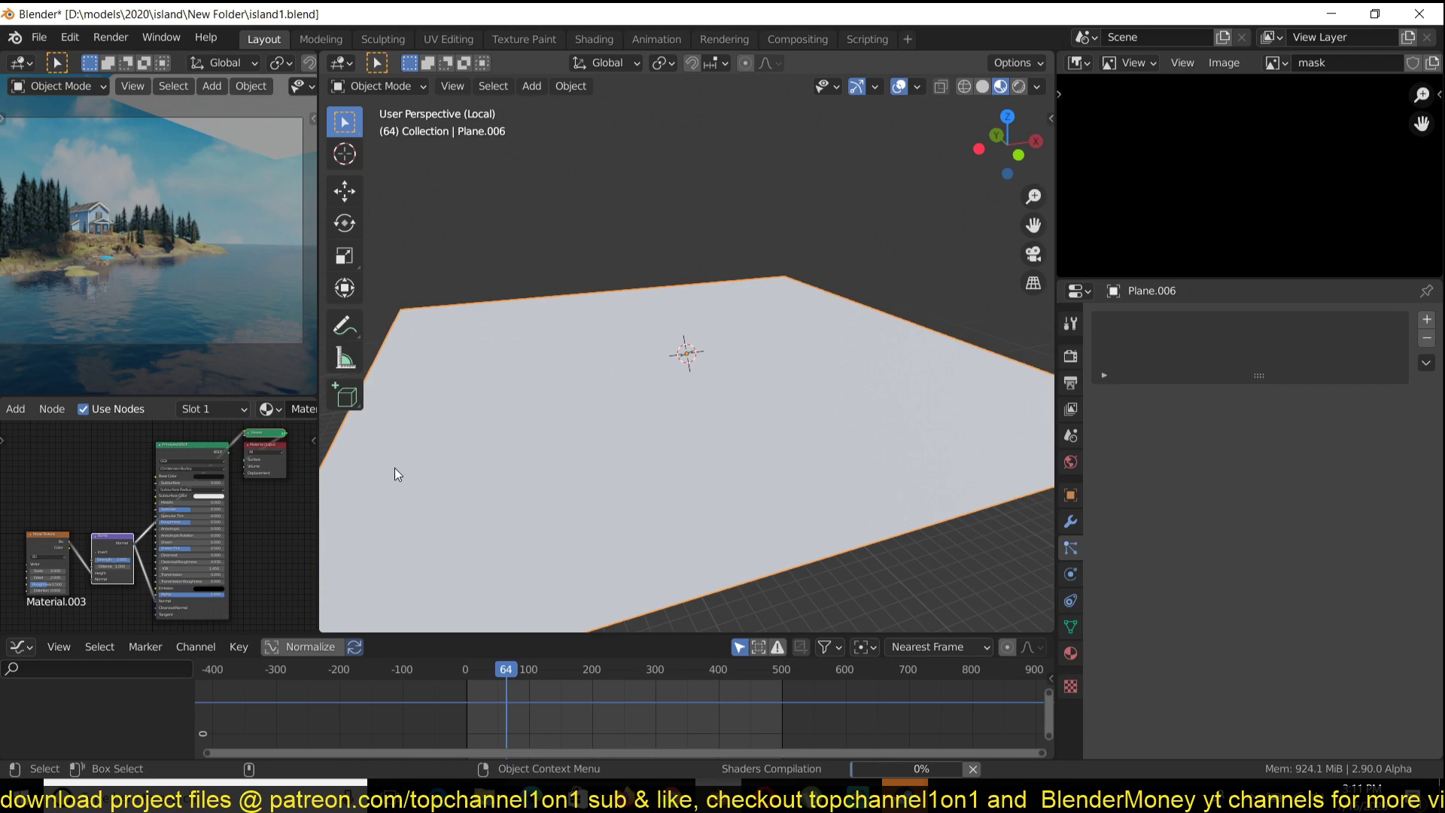
pyautogui.moveTo(108, 541); pyautogui.dragTo(142, 525, button='middle')
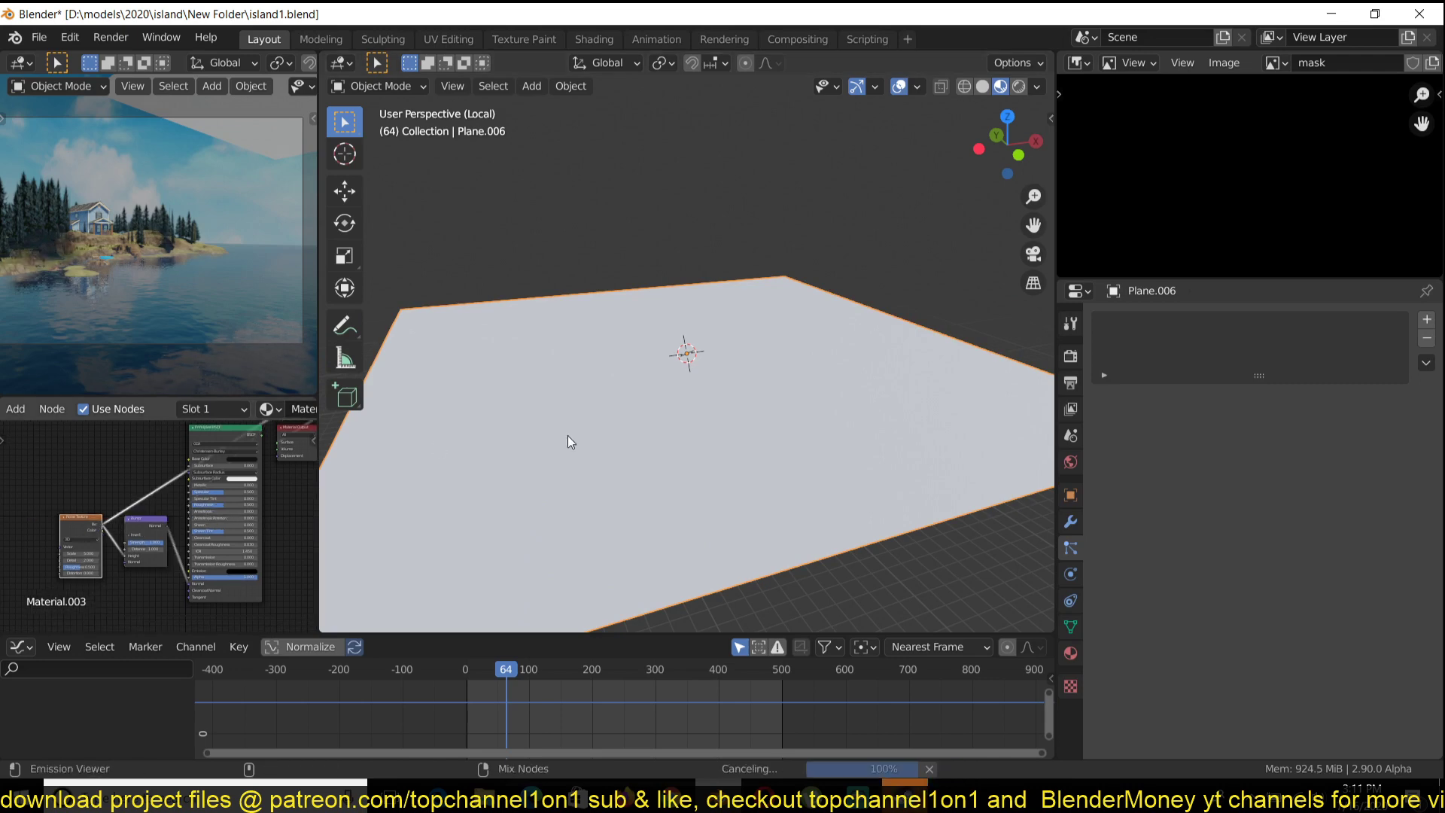
pyautogui.scroll(-3, 567, 435)
pyautogui.moveTo(600, 436); pyautogui.dragTo(613, 457, button='middle')
pyautogui.scroll(3, 612, 458)
pyautogui.keyDown('ctrl'); pyautogui.keyDown('shift'); pyautogui.click(142, 525); pyautogui.keyUp('shift'); pyautogui.keyUp('ctrl')
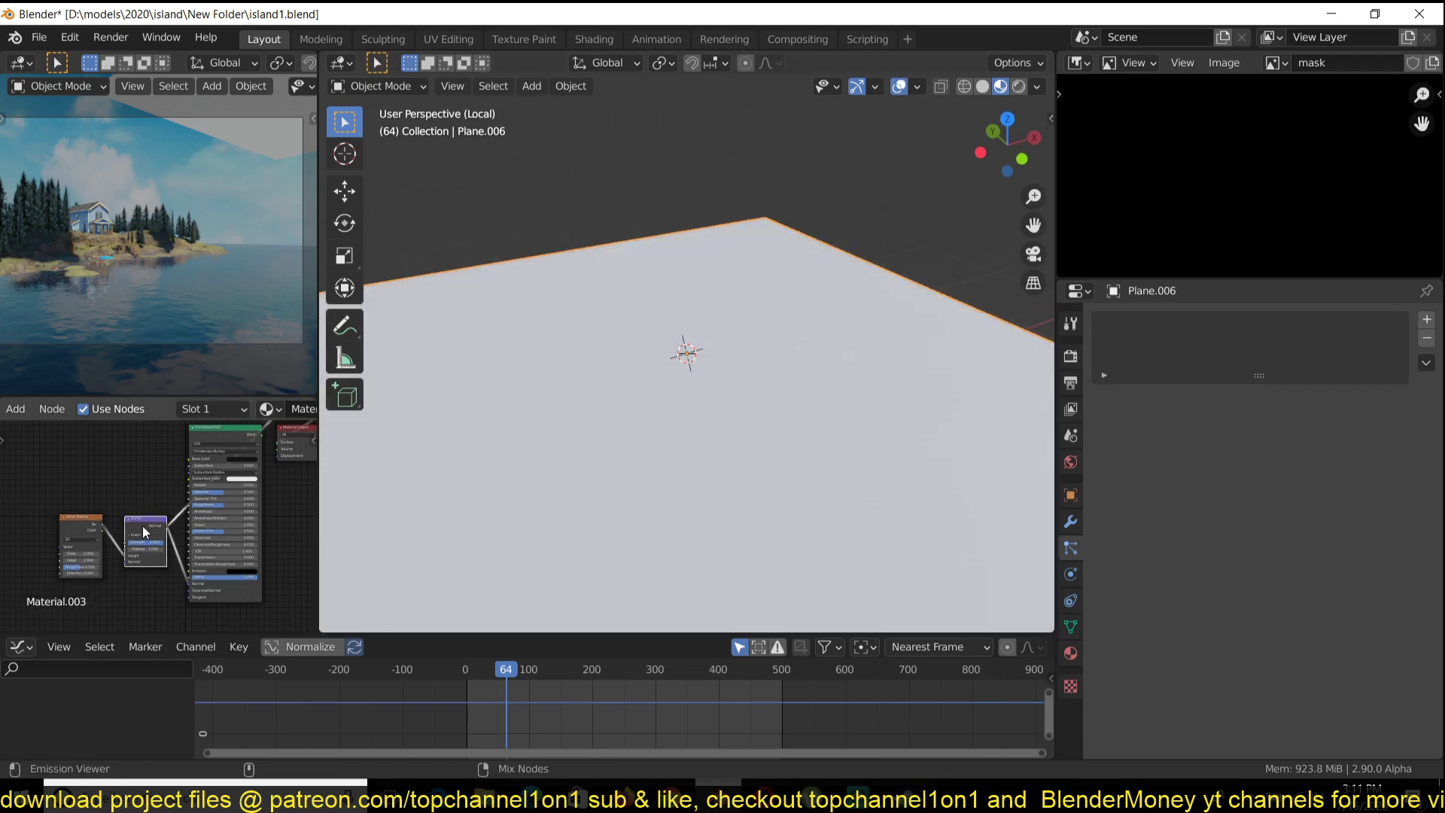
pyautogui.scroll(-3, 487, 426)
pyautogui.scroll(6, 487, 427)
pyautogui.moveTo(487, 427); pyautogui.dragTo(727, 388, button='middle')
pyautogui.keyDown('ctrl'); pyautogui.keyDown('shift'); pyautogui.click(237, 432); pyautogui.keyUp('shift'); pyautogui.keyUp('ctrl')
# Lower the Principled BSDF's Roughness to 0 and check the plane's reflections
pyautogui.scroll(2, 298, 500)
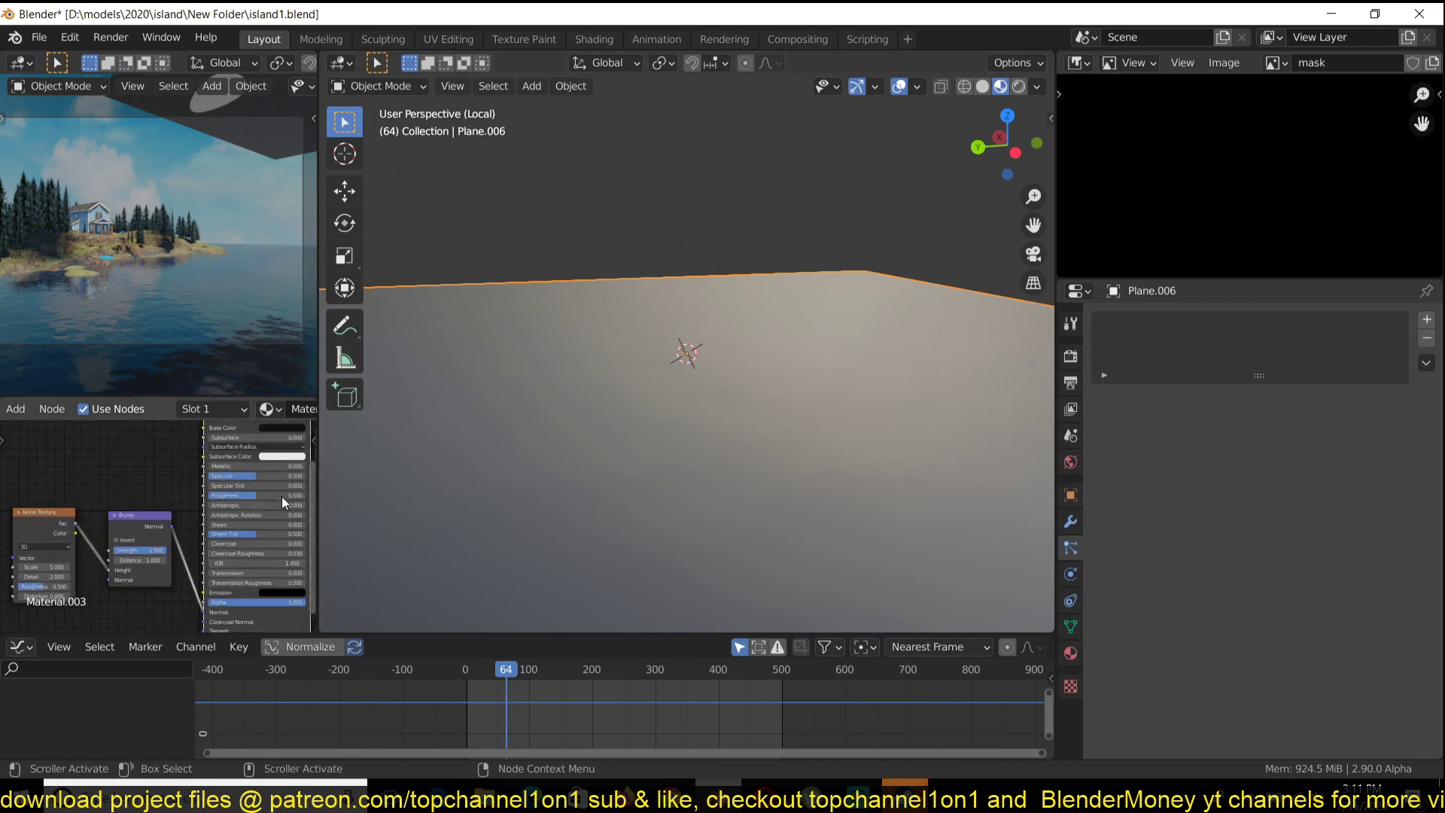
pyautogui.moveTo(281, 495); pyautogui.dragTo(225, 495)
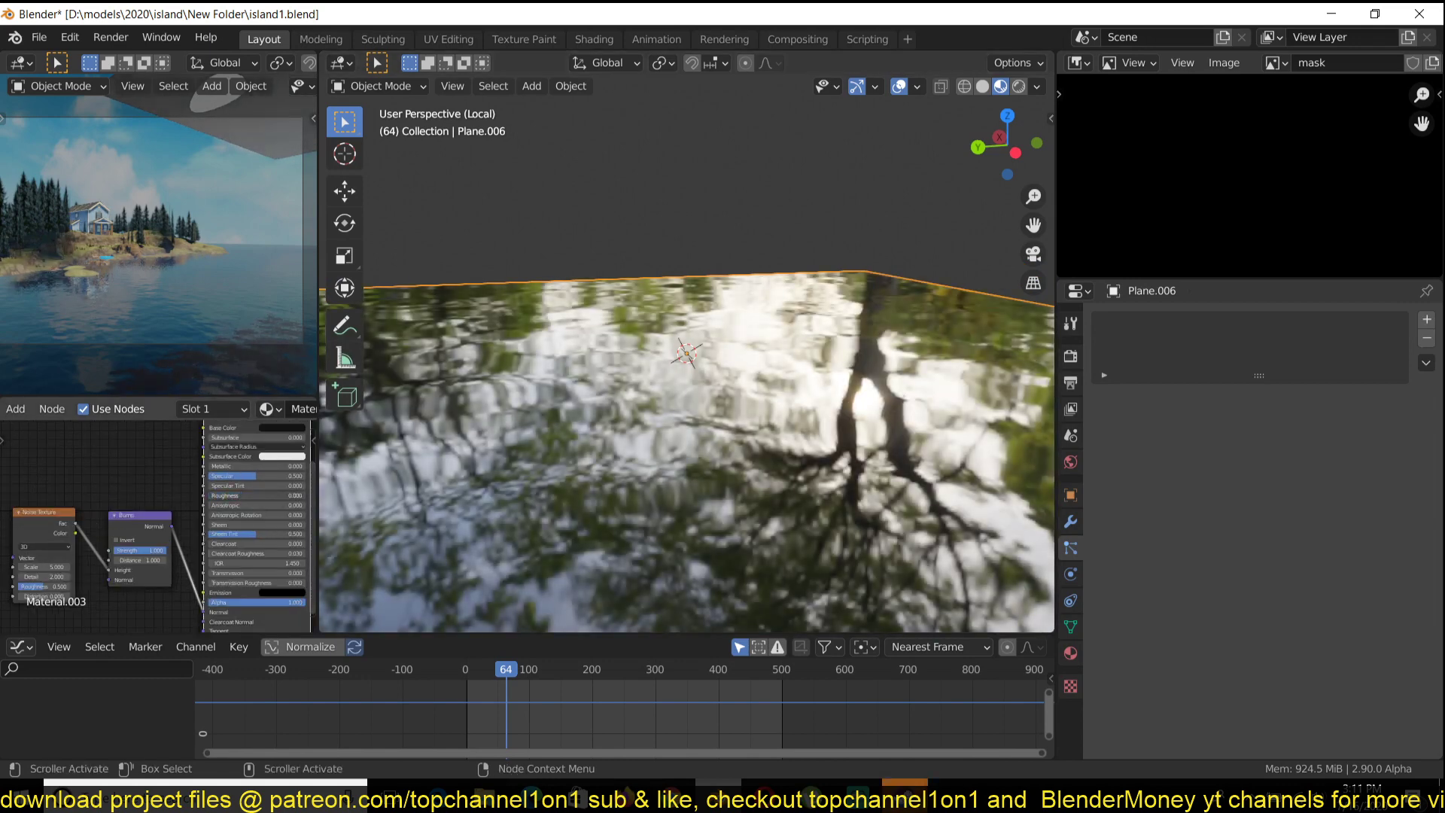
pyautogui.scroll(-3, 615, 399)
pyautogui.moveTo(614, 399); pyautogui.dragTo(556, 408, button='middle')
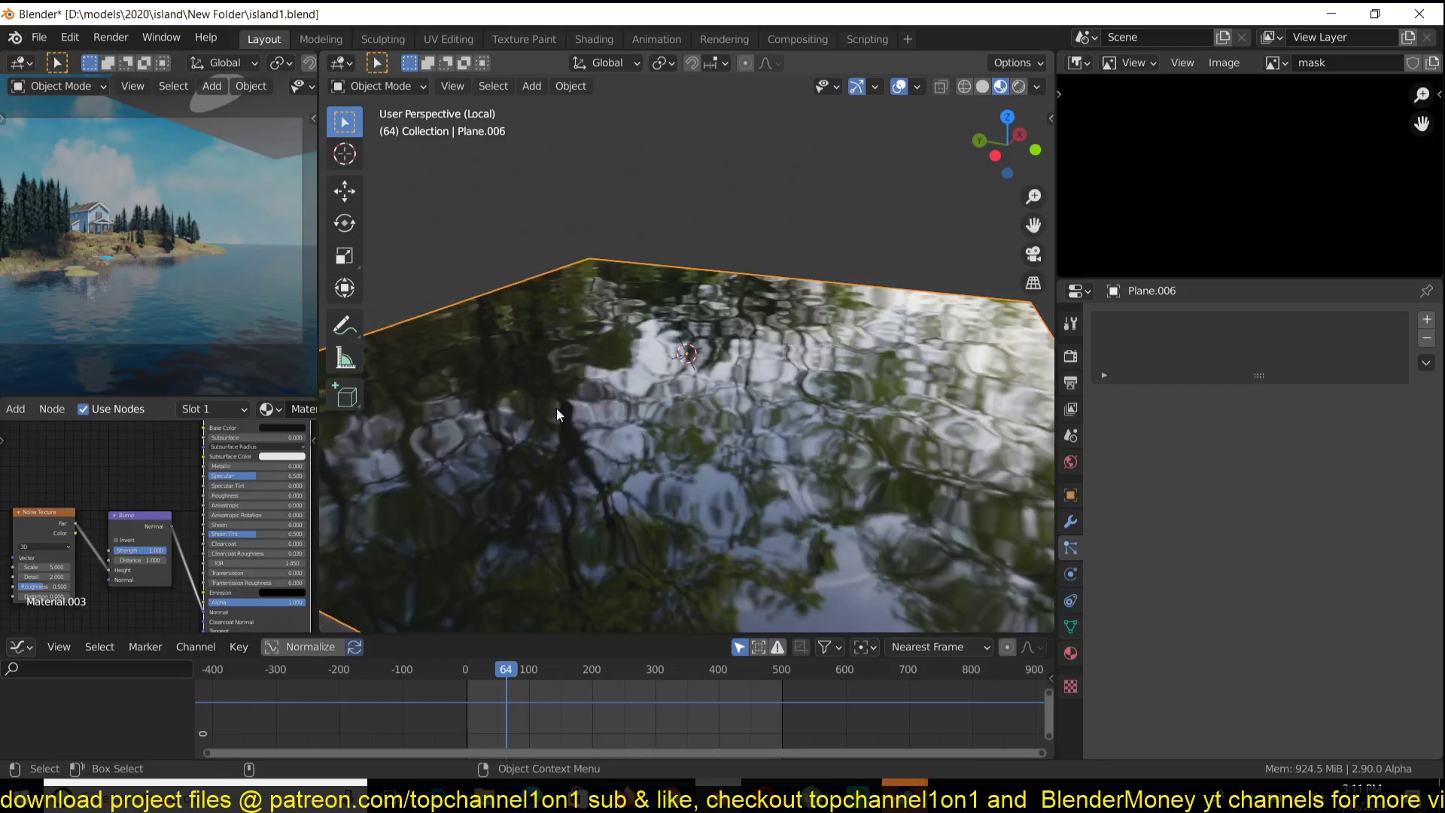
pyautogui.scroll(-3, 557, 408)
# Set the Principled BSDF's Base Color to a dark blue with hue about 0.57 and value about 0.29, and check the plane
pyautogui.moveTo(252, 492); pyautogui.dragTo(235, 527, button='middle')
pyautogui.scroll(2, 235, 528)
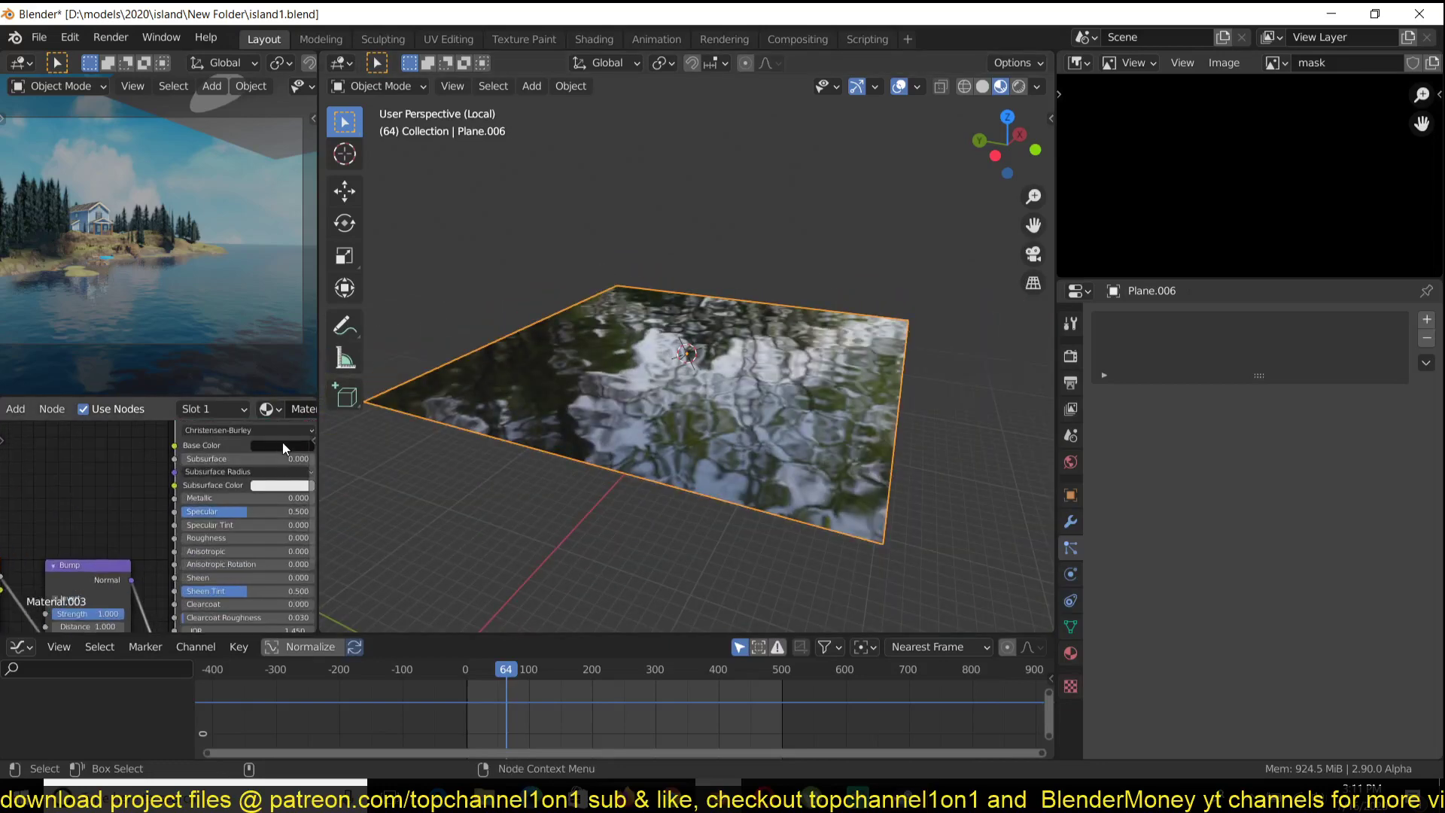
pyautogui.click(282, 443)
pyautogui.moveTo(356, 351)
pyautogui.mouseDown()
pyautogui.moveTo(356, 325)
pyautogui.moveTo(318, 280)
pyautogui.mouseUp()
pyautogui.moveTo(356, 331); pyautogui.dragTo(356, 338)
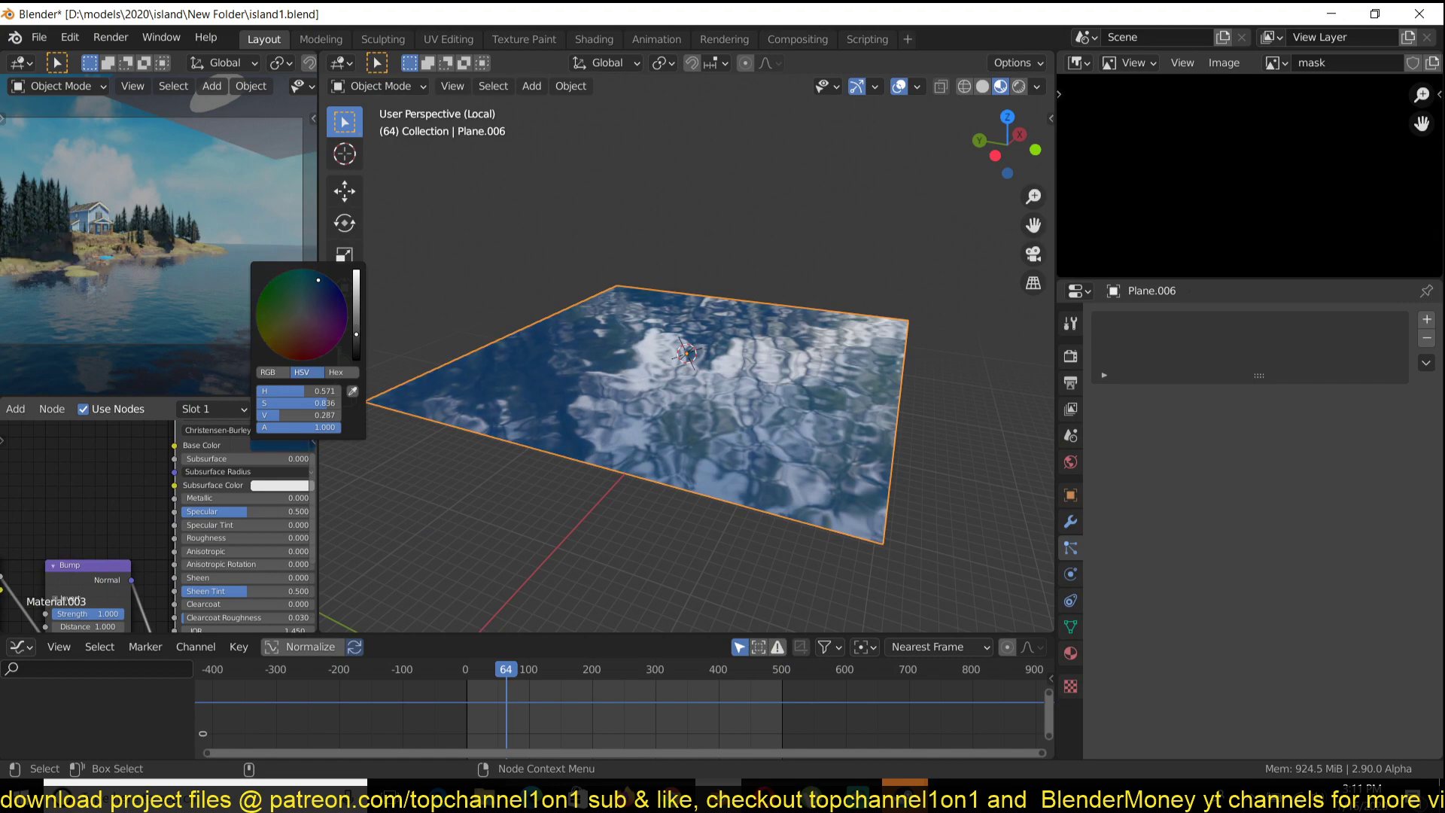
pyautogui.moveTo(631, 331); pyautogui.dragTo(588, 326, button='middle')
pyautogui.scroll(3, 577, 387)
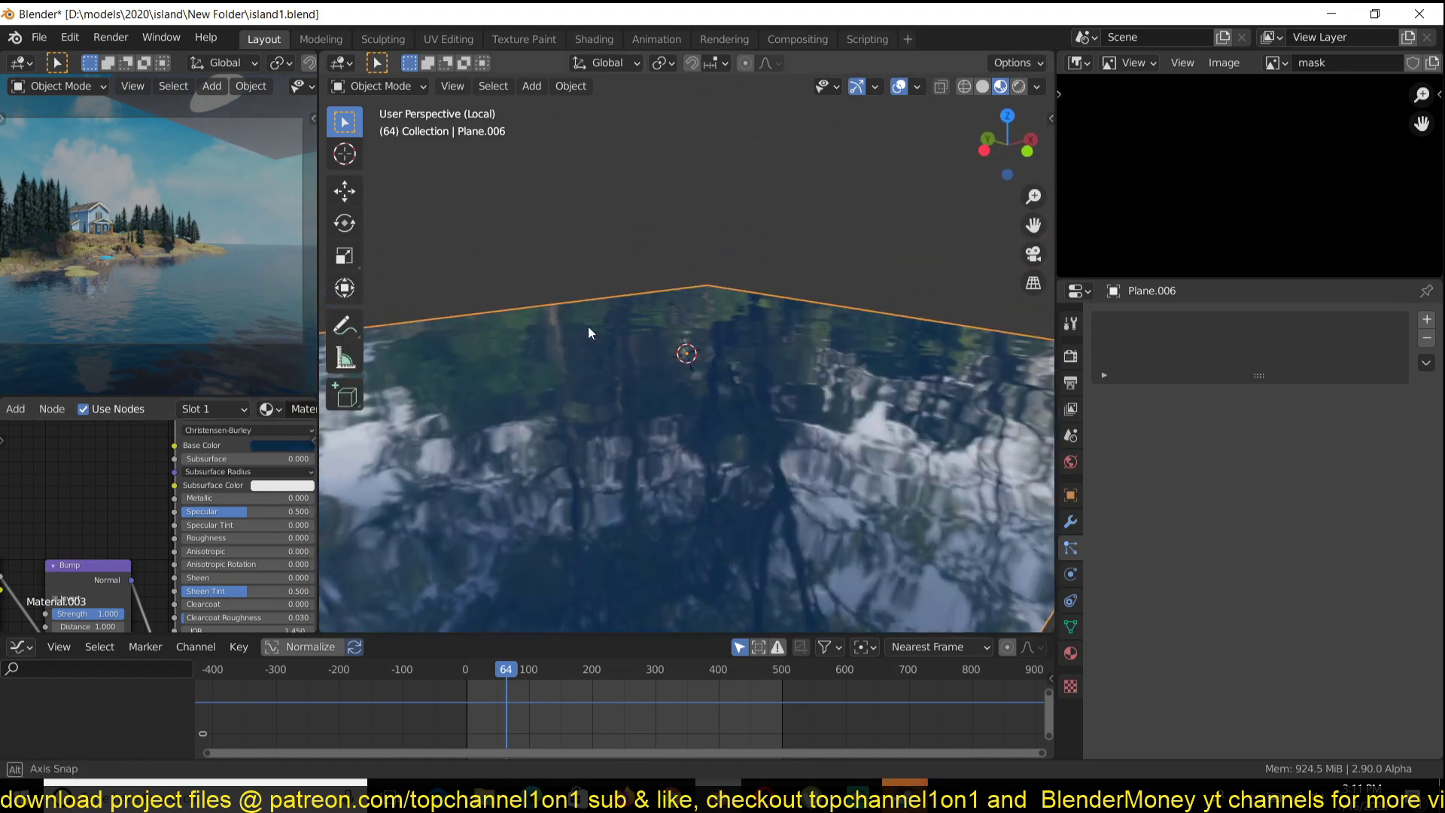
pyautogui.scroll(-5, 439, 404)
pyautogui.moveTo(440, 405); pyautogui.dragTo(458, 403, button='middle')
# Raise the Noise Texture's Scale to 18.8 and check the ripple size on the plane
pyautogui.moveTo(153, 503); pyautogui.dragTo(349, 405, button='middle')
pyautogui.scroll(3, 179, 479)
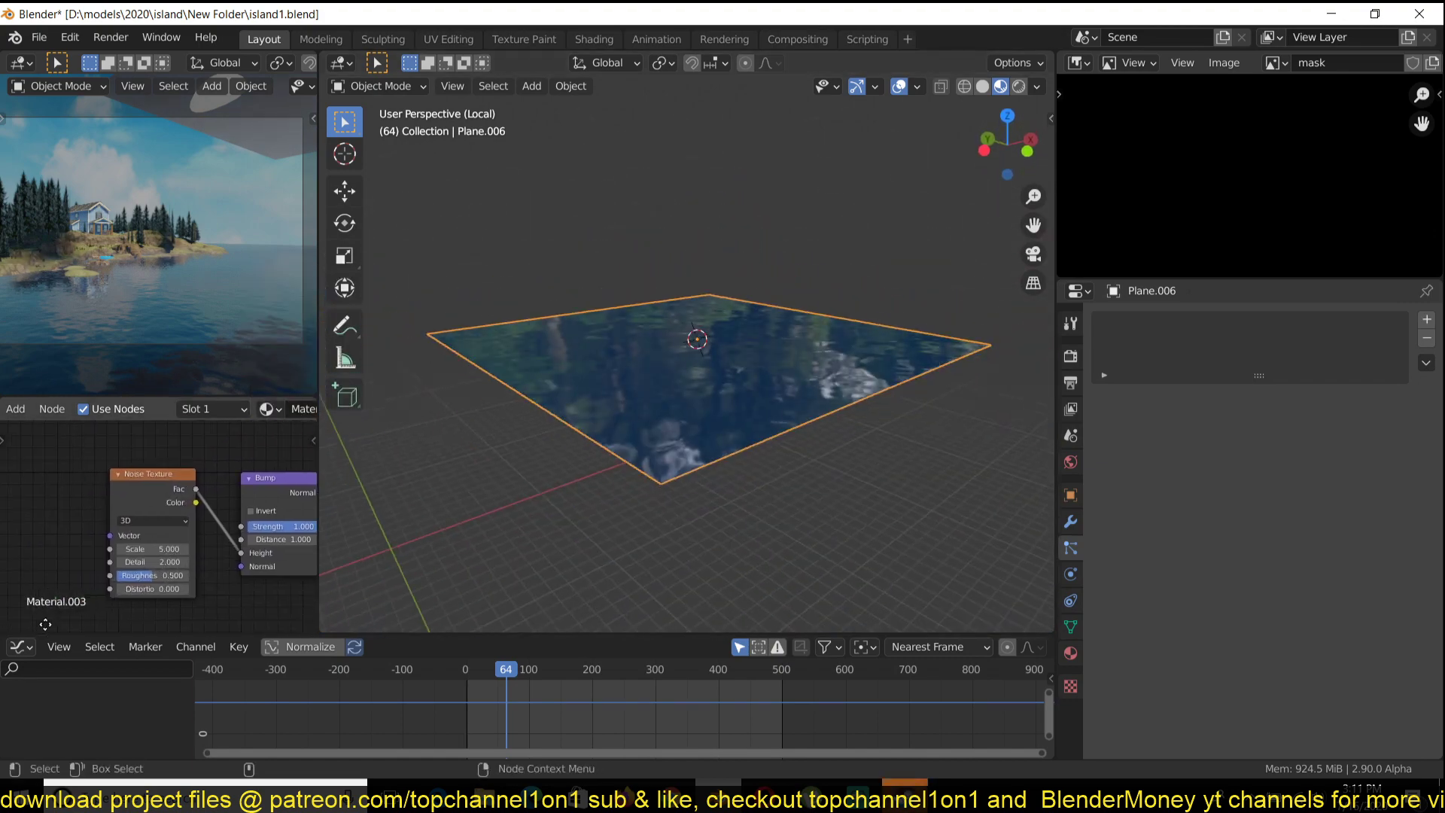
pyautogui.moveTo(146, 554); pyautogui.dragTo(201, 555)
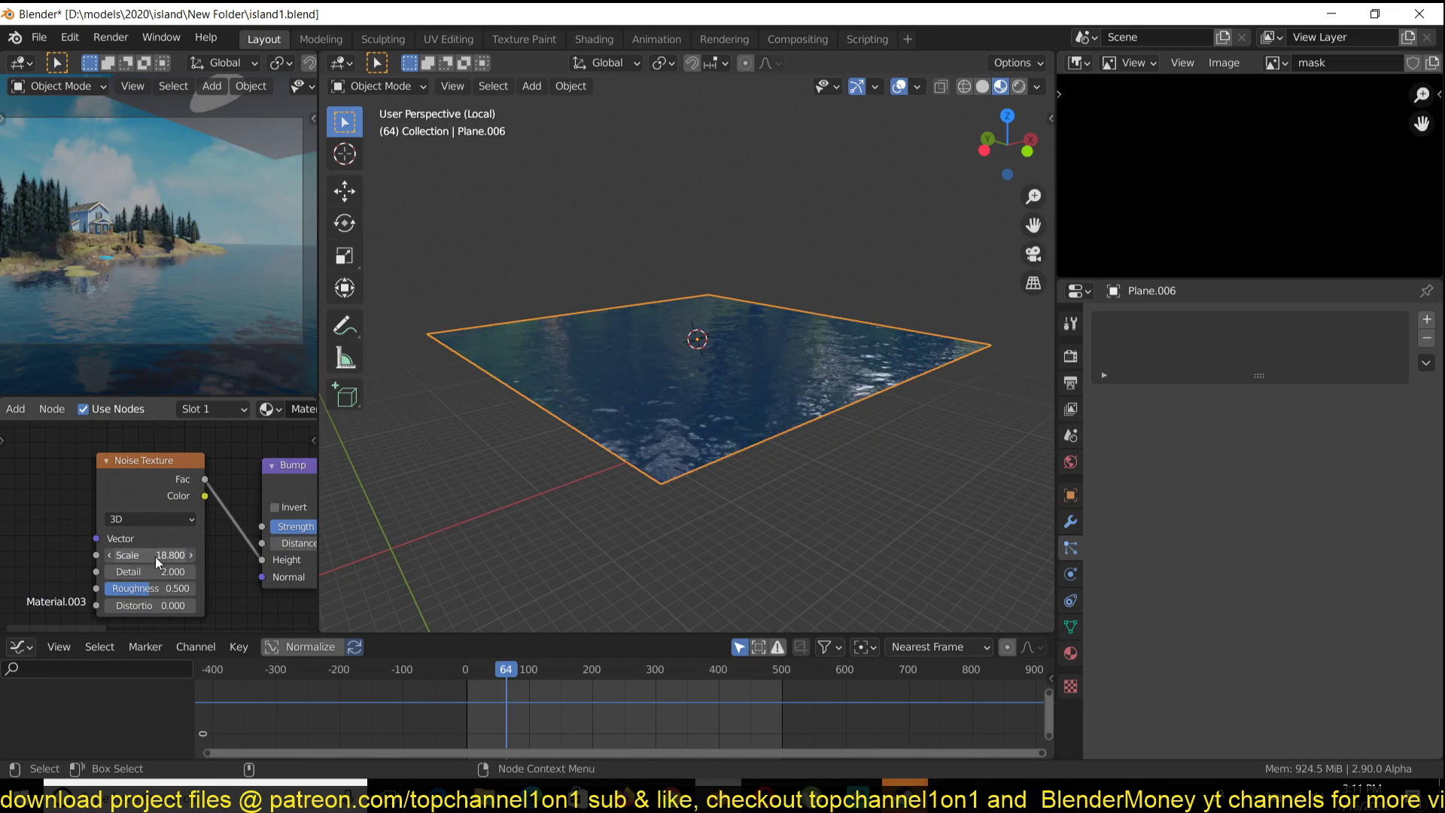
pyautogui.scroll(3, 680, 440)
pyautogui.scroll(-1, 683, 459)
pyautogui.moveTo(681, 441)
pyautogui.mouseDown(button='middle')
pyautogui.moveTo(683, 459)
pyautogui.moveTo(679, 427)
pyautogui.mouseUp(button='middle')
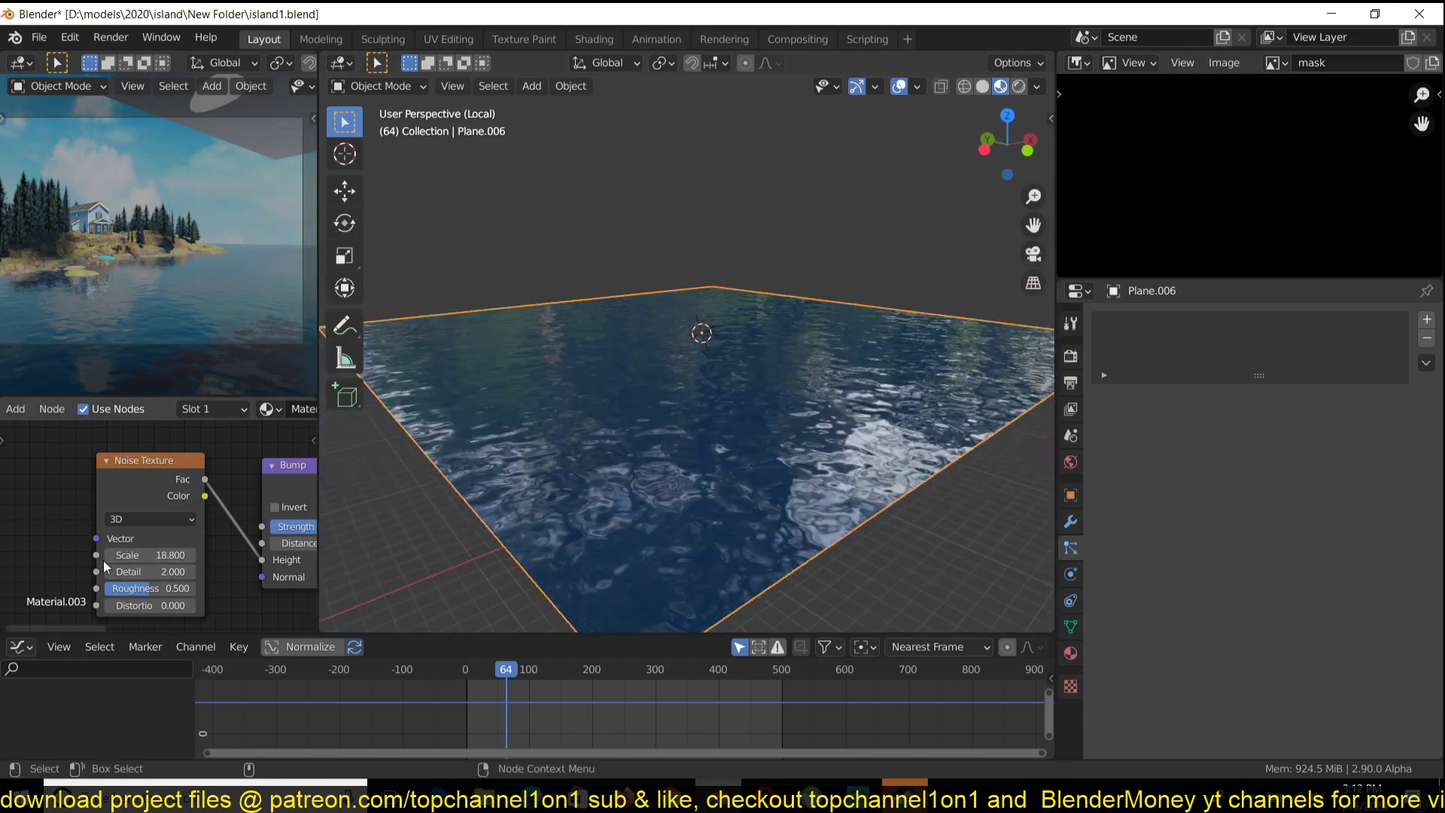
# Set the Noise Texture's Detail to 3.8 and its Roughness to 0.673, and check the water surface
pyautogui.moveTo(104, 566); pyautogui.dragTo(113, 543, button='middle')
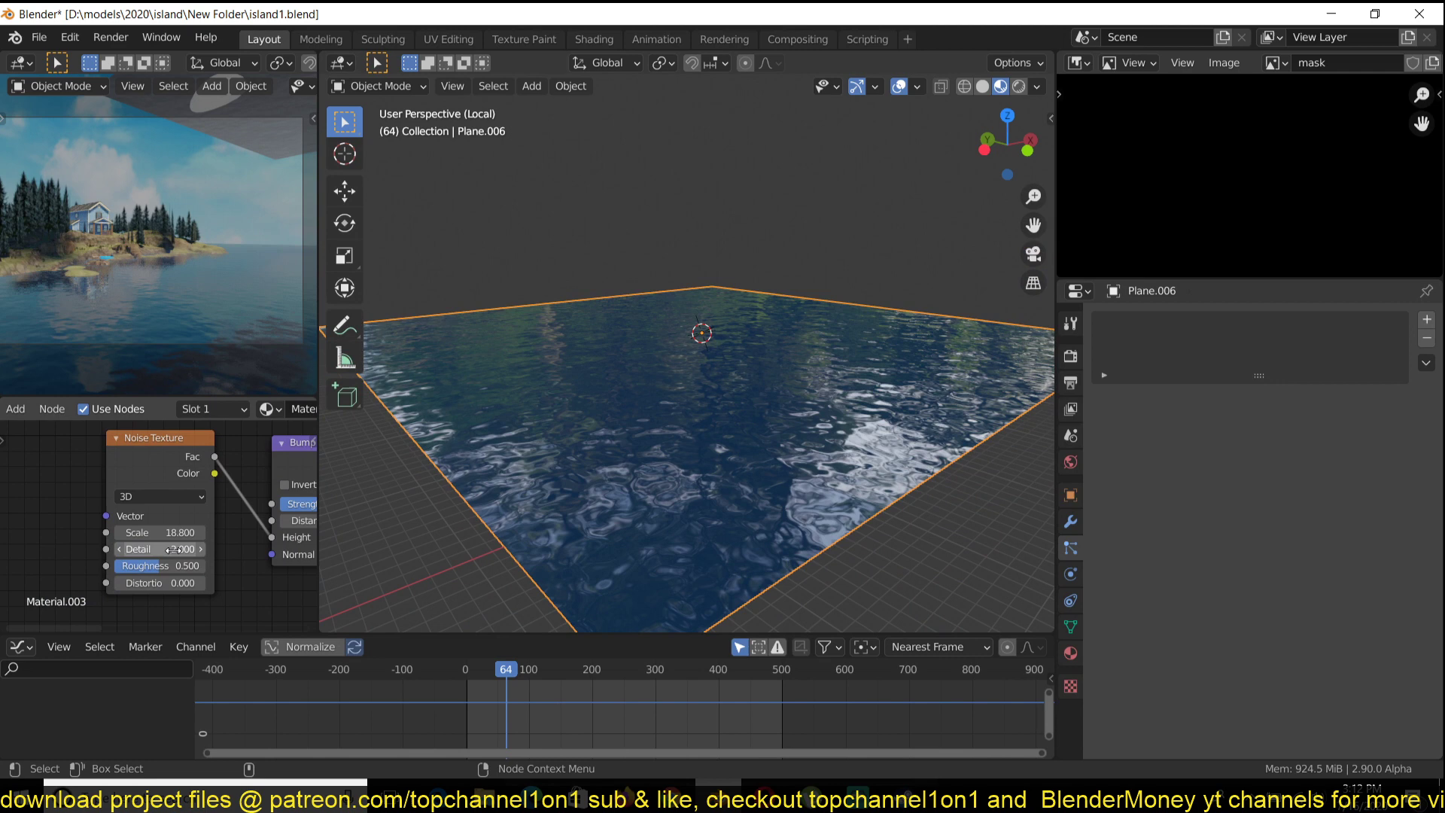
pyautogui.moveTo(159, 549); pyautogui.dragTo(177, 572)
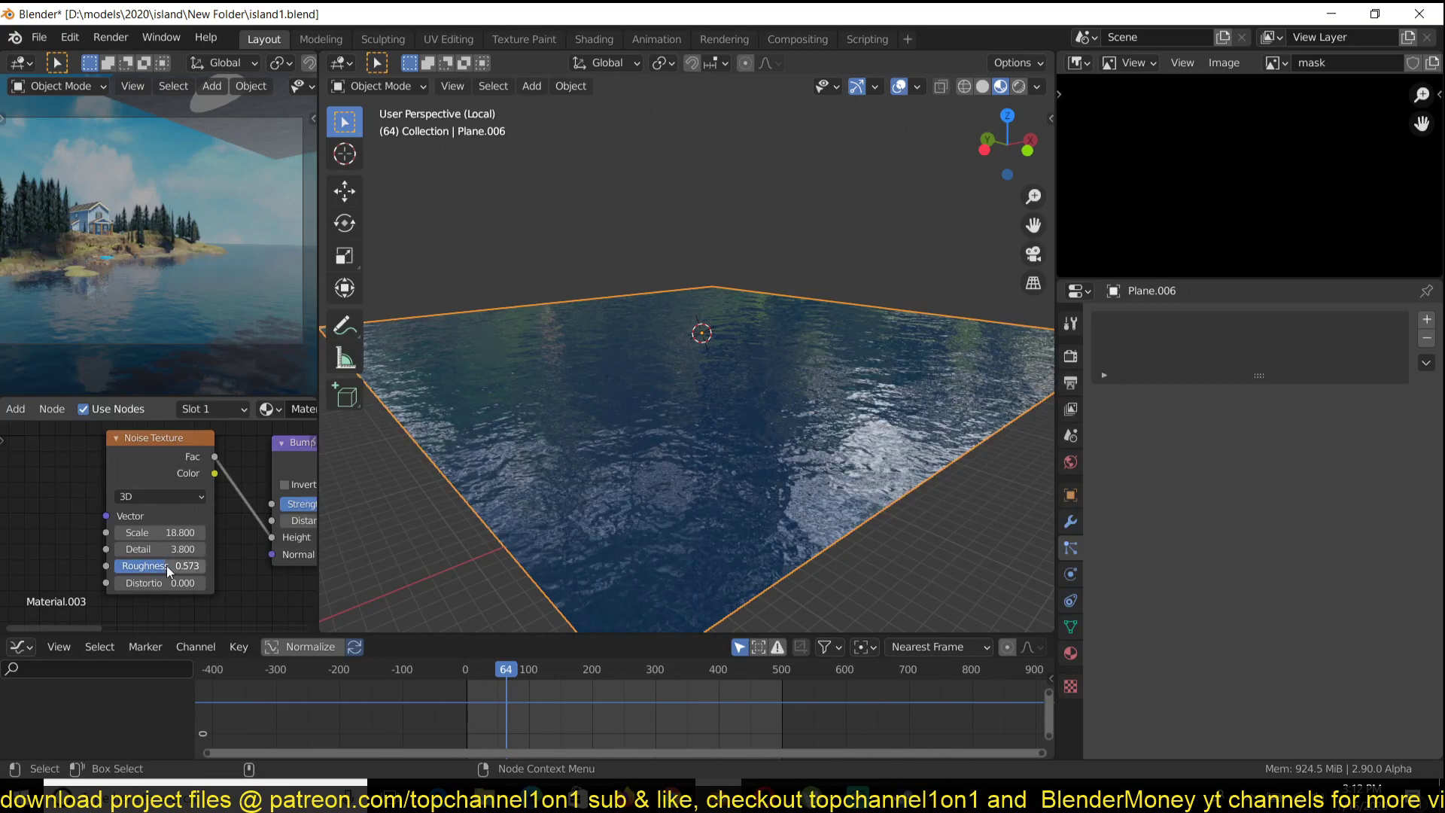
pyautogui.moveTo(177, 572); pyautogui.dragTo(222, 572)
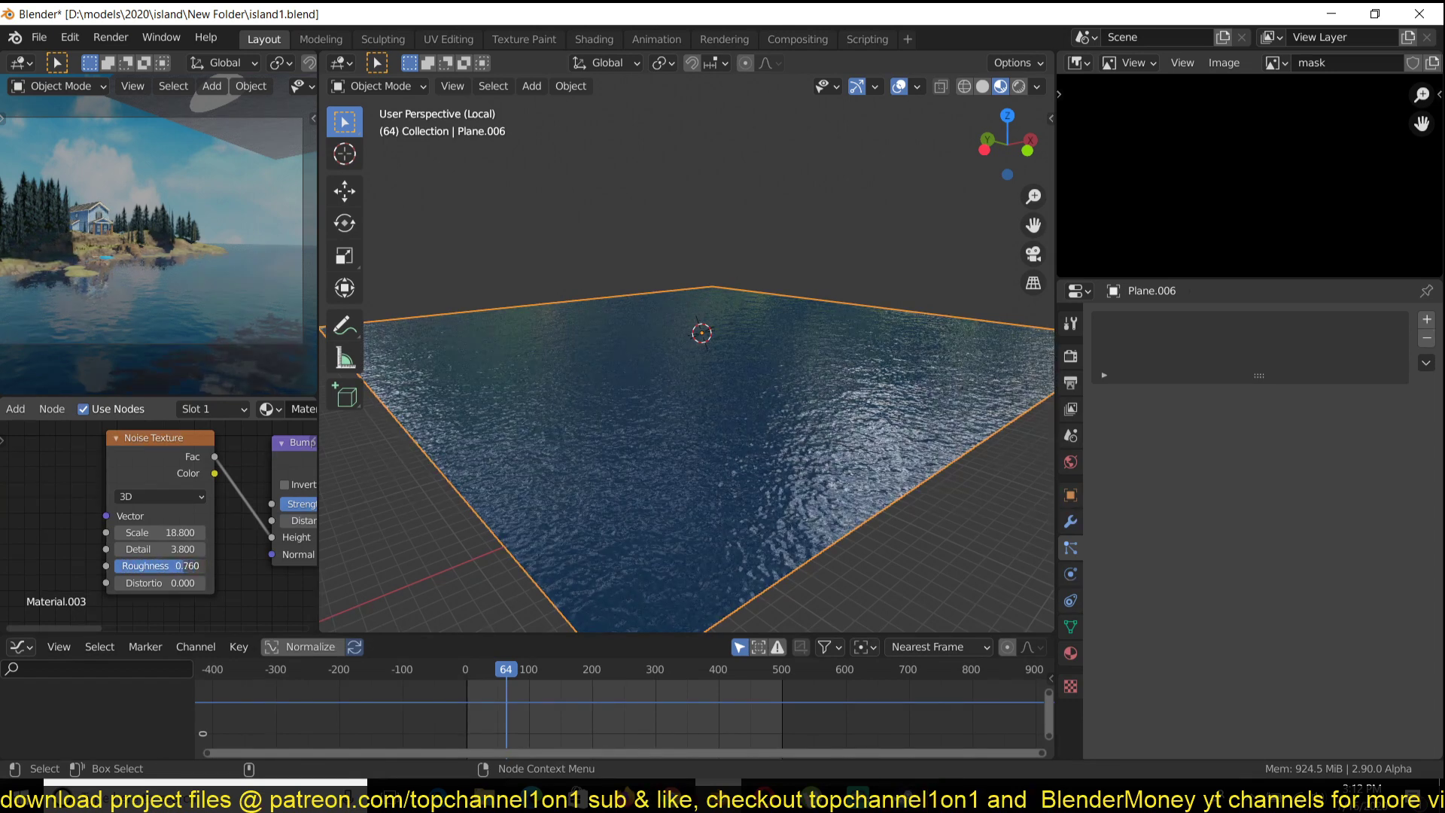
pyautogui.moveTo(180, 565)
pyautogui.mouseDown()
pyautogui.moveTo(125, 565)
pyautogui.moveTo(170, 565)
pyautogui.mouseUp()
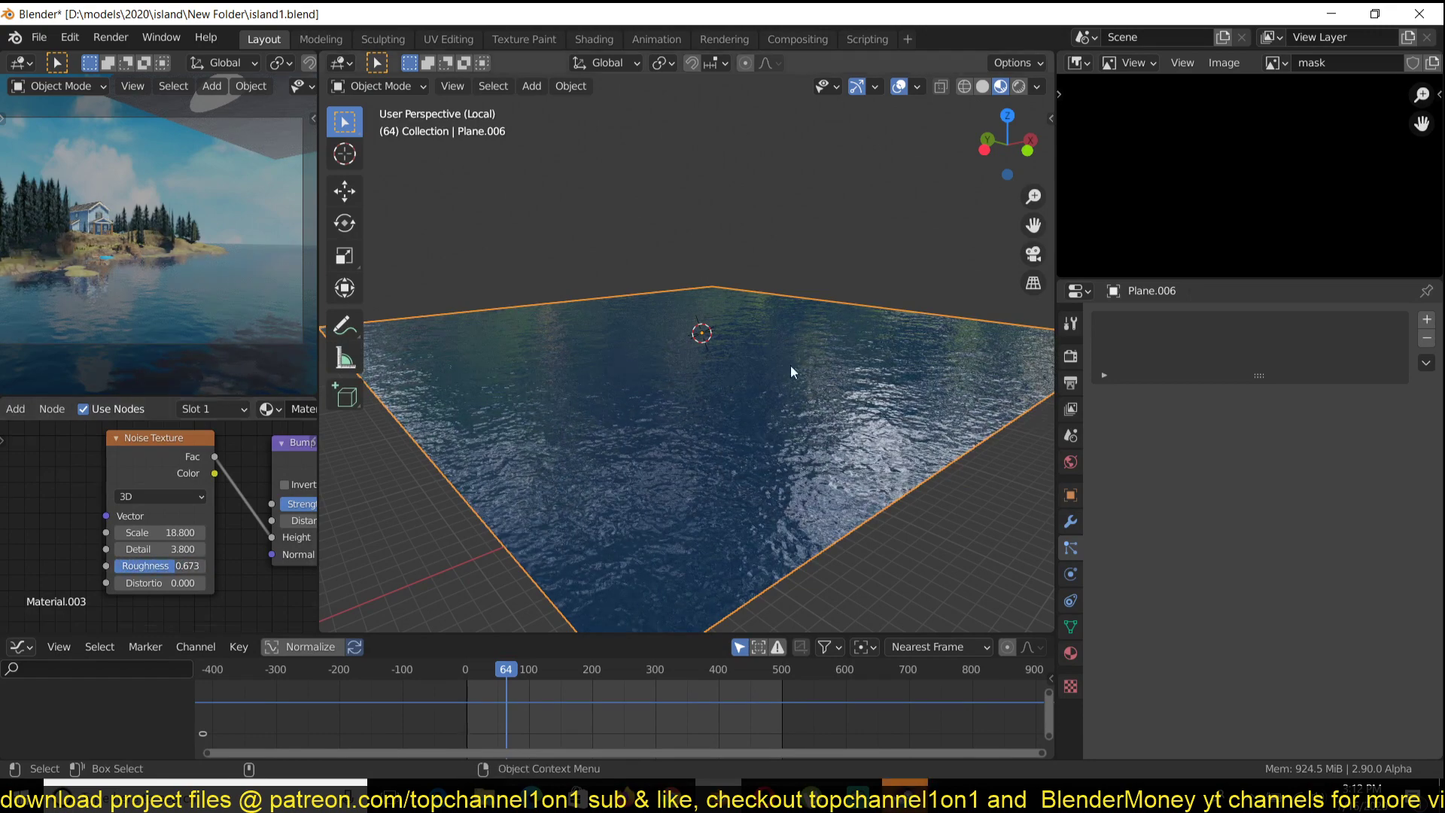
pyautogui.scroll(2, 801, 430)
pyautogui.scroll(2, 770, 396)
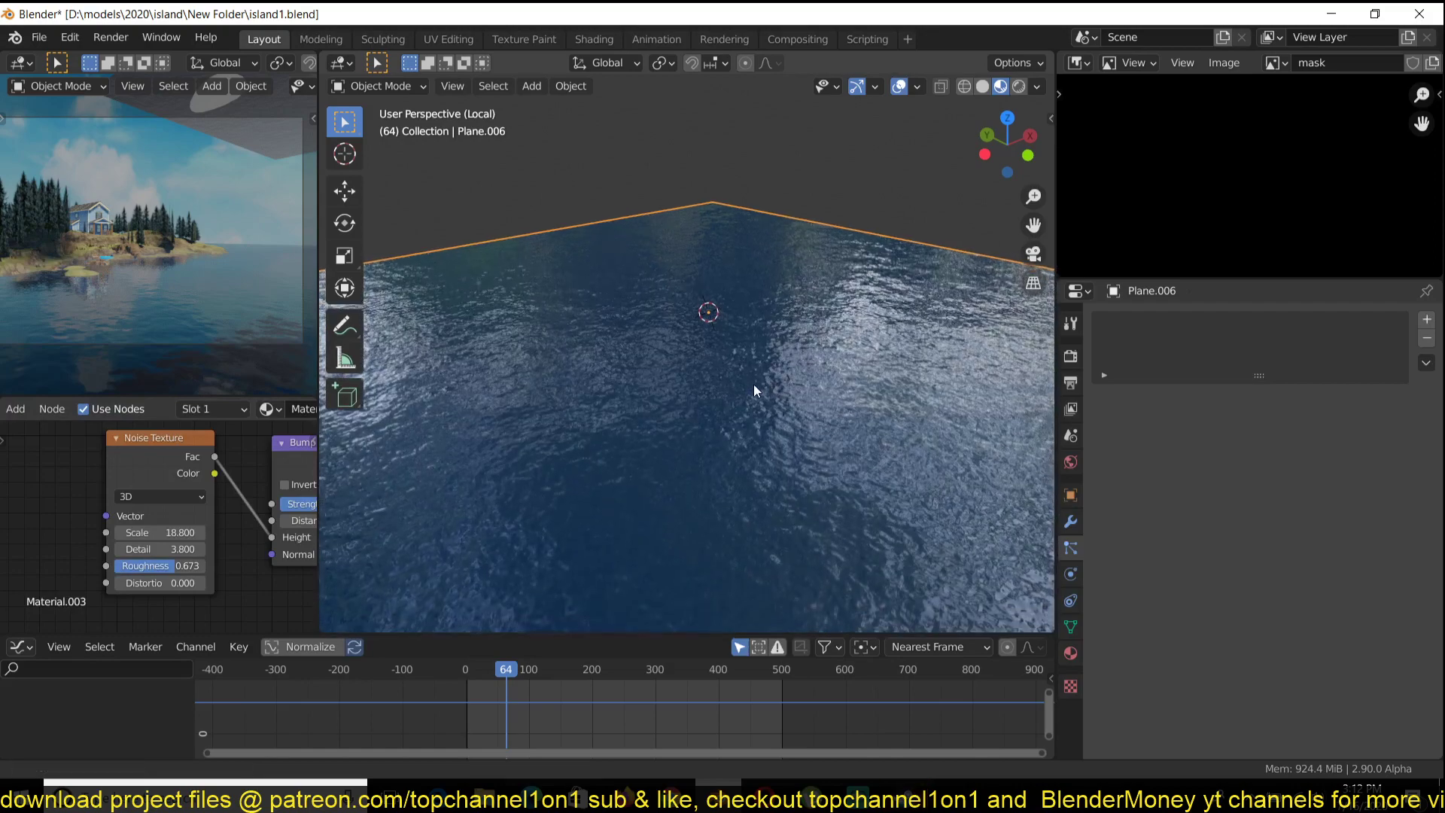
pyautogui.moveTo(754, 389); pyautogui.dragTo(712, 371, button='middle')
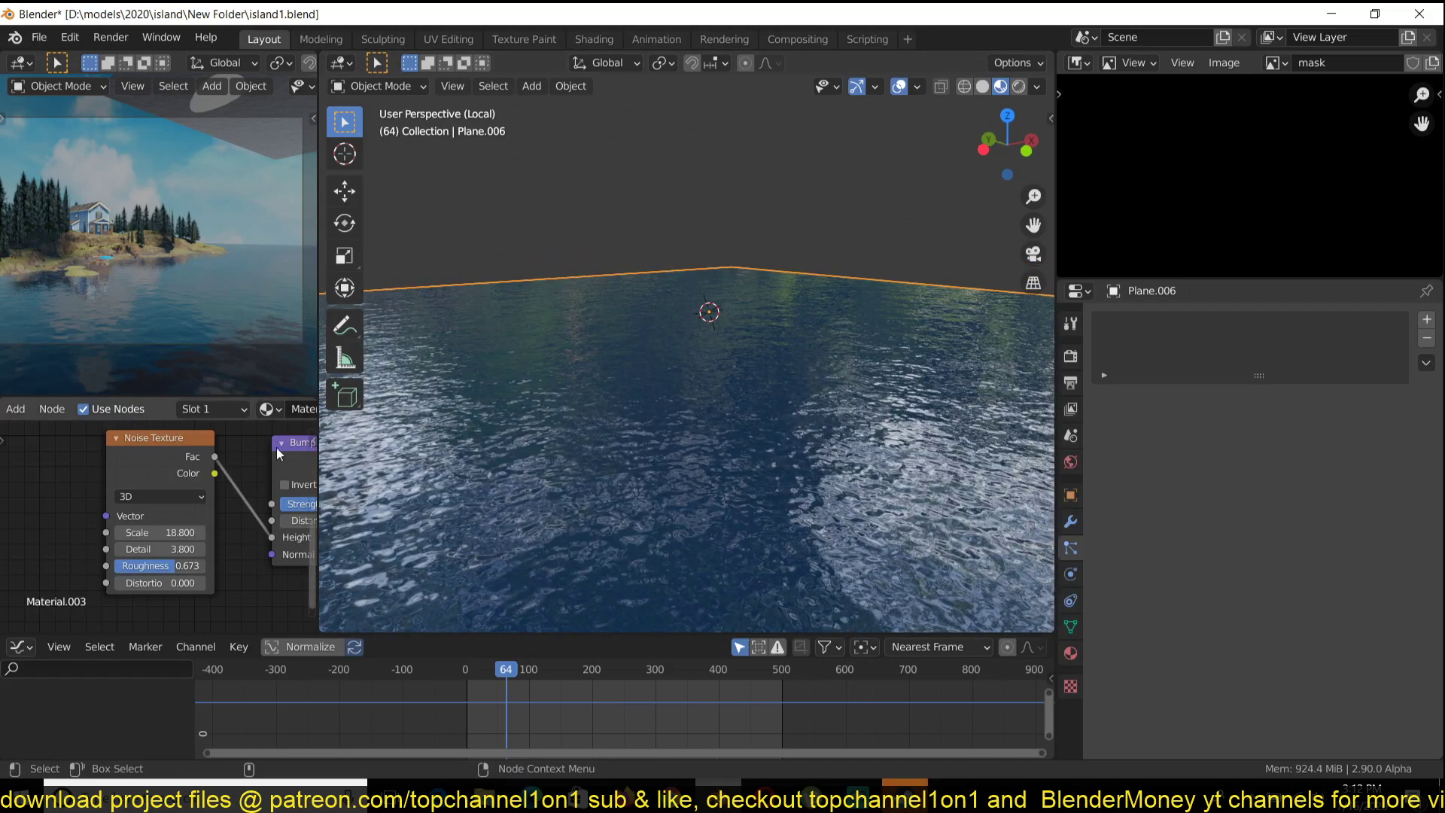
# Add a Fresnel node above the Noise Texture, with room between it and the Principled BSDF
pyautogui.moveTo(233, 475); pyautogui.dragTo(110, 579, button='middle')
pyautogui.scroll(-4, 164, 444)
pyautogui.moveTo(164, 444); pyautogui.dragTo(150, 531, button='middle')
pyautogui.moveTo(71, 505); pyautogui.dragTo(82, 503, button='middle')
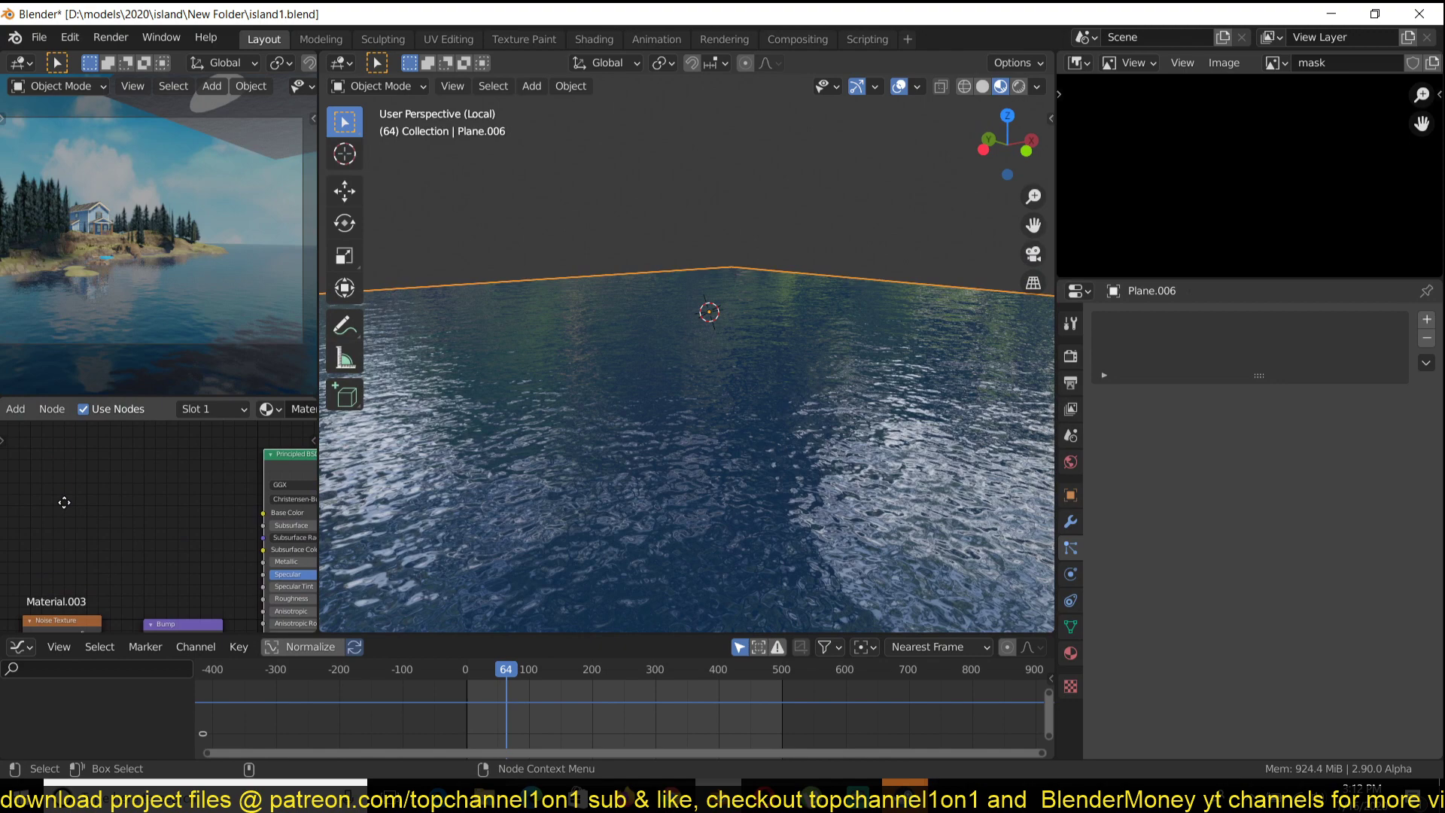
pyautogui.hotkey('shift', 'a')
pyautogui.moveTo(136, 409)
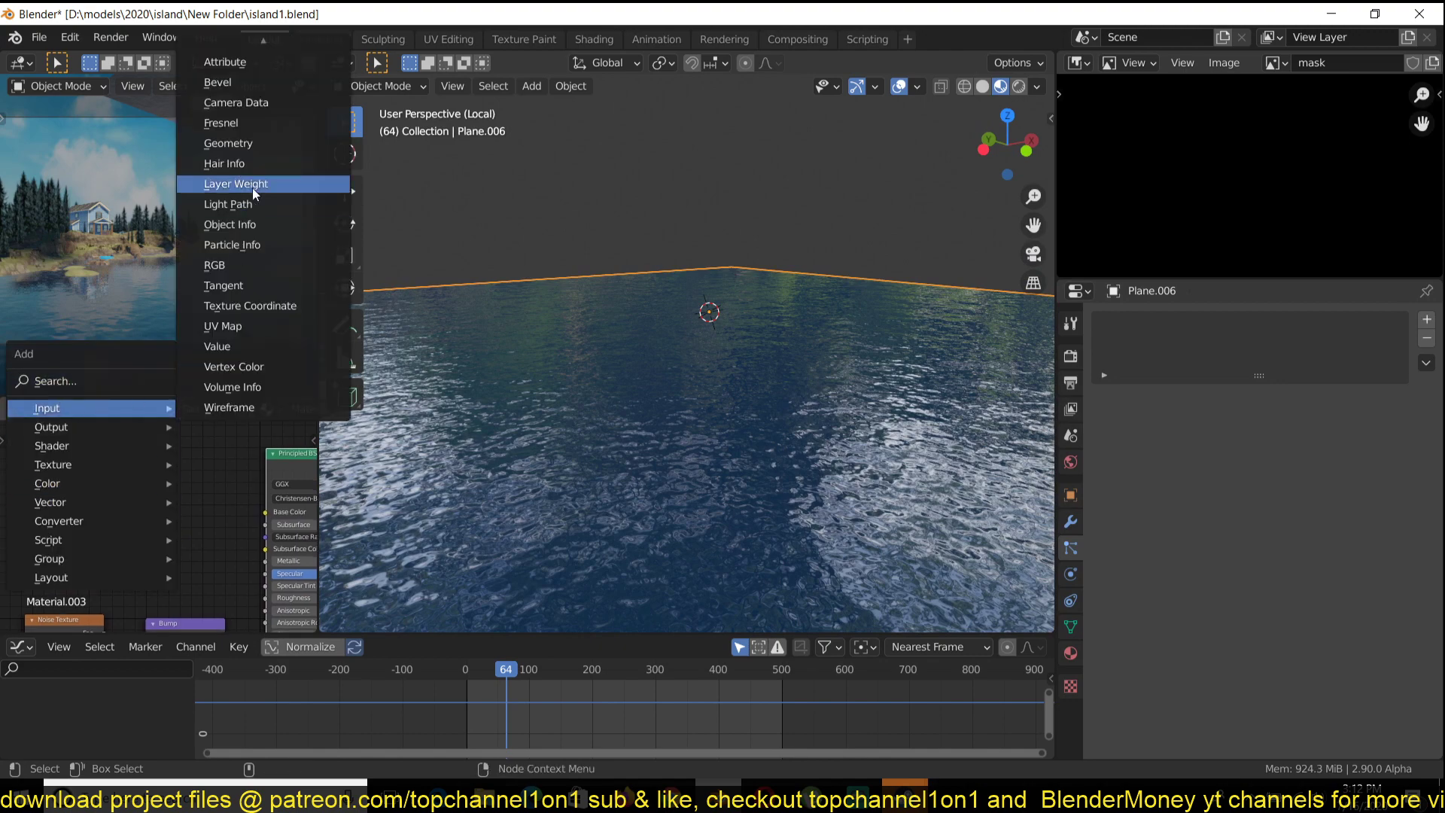
pyautogui.click(261, 125)
pyautogui.click(9, 444)
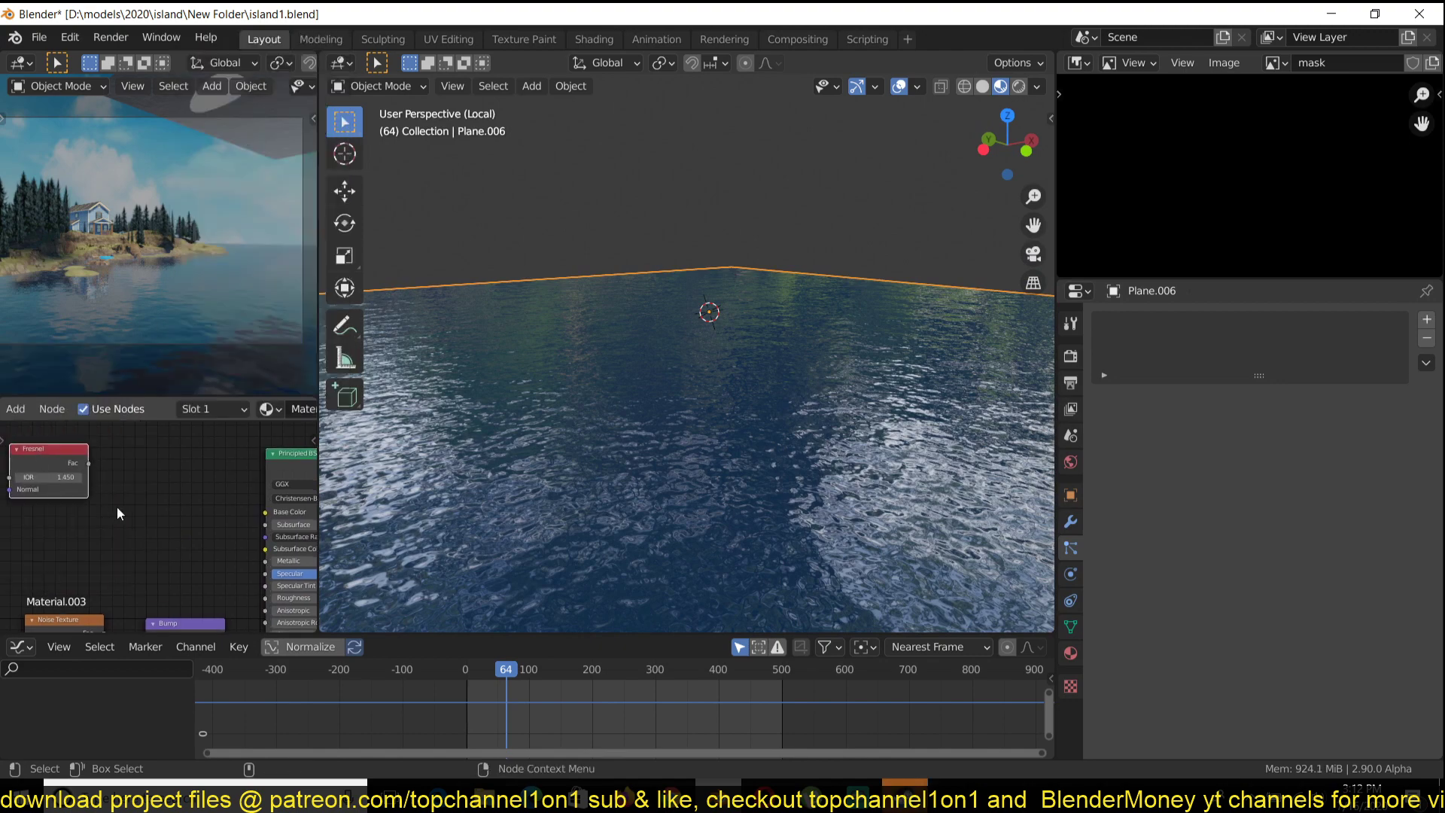
pyautogui.moveTo(106, 493); pyautogui.dragTo(181, 490, button='middle')
pyautogui.moveTo(157, 449); pyautogui.dragTo(107, 463)
pyautogui.scroll(-3, 160, 476)
pyautogui.moveTo(160, 476); pyautogui.dragTo(128, 465, button='middle')
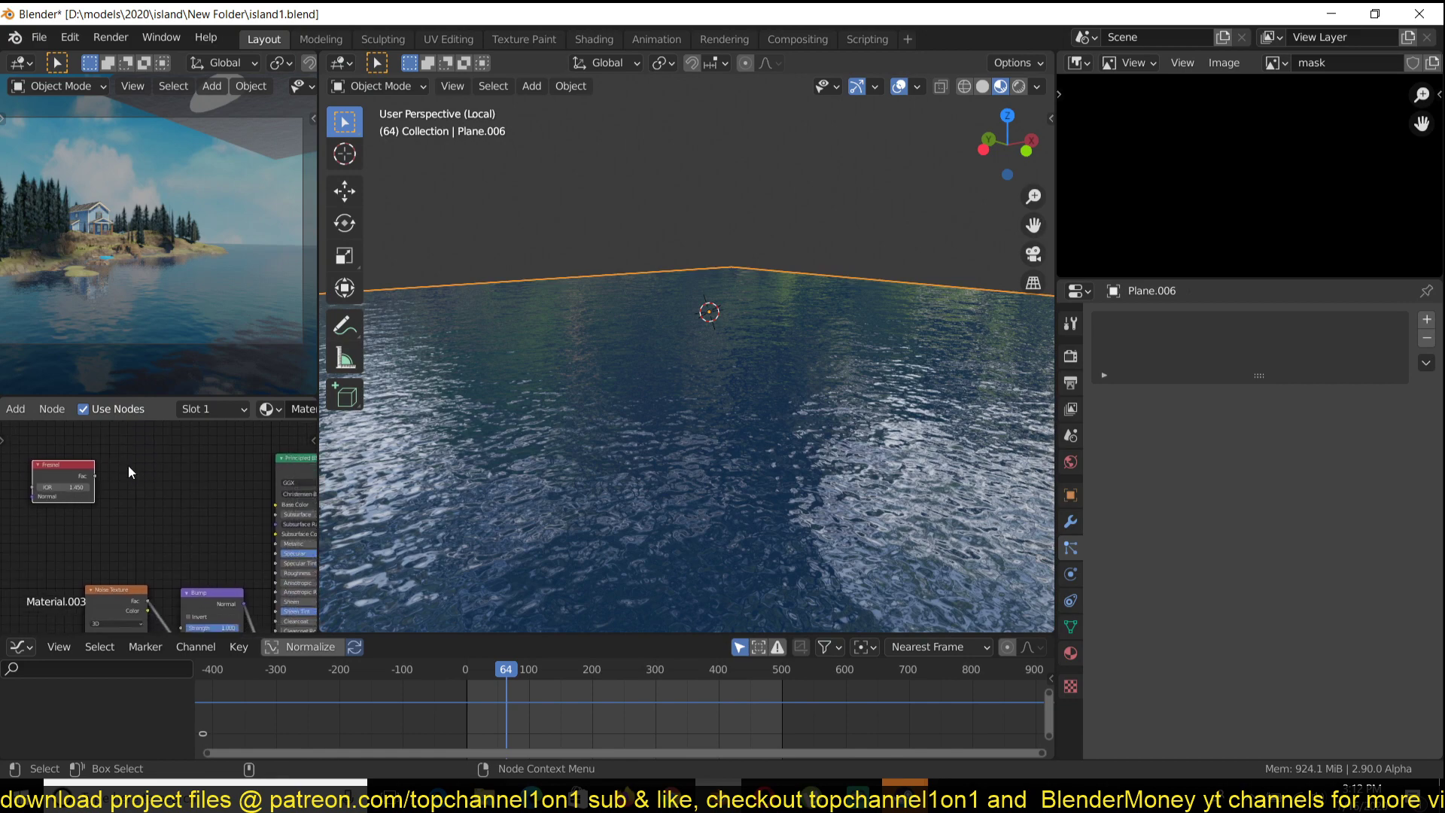
# Add a MixRGB node between the Fresnel node and the Principled BSDF
pyautogui.hotkey('shift', 'a')
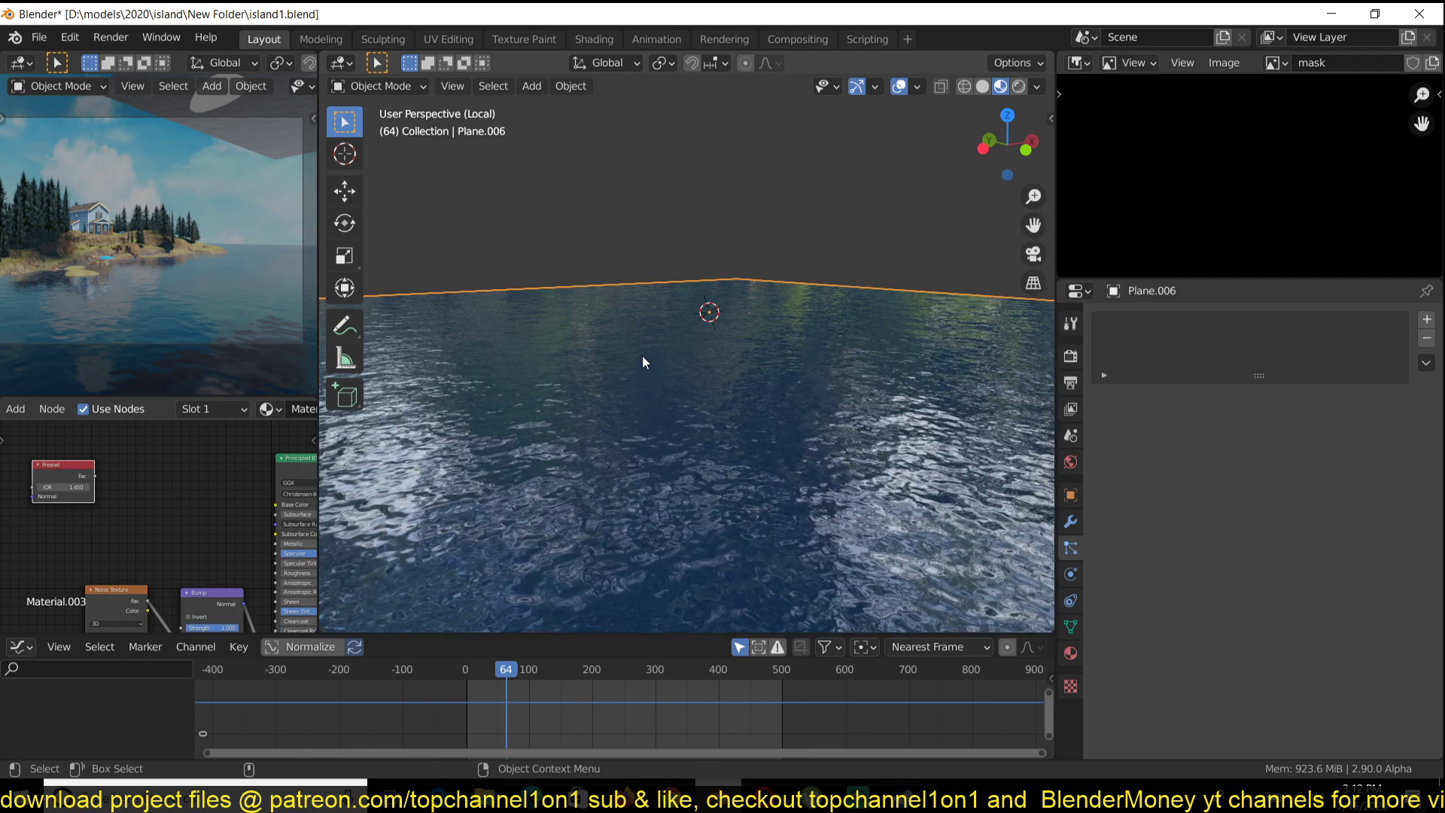
pyautogui.hotkey('shift', 'a')
pyautogui.moveTo(118, 542)
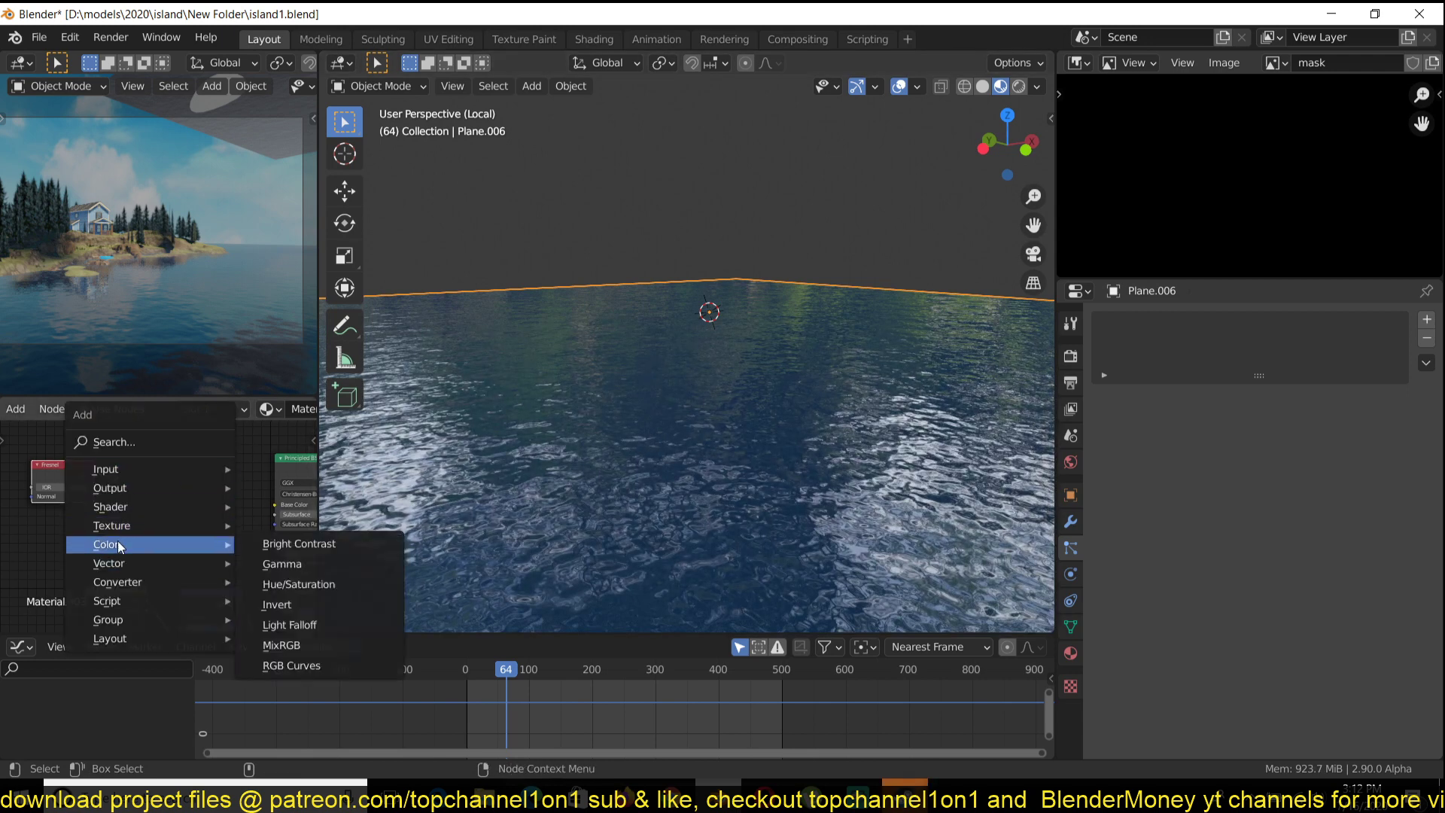
pyautogui.click(354, 645)
pyautogui.scroll(2, 210, 526)
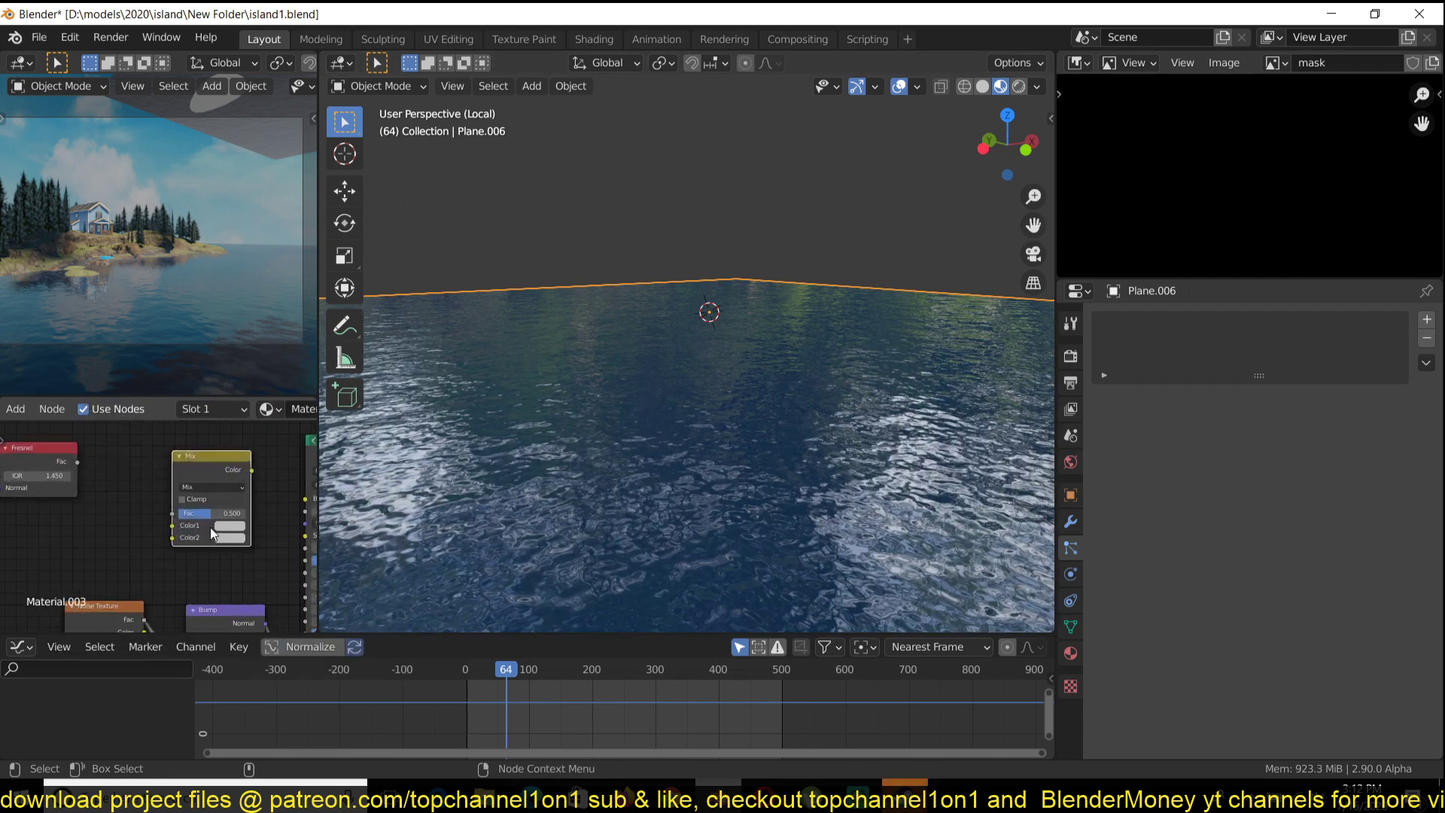
# Set the MixRGB node's Color1 to blue and Color2 to teal, and link the Fresnel output to its Fac
pyautogui.click(226, 519)
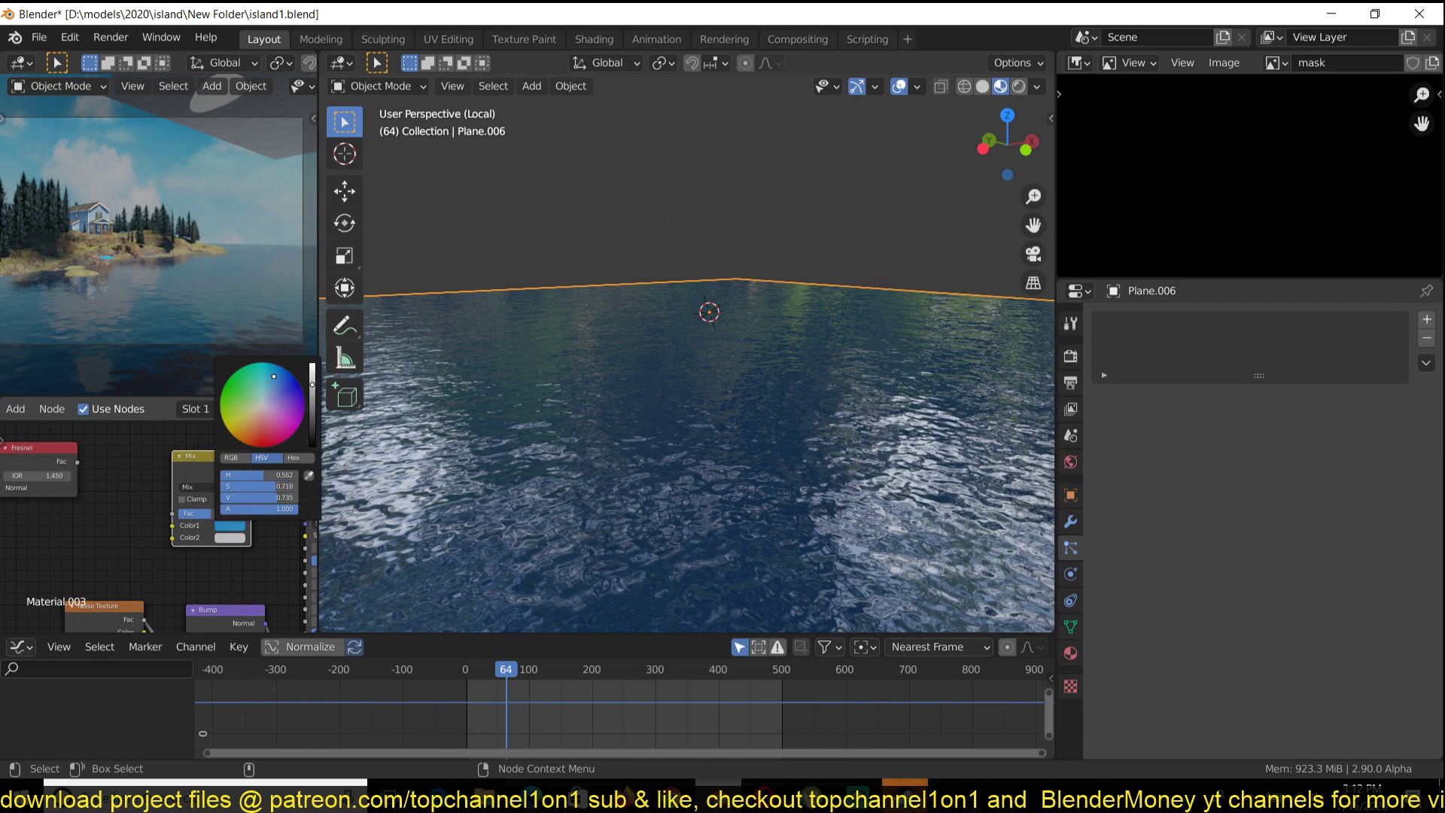
pyautogui.click(227, 539)
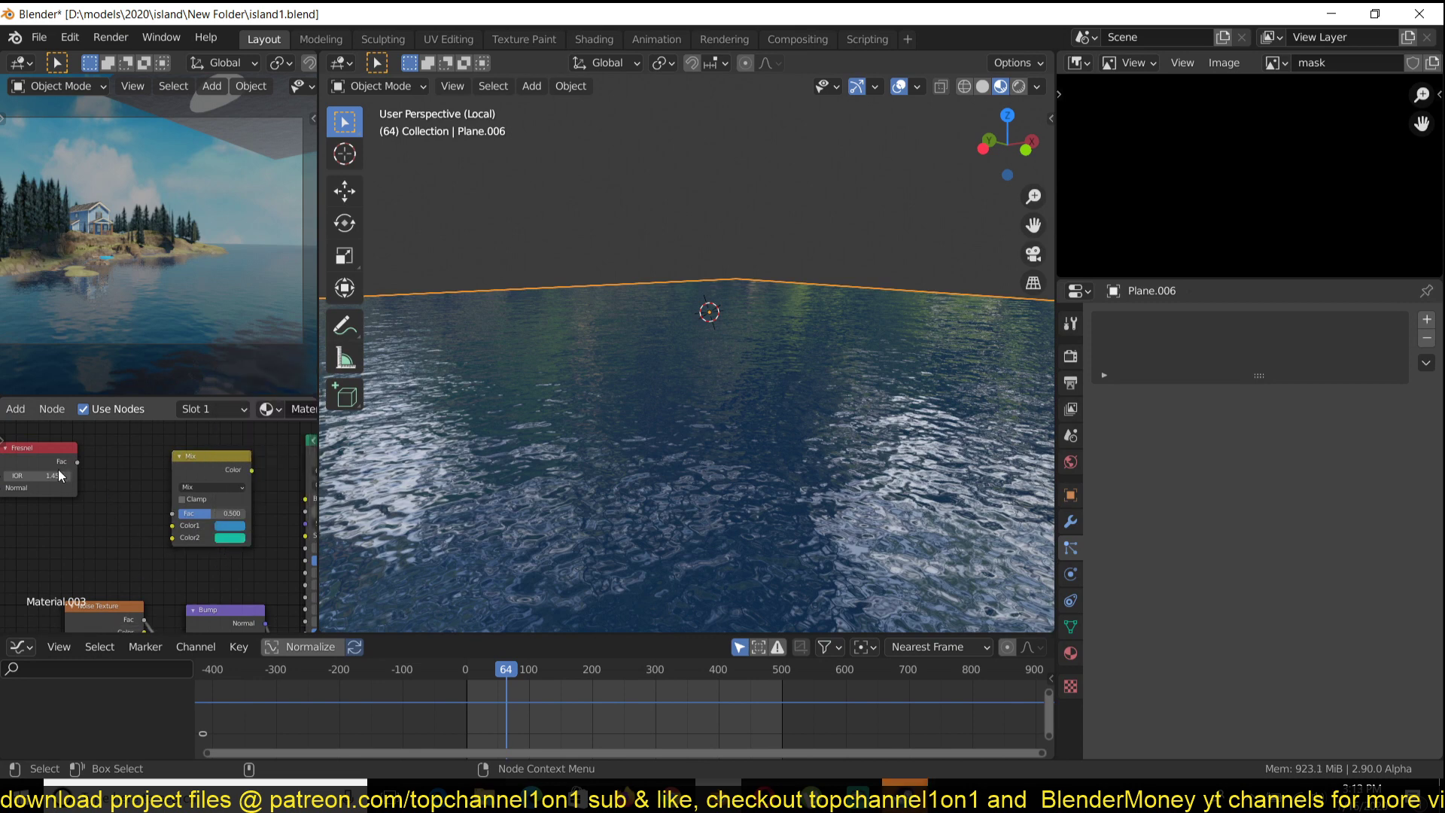
pyautogui.moveTo(76, 461); pyautogui.dragTo(172, 513)
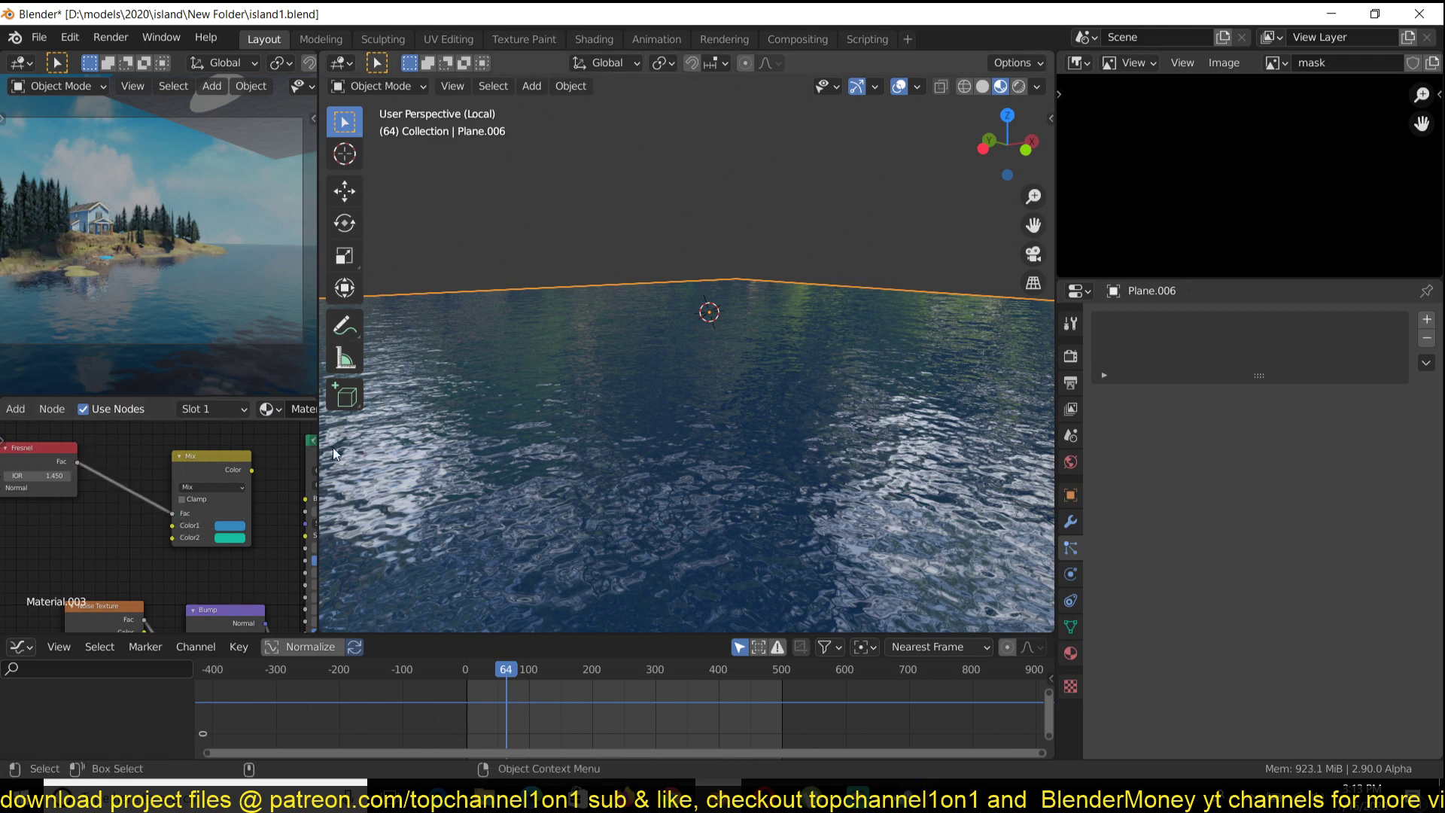
pyautogui.moveTo(593, 372); pyautogui.dragTo(627, 387, button='middle')
# Insert a ColorRamp node on the link between the Fresnel and MixRGB nodes
pyautogui.moveTo(100, 497); pyautogui.dragTo(176, 503, button='middle')
pyautogui.moveTo(120, 466); pyautogui.dragTo(46, 464)
pyautogui.hotkey('shift', 'a')
pyautogui.moveTo(158, 498)
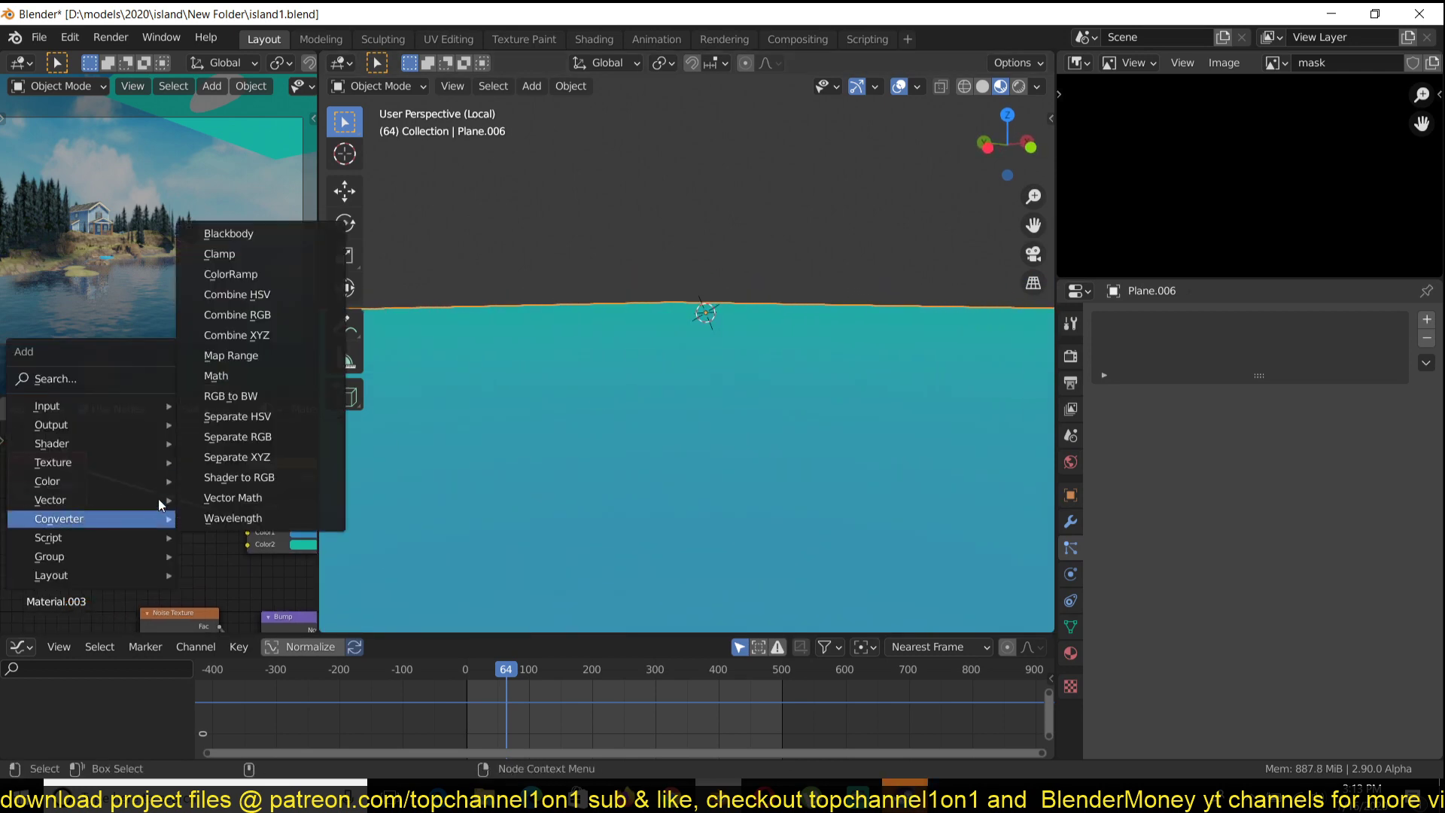
pyautogui.click(267, 272)
pyautogui.click(125, 468)
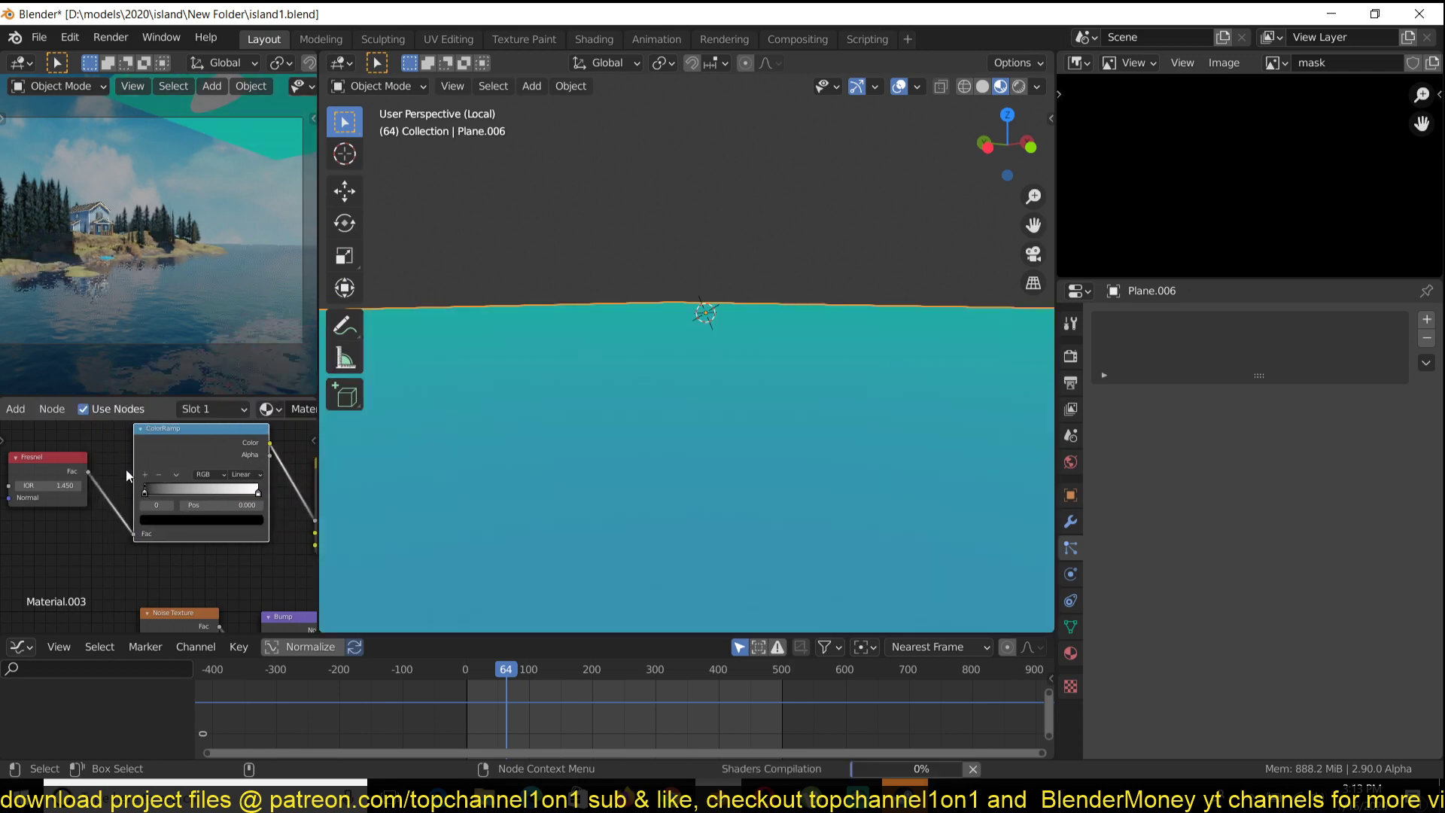
# Move the ColorRamp's black stop inward and its white stop to 0.728, and preview the Fresnel output on the plane
pyautogui.moveTo(152, 489); pyautogui.dragTo(227, 494)
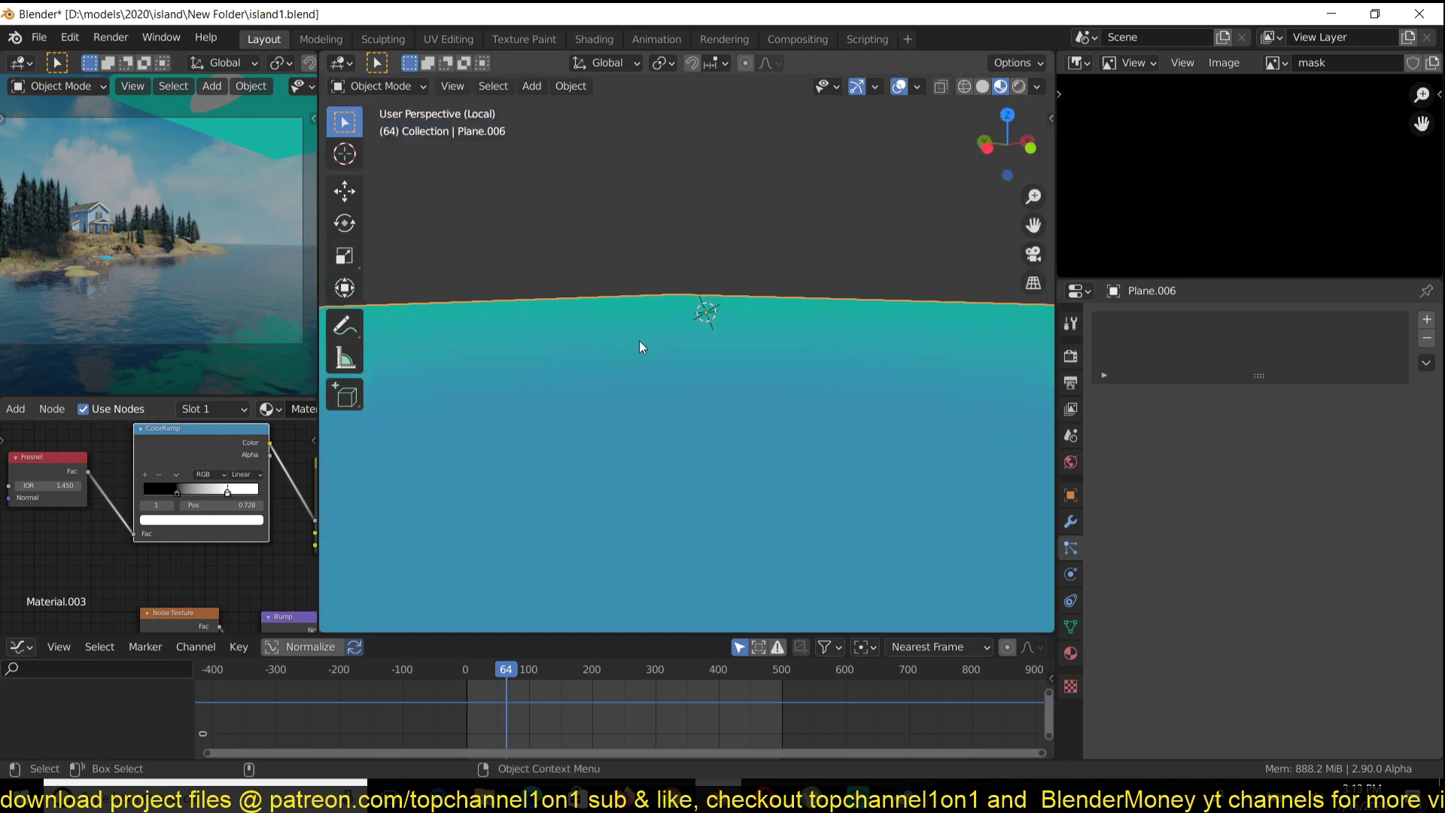
pyautogui.scroll(-5, 549, 354)
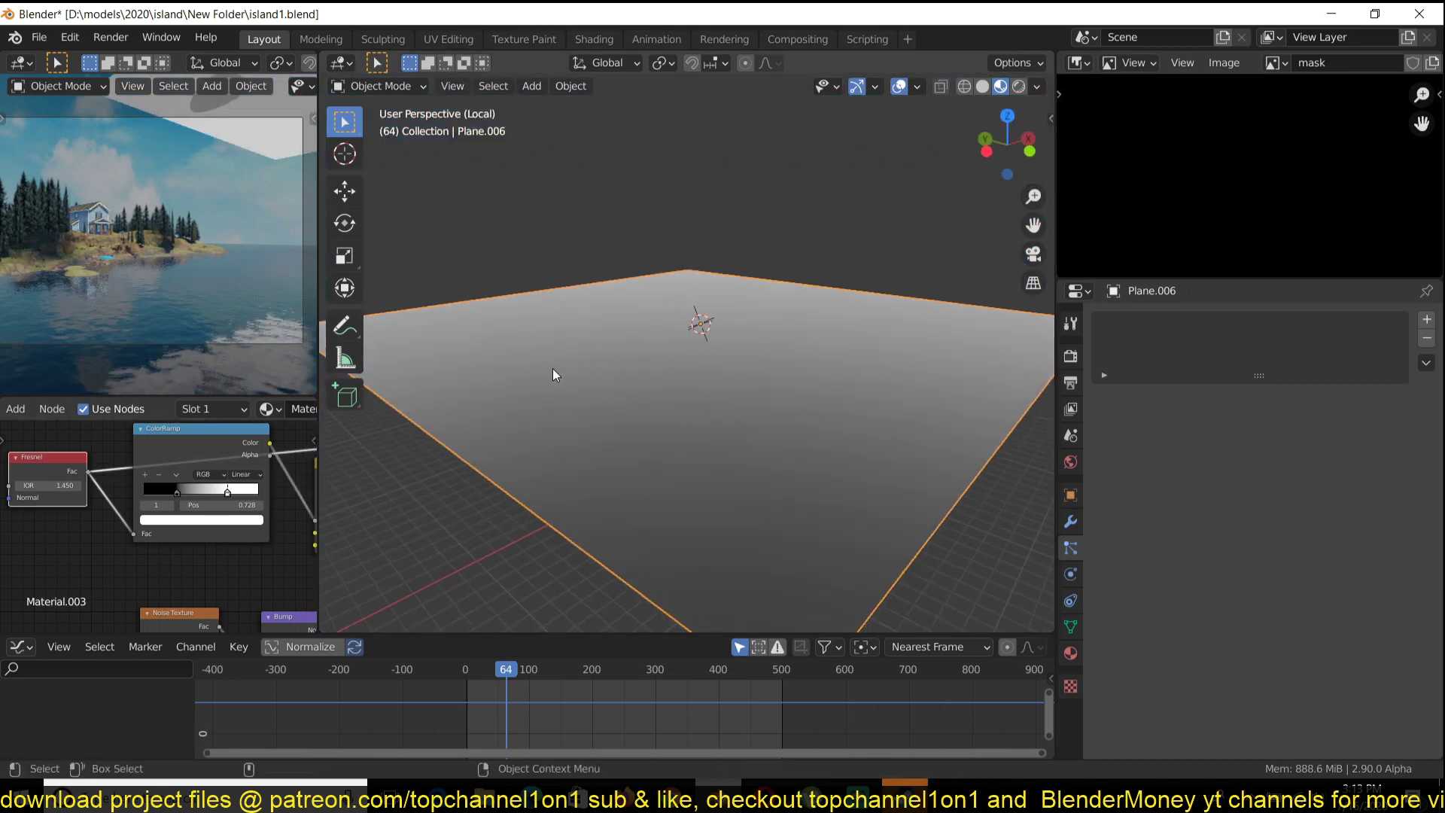
# Preview the MixRGB node's blue and teal mix directly on the plane from several viewing angles
pyautogui.moveTo(553, 368); pyautogui.dragTo(528, 367, button='middle')
pyautogui.scroll(2, 521, 376)
pyautogui.moveTo(602, 341)
pyautogui.mouseDown(button='middle')
pyautogui.moveTo(580, 341)
pyautogui.moveTo(613, 346)
pyautogui.moveTo(647, 315)
pyautogui.moveTo(657, 394)
pyautogui.moveTo(641, 377)
pyautogui.moveTo(612, 400)
pyautogui.moveTo(512, 399)
pyautogui.moveTo(617, 363)
pyautogui.mouseUp(button='middle')
pyautogui.moveTo(309, 462); pyautogui.dragTo(149, 484, button='middle')
pyautogui.keyDown('ctrl'); pyautogui.keyDown('shift'); pyautogui.click(192, 486); pyautogui.keyUp('shift'); pyautogui.keyUp('ctrl')
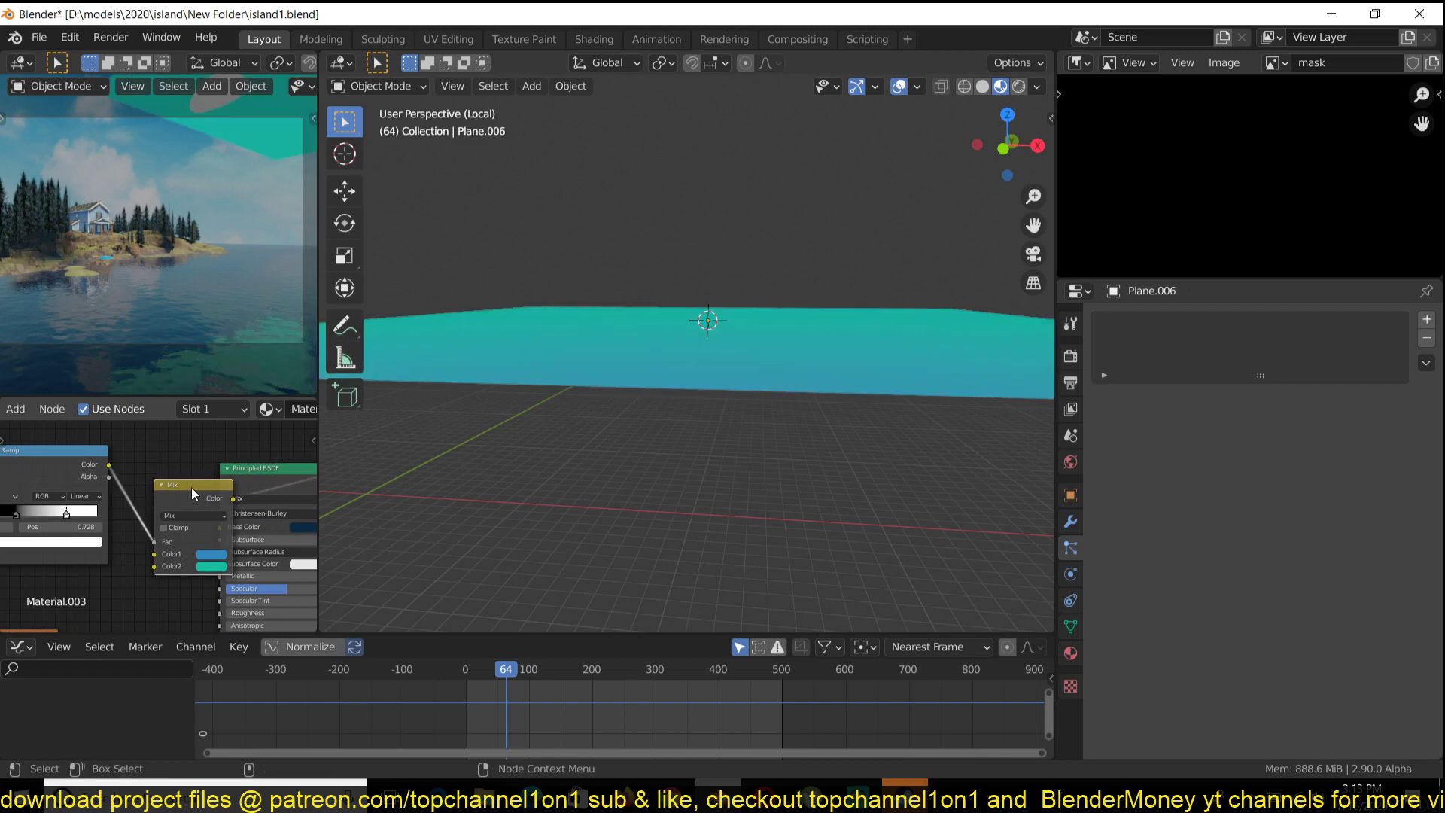
pyautogui.moveTo(191, 486); pyautogui.dragTo(180, 472)
pyautogui.moveTo(547, 292); pyautogui.dragTo(658, 276, button='middle')
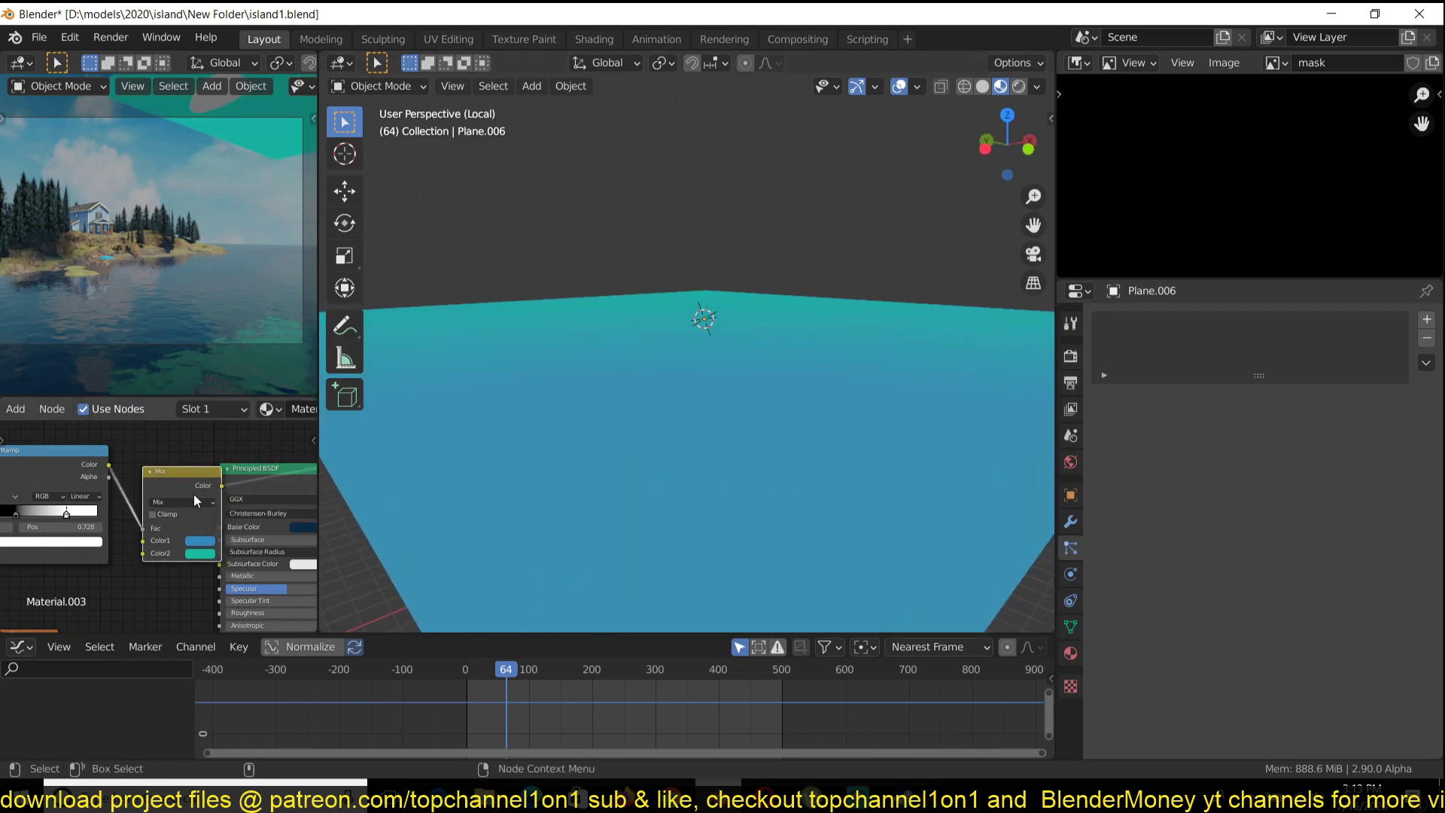
# Link the MixRGB node's Color output to the Principled BSDF's Base Color and inspect the shaded water
pyautogui.moveTo(193, 494); pyautogui.dragTo(166, 480)
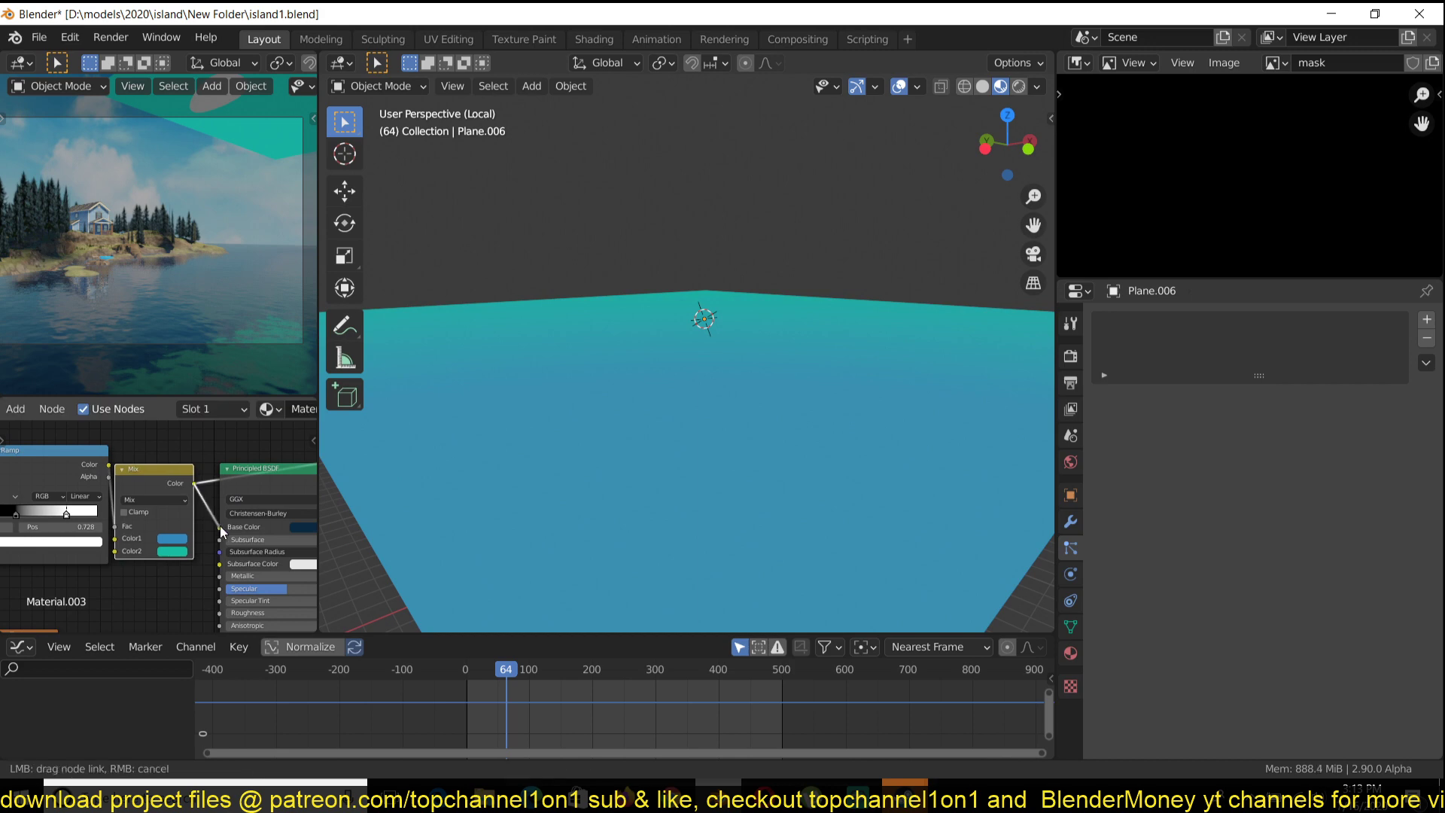
pyautogui.moveTo(220, 525); pyautogui.dragTo(220, 527)
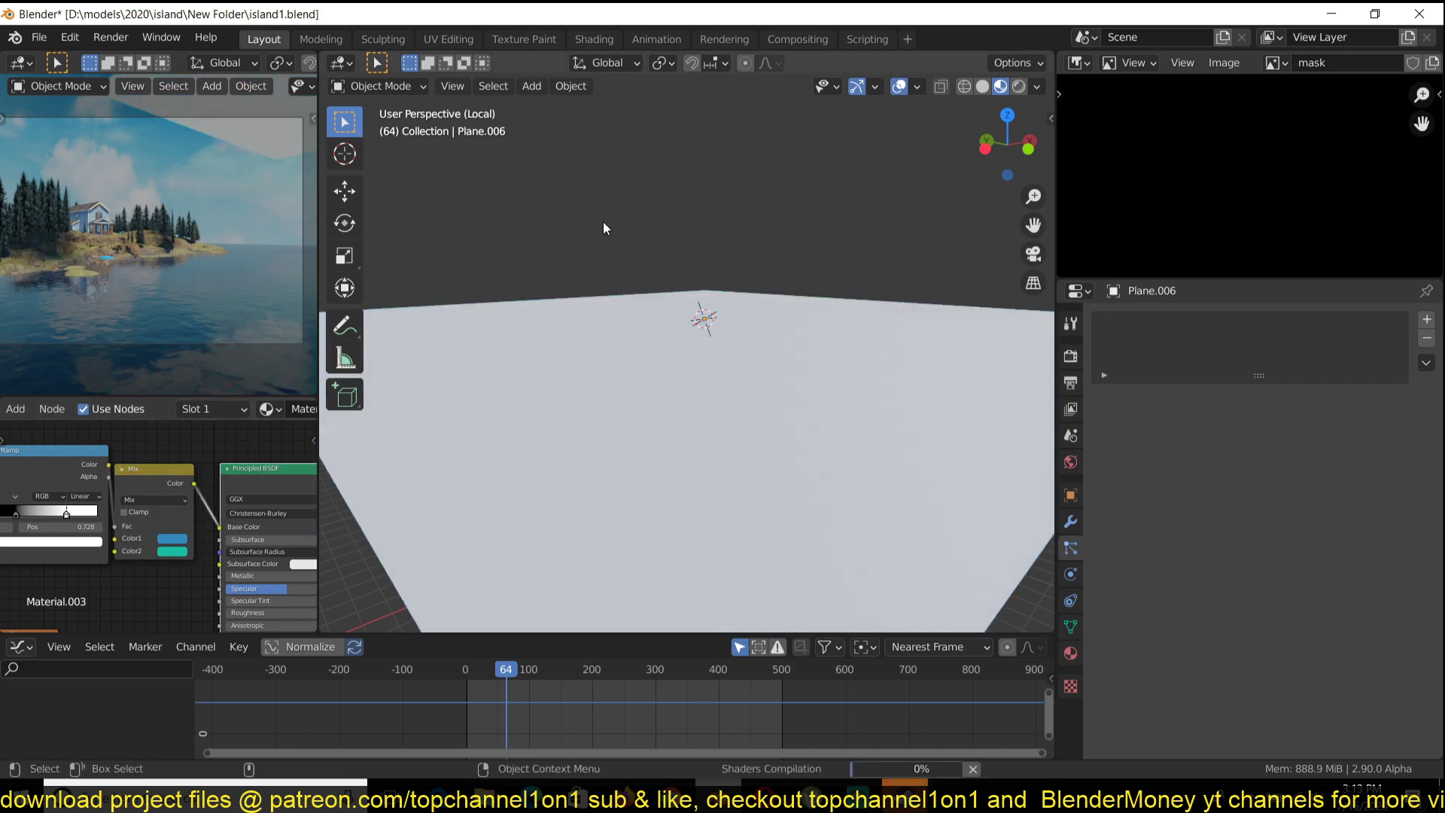
pyautogui.moveTo(603, 223)
pyautogui.mouseDown(button='middle')
pyautogui.moveTo(610, 261)
pyautogui.moveTo(644, 271)
pyautogui.mouseUp(button='middle')
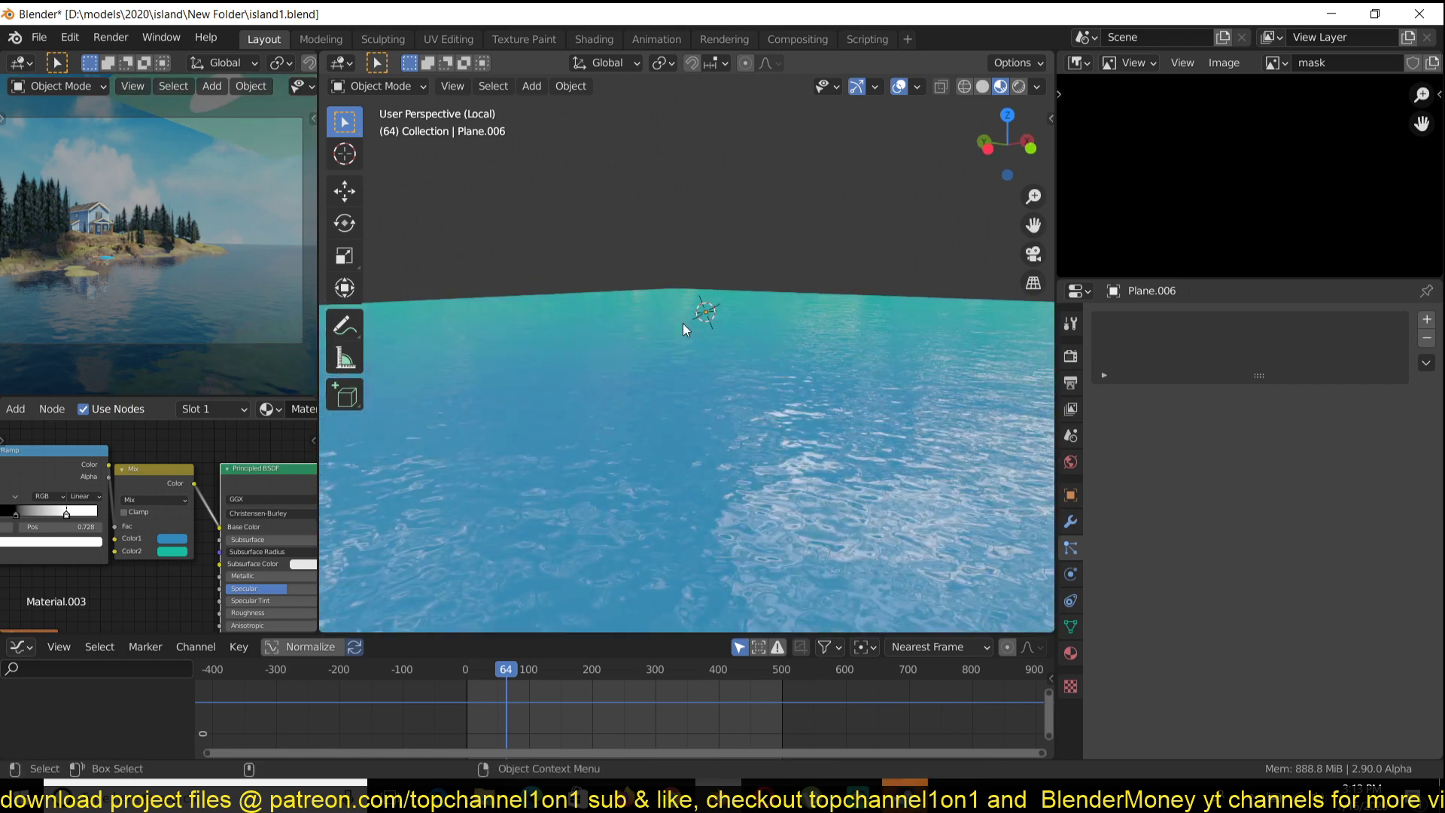
pyautogui.moveTo(683, 323); pyautogui.dragTo(635, 350, button='middle')
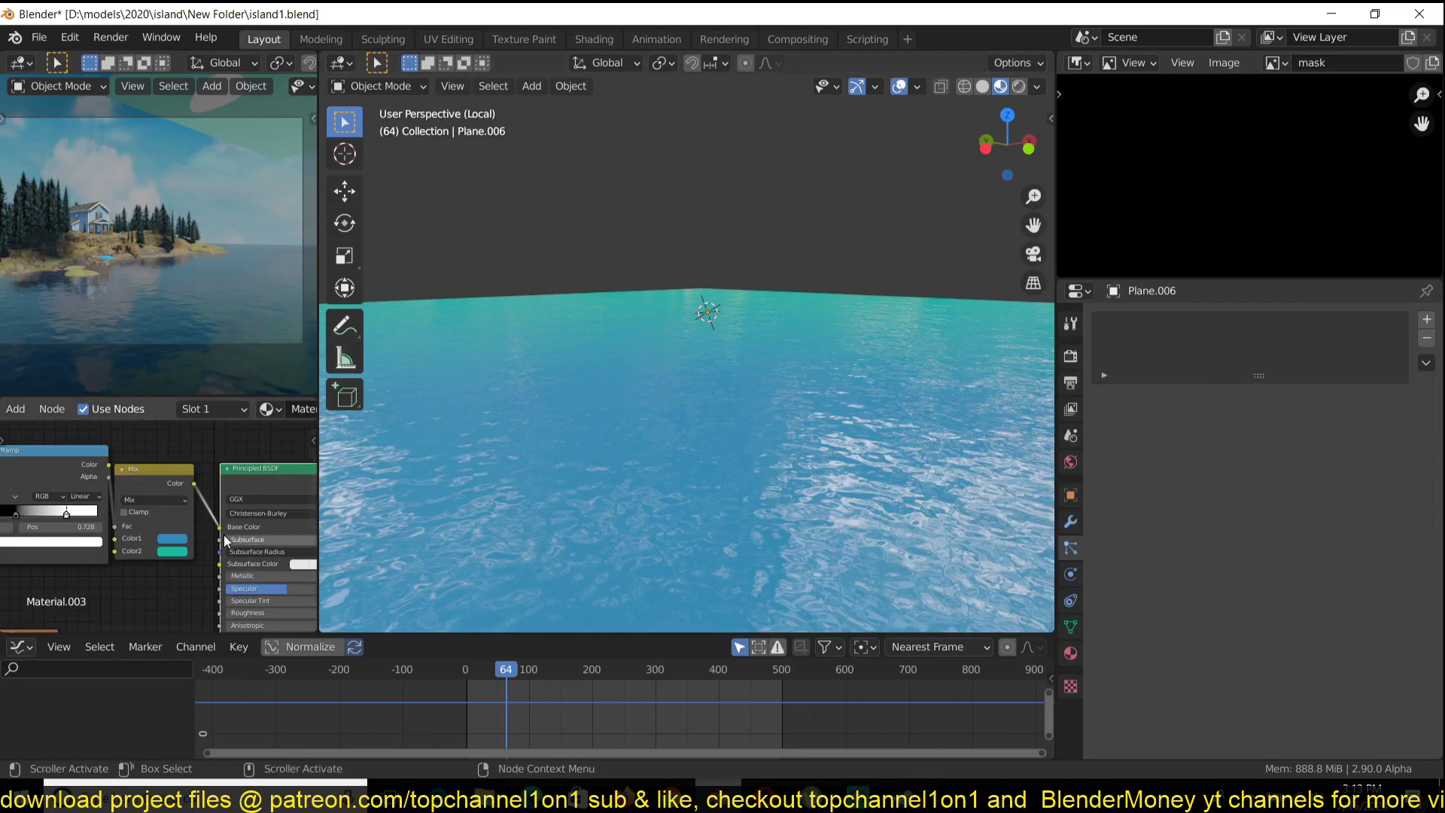
# Shift the MixRGB node's Color2 to a slightly greener tone
pyautogui.scroll(2, 224, 534)
pyautogui.click(240, 549)
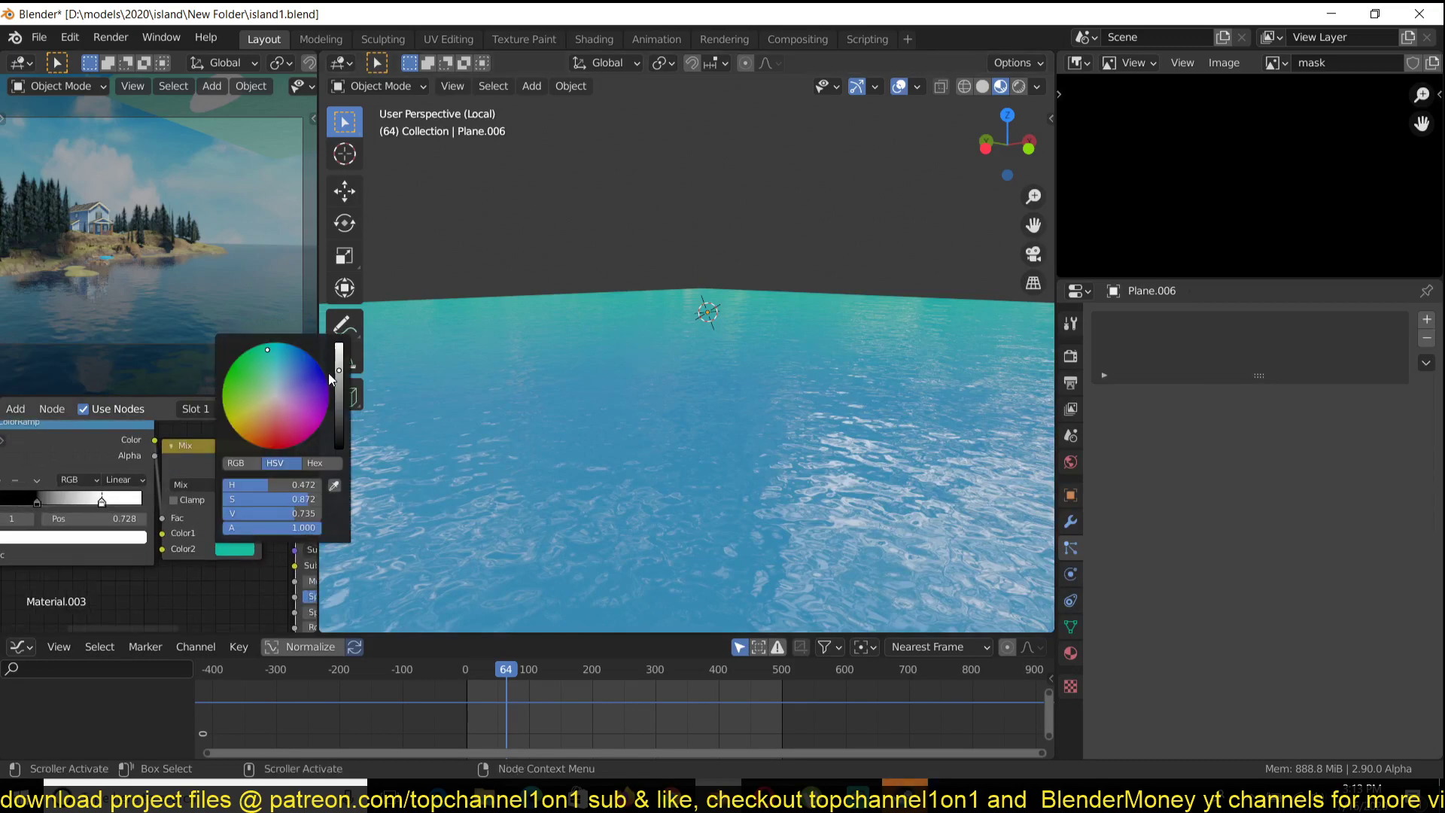
pyautogui.moveTo(347, 376)
pyautogui.mouseDown()
pyautogui.moveTo(348, 397)
pyautogui.moveTo(348, 382)
pyautogui.moveTo(260, 375)
pyautogui.mouseUp()
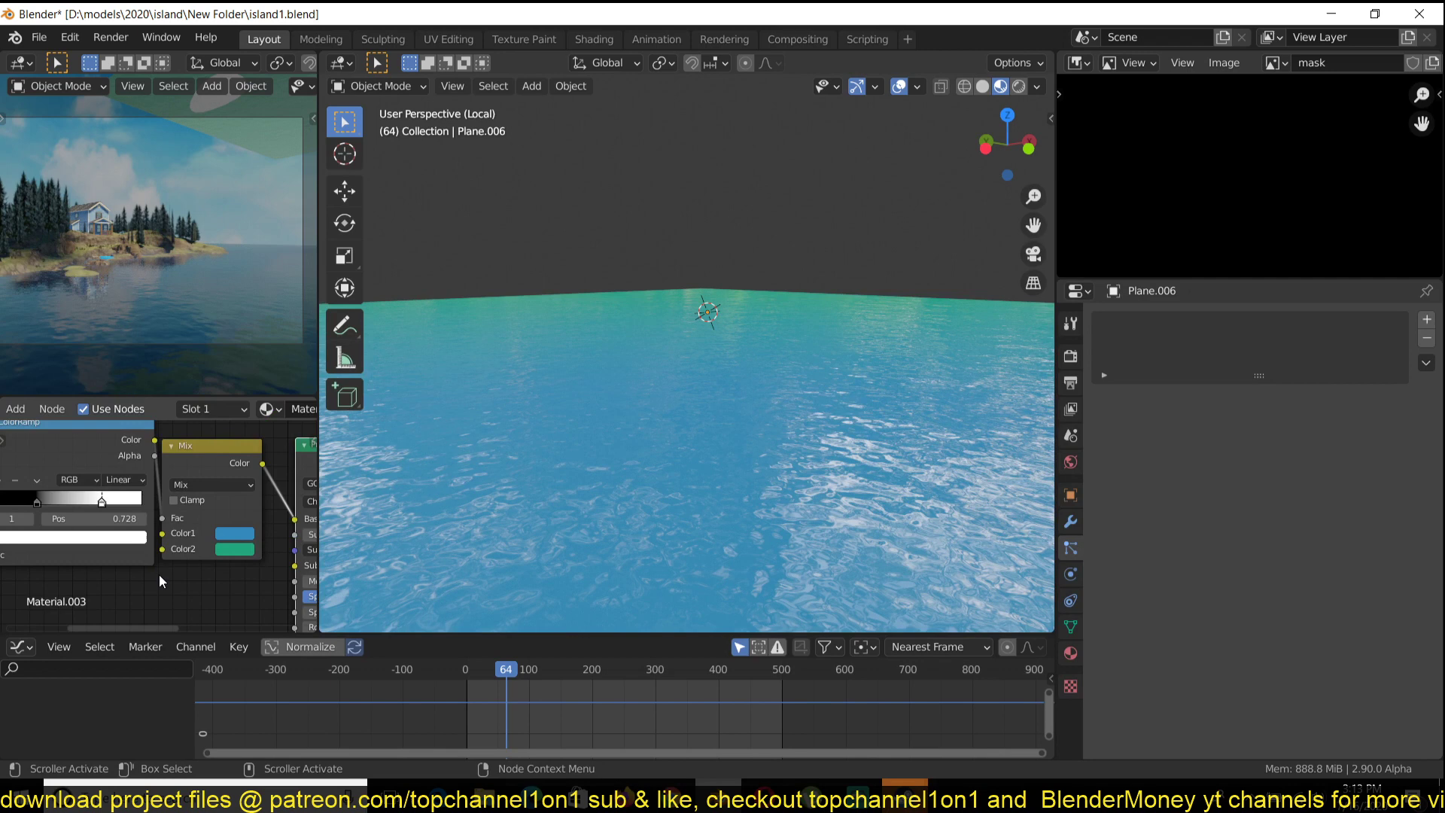
# Move the Fresnel, ColorRamp and MixRGB nodes aside and insert a Hue/Saturation node between MixRGB and the Principled BSDF
pyautogui.scroll(-1, 160, 575)
pyautogui.moveTo(159, 575); pyautogui.dragTo(217, 560, button='middle')
pyautogui.scroll(-1, 217, 560)
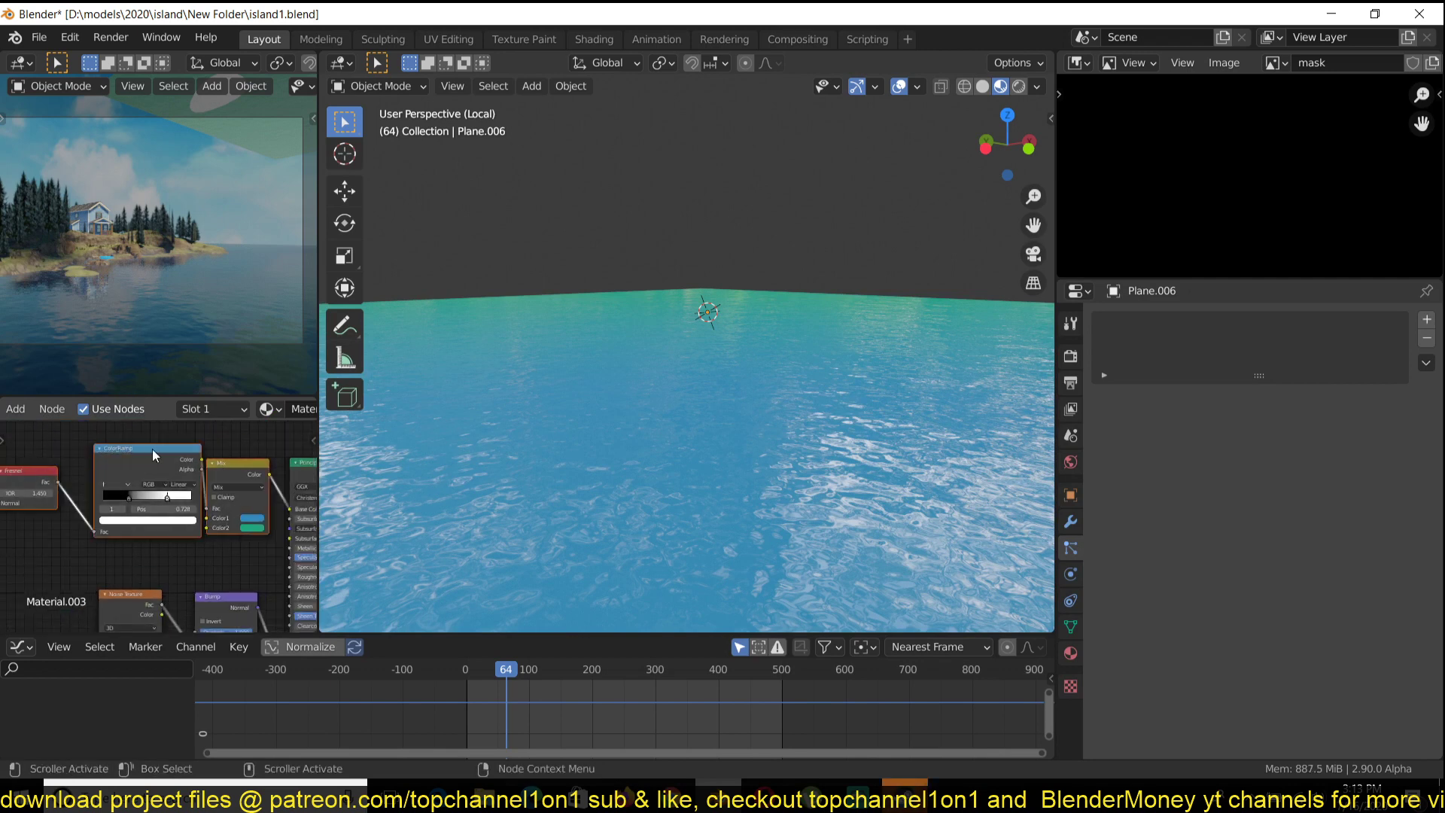
pyautogui.moveTo(224, 463); pyautogui.dragTo(88, 472)
pyautogui.hotkey('shift', 'a')
pyautogui.moveTo(111, 414)
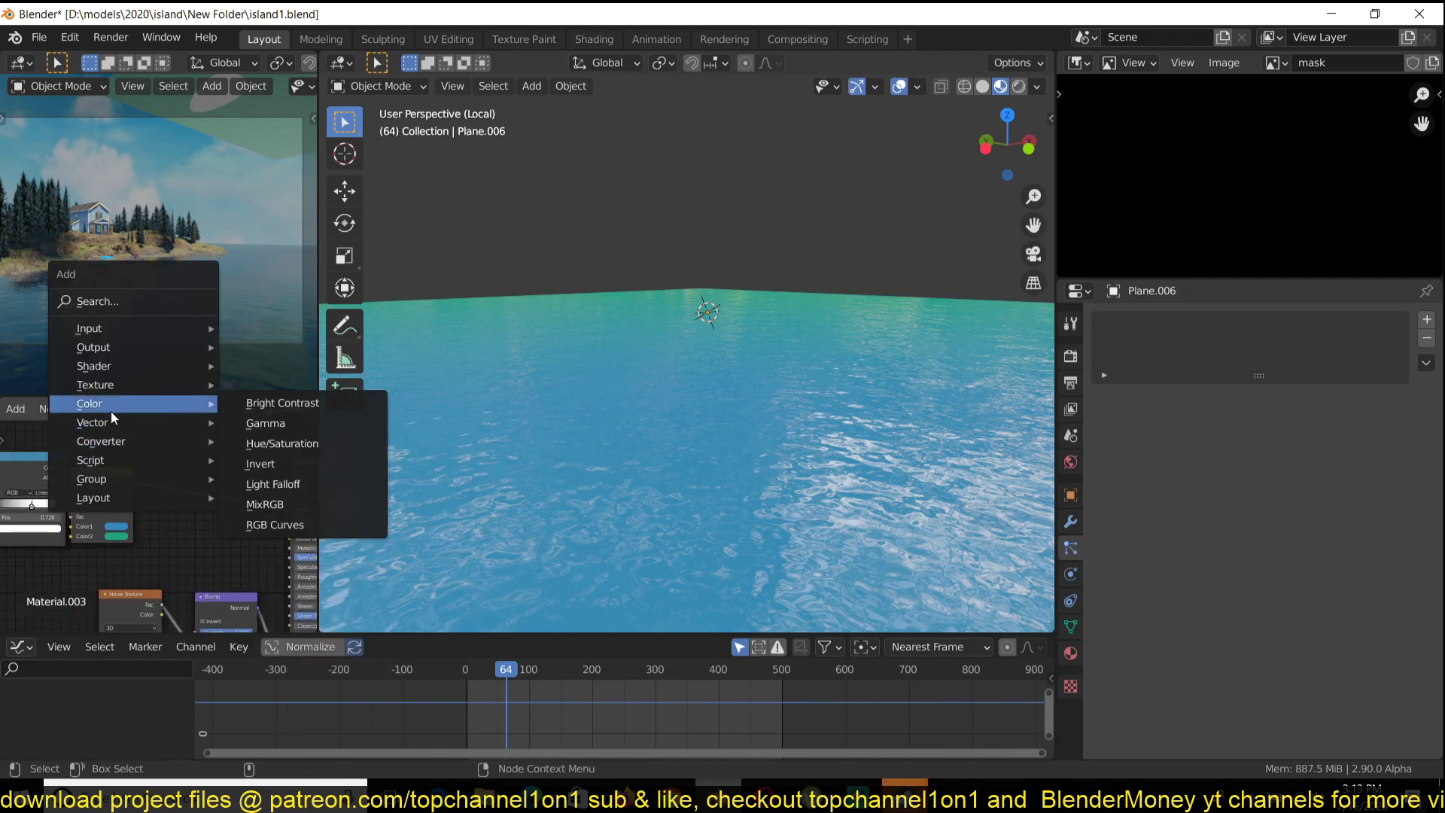
pyautogui.click(282, 443)
pyautogui.click(212, 499)
pyautogui.scroll(3, 203, 500)
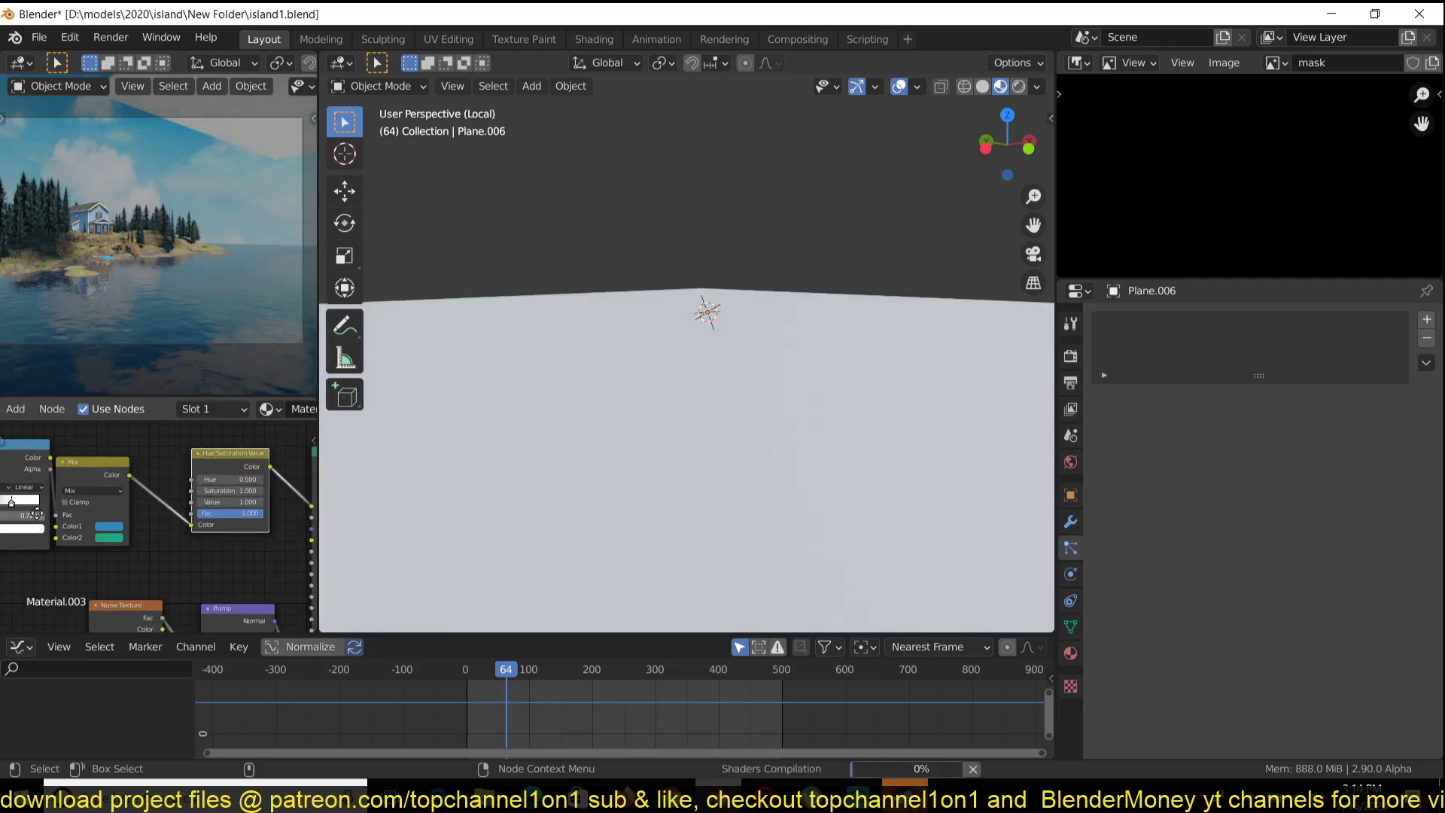
# Darken the water by setting the Hue Saturation Value node's Value to 0.240
pyautogui.moveTo(162, 494); pyautogui.dragTo(98, 513, button='middle')
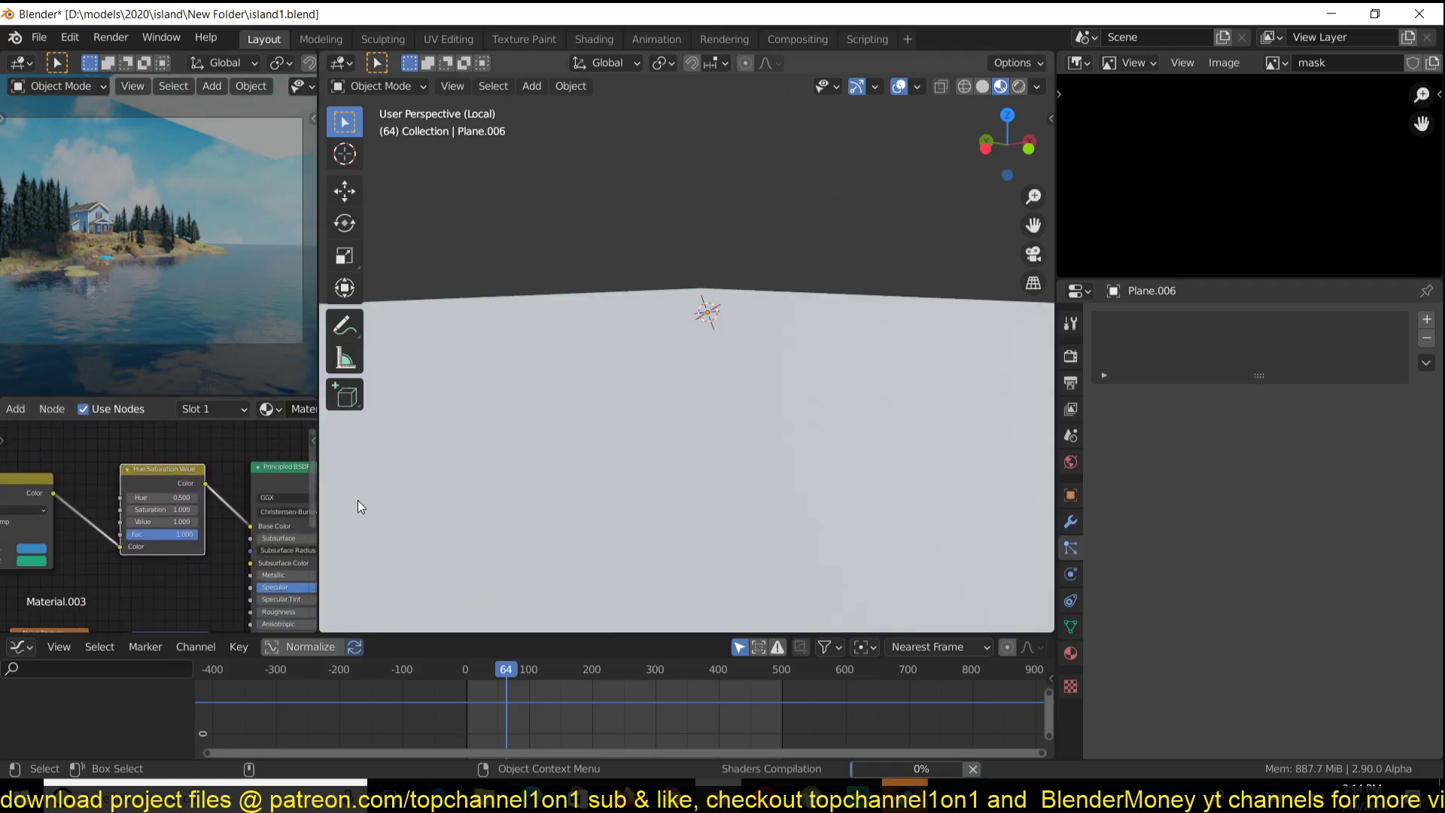
pyautogui.scroll(1, 179, 517)
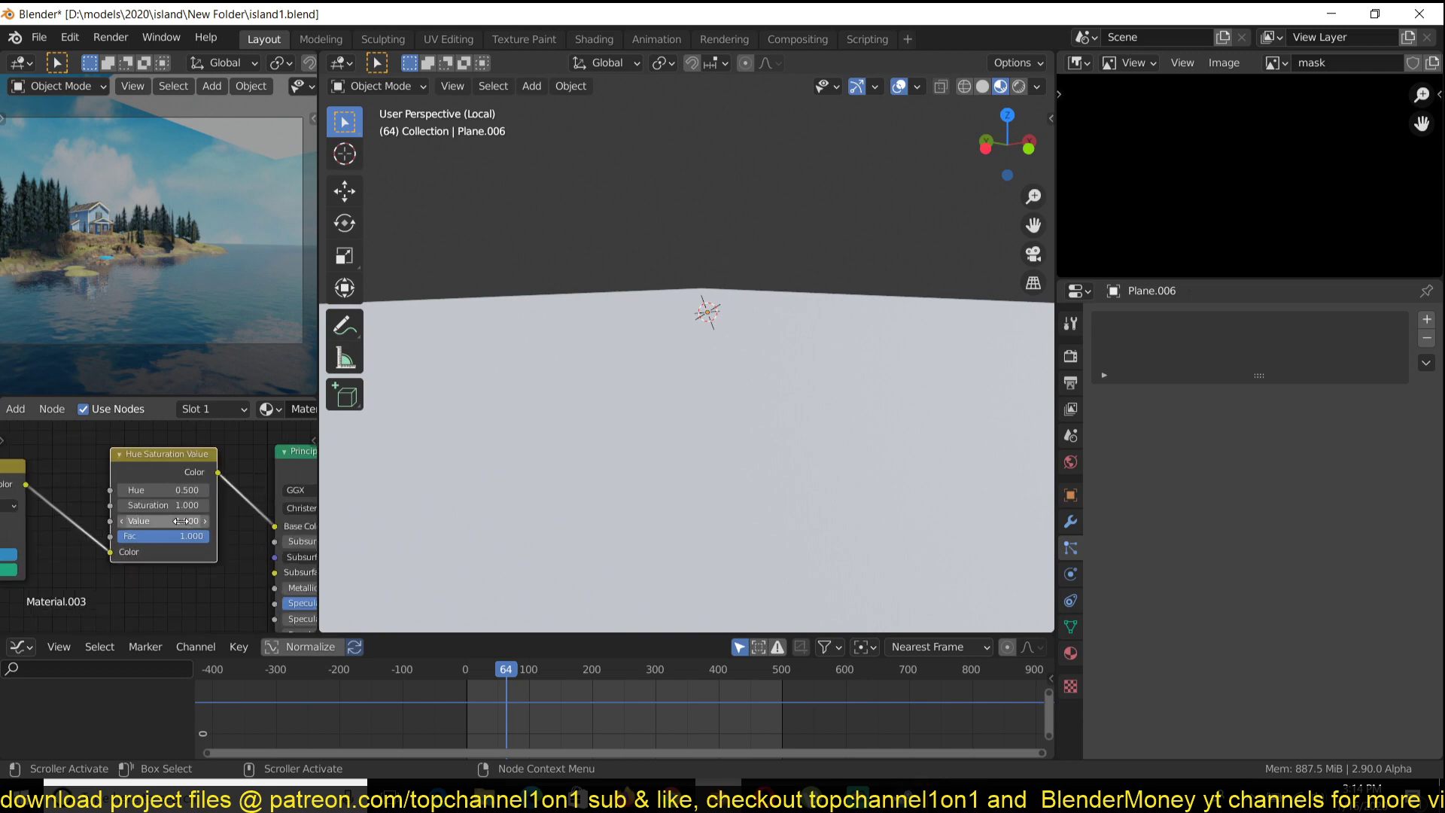
pyautogui.scroll(2, 567, 452)
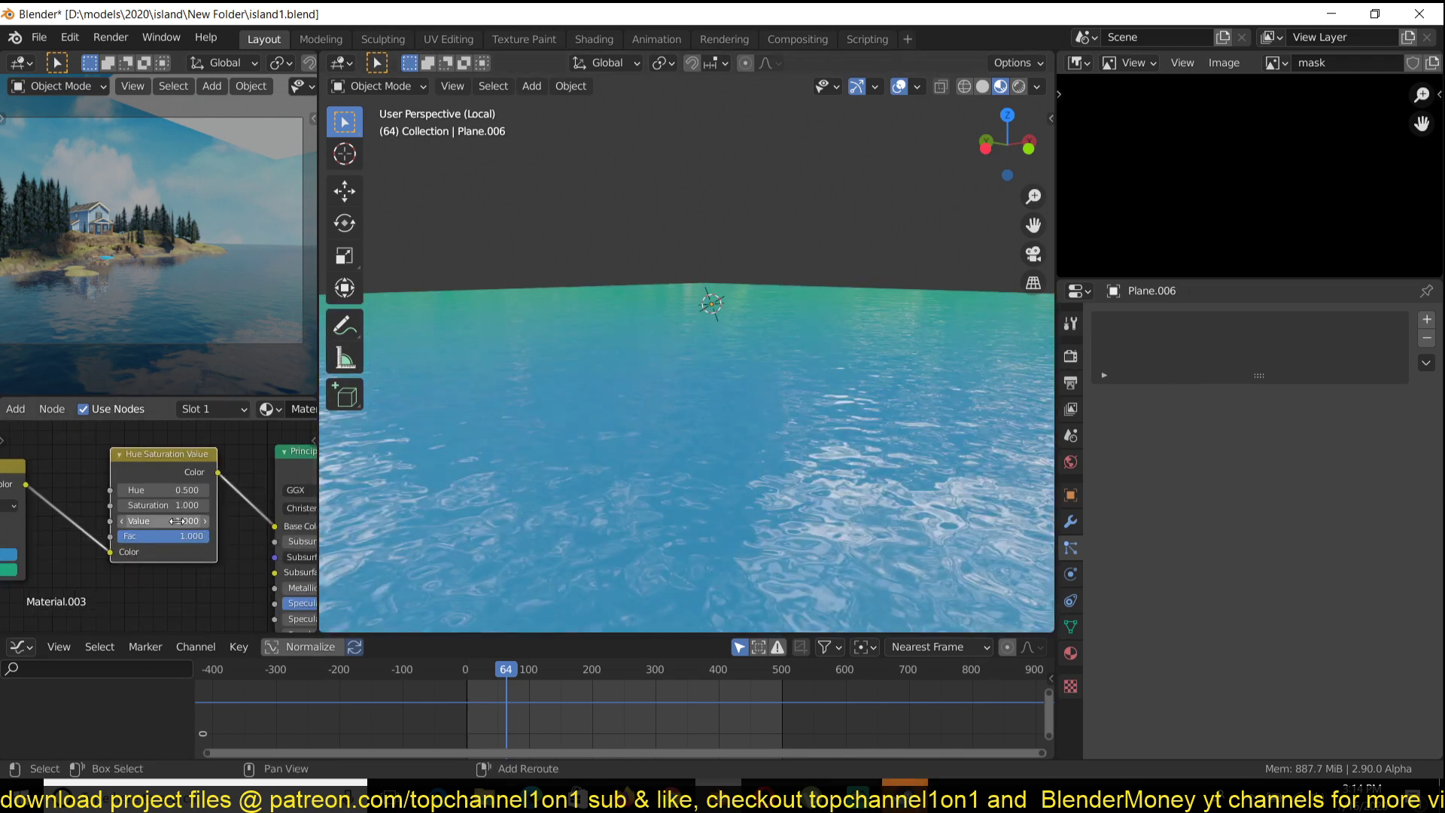
pyautogui.moveTo(177, 521); pyautogui.dragTo(132, 521)
pyautogui.moveTo(652, 377); pyautogui.dragTo(612, 391, button='middle')
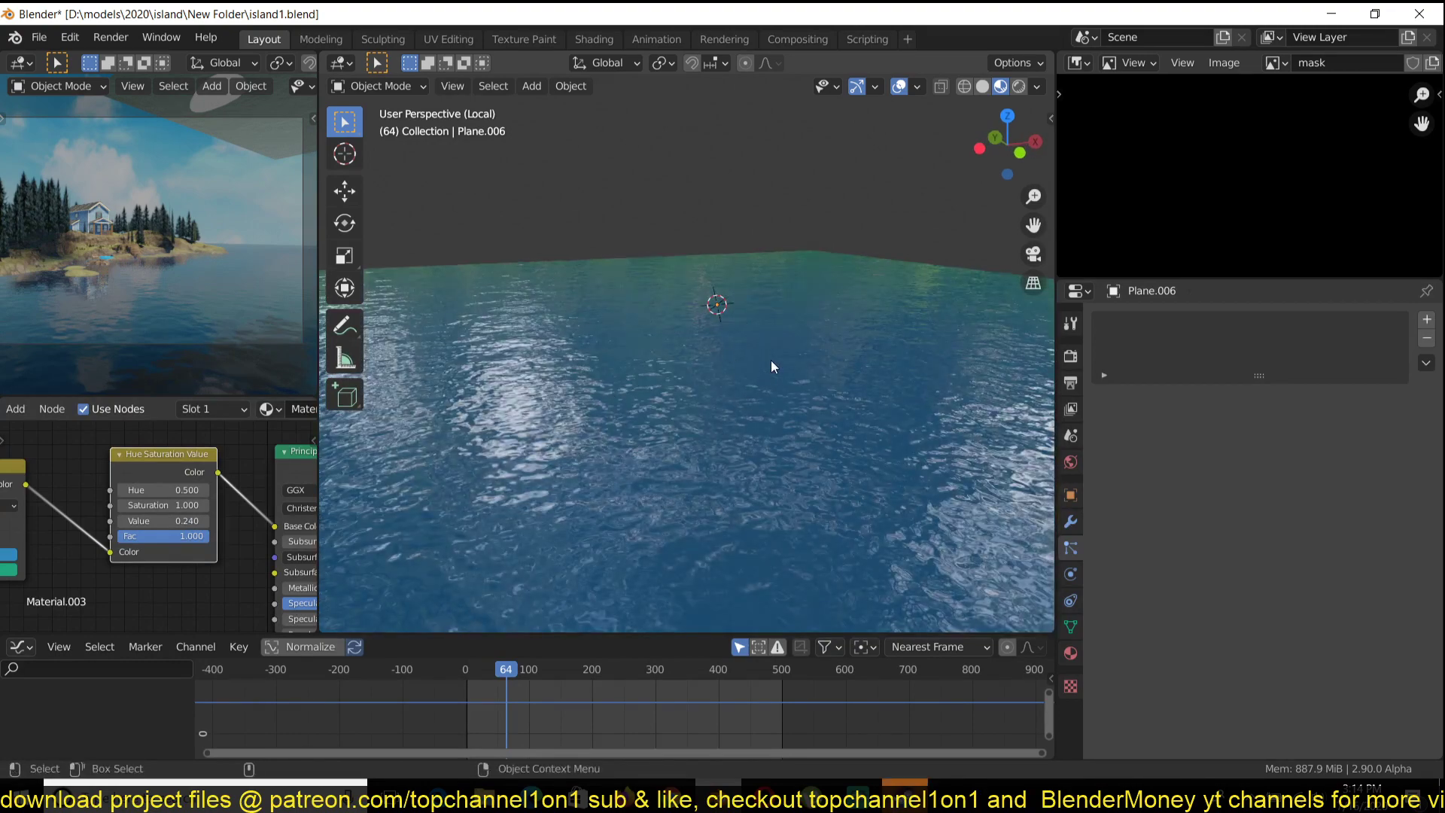
pyautogui.moveTo(771, 366); pyautogui.dragTo(662, 370, button='middle')
# Add Texture Coordinate and Mapping nodes feeding the Noise Texture's Vector input
pyautogui.scroll(-5, 45, 521)
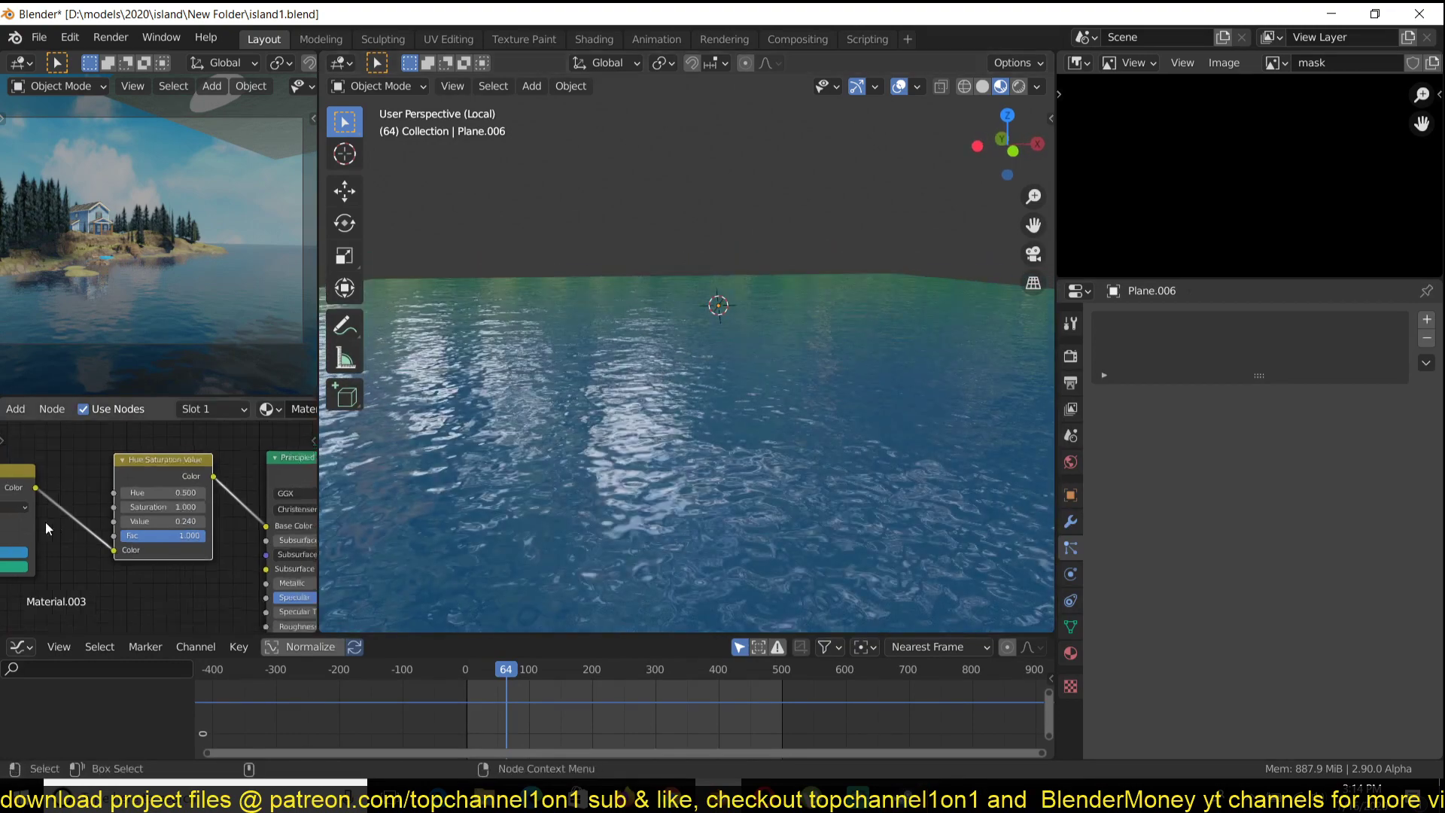
pyautogui.moveTo(46, 521); pyautogui.dragTo(51, 491, button='middle')
pyautogui.scroll(2, 169, 495)
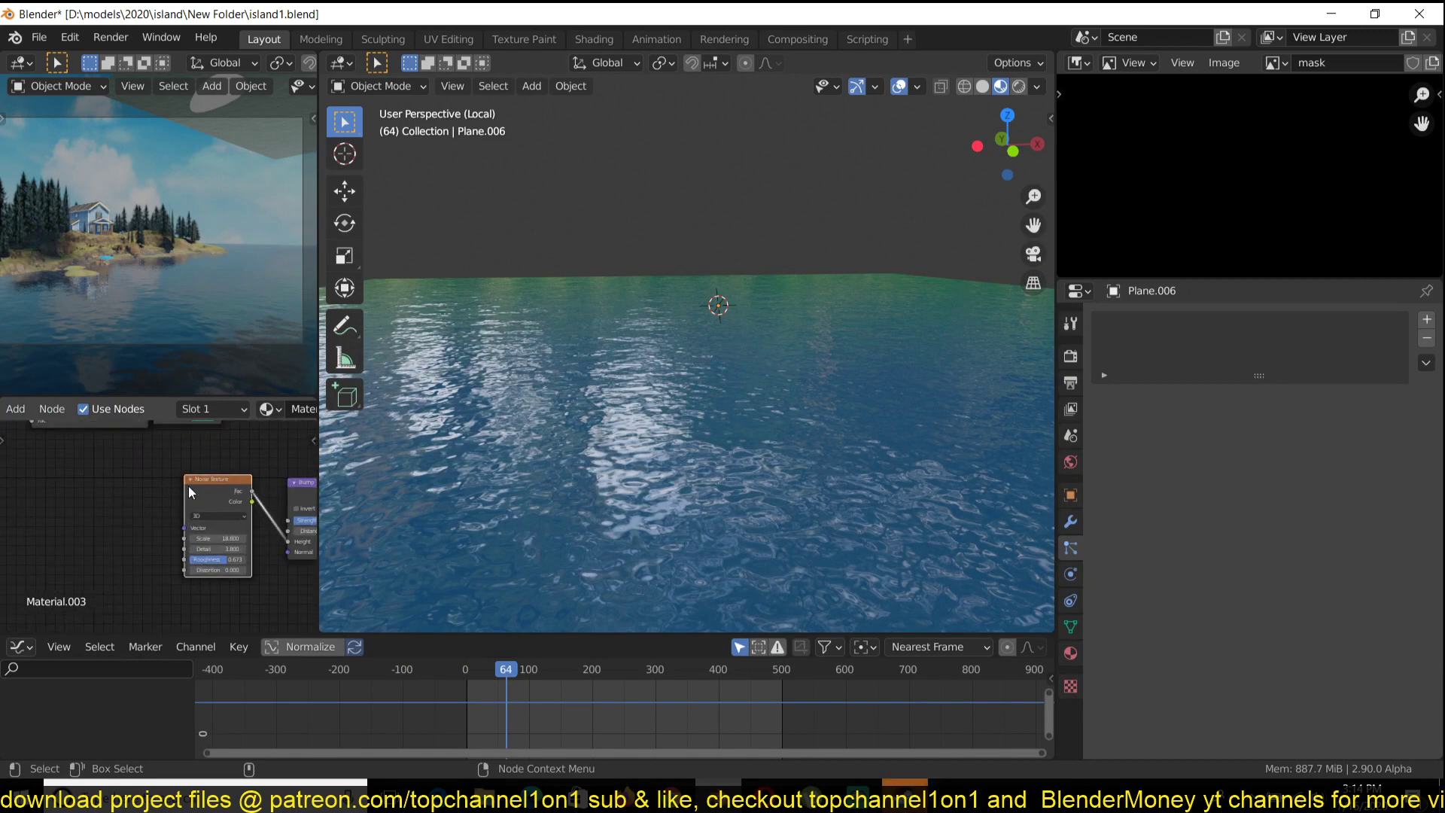
pyautogui.hotkey('ctrl', 't')
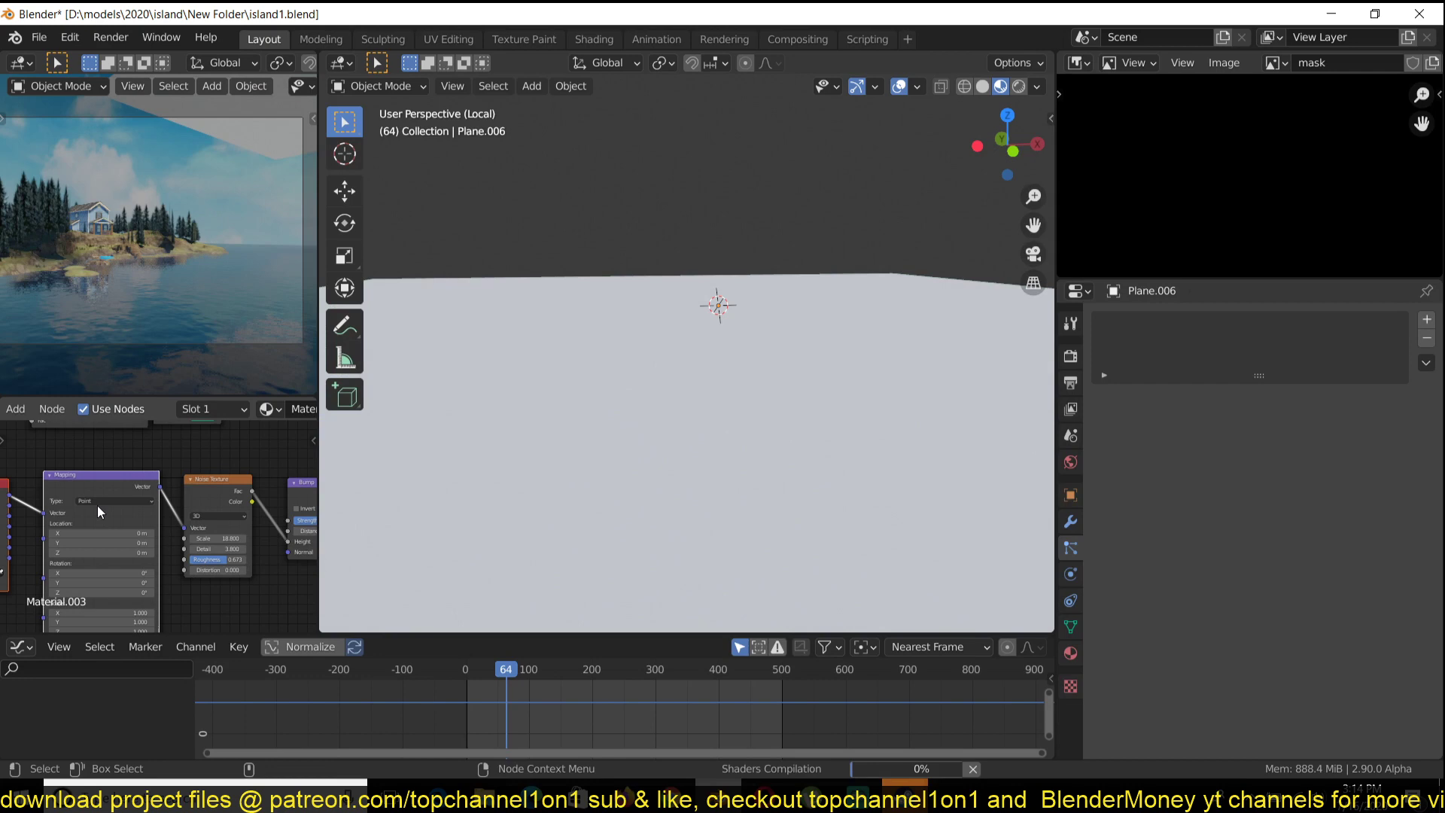
pyautogui.moveTo(97, 504); pyautogui.dragTo(129, 506, button='middle')
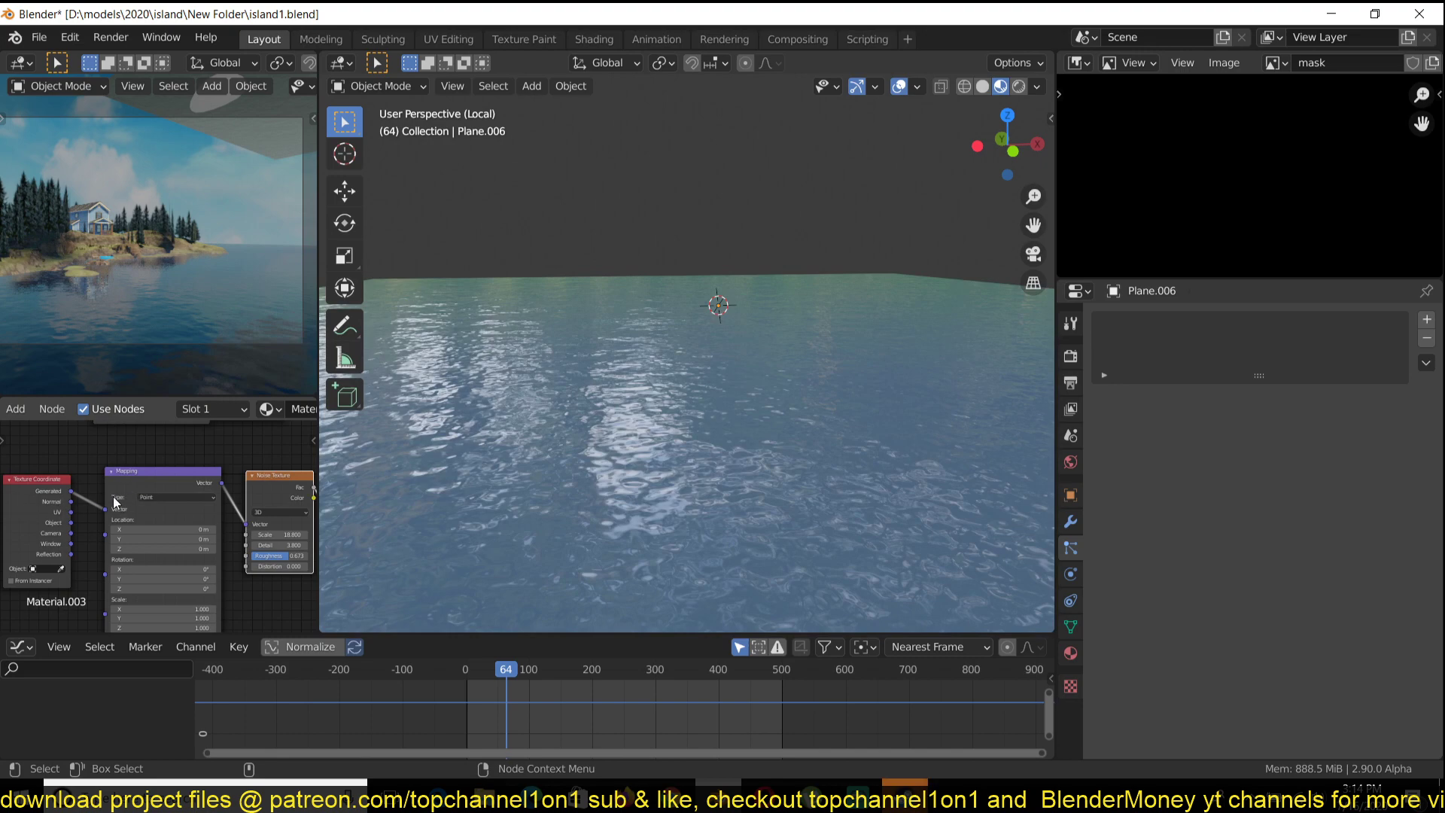
pyautogui.moveTo(97, 511); pyautogui.dragTo(136, 480, button='middle')
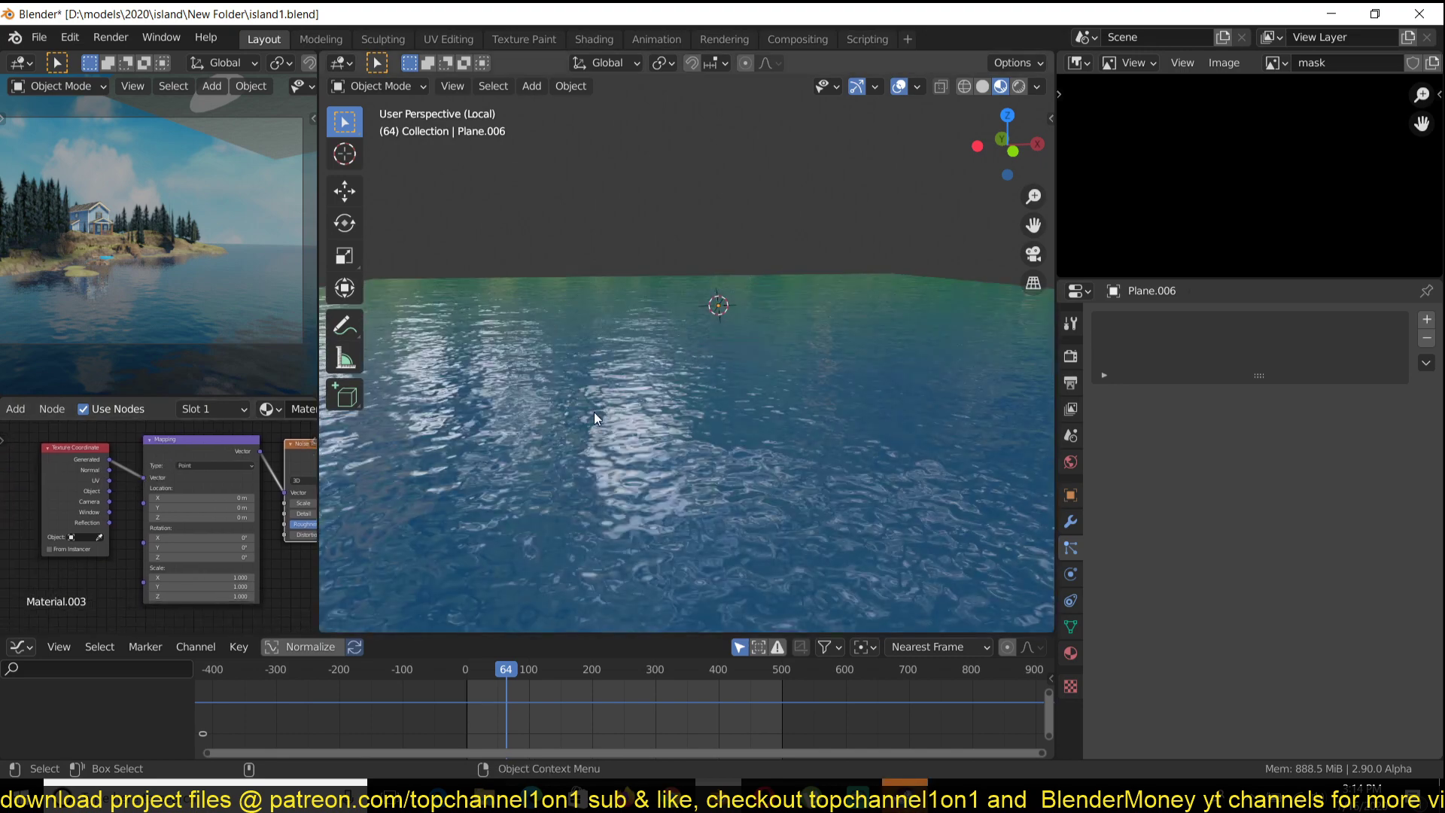
# Try shifting the Mapping node's Z location to test the wave movement, and undo the change
pyautogui.scroll(2, 150, 526)
pyautogui.moveTo(151, 526); pyautogui.dragTo(84, 507, button='middle')
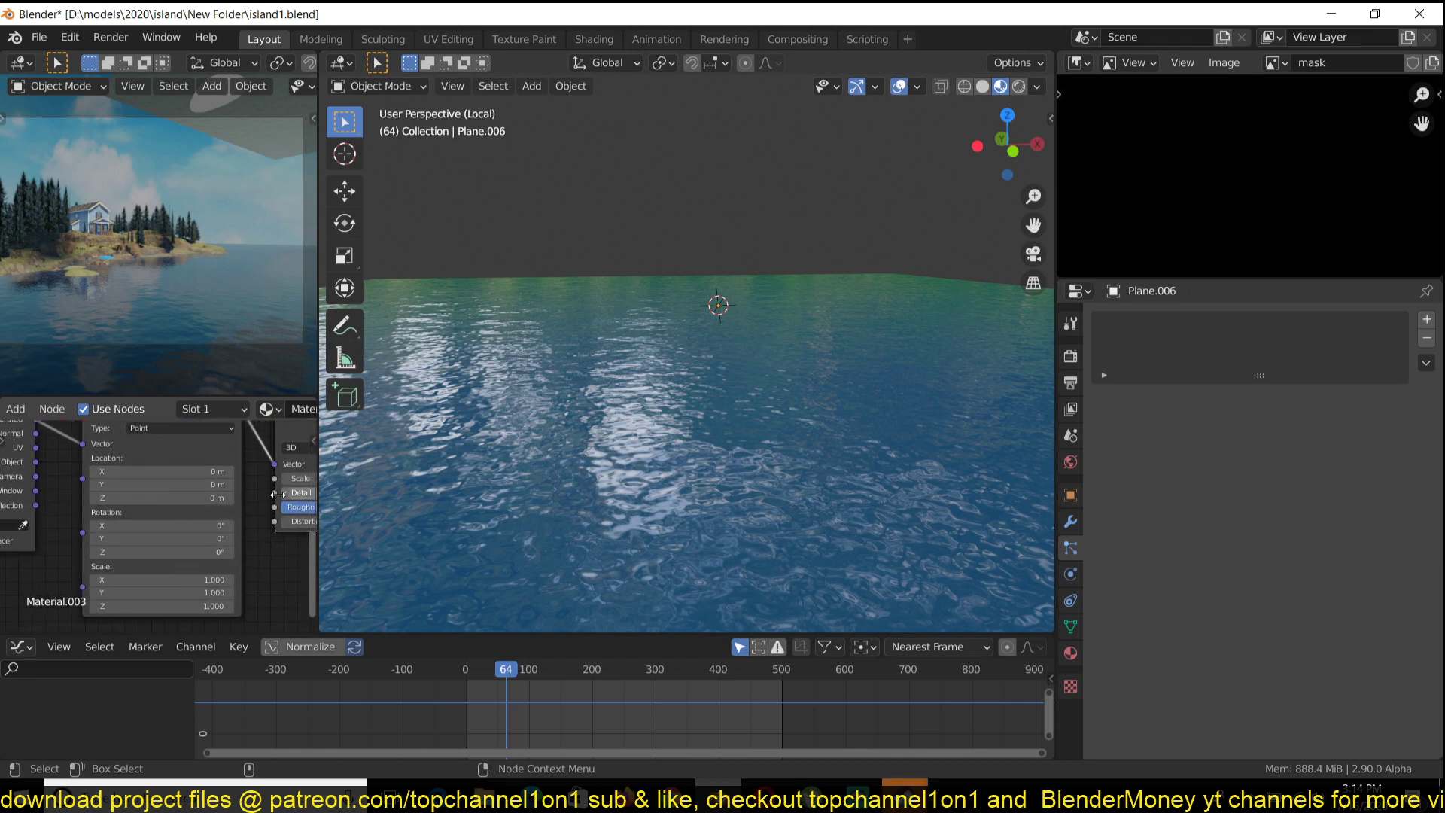
pyautogui.click(149, 429)
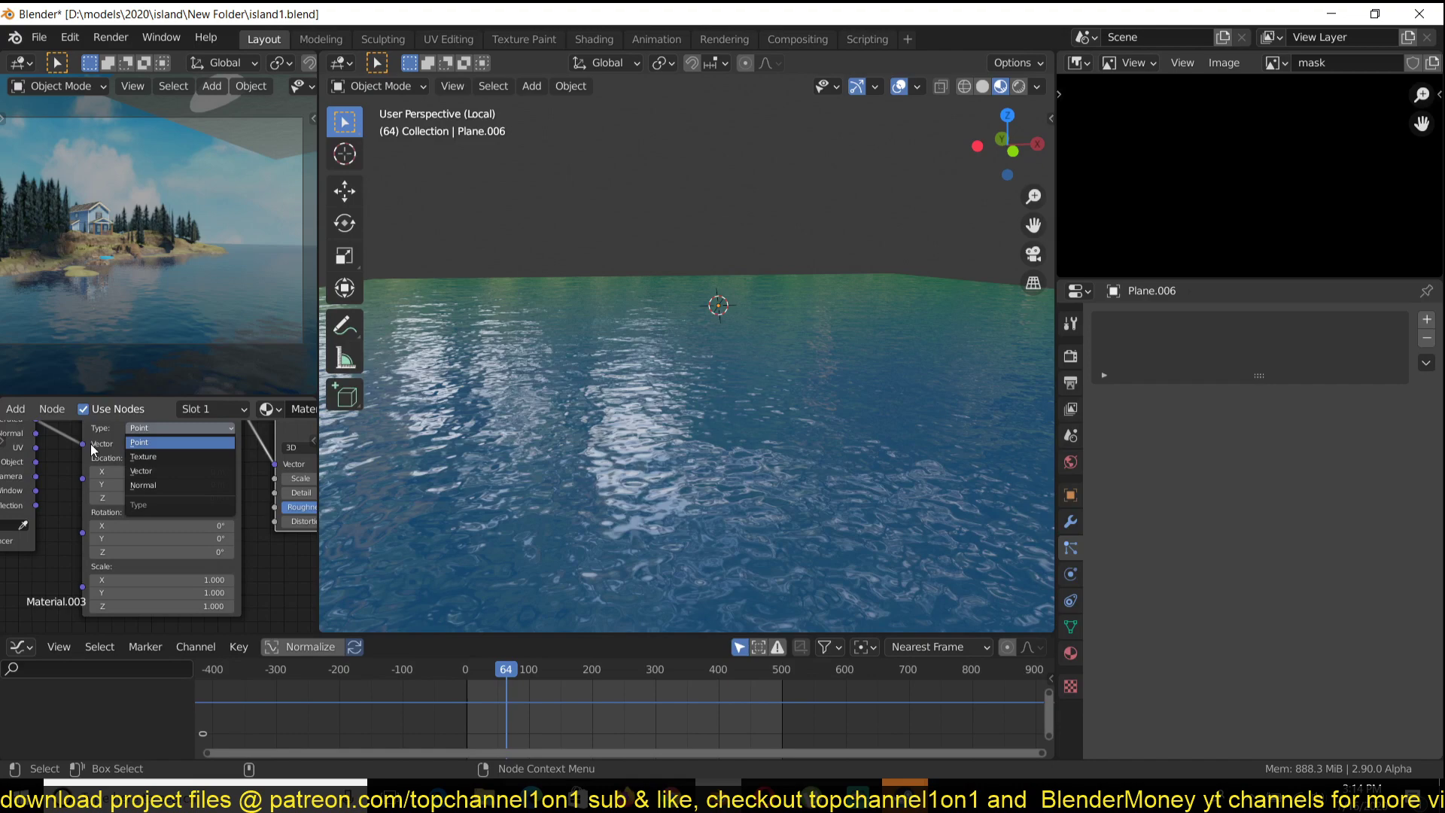
pyautogui.moveTo(165, 498); pyautogui.dragTo(231, 517)
pyautogui.hotkey('ctrl', 'z')
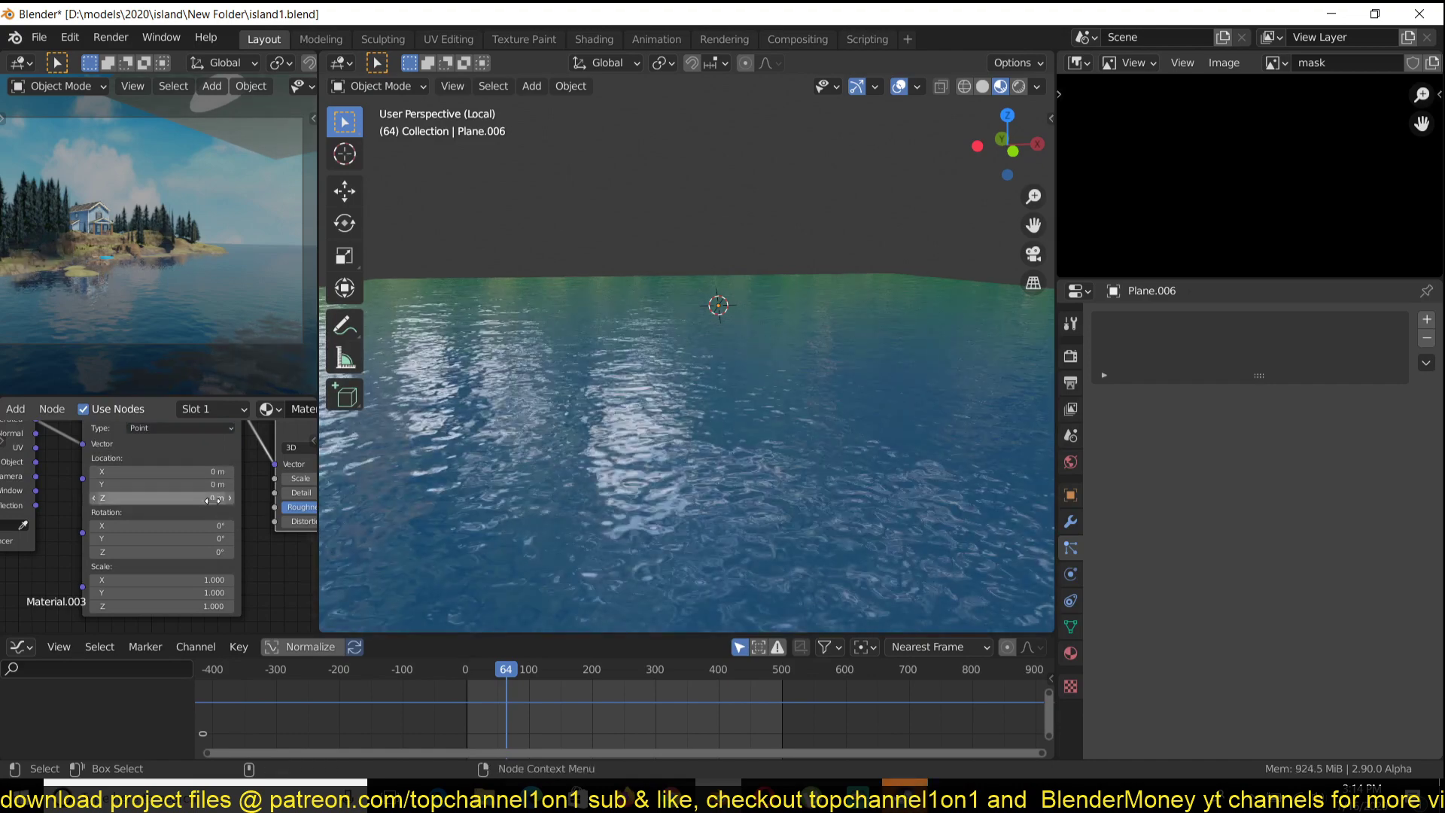
# Keyframe the Mapping node's location at 0 m on frame 0, and with Z at 2 m on frame 508
pyautogui.click(467, 691)
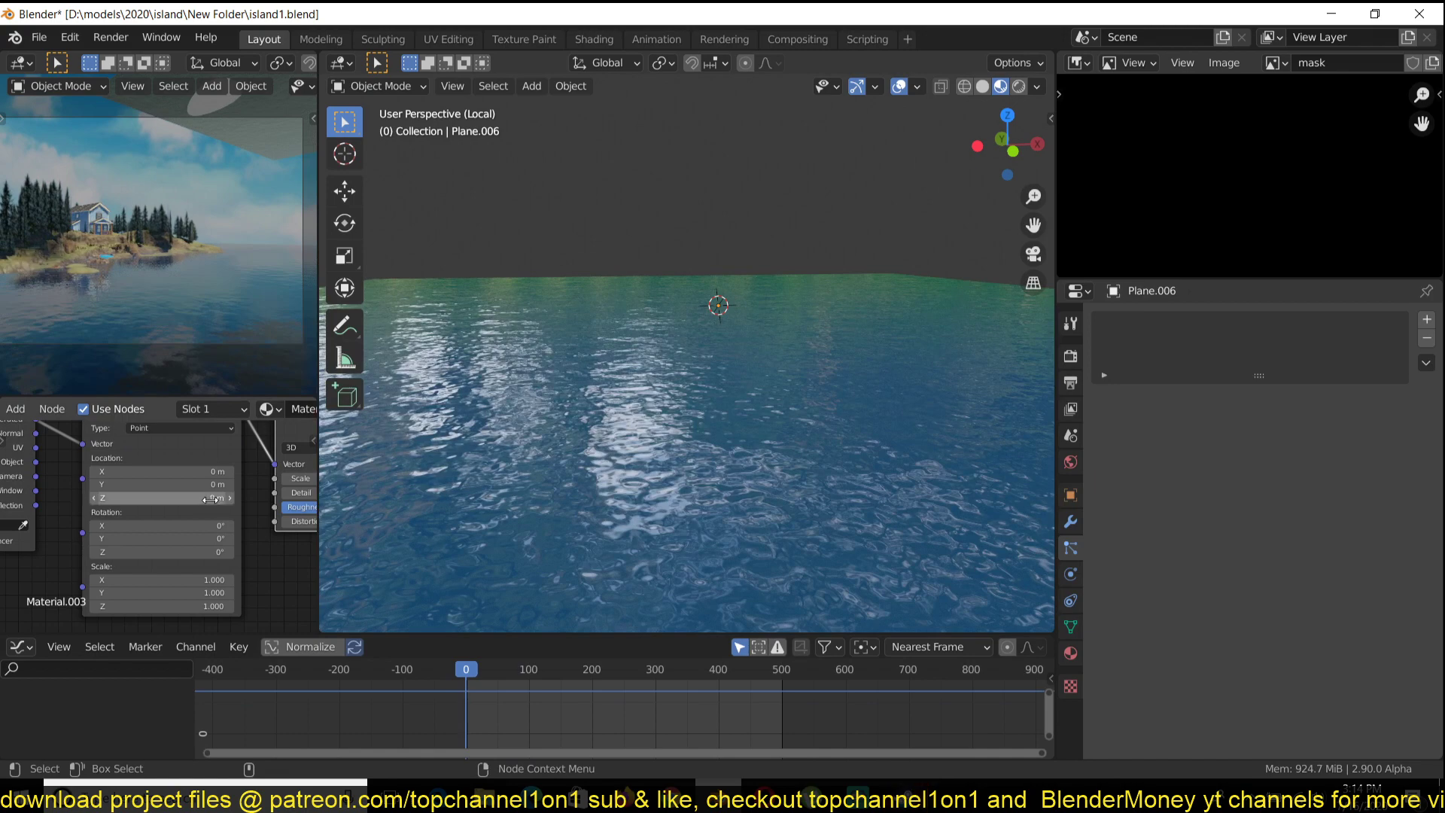
pyautogui.press('i')
pyautogui.click(787, 703)
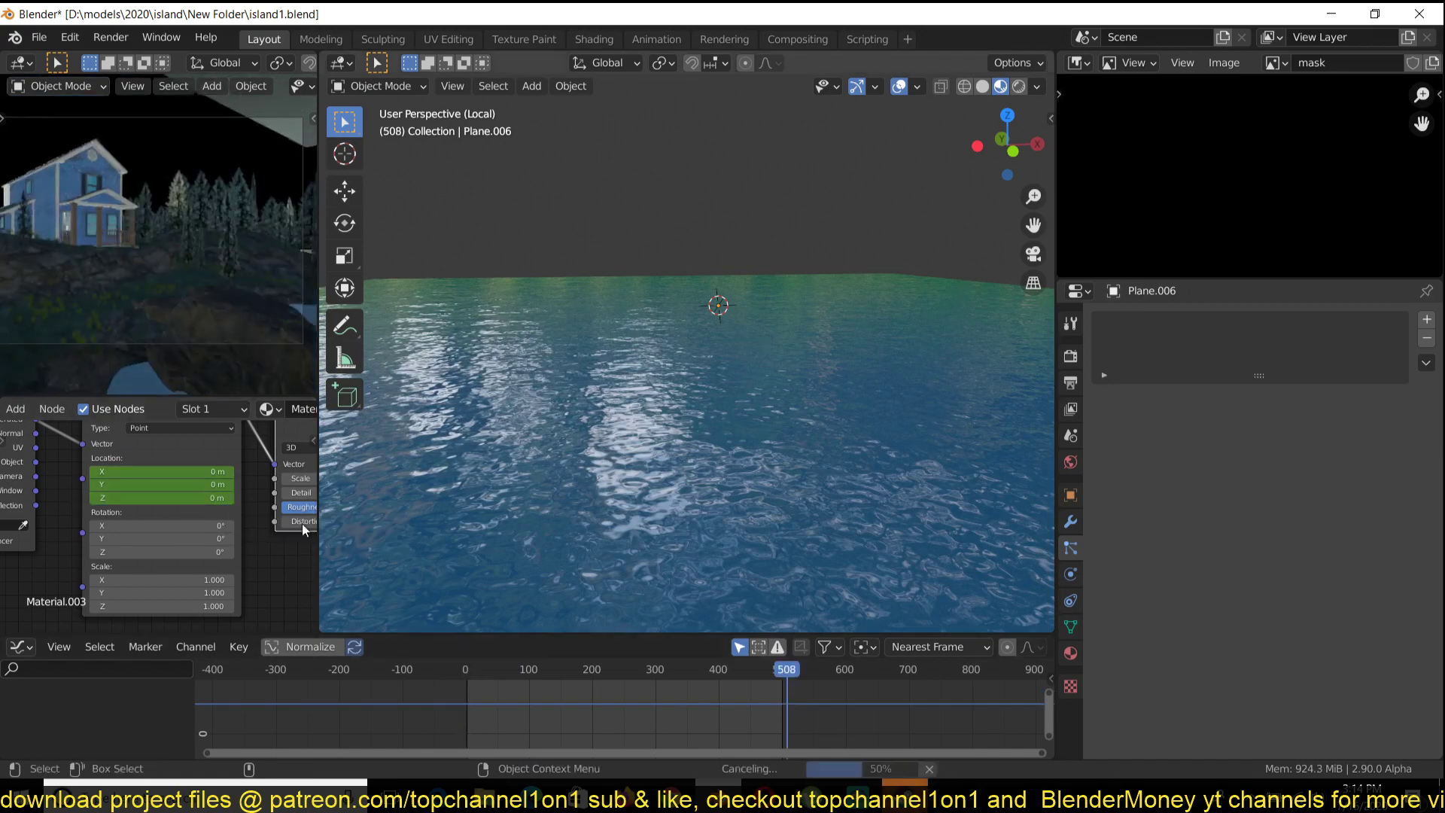
pyautogui.click(219, 498)
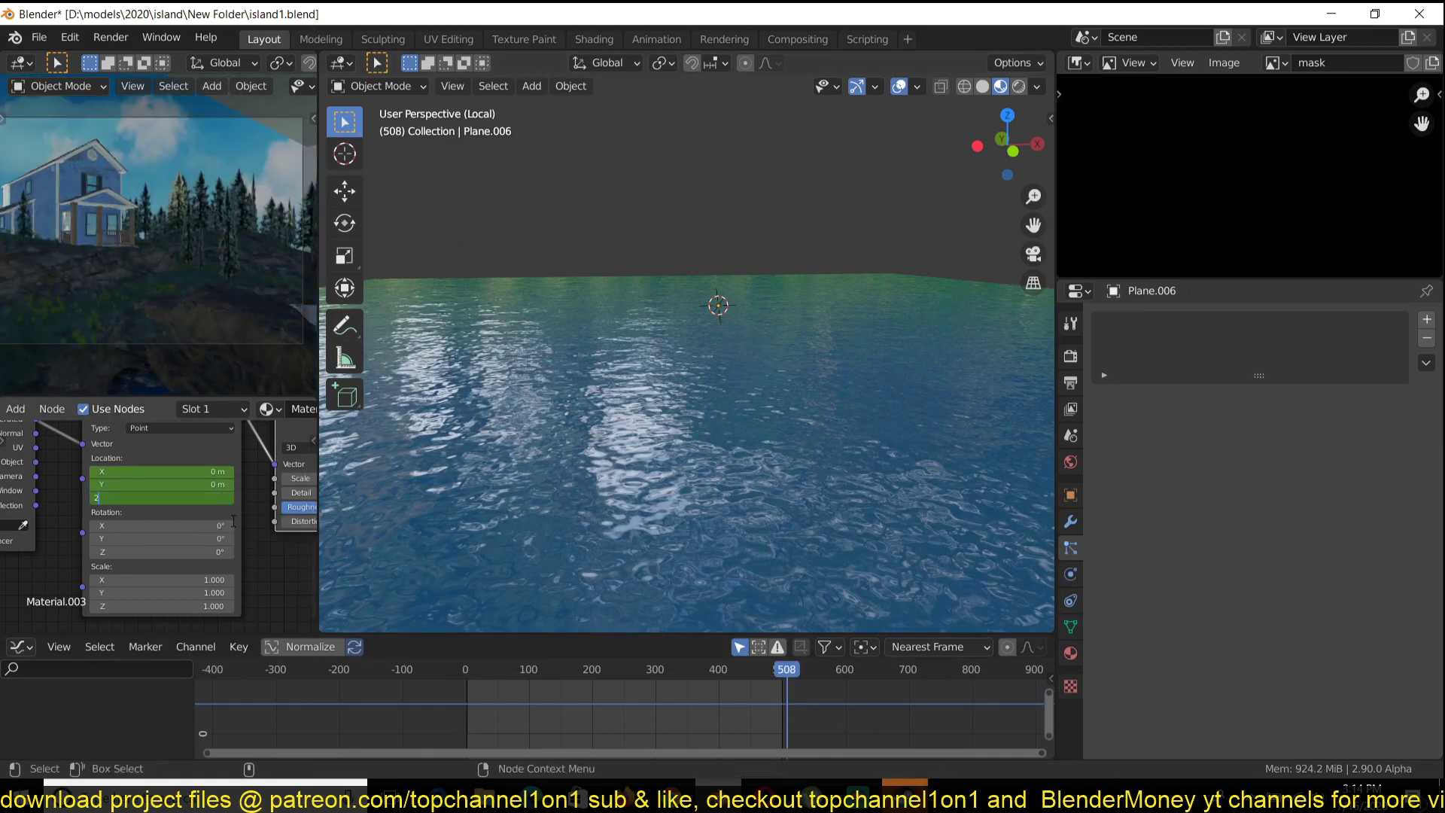
pyautogui.press('Return')
pyautogui.press('i')
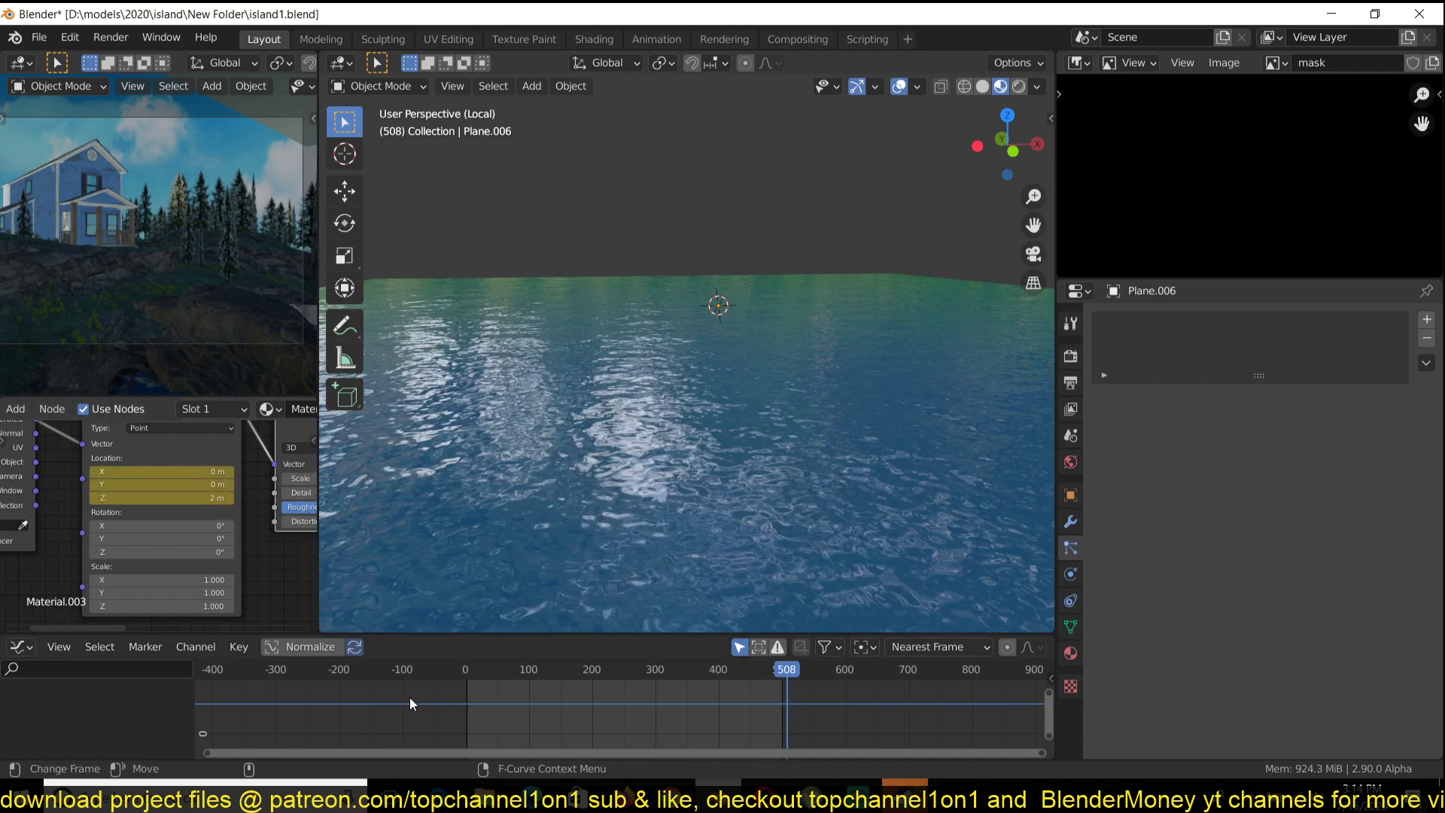
# Play back the water animation from the start to check the wave movement
pyautogui.press('space')
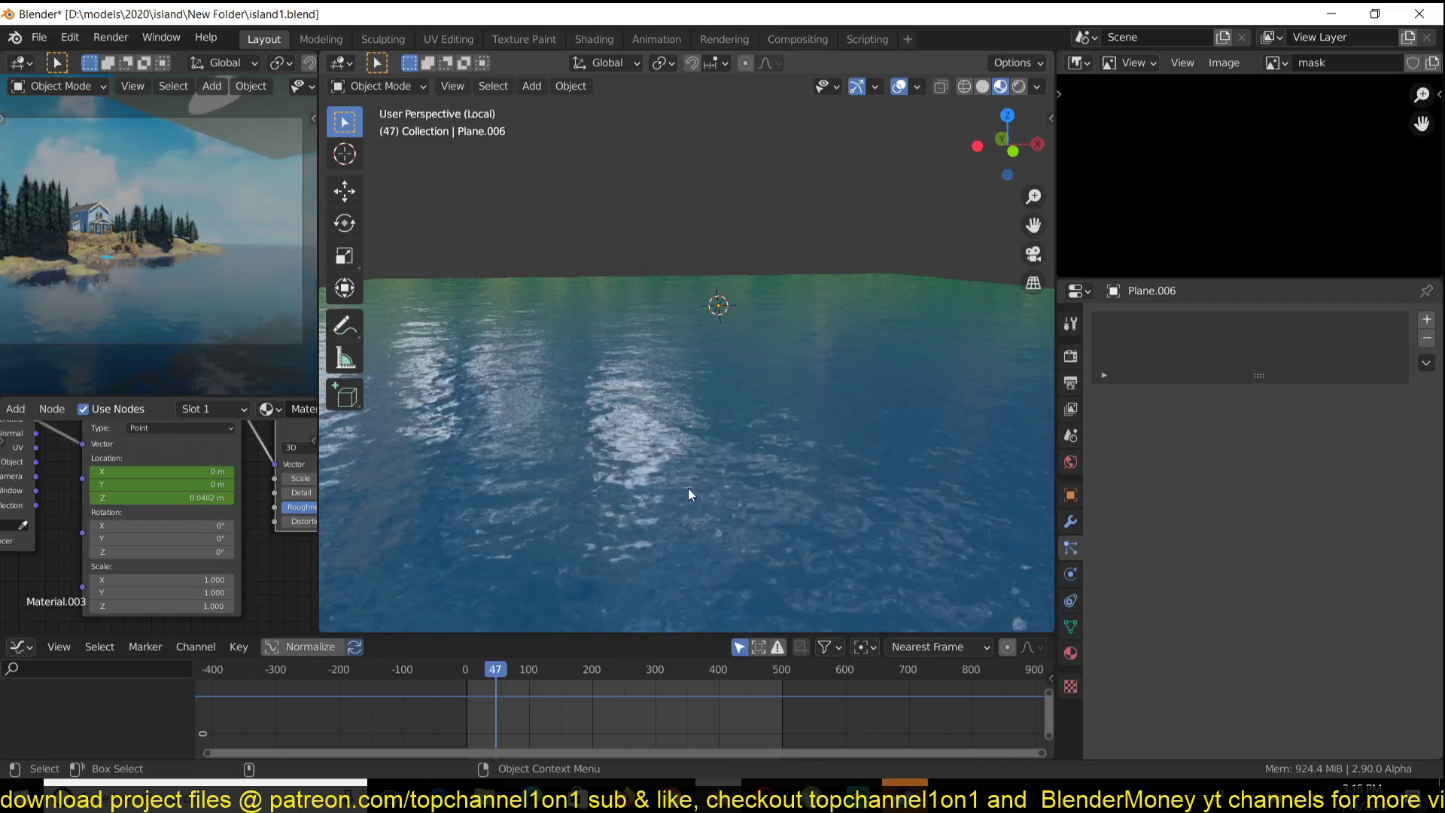
pyautogui.press('space')
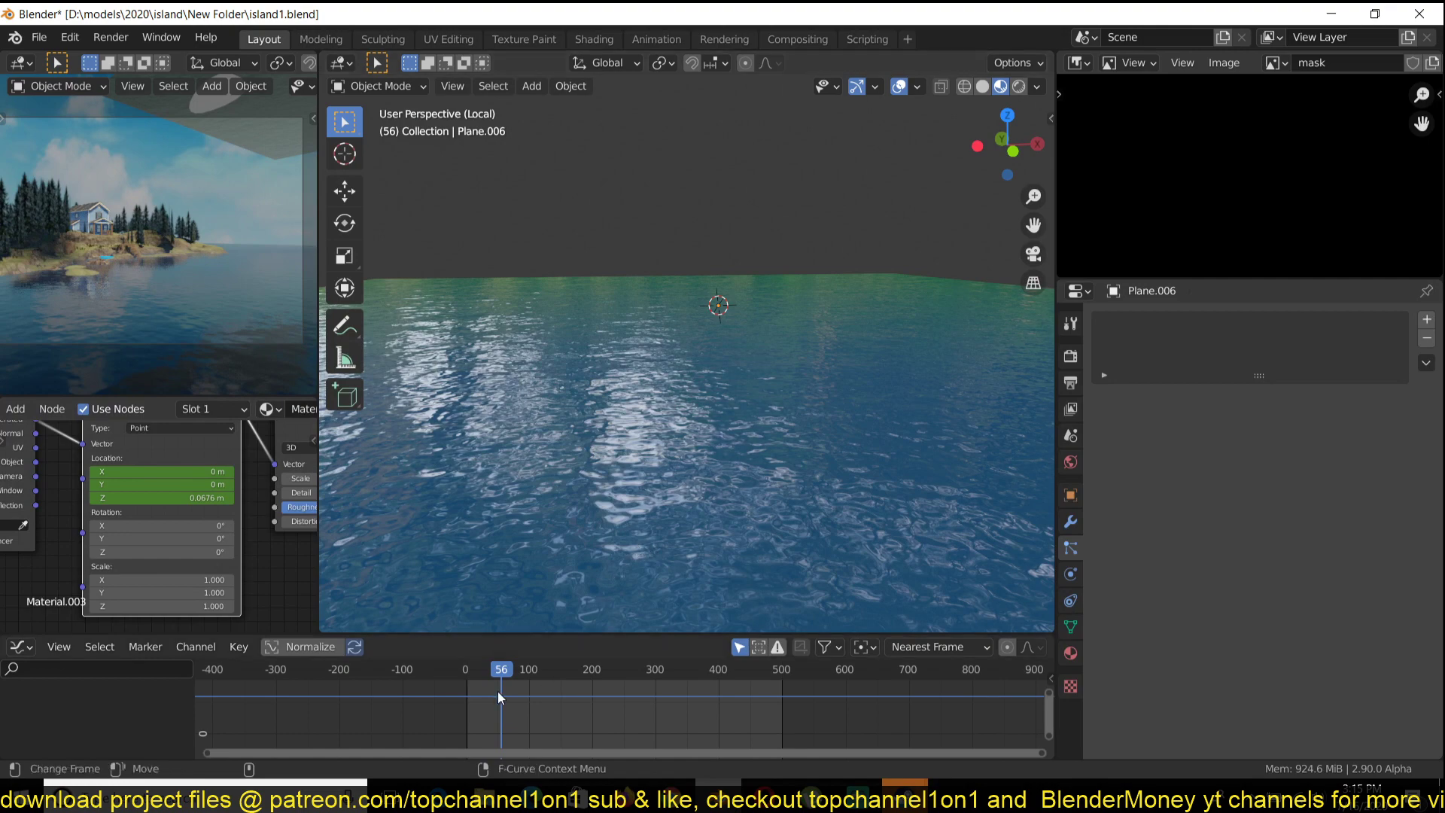
pyautogui.hotkey('shift', 'Left')
pyautogui.press('space')
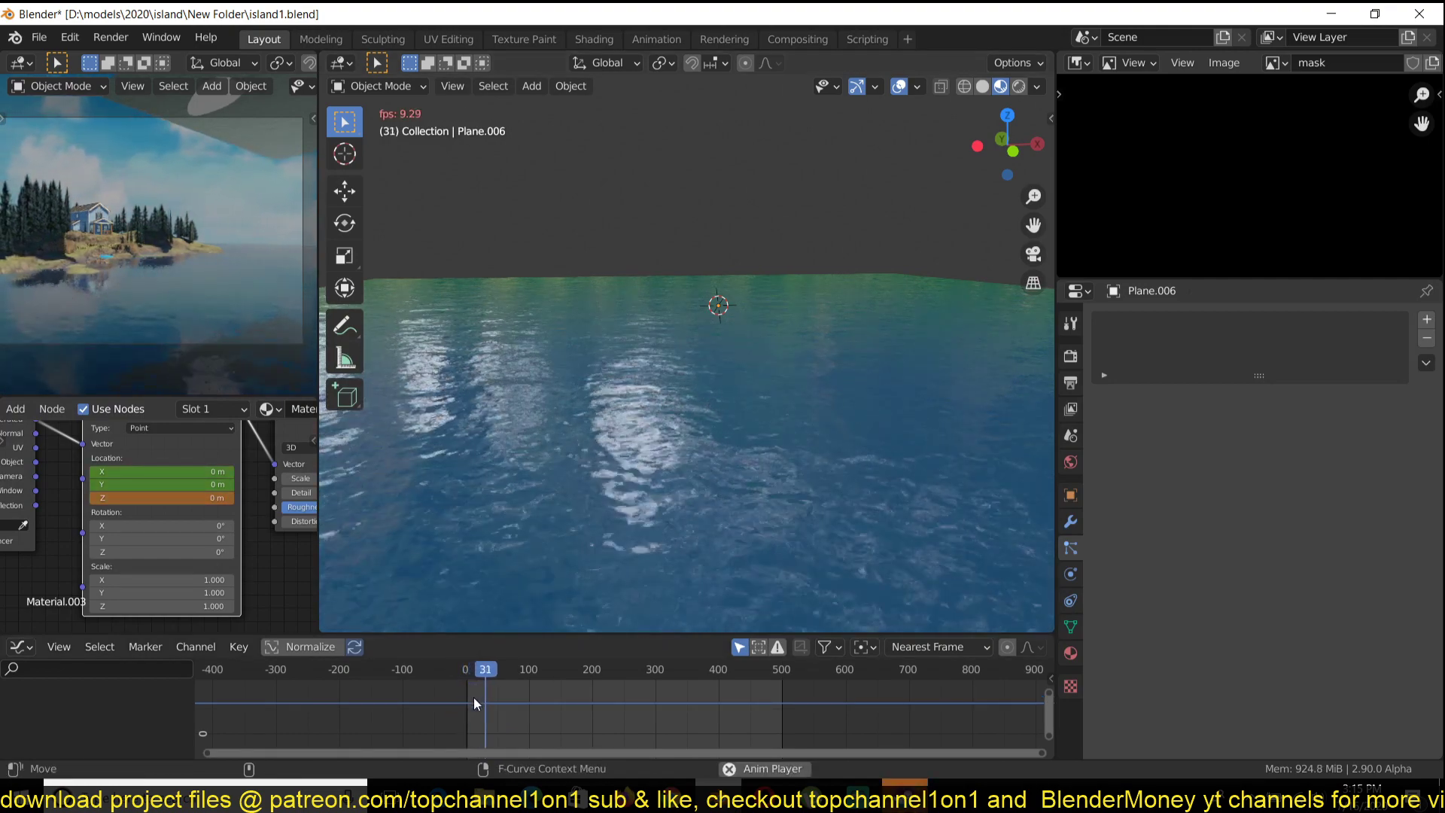
pyautogui.press('space')
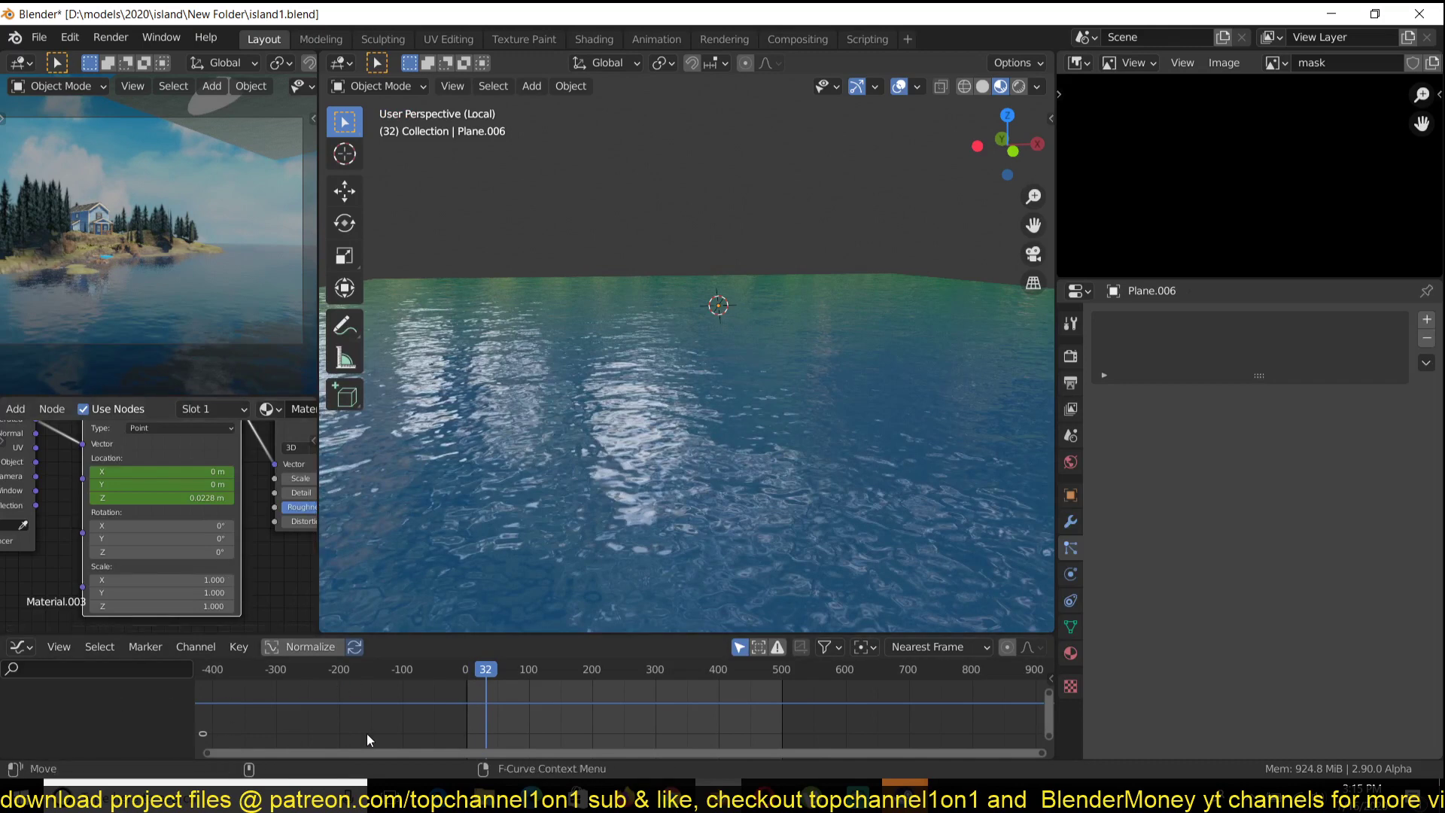
# Select the water plane and set its animation keyframes' handle type to Vector
pyautogui.moveTo(489, 635); pyautogui.dragTo(502, 583)
pyautogui.scroll(-2, 544, 712)
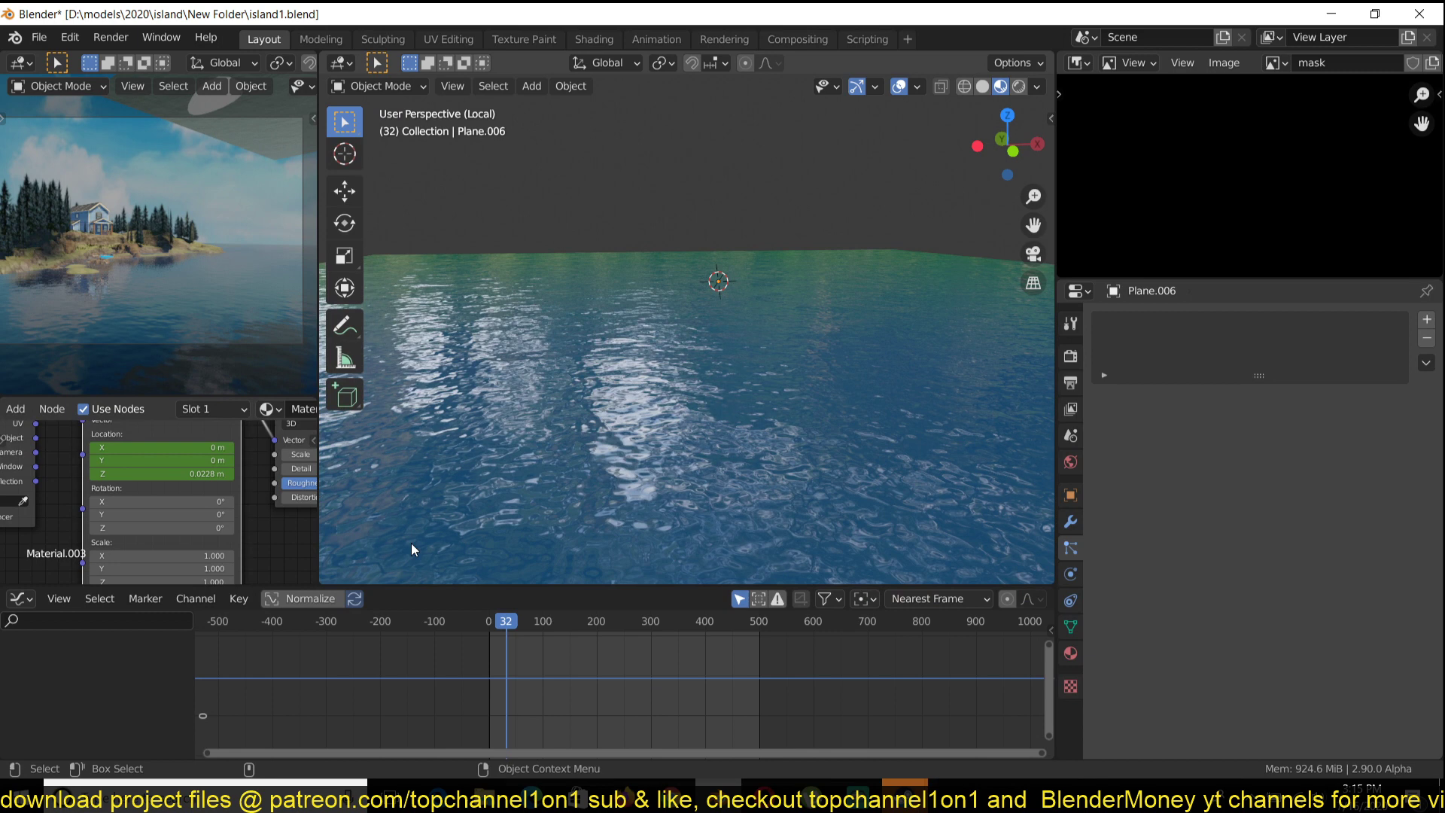
pyautogui.click(648, 500)
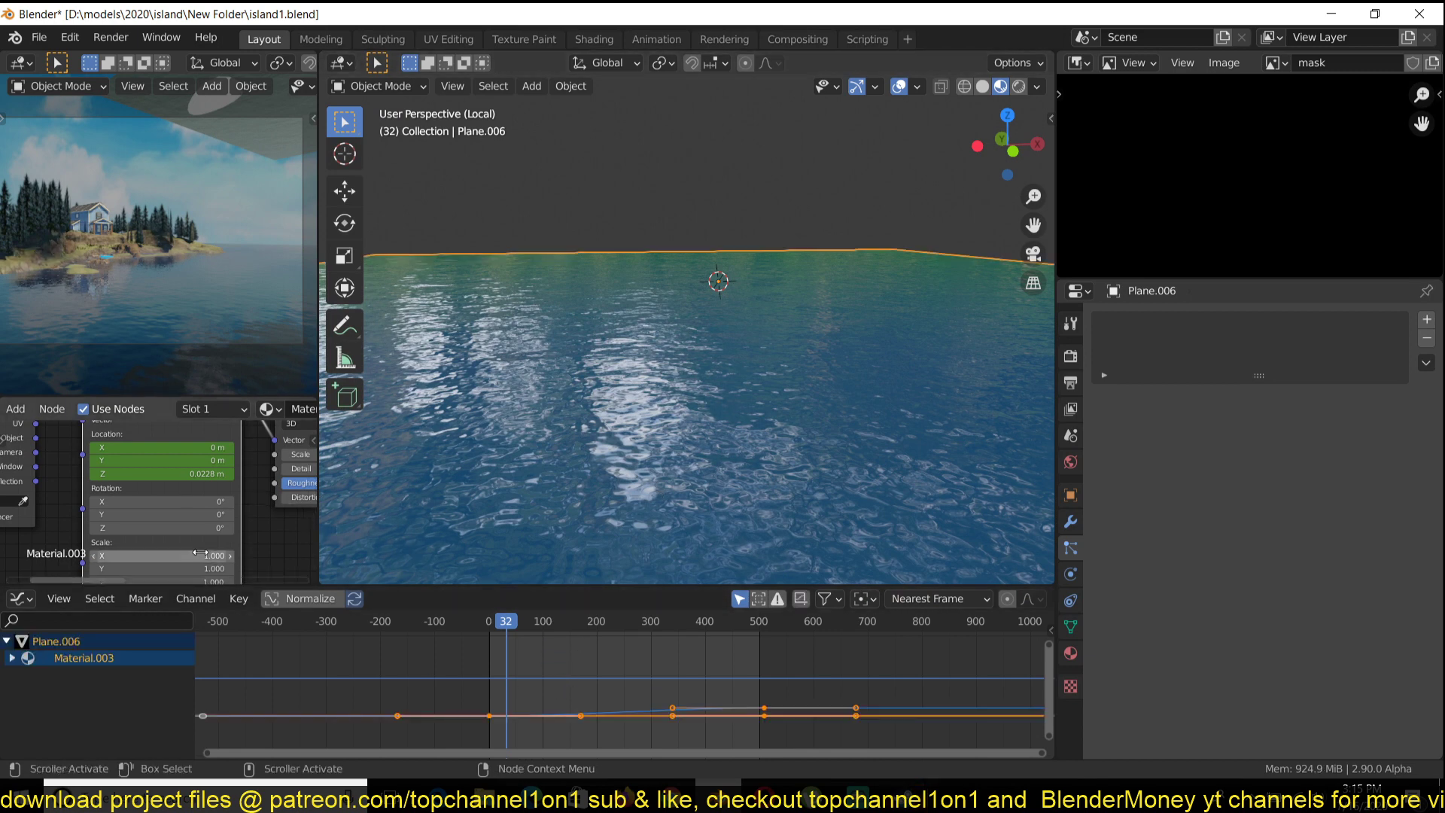
pyautogui.hotkey('ctrl', 'Tab')
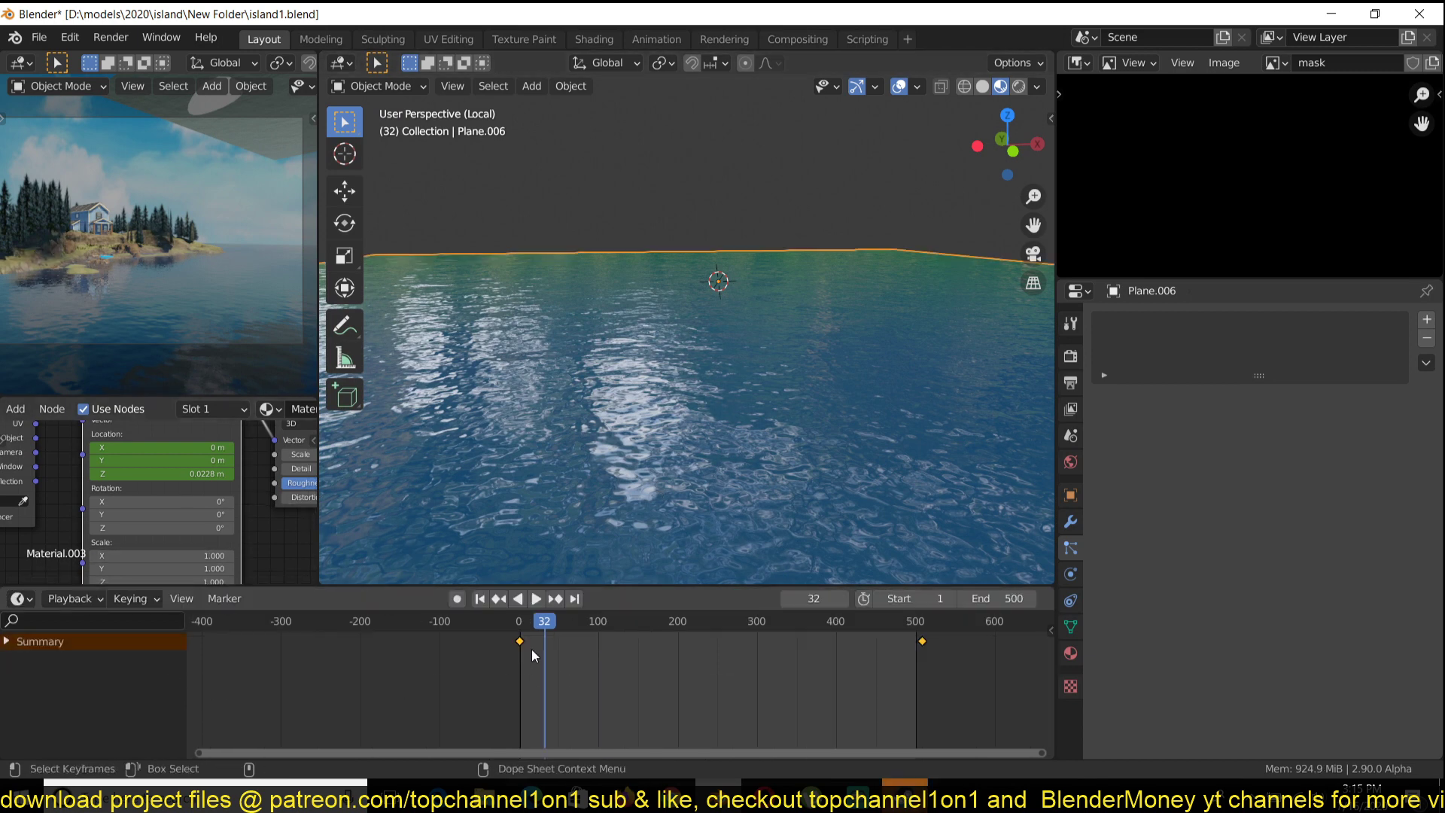
pyautogui.press('v')
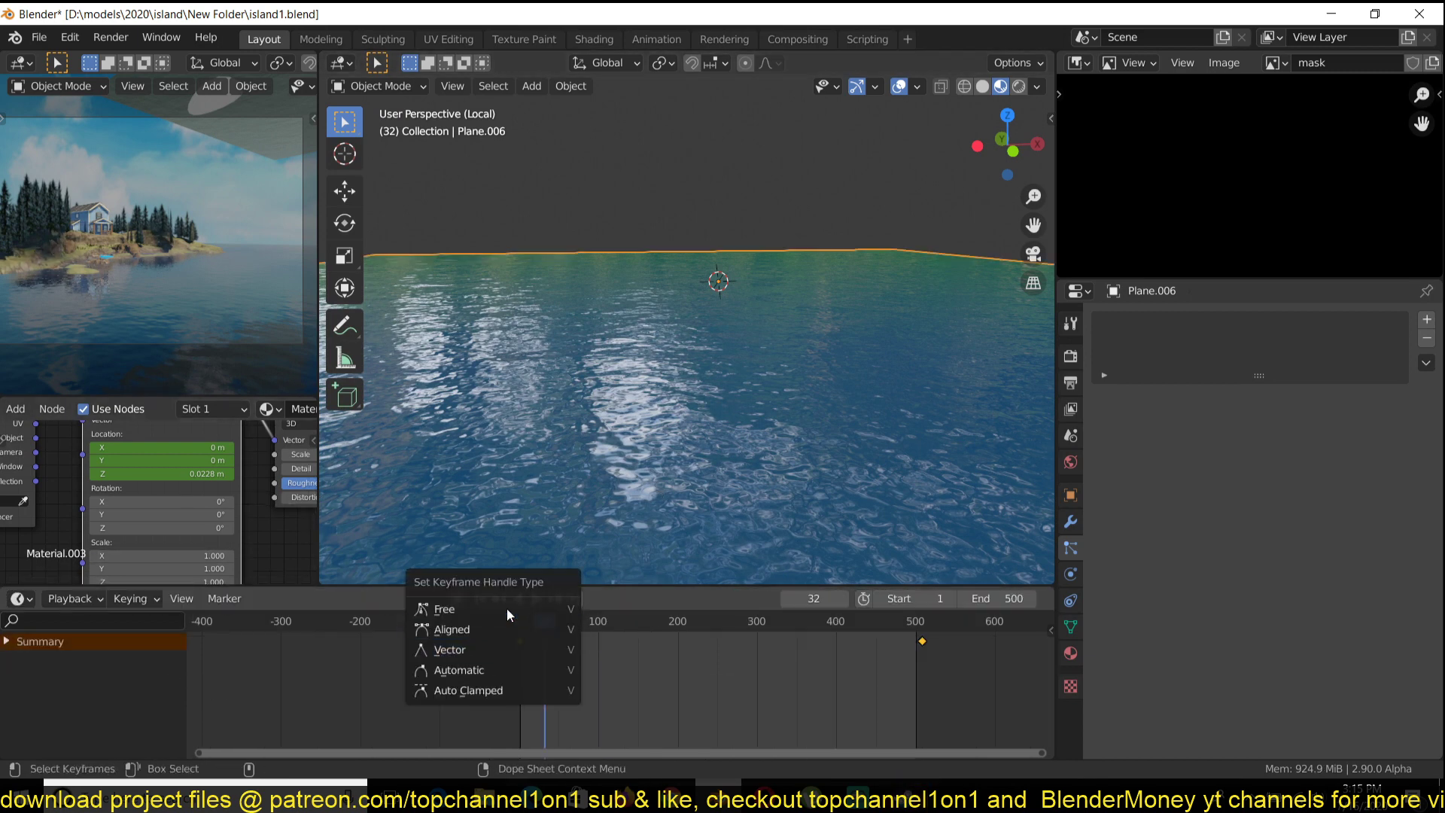
pyautogui.click(489, 649)
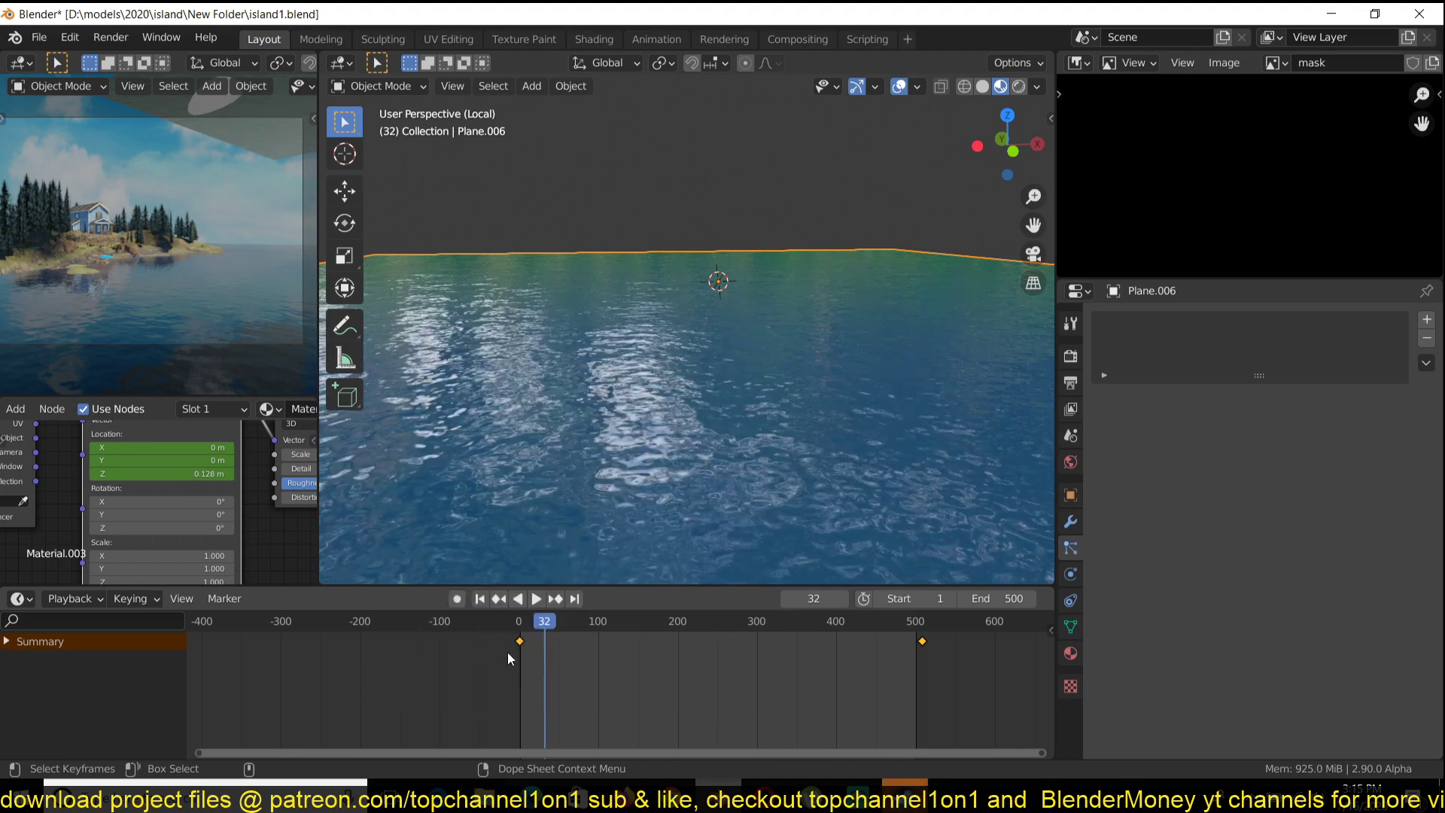
# Play the water animation to check the wave movement with the Vector keyframe handles
pyautogui.hotkey('ctrl', 'shift', 'space')
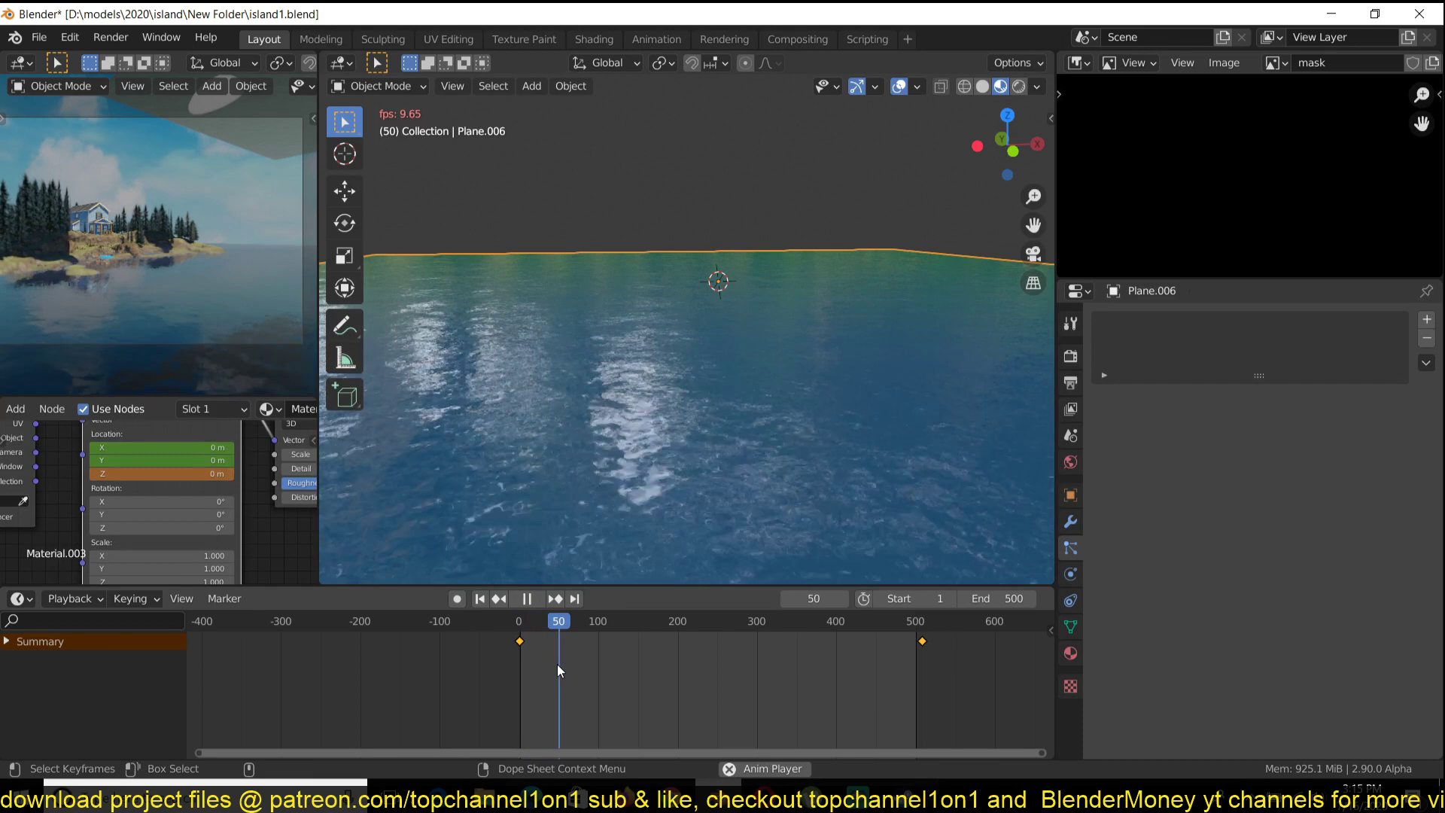
pyautogui.press('space')
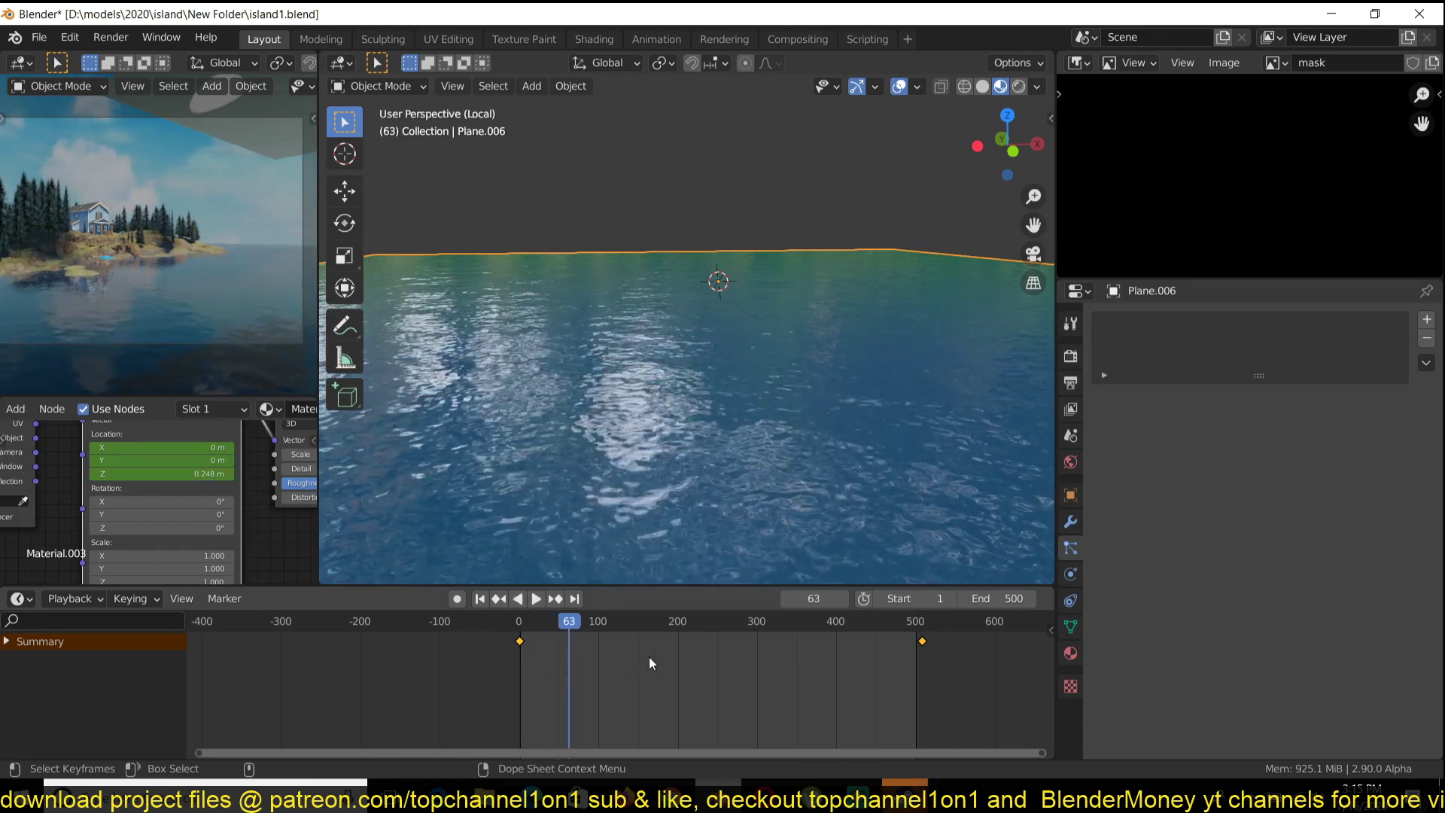
pyautogui.press('space')
pyautogui.press('space')
# Lower the last keyframe of the Mapping node's Z location curve vertically in the Graph Editor to slow the waves
pyautogui.hotkey('ctrl', 'Tab')
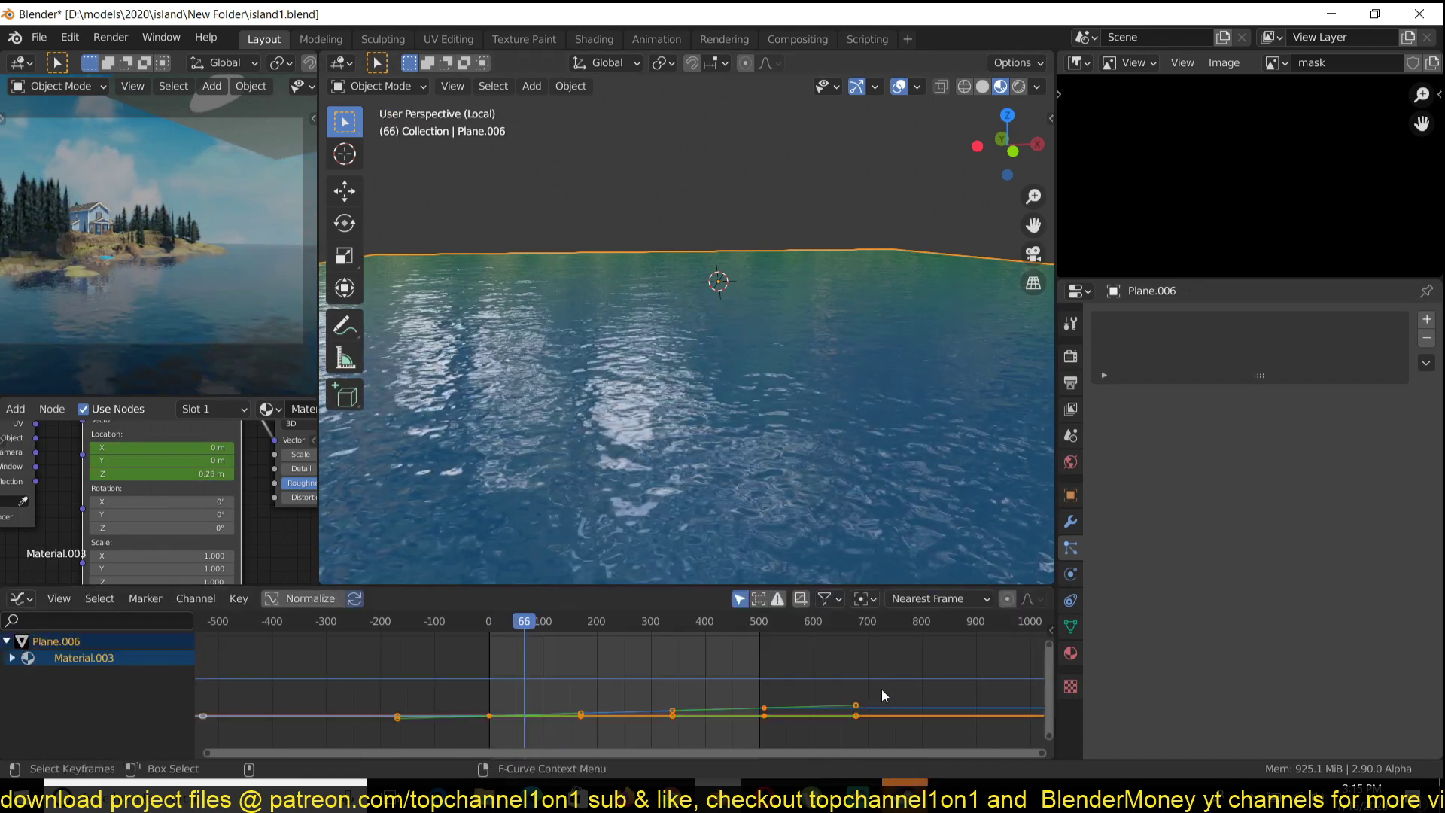
pyautogui.press('Home')
pyautogui.click(844, 667)
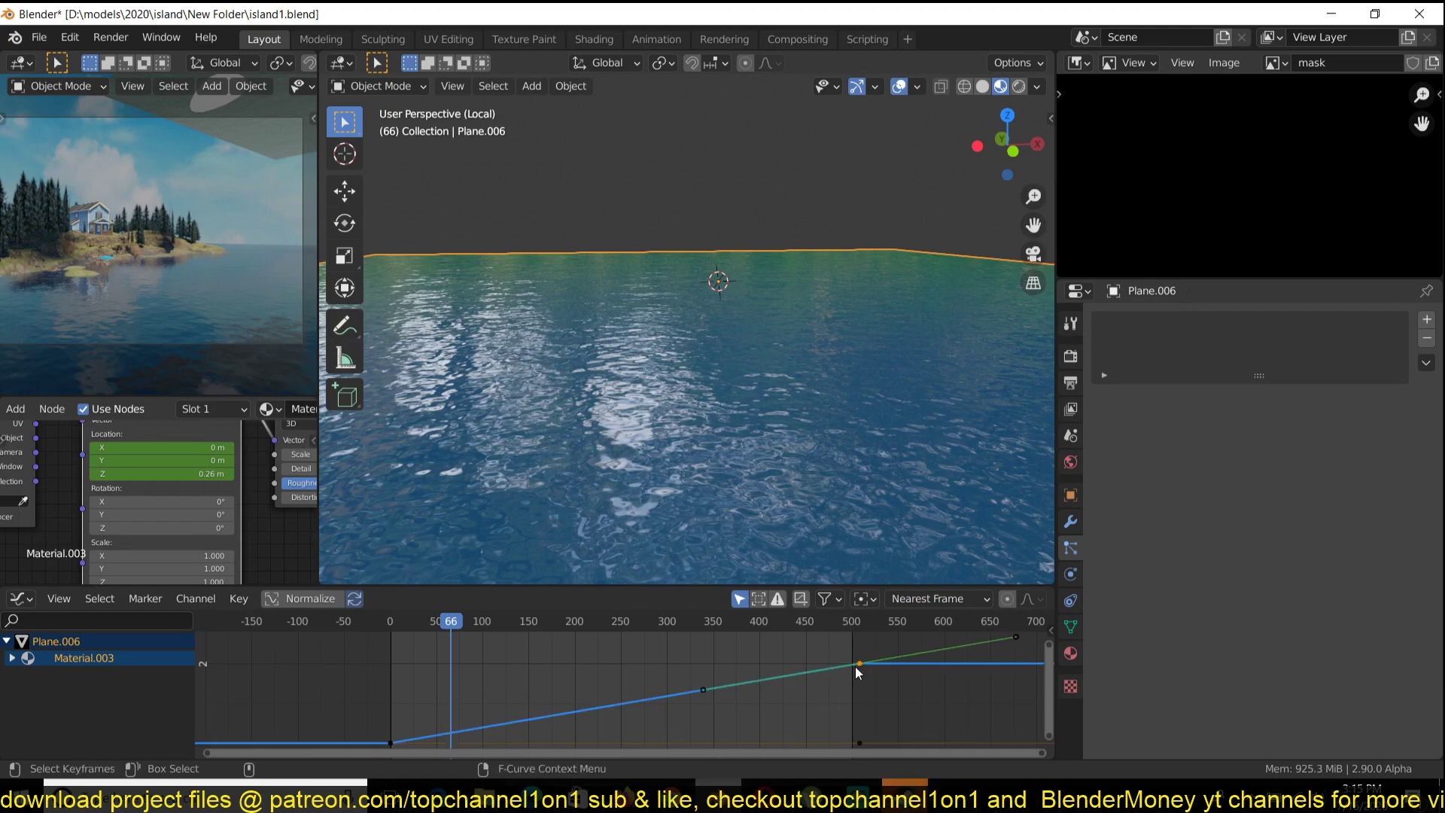
pyautogui.press('g')
pyautogui.press('y')
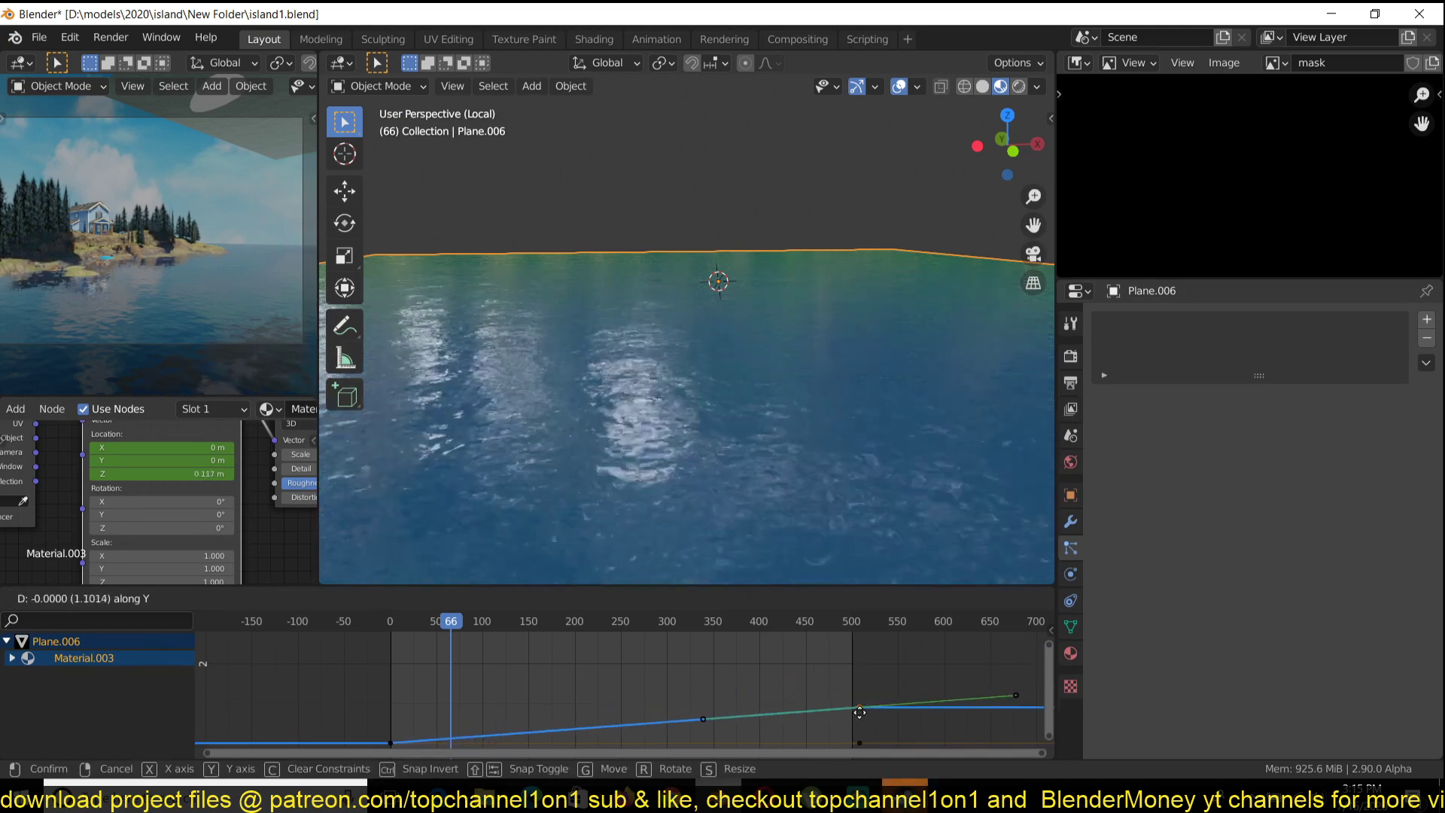
pyautogui.click(453, 715)
# Play the animation from the first frame to check the slower waves, and return to the Timeline
pyautogui.hotkey('shift', 'Left')
pyautogui.press('space')
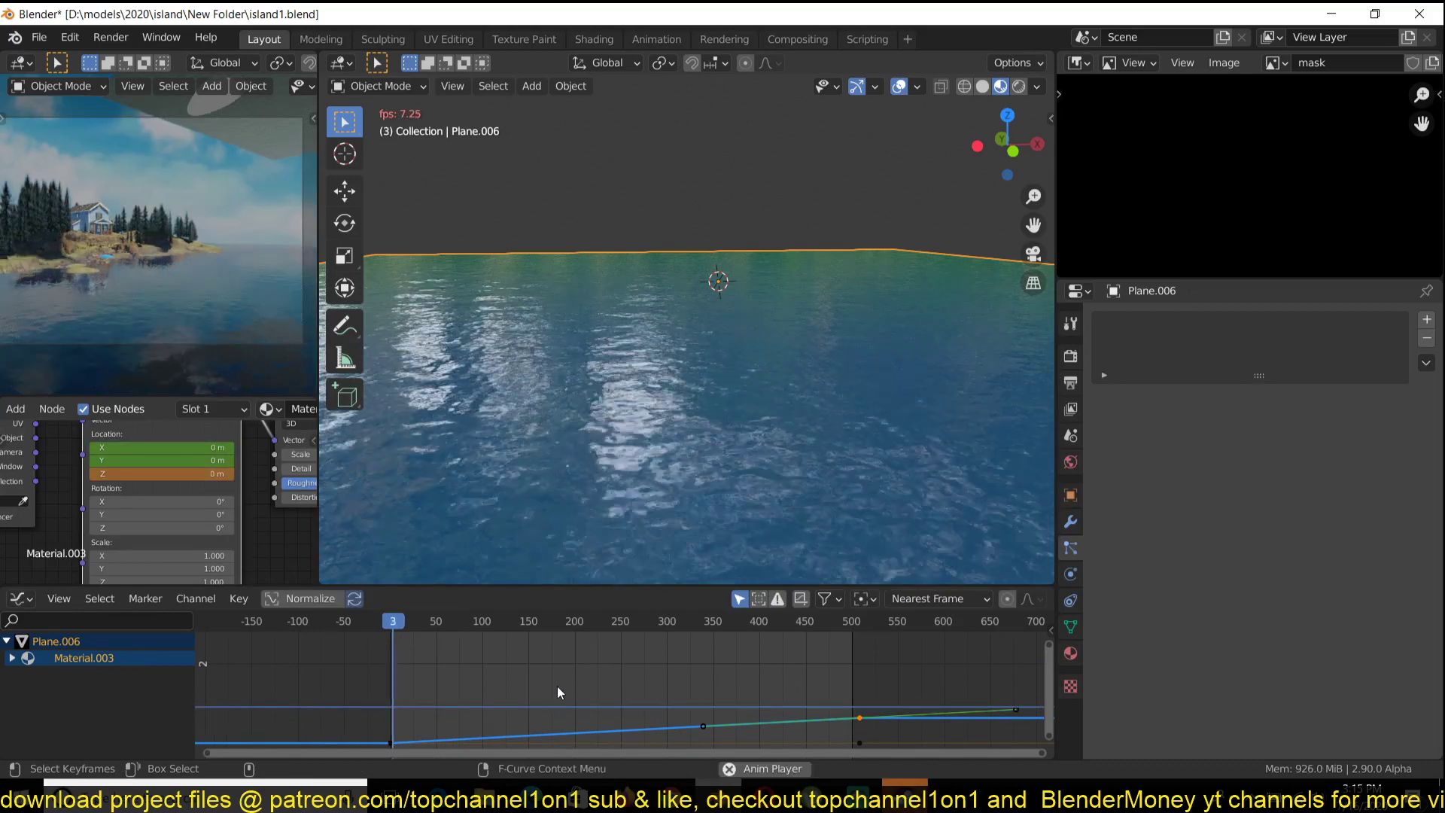
pyautogui.press('space')
pyautogui.hotkey('ctrl', 'Tab')
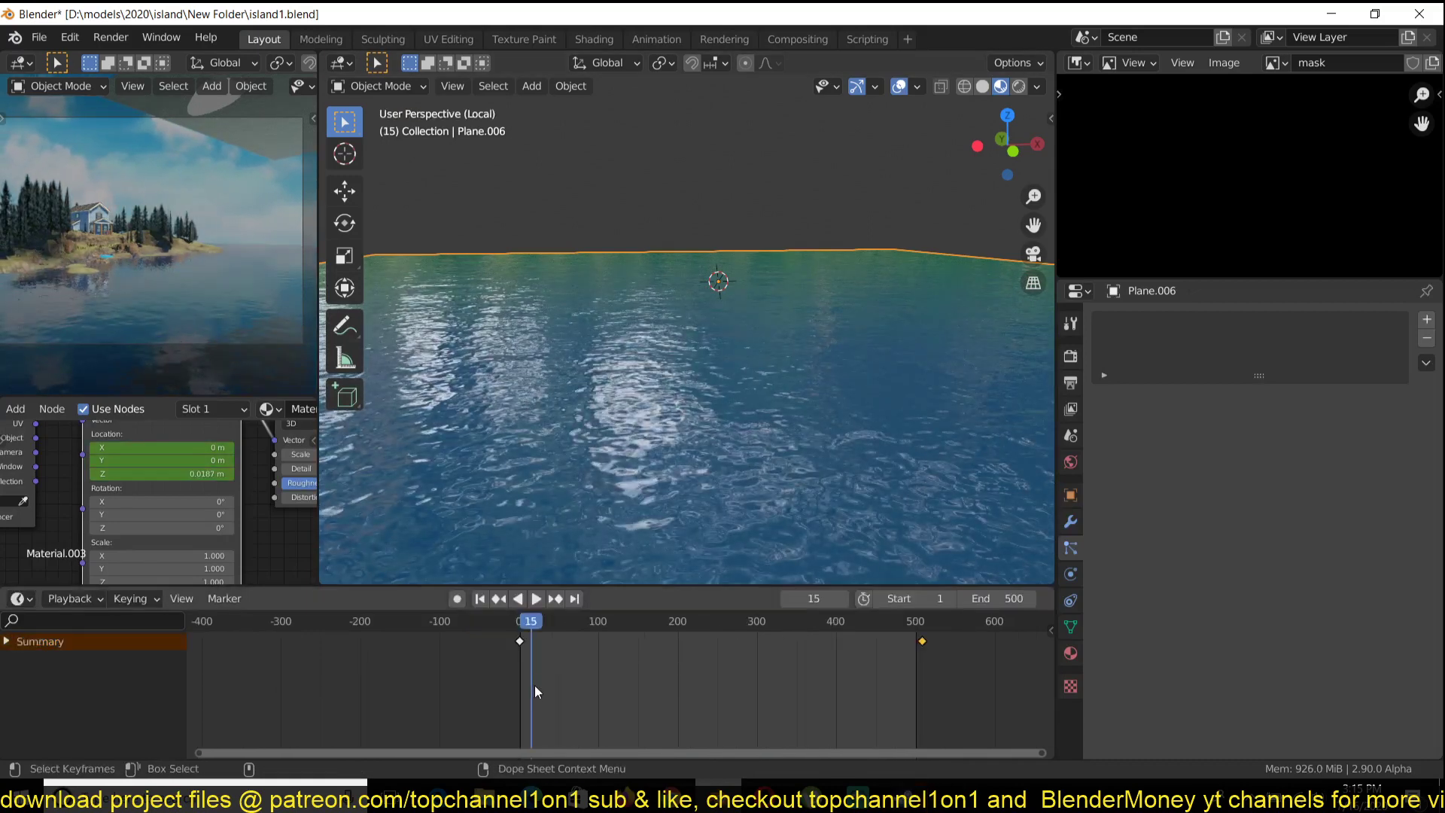
# Leave local view and delete the demonstration water plane
pyautogui.press('KP_Divide')
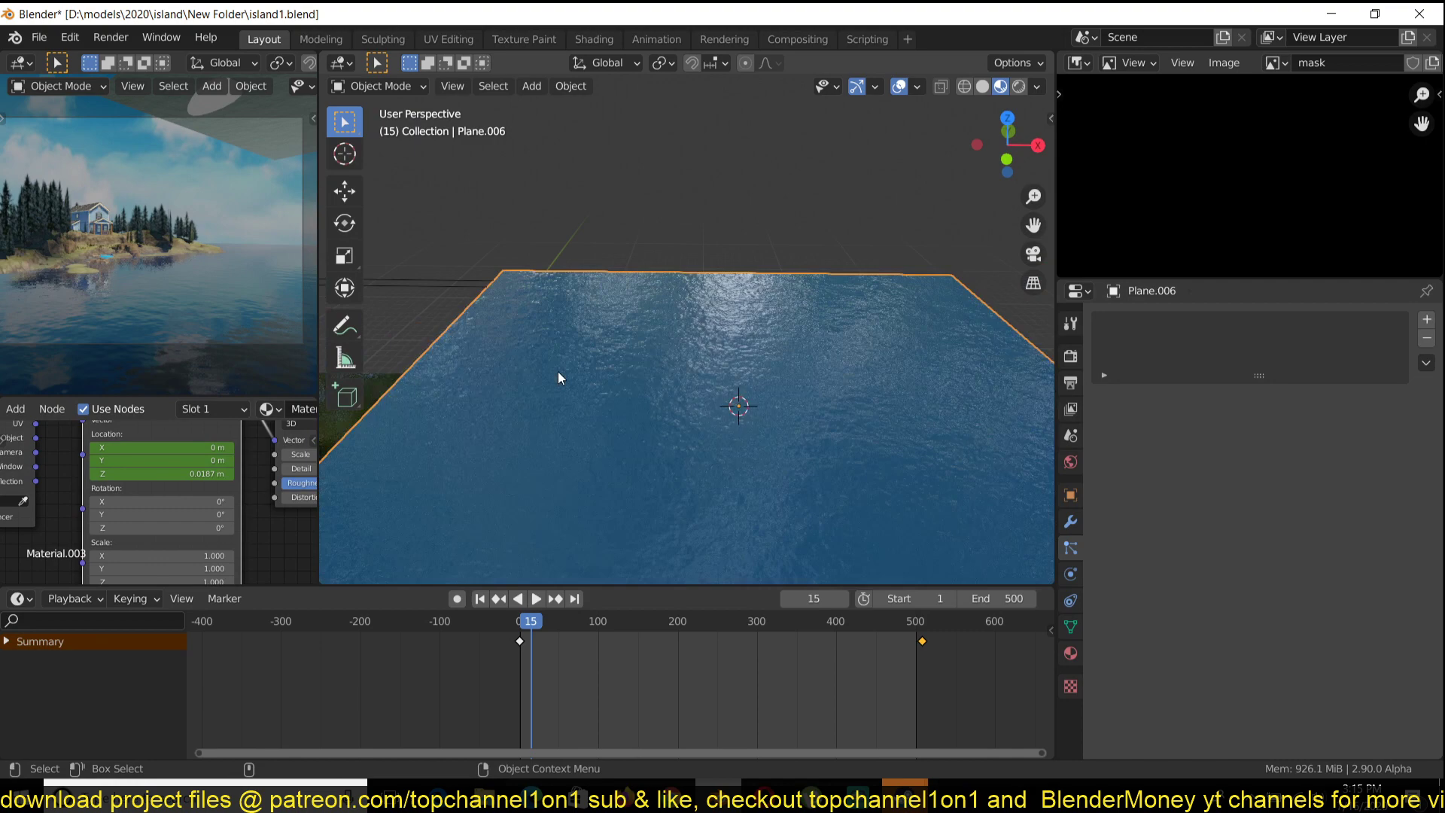
pyautogui.press('x')
pyautogui.click(638, 395)
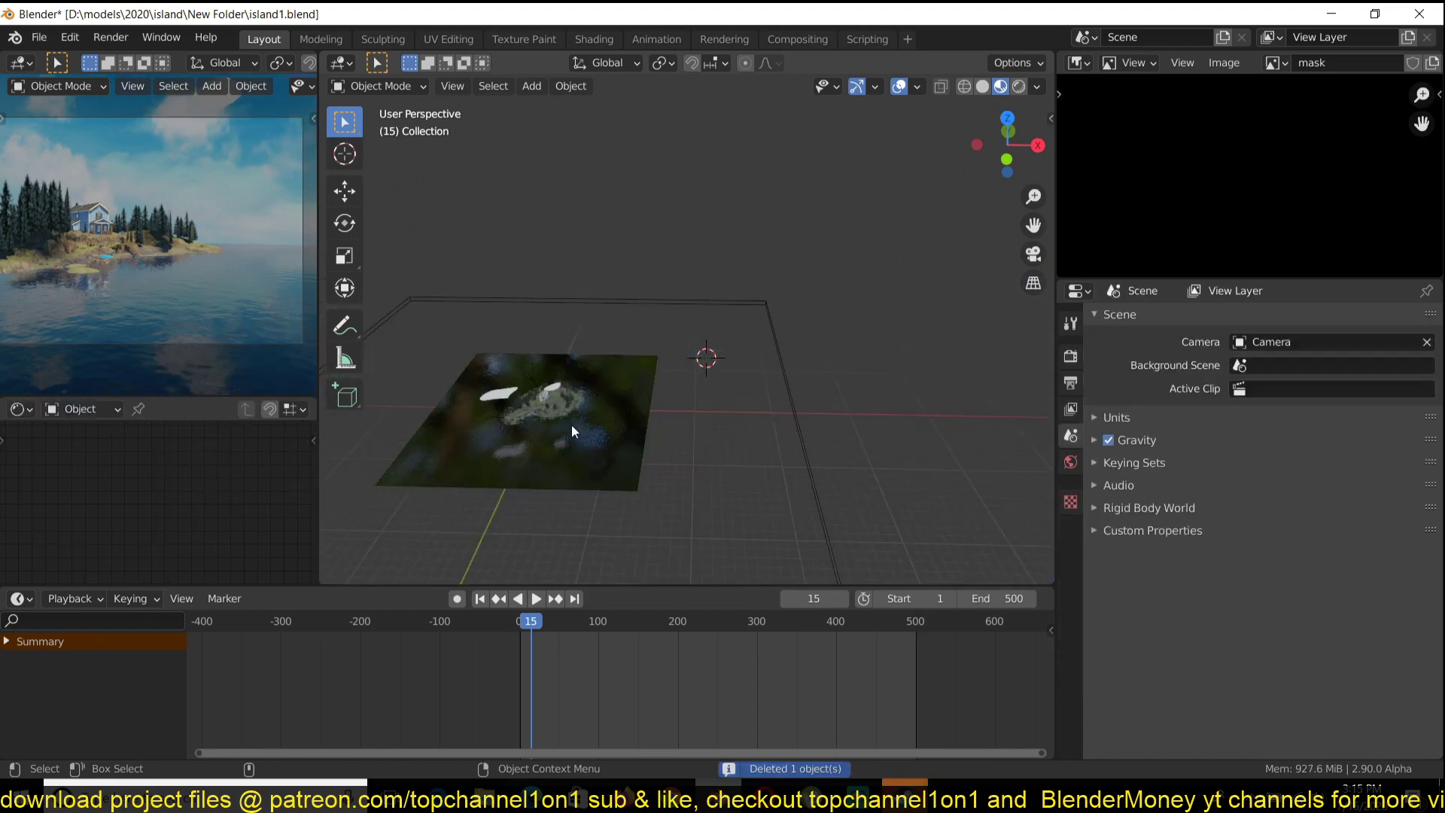
# Switch the viewport to Rendered shading and examine the original water plane and the island terrain
pyautogui.click(574, 446)
pyautogui.scroll(8, 683, 414)
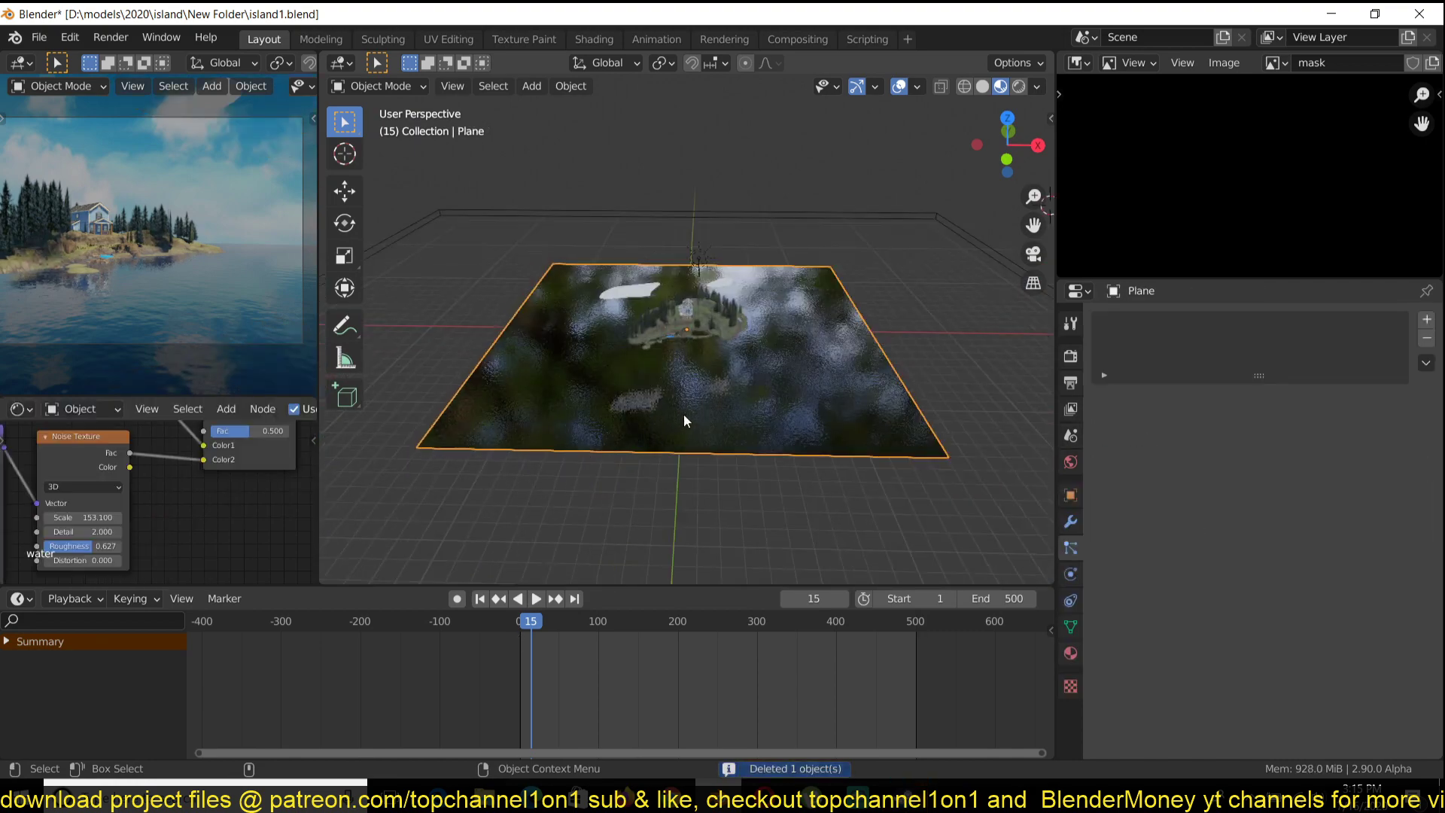
pyautogui.moveTo(707, 379); pyautogui.dragTo(805, 322, button='middle')
pyautogui.click(1018, 86)
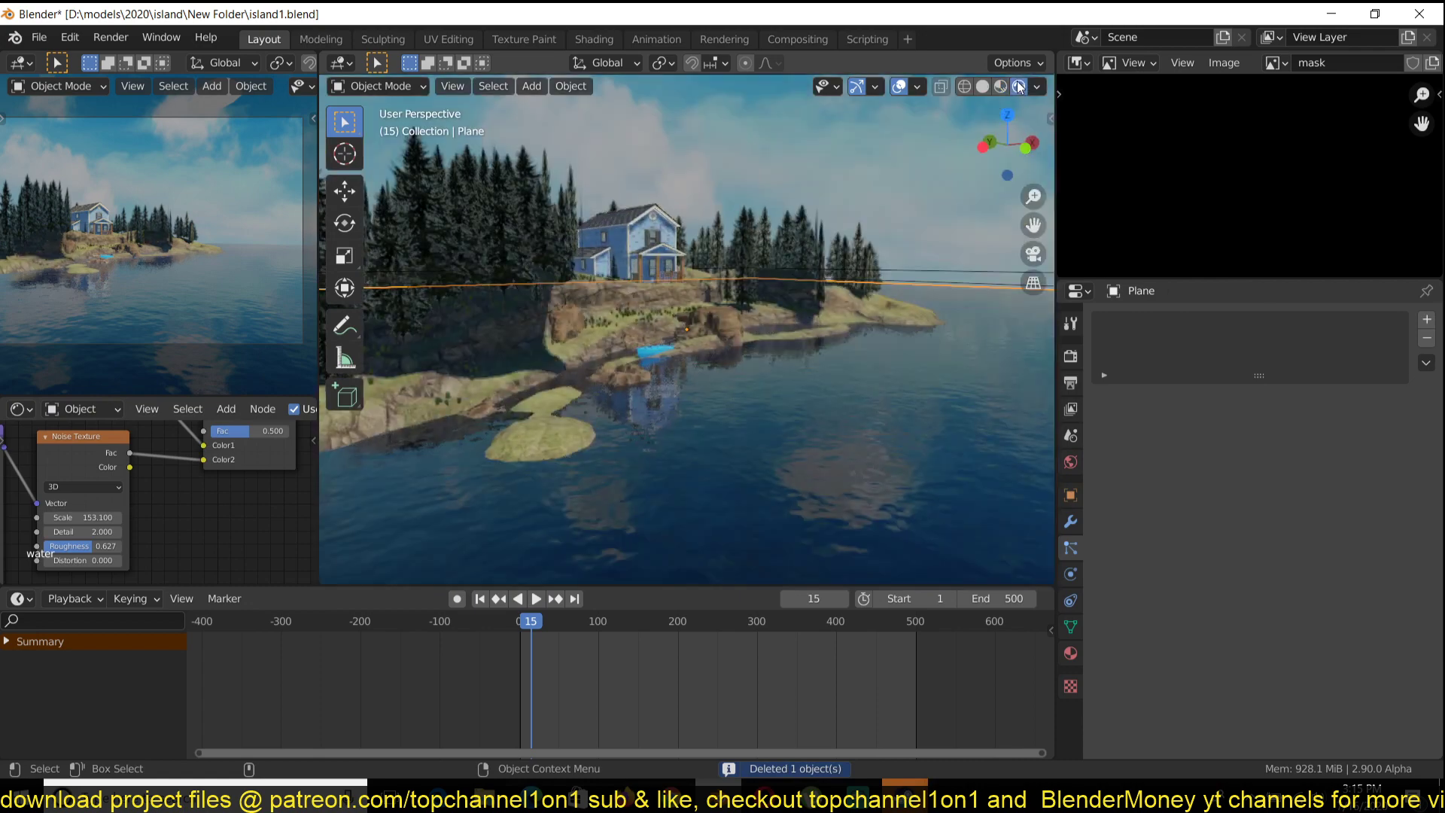
pyautogui.click(933, 162)
pyautogui.scroll(-2, 876, 188)
pyautogui.moveTo(876, 188); pyautogui.dragTo(749, 191, button='middle')
pyautogui.scroll(3, 738, 222)
pyautogui.click(753, 226)
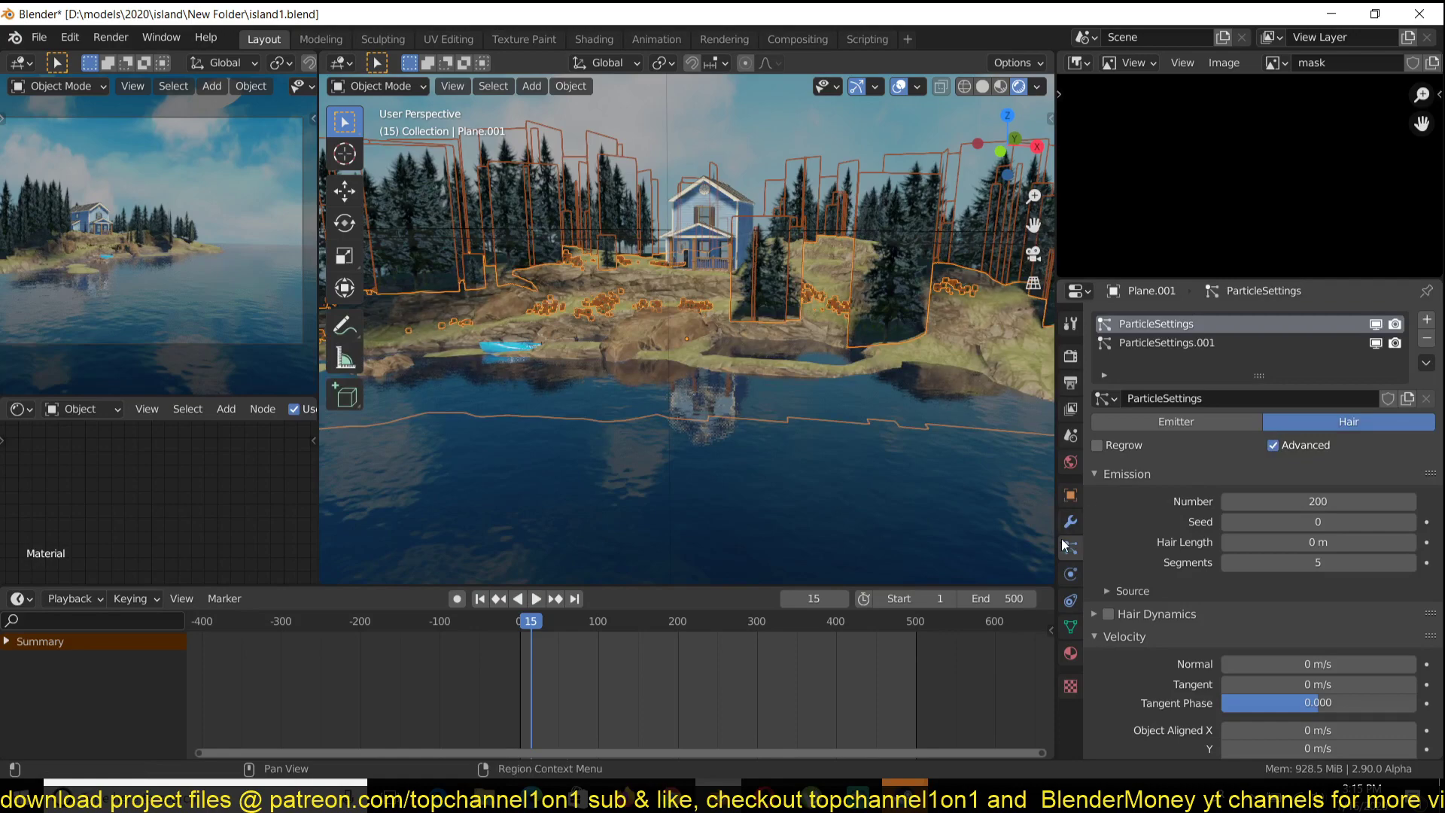
# Move the kayak horizontally off the grassy rock into open water, to about X -8.12 m and Y -15.13 m
pyautogui.moveTo(542, 319); pyautogui.dragTo(712, 317, button='middle')
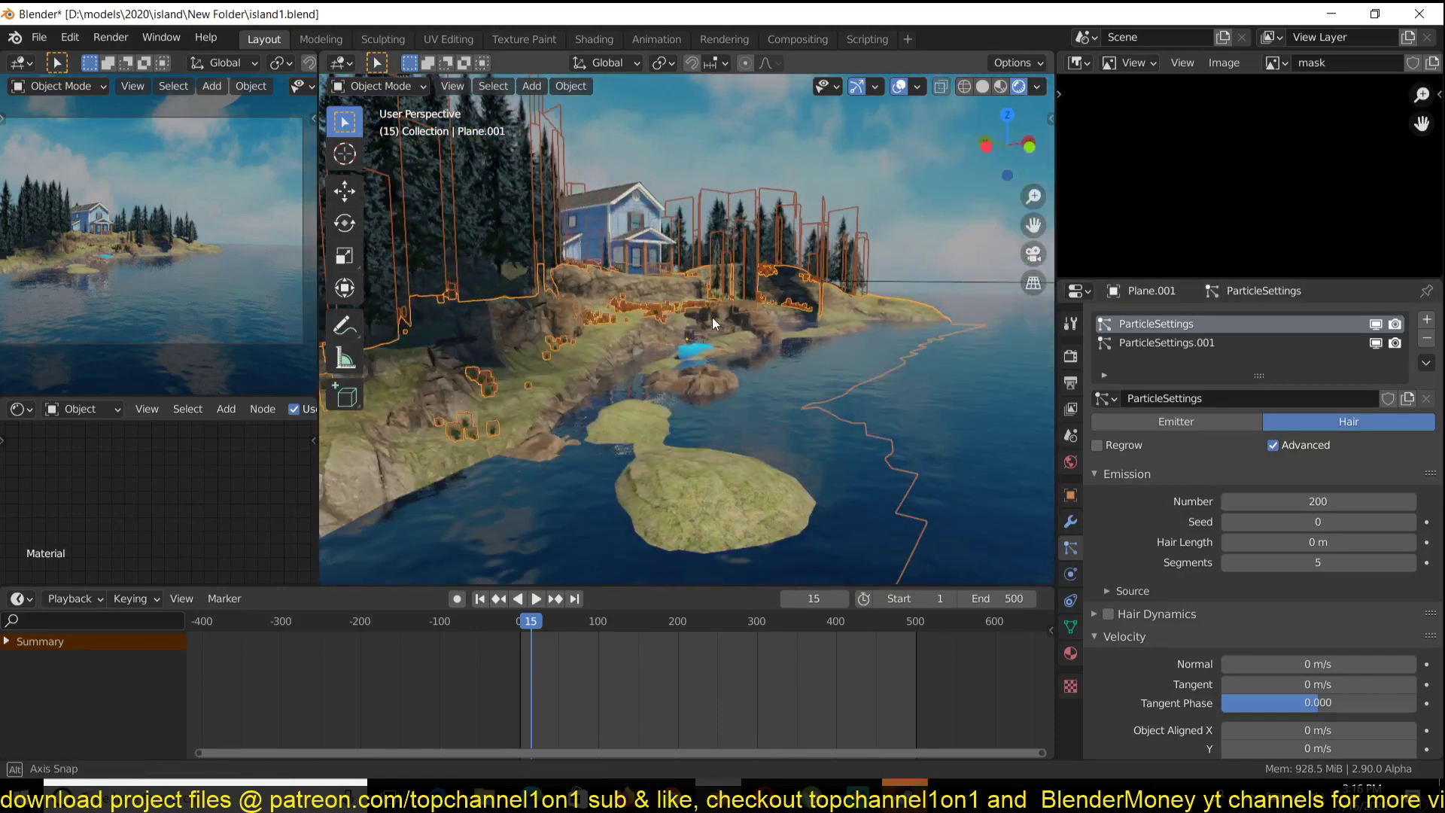
pyautogui.scroll(8, 704, 344)
pyautogui.scroll(5, 677, 421)
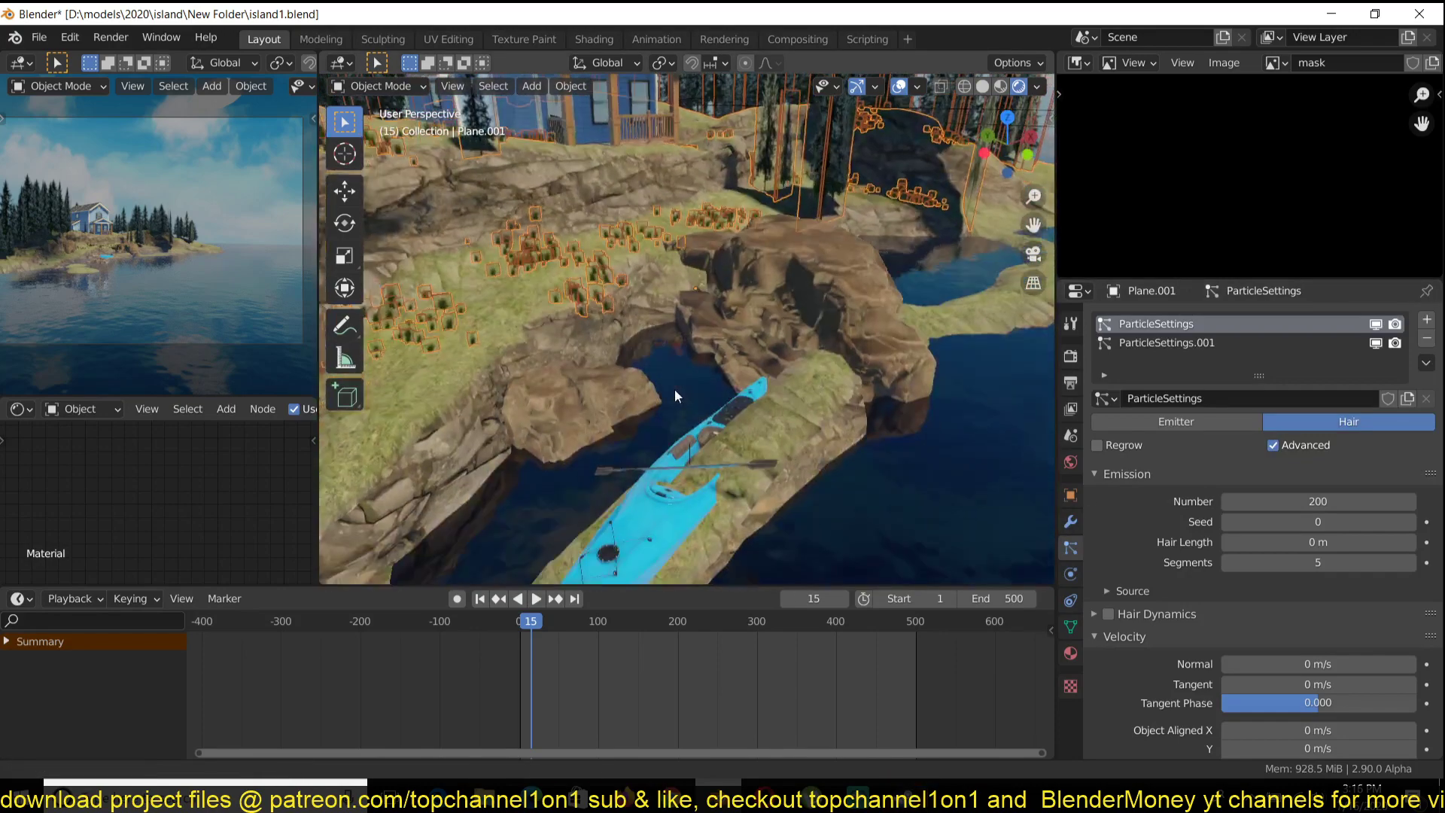
pyautogui.click(668, 454)
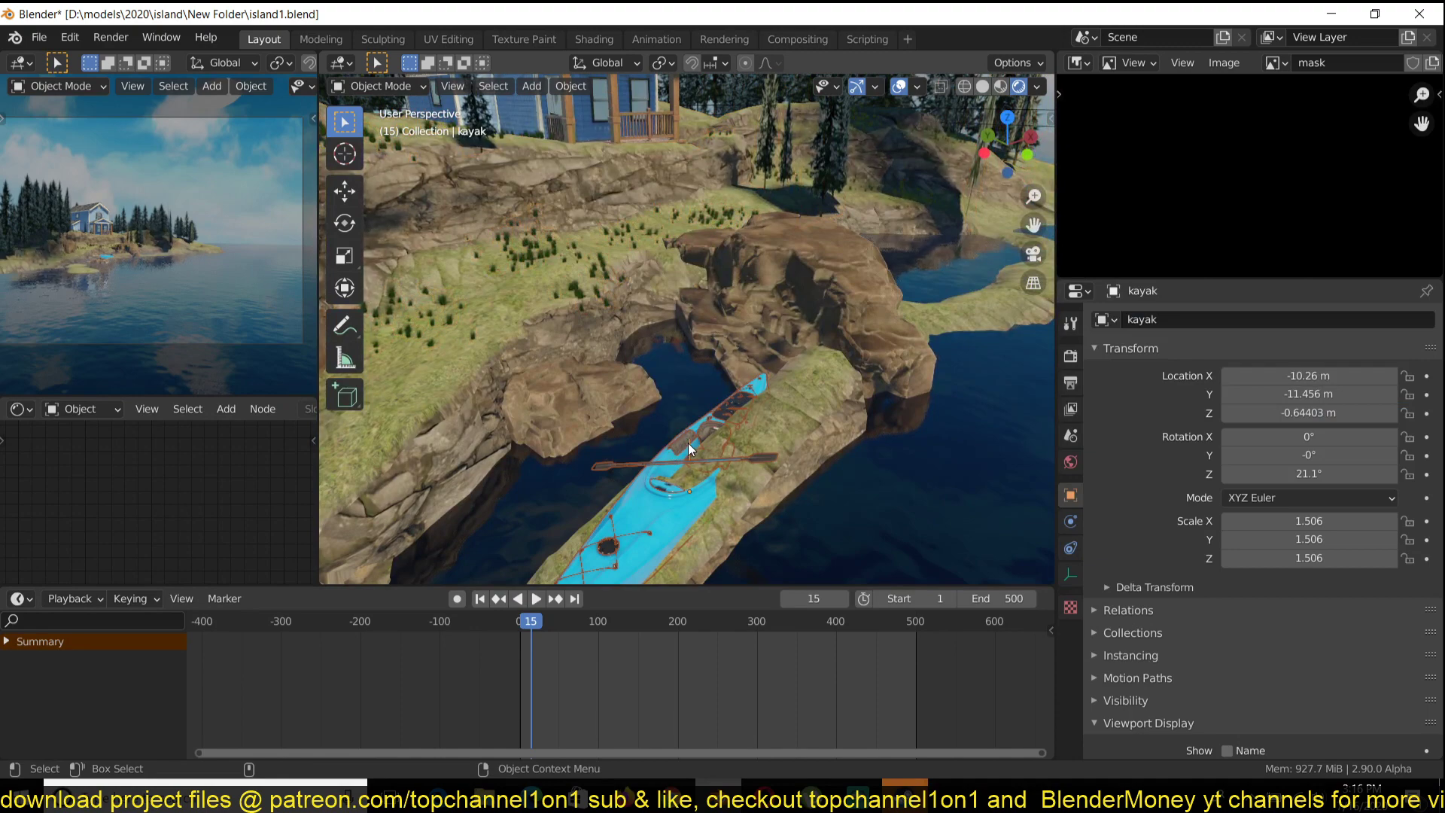
pyautogui.press('g')
pyautogui.hotkey('shift', 'z')
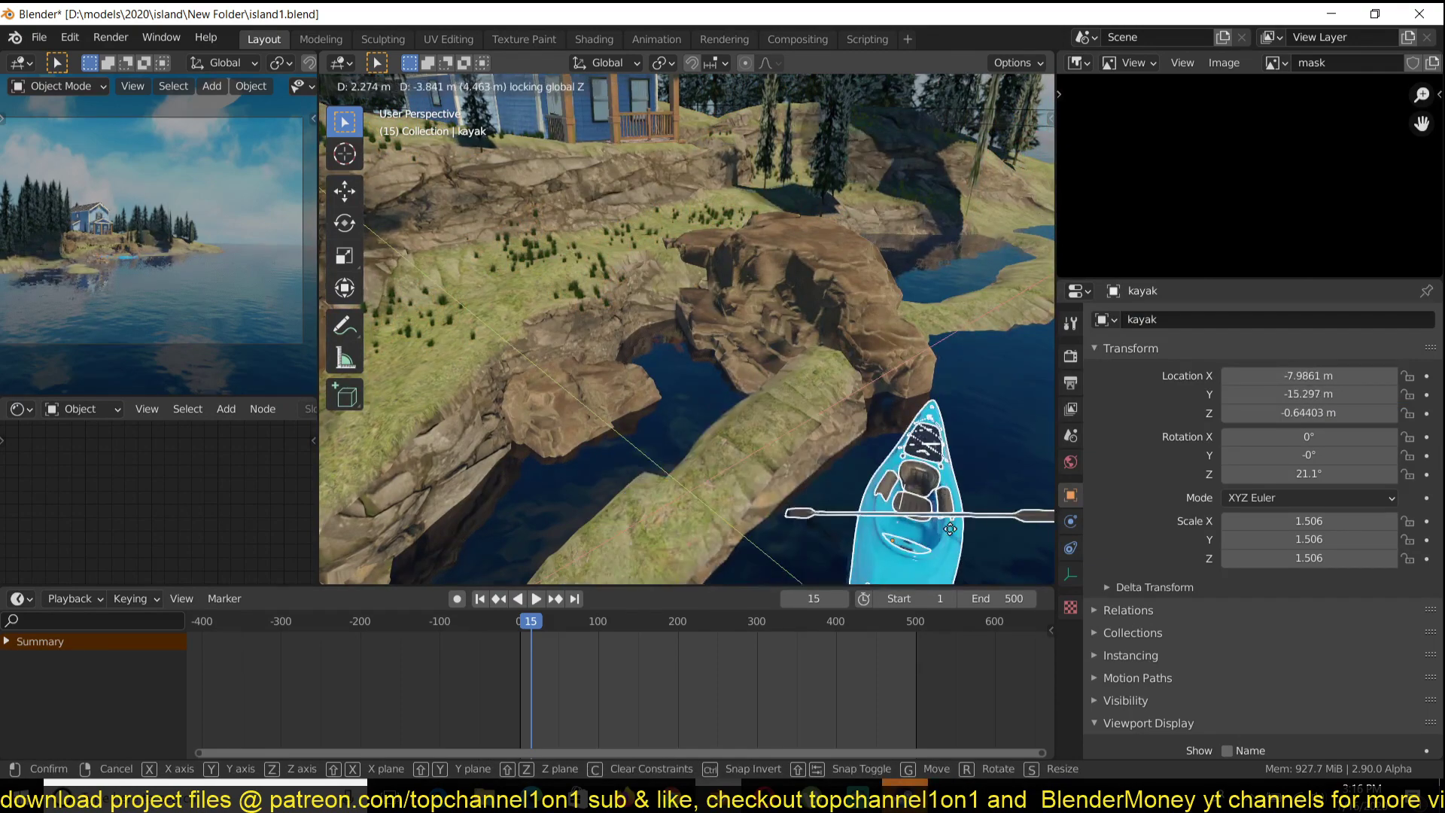
pyautogui.click(938, 526)
# Isolate the kayak in local view, hide the overlays, and examine its textures in Material Preview shading
pyautogui.press('KP_Divide')
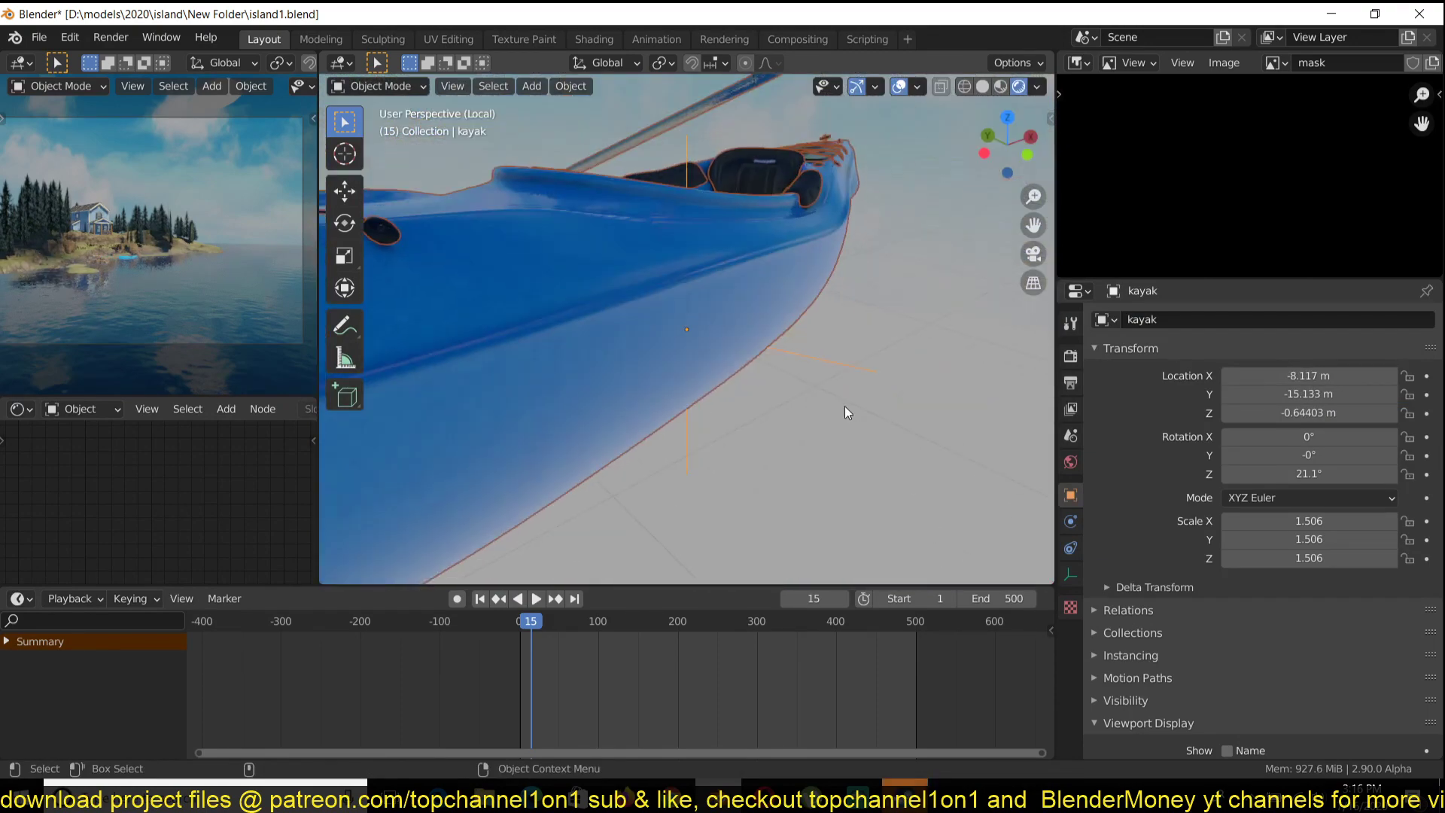
pyautogui.moveTo(845, 405); pyautogui.dragTo(685, 328, button='middle')
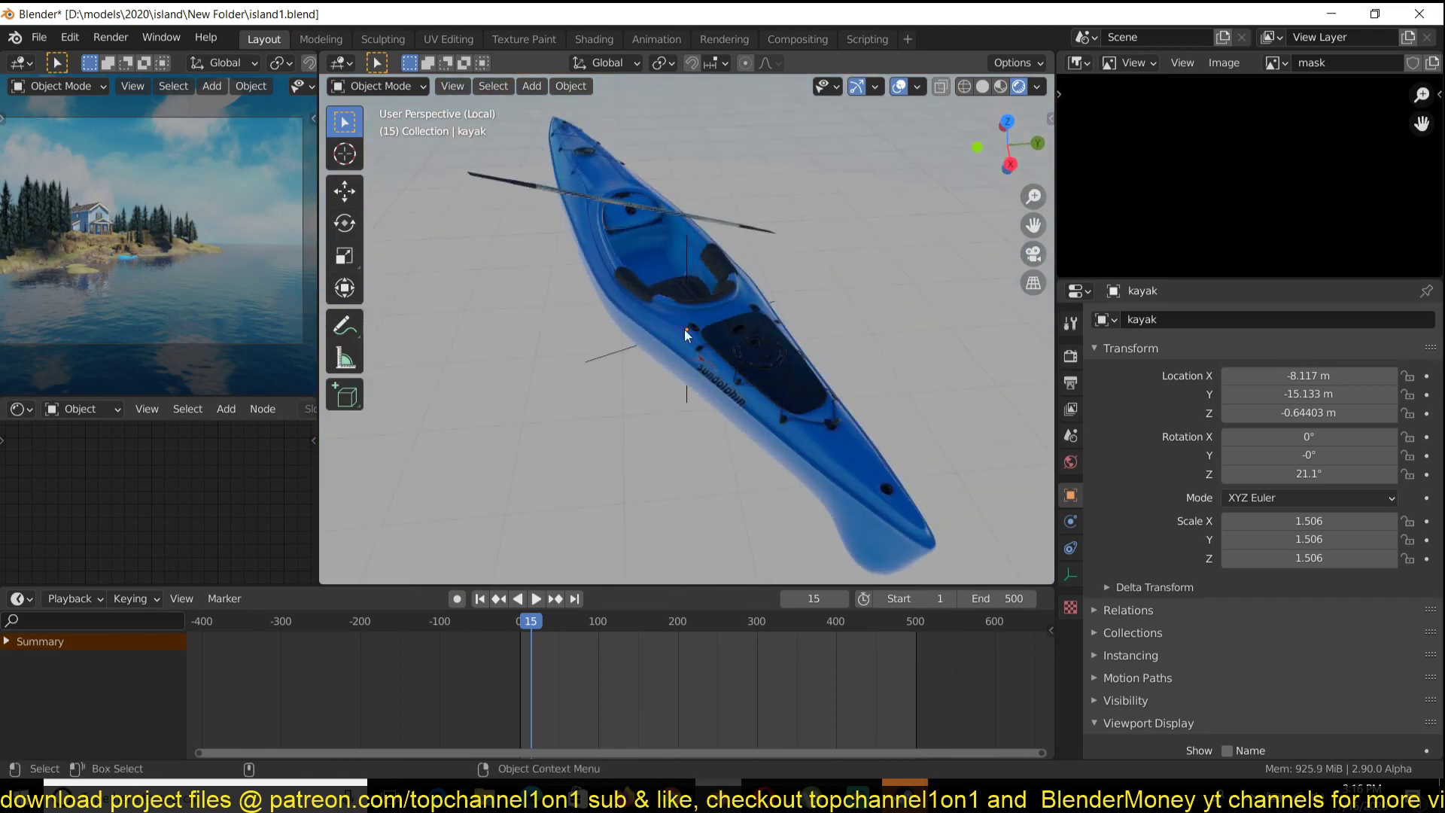
pyautogui.click(899, 87)
pyautogui.moveTo(902, 88)
pyautogui.mouseDown(button='middle')
pyautogui.moveTo(649, 160)
pyautogui.moveTo(720, 192)
pyautogui.moveTo(955, 162)
pyautogui.moveTo(477, 167)
pyautogui.moveTo(502, 198)
pyautogui.moveTo(615, 232)
pyautogui.moveTo(765, 189)
pyautogui.moveTo(872, 135)
pyautogui.moveTo(663, 119)
pyautogui.mouseUp(button='middle')
pyautogui.scroll(4, 677, 173)
pyautogui.click(1001, 87)
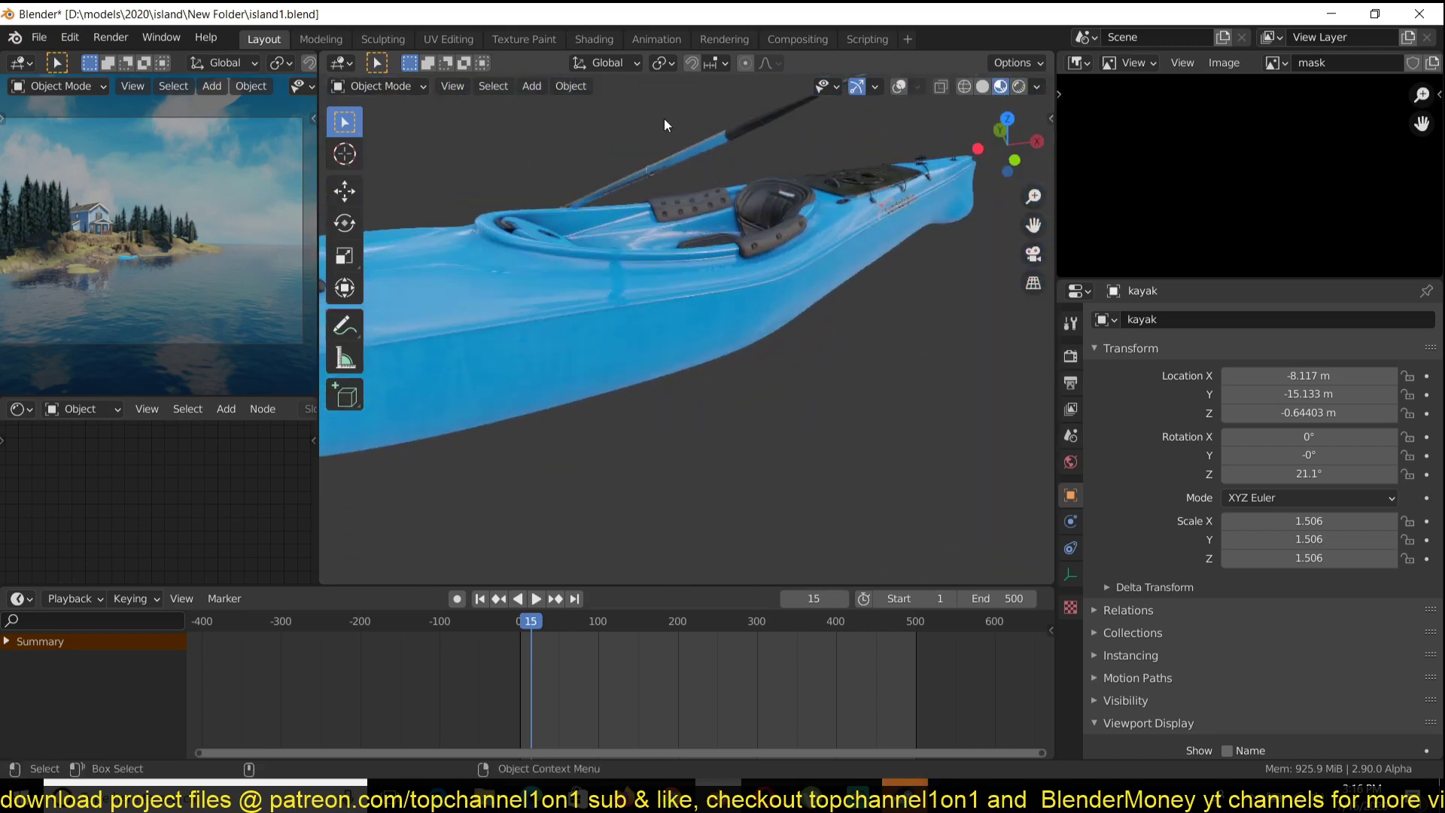
pyautogui.moveTo(683, 305); pyautogui.dragTo(812, 354, button='middle')
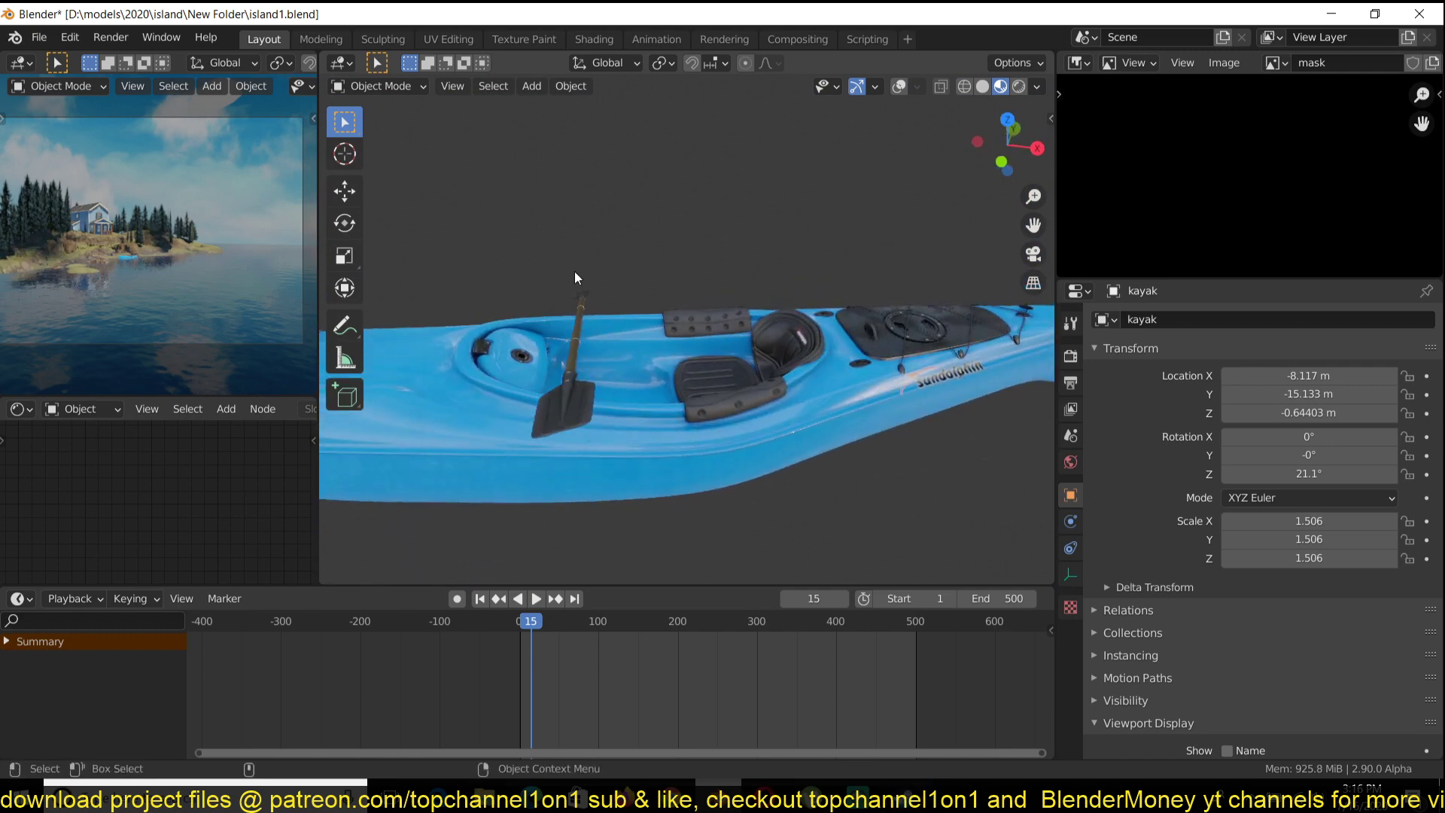
# Switch to the browsers to show the BlenderMoney and TopChannel1on1 YouTube channel pages, returning to Blender after each
pyautogui.moveTo(629, 796)
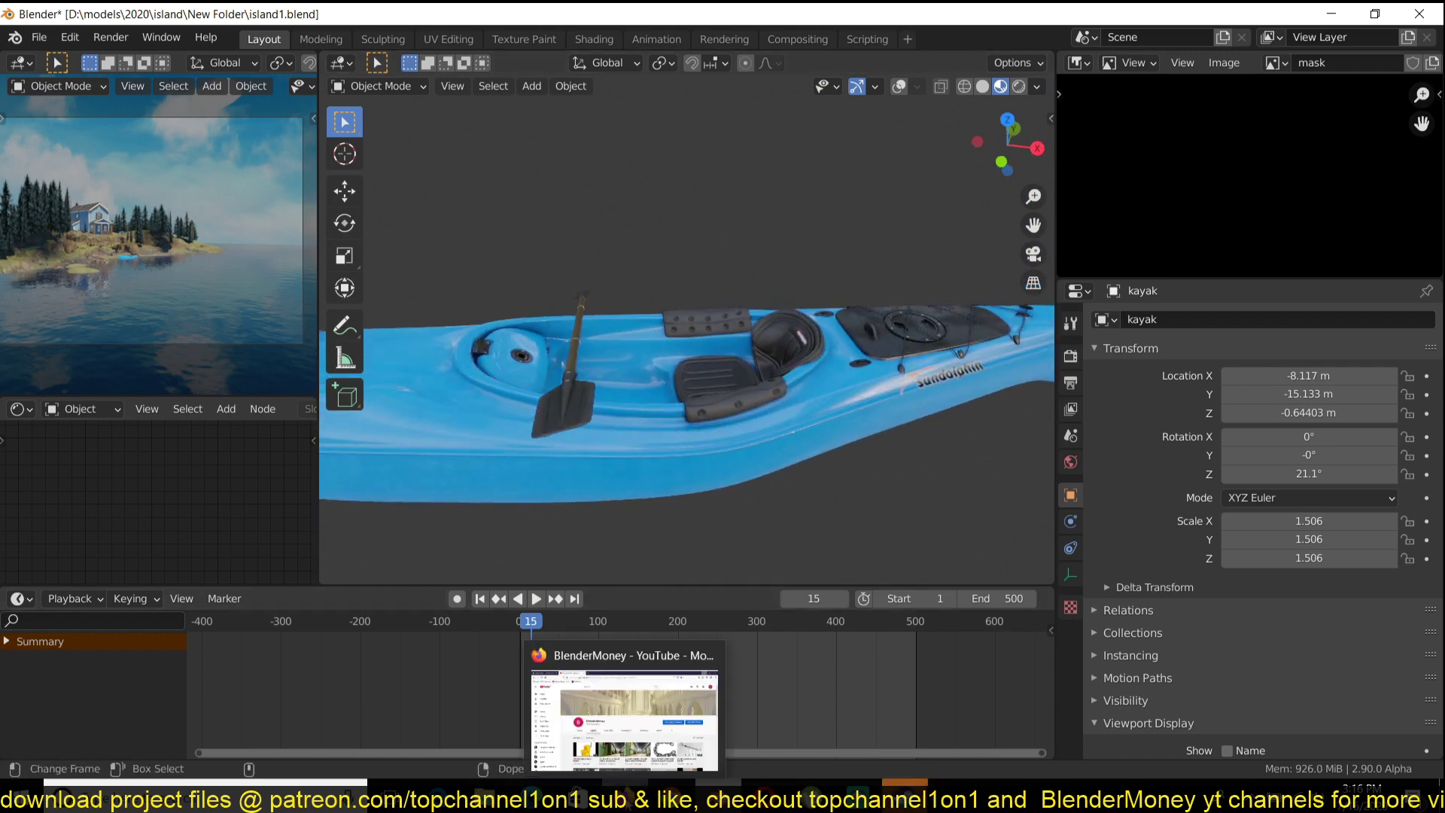
pyautogui.click(632, 696)
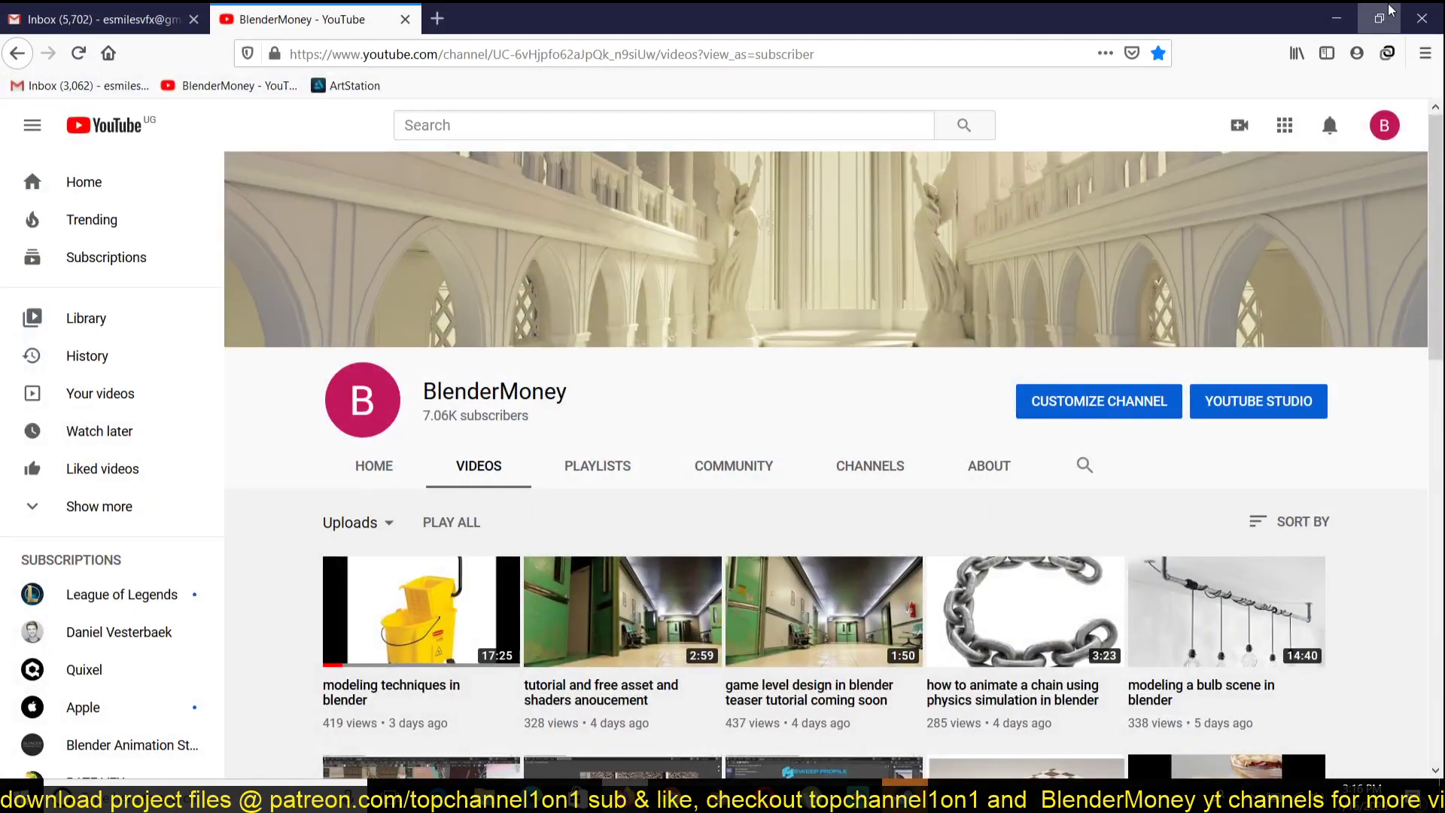
pyautogui.click(1340, 21)
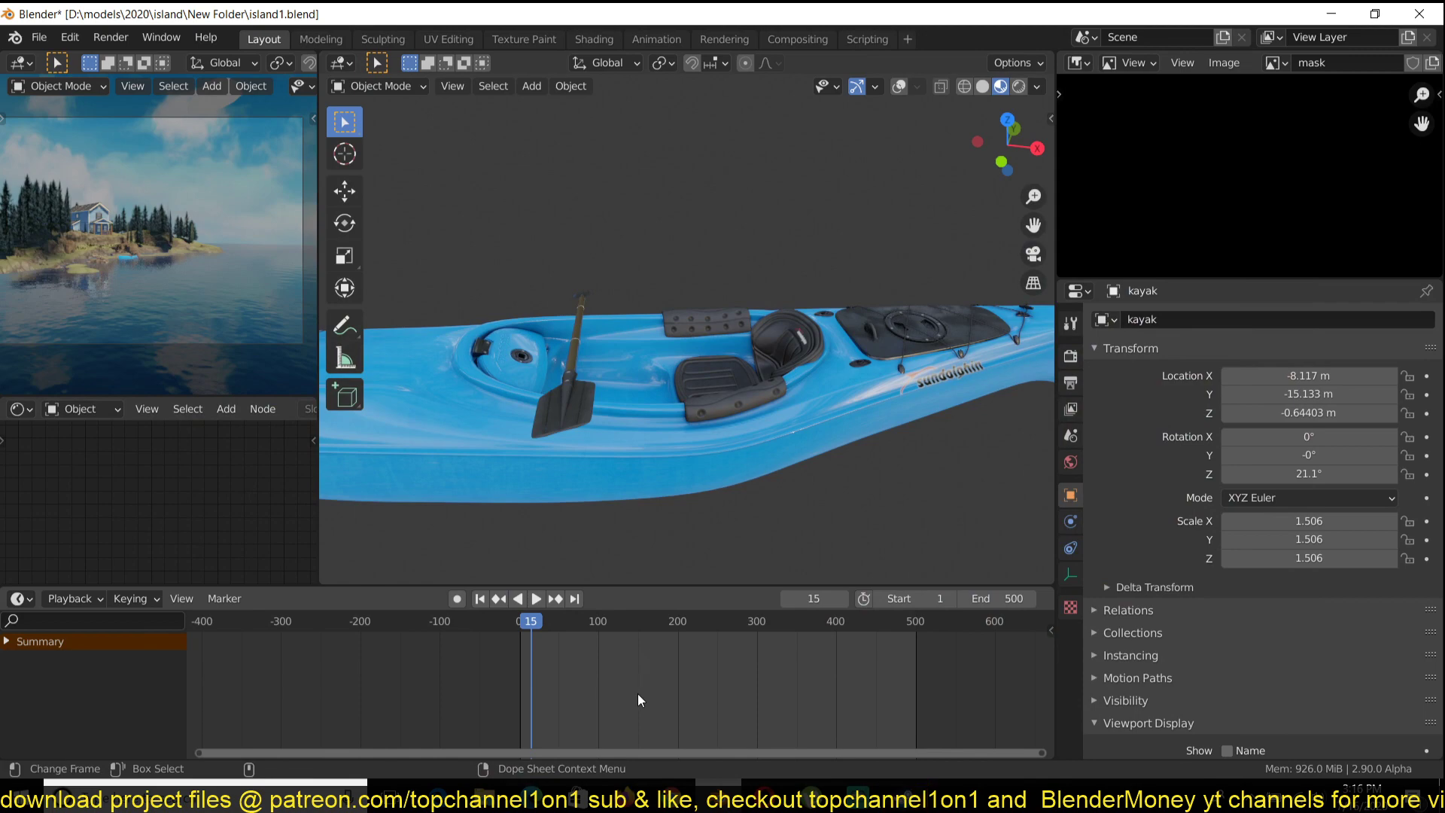
pyautogui.click(671, 796)
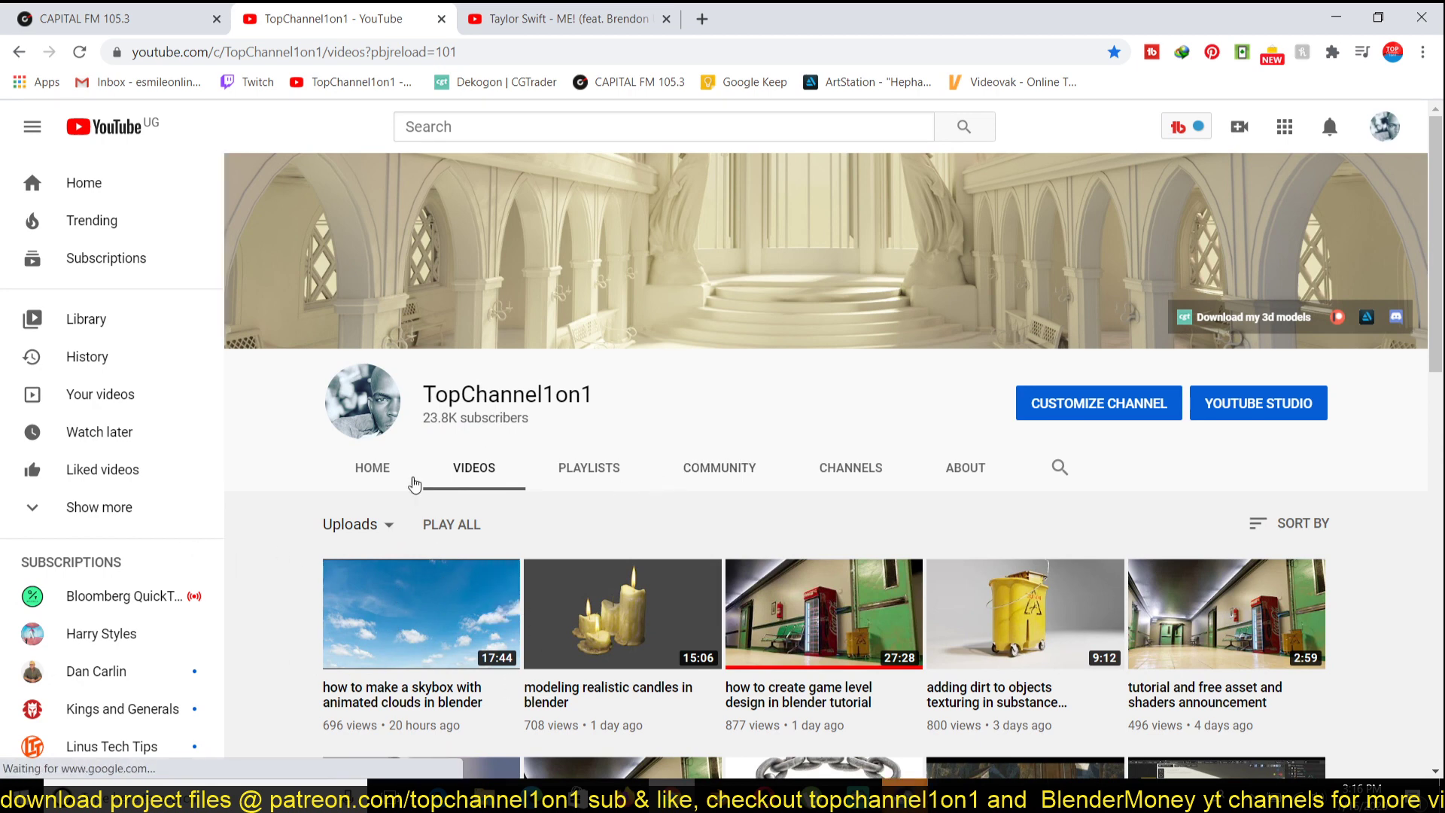
pyautogui.click(1336, 17)
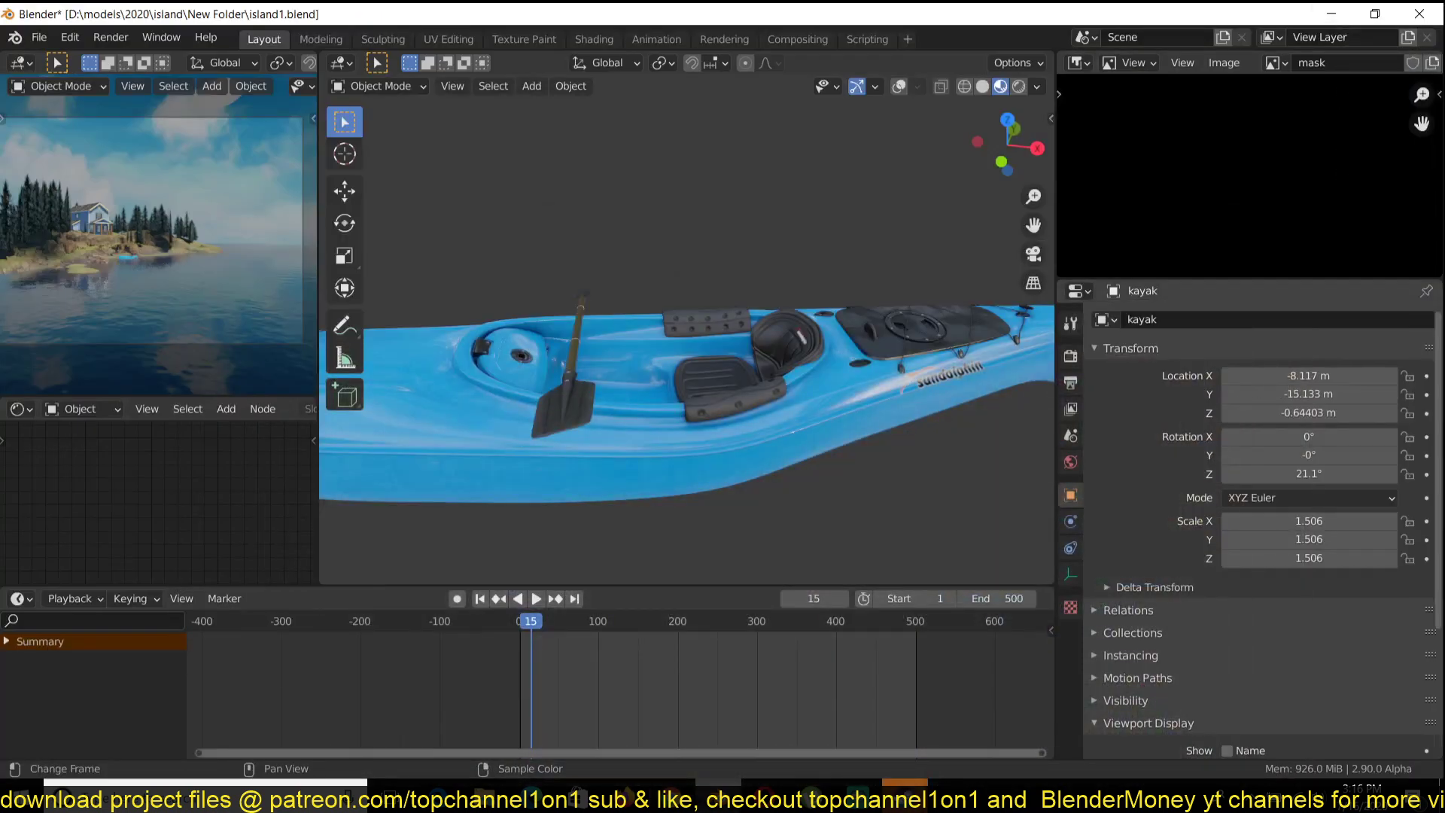